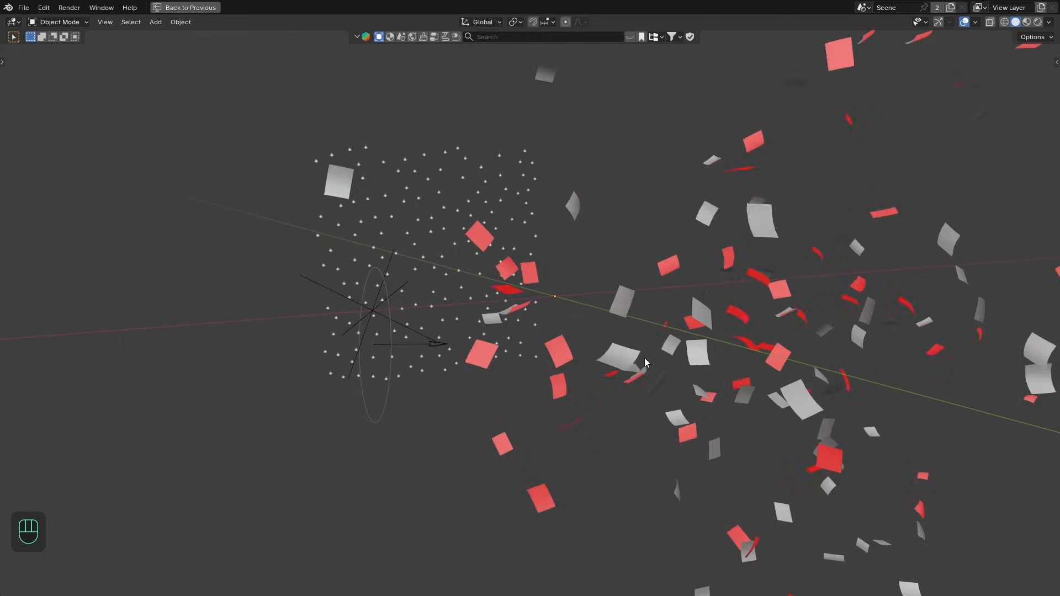
Add a mesh plane at the scene origin.
{"action": "key", "text": "shift+a"}
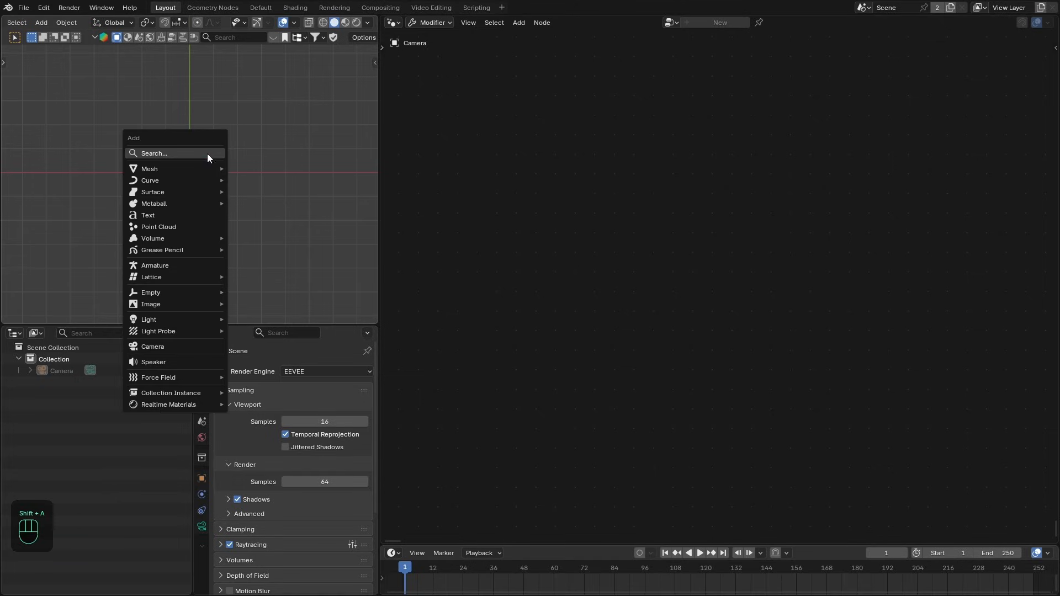
{"action": "mouse_move", "coordinate": [137, 168]}
{"action": "left_click", "coordinate": [252, 169]}
{"action": "middle_click_drag", "start_coordinate": [247, 175], "coordinate": [218, 178]}
Rotate the plane's mesh 90 degrees about the X axis in Edit Mode, and return to Object Mode in front view.
{"action": "key", "text": "Tab"}
{"action": "key", "text": "r"}
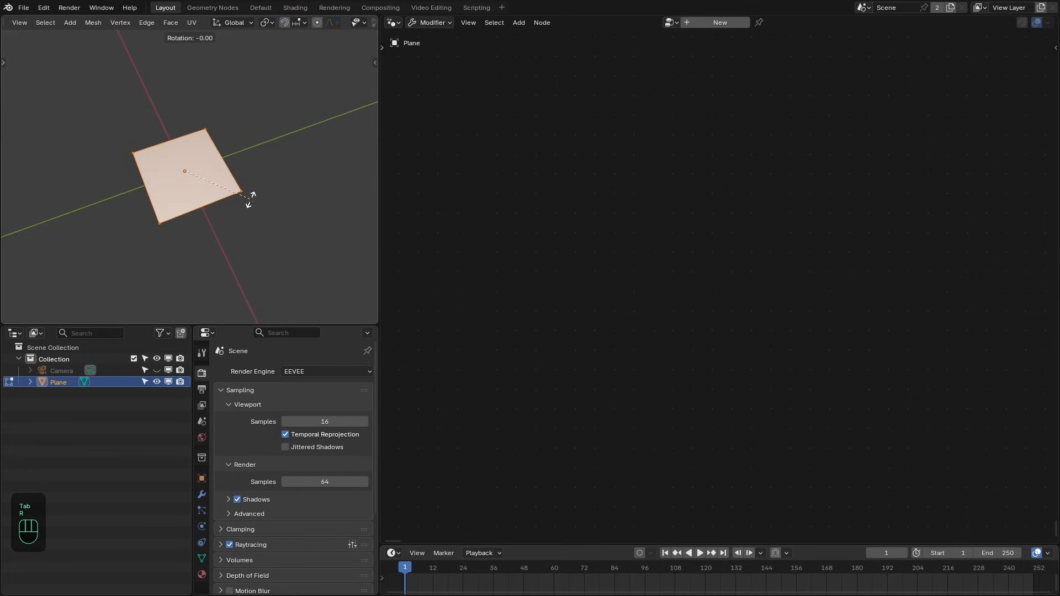
{"action": "key", "text": "x"}
{"action": "key", "text": "KP_9"}
{"action": "key", "text": "KP_0"}
{"action": "key", "text": "KP_Enter"}
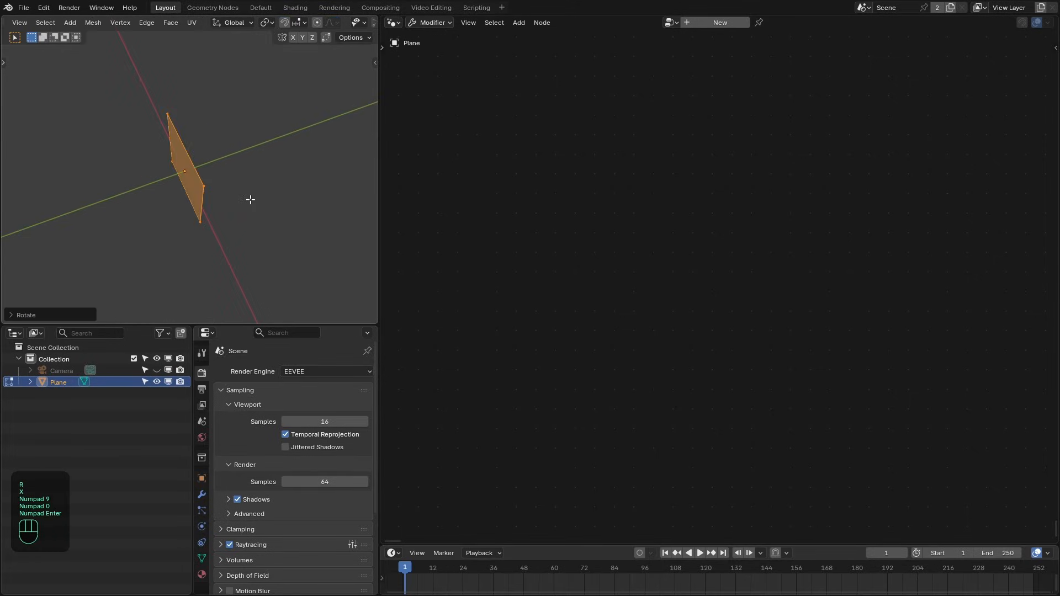
{"action": "key", "text": "KP_1"}
{"action": "middle_click_drag", "start_coordinate": [125, 164], "coordinate": [237, 191]}
{"action": "key", "text": "Tab"}
{"action": "key", "text": "KP_1"}
Create a new Geometry Nodes group on the plane.
{"action": "left_click", "coordinate": [712, 22]}
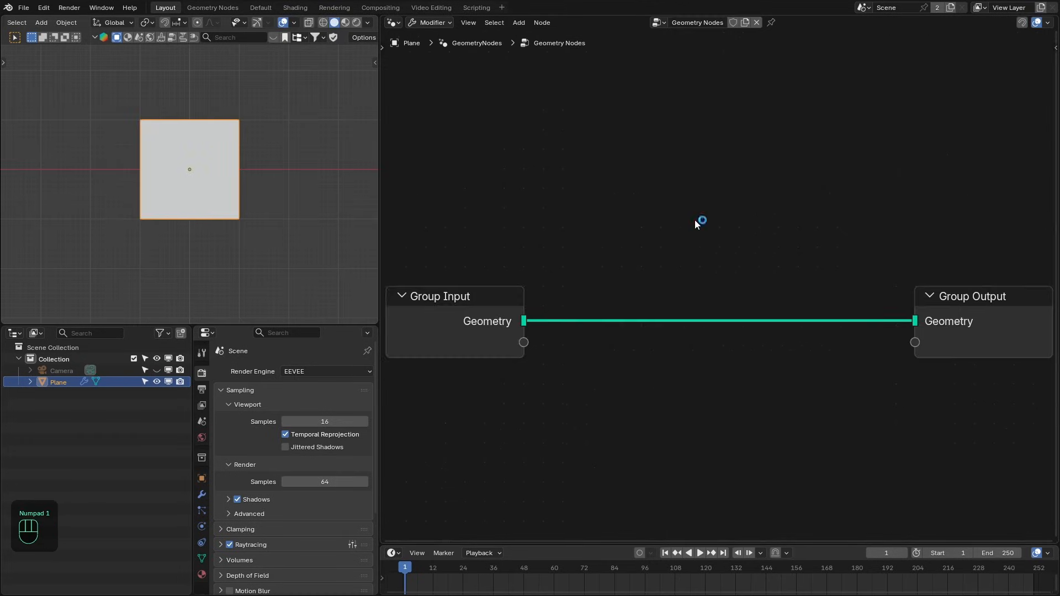
{"action": "middle_click_drag", "start_coordinate": [700, 220], "coordinate": [705, 75]}
{"action": "middle_click_drag", "start_coordinate": [691, 189], "coordinate": [700, 137]}
{"action": "scroll", "coordinate": [707, 199], "scroll_direction": "down", "scroll_amount": 2}
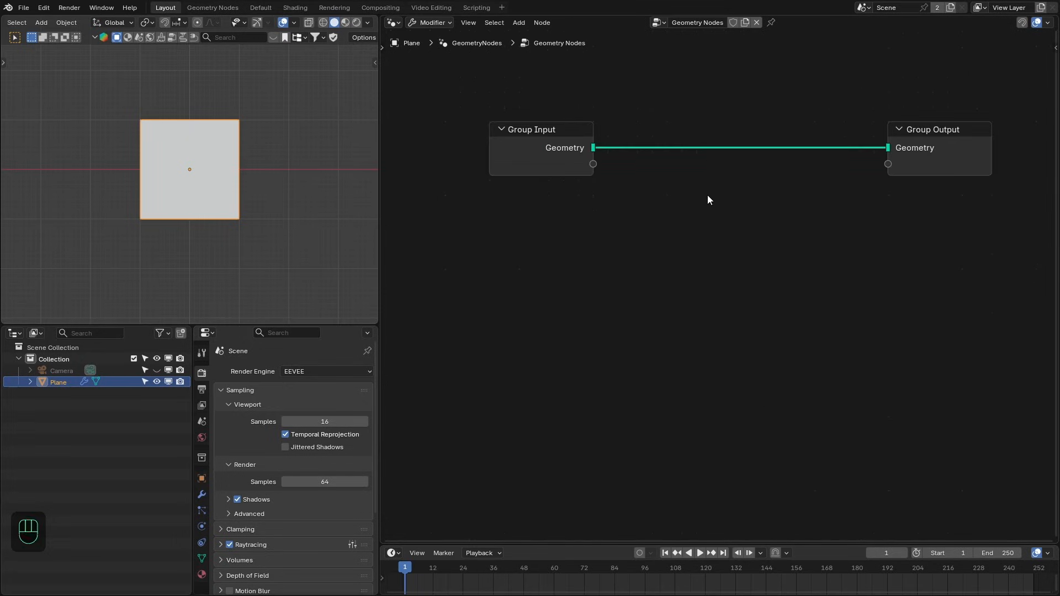
{"action": "middle_click_drag", "start_coordinate": [707, 198], "coordinate": [710, 167]}
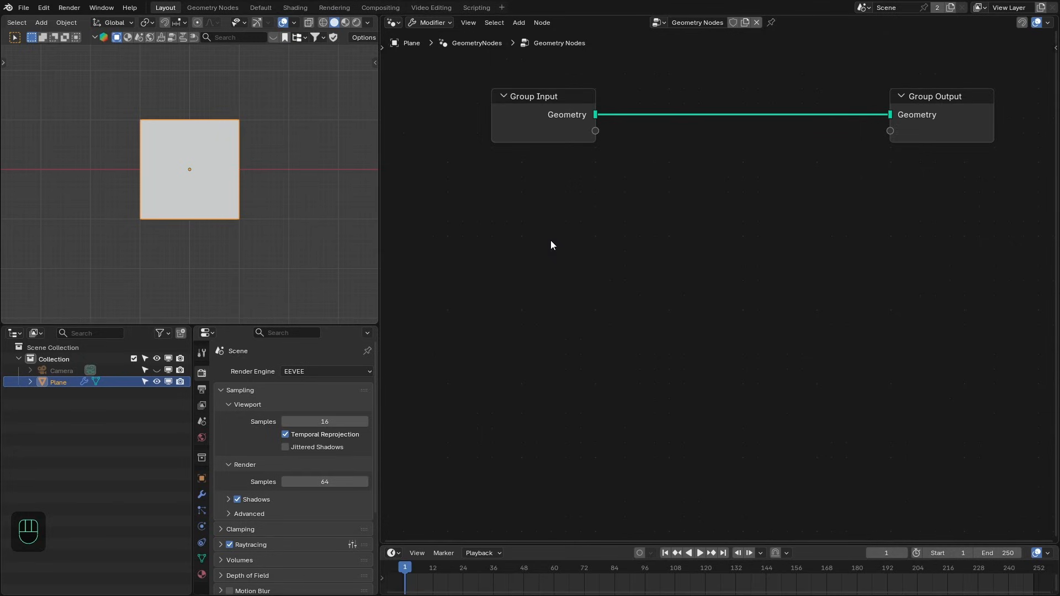
{"action": "key", "text": "ctrl+space"}
{"action": "key", "text": "ctrl+space"}
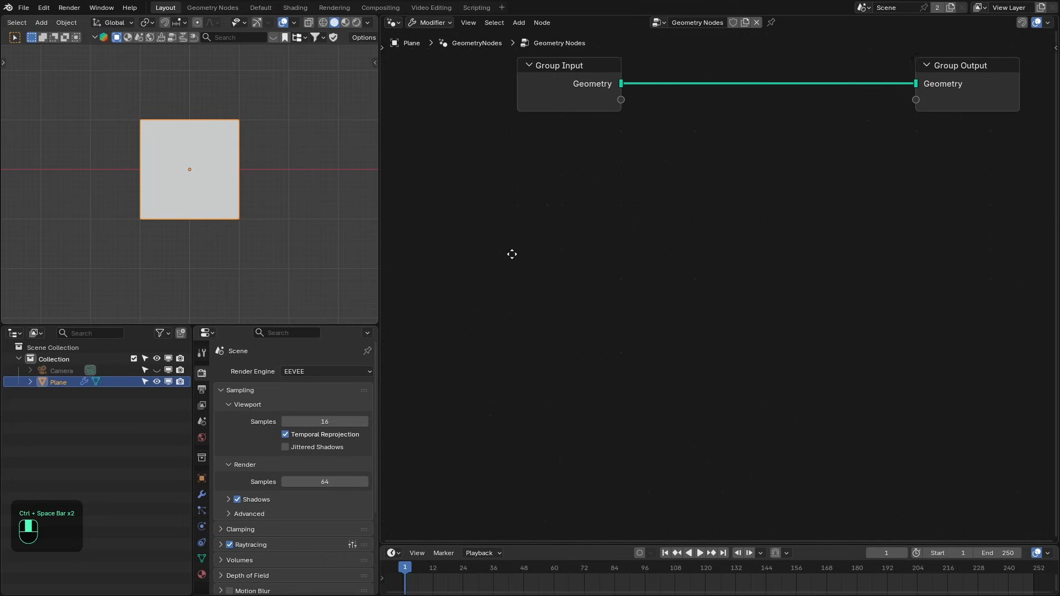
Add a Curve Line node and connect its curve to the Group Output in place of the original geometry.
{"action": "key", "text": "shift+a"}
{"action": "left_click", "coordinate": [482, 162]}
{"action": "type", "text": "c lin"}
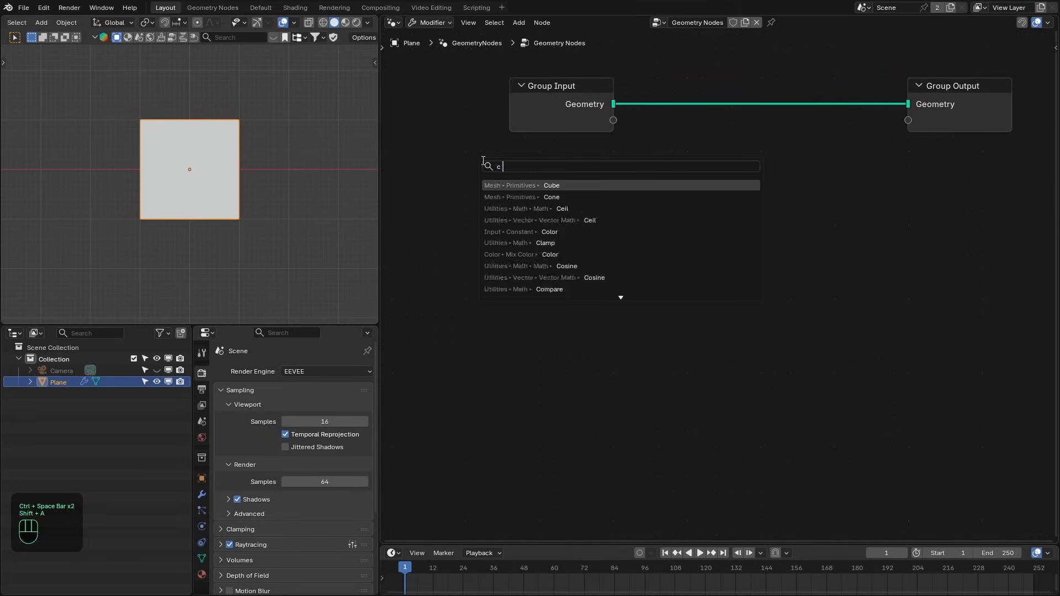
{"action": "type", "text": "e"}
{"action": "key", "text": "Return"}
{"action": "left_click", "coordinate": [492, 243]}
{"action": "left_click", "coordinate": [492, 243], "text": "alt+shift"}
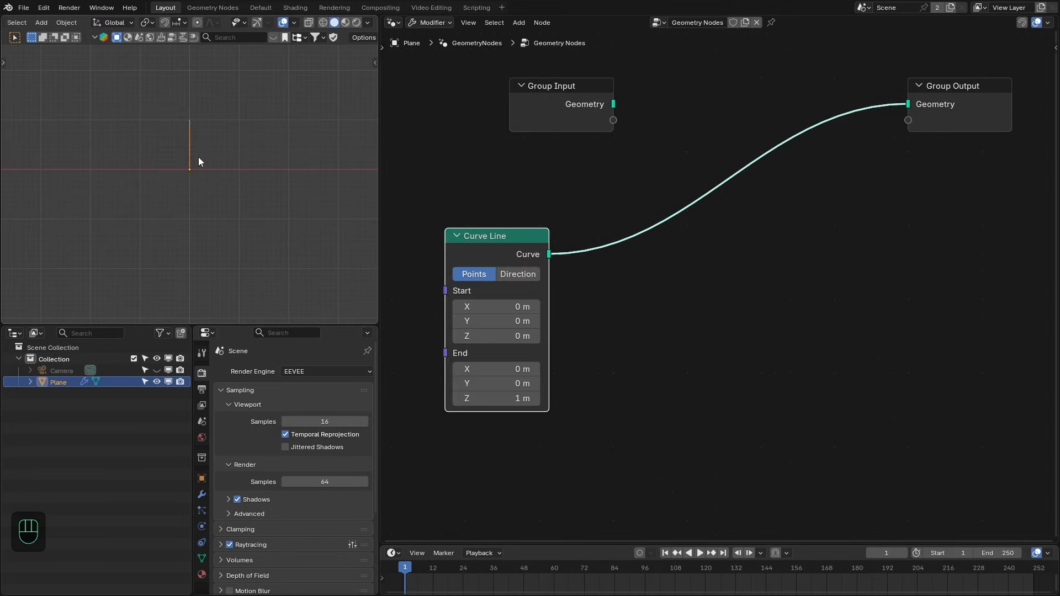
{"action": "middle_click_drag", "start_coordinate": [198, 157], "coordinate": [116, 173]}
Set the Curve Line's End Z to -1 m so the line points downward.
{"action": "left_click", "coordinate": [506, 398]}
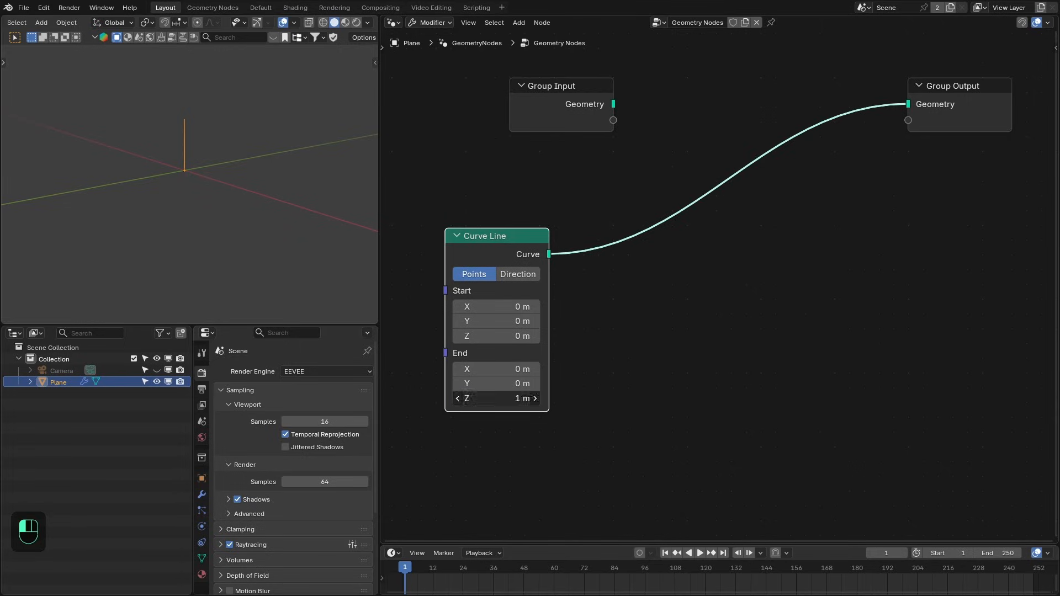
{"action": "type", "text": "-1"}
{"action": "key", "text": "Return"}
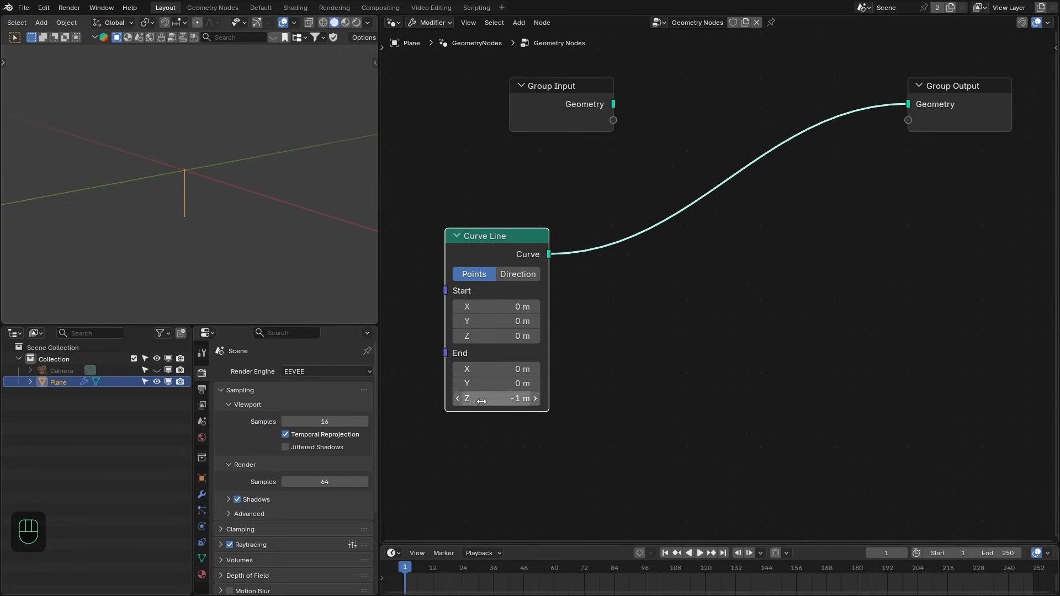
{"action": "middle_click_drag", "start_coordinate": [181, 192], "coordinate": [170, 166]}
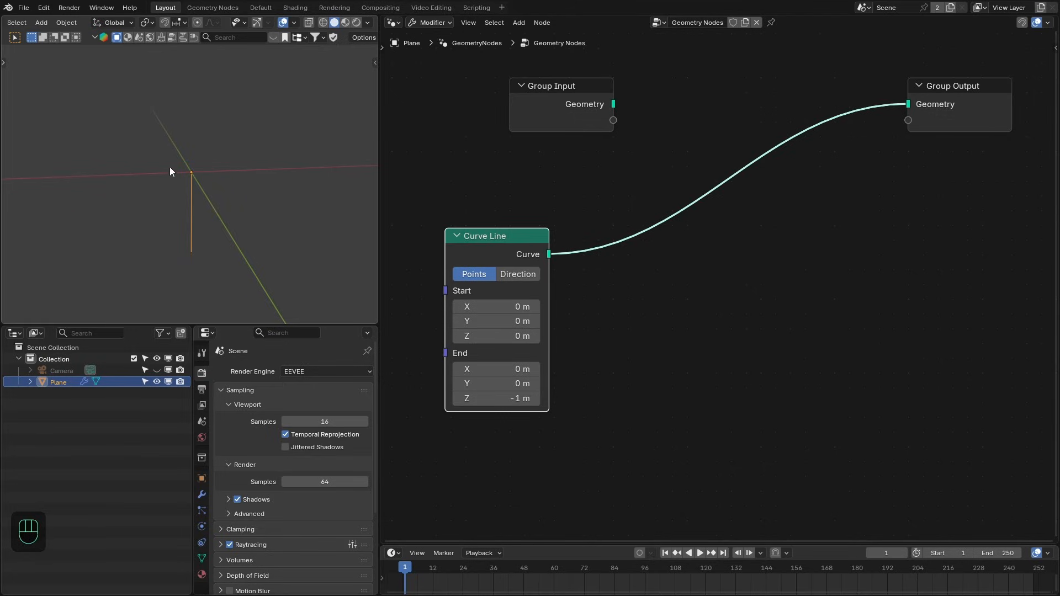
Insert a Resample Curve node after the Curve Line and set its mode to Length.
{"action": "left_click_drag", "start_coordinate": [549, 254], "coordinate": [570, 249]}
{"action": "type", "text": "resample"}
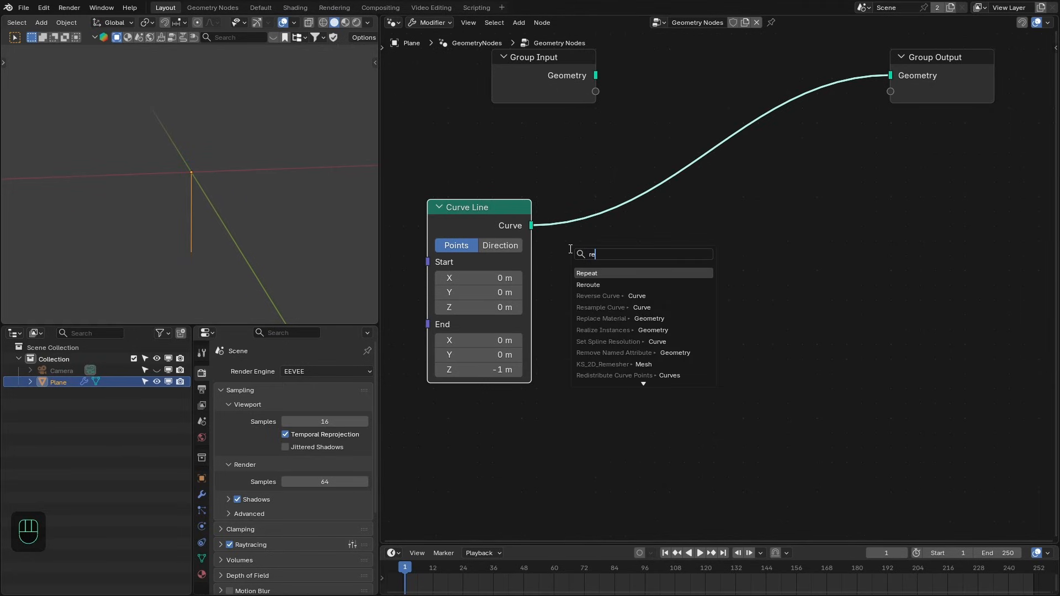
{"action": "key", "text": "Return"}
{"action": "left_click", "coordinate": [587, 254]}
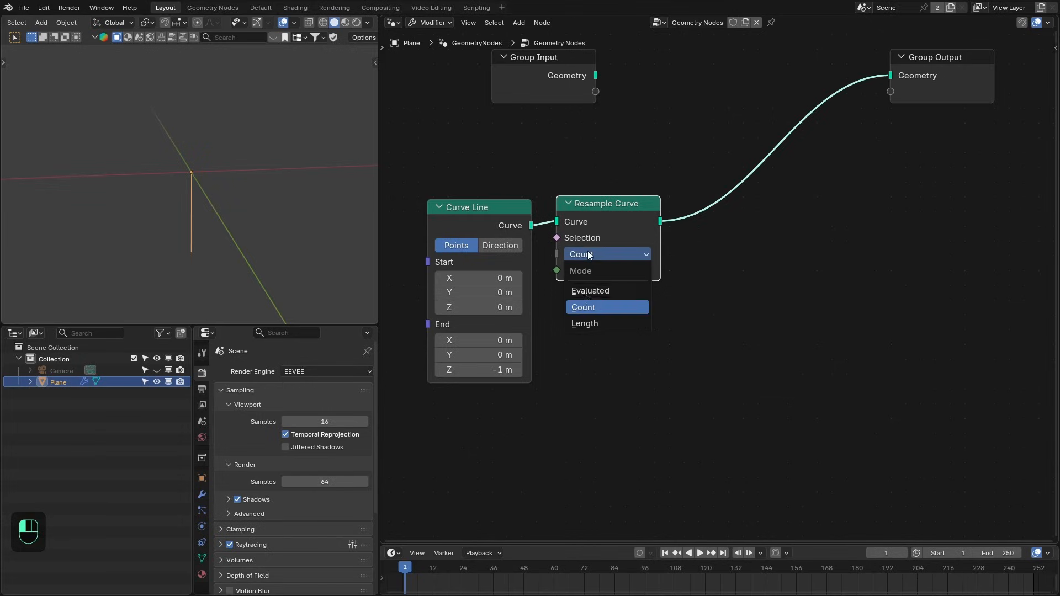
{"action": "left_click", "coordinate": [583, 324]}
{"action": "left_click_drag", "start_coordinate": [497, 183], "coordinate": [618, 234]}
Add a Value node of 0.100 that drives the Resample Curve's Length, placed above the Curve Line.
{"action": "left_click_drag", "start_coordinate": [554, 327], "coordinate": [535, 246]}
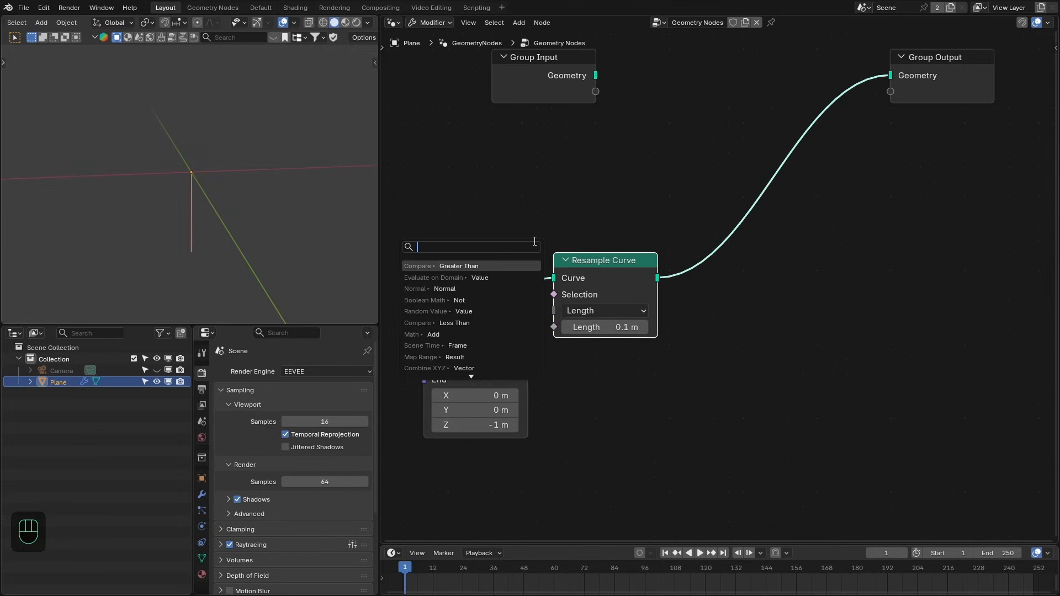
{"action": "type", "text": "vale"}
{"action": "key", "text": "Return"}
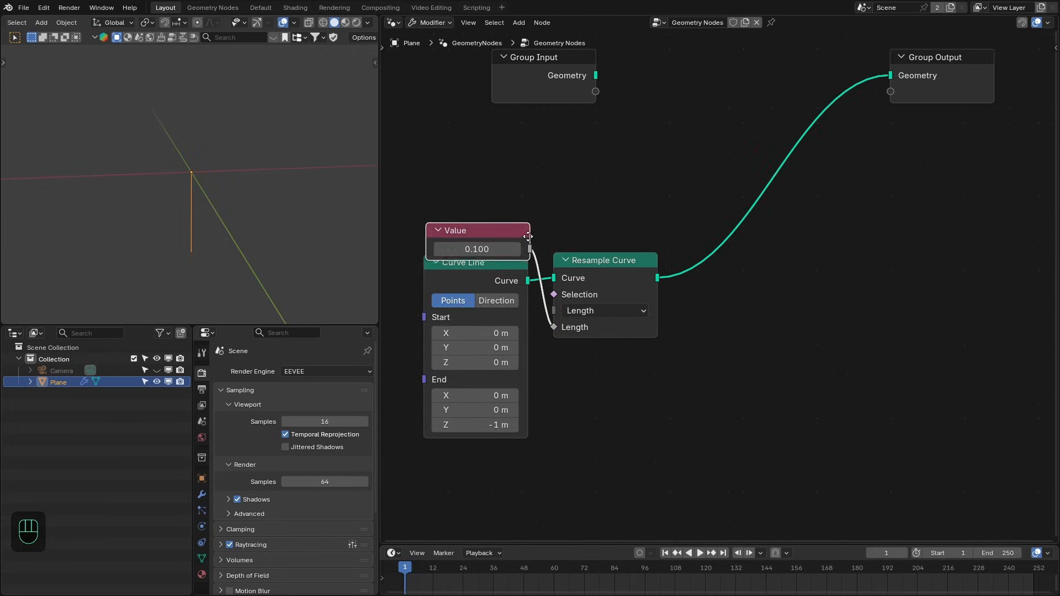
{"action": "left_click", "coordinate": [527, 225]}
Insert a Curve to Mesh node between Resample Curve and the Group Output.
{"action": "middle_click_drag", "start_coordinate": [657, 278], "coordinate": [614, 243]}
{"action": "left_click_drag", "start_coordinate": [614, 243], "coordinate": [667, 258]}
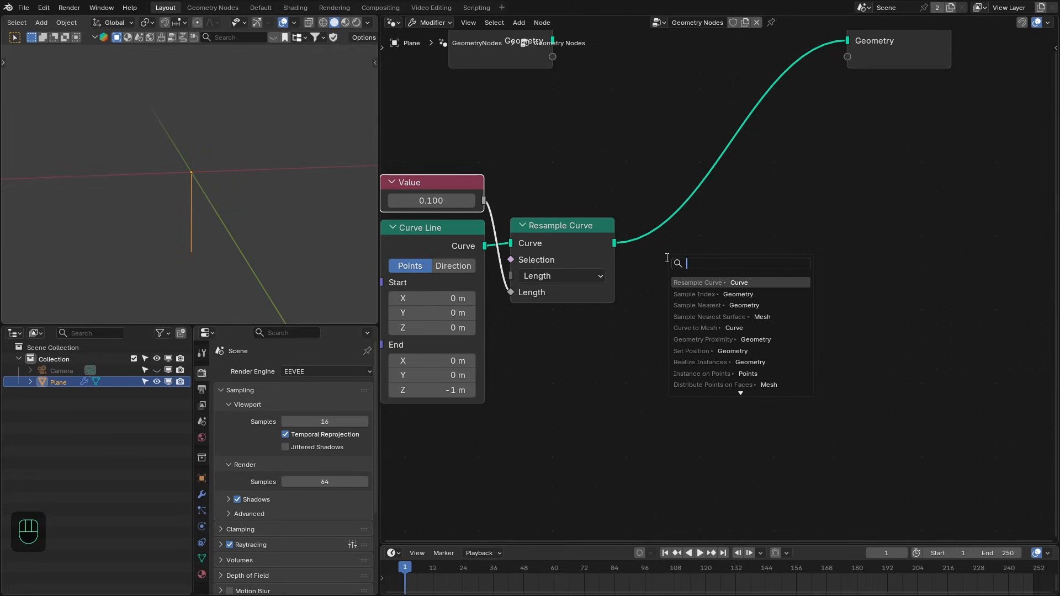
{"action": "type", "text": "c to mesh"}
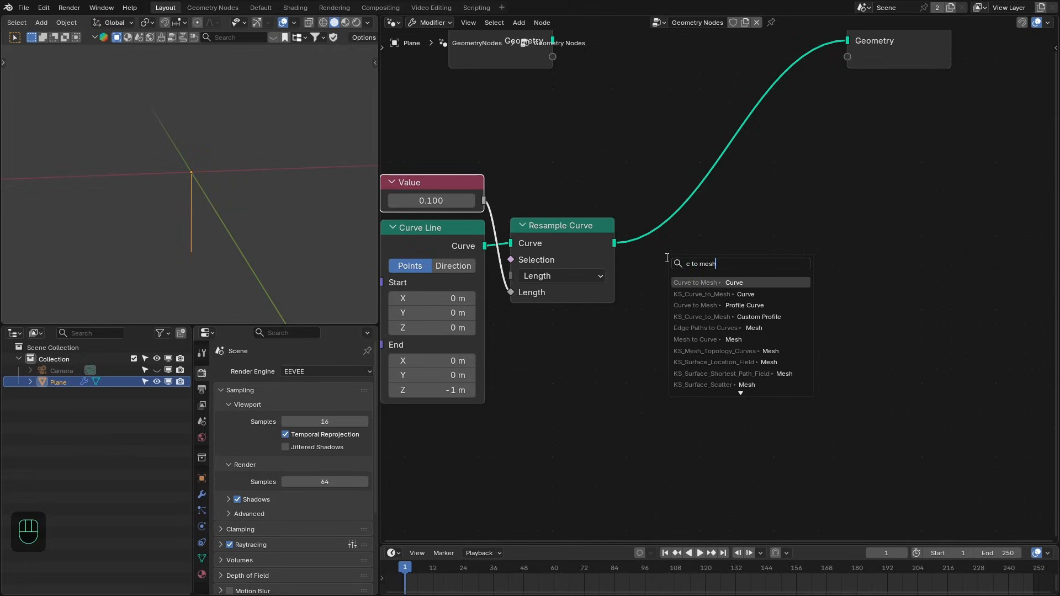
{"action": "key", "text": "Return"}
{"action": "left_click", "coordinate": [644, 247]}
Add a second Curve Line node connected to the Profile Curve input of Curve to Mesh.
{"action": "middle_click_drag", "start_coordinate": [644, 247], "coordinate": [627, 288]}
{"action": "key", "text": "shift+a"}
{"action": "type", "text": "c"}
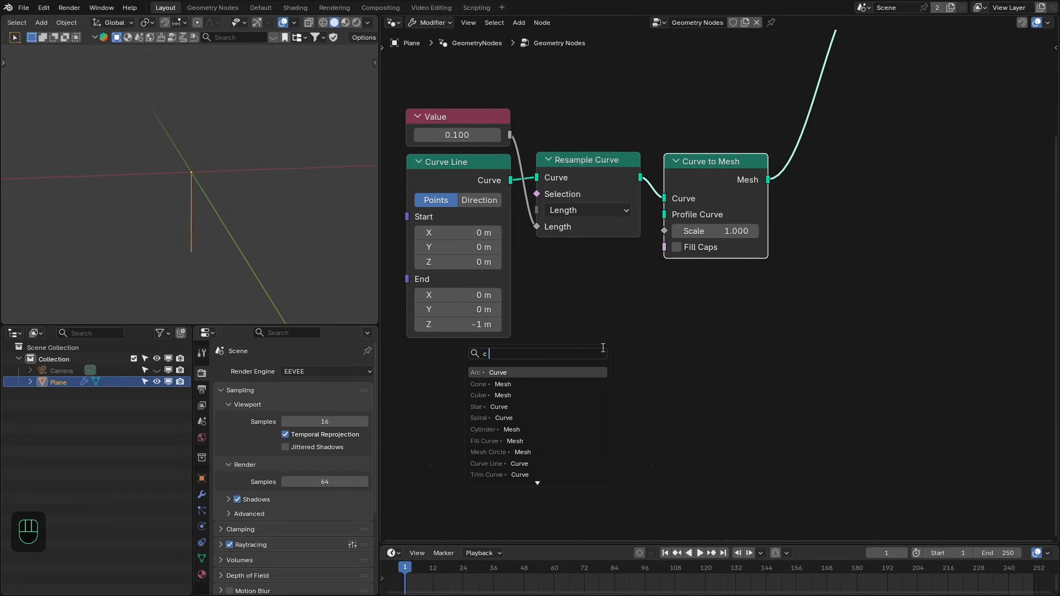
{"action": "type", "text": " line"}
{"action": "key", "text": "Return"}
{"action": "left_click", "coordinate": [514, 367]}
{"action": "middle_click_drag", "start_coordinate": [581, 366], "coordinate": [605, 334]}
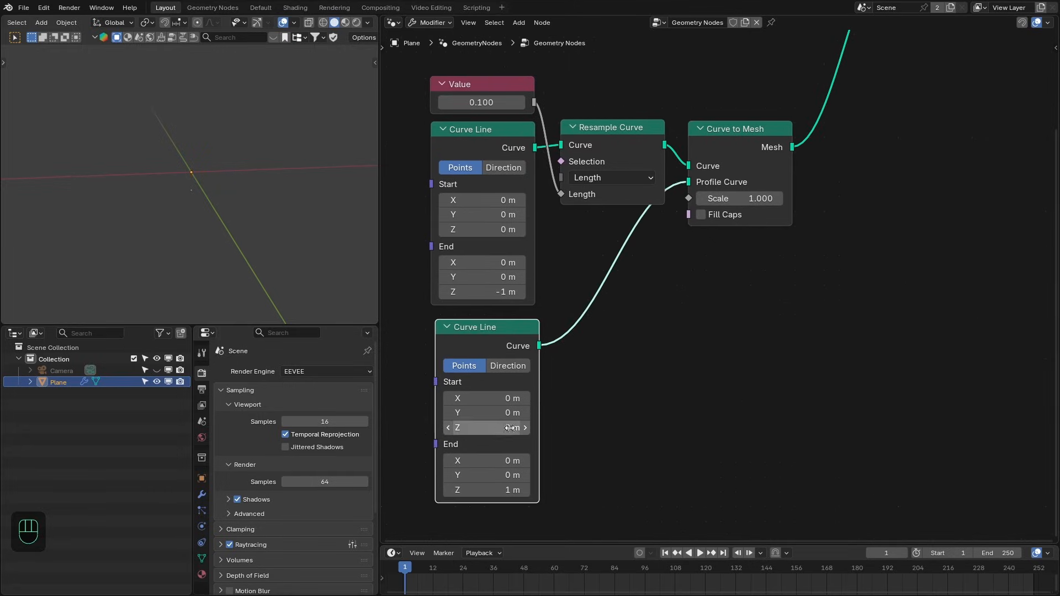
Set the profile Curve Line's Start X to -0.5 m, End X to 0.5 m and End Z to 0 m.
{"action": "left_click", "coordinate": [500, 398]}
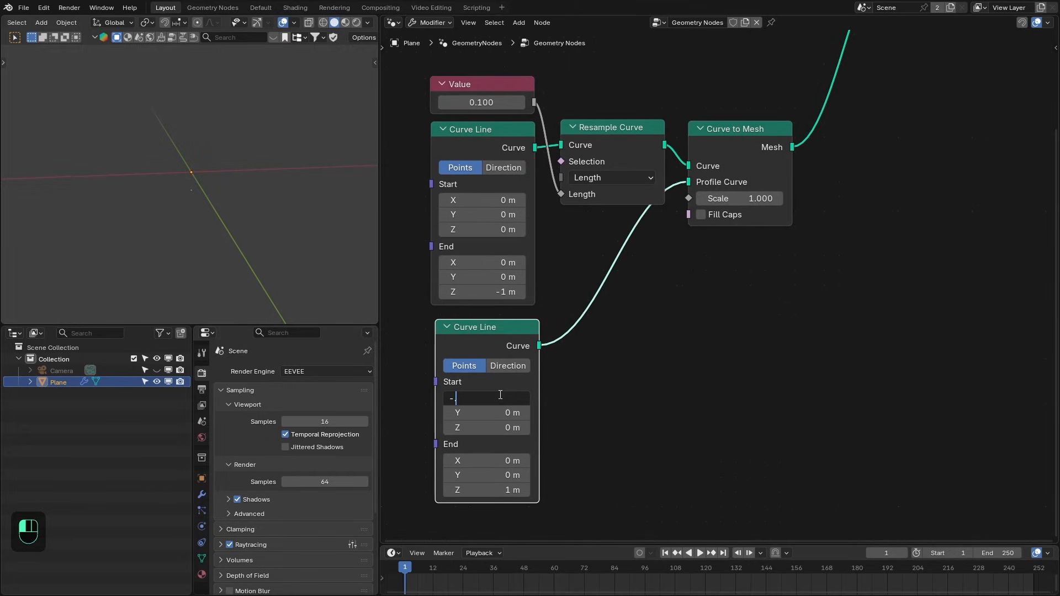
{"action": "key", "text": "Tab"}
{"action": "key", "text": "Tab"}
{"action": "key", "text": "Tab"}
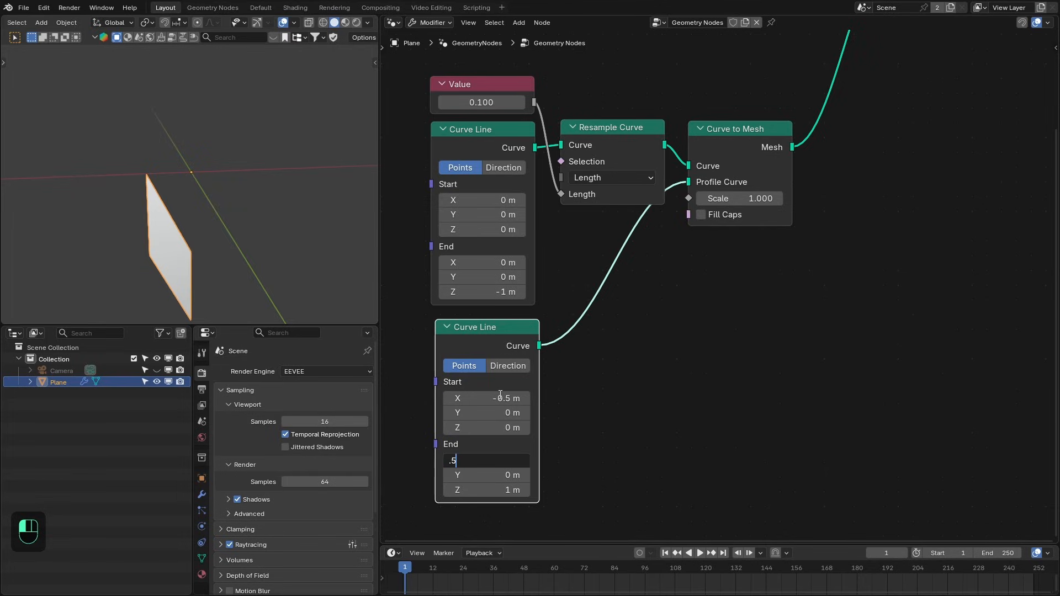
{"action": "key", "text": "Tab"}
{"action": "key", "text": "Tab"}
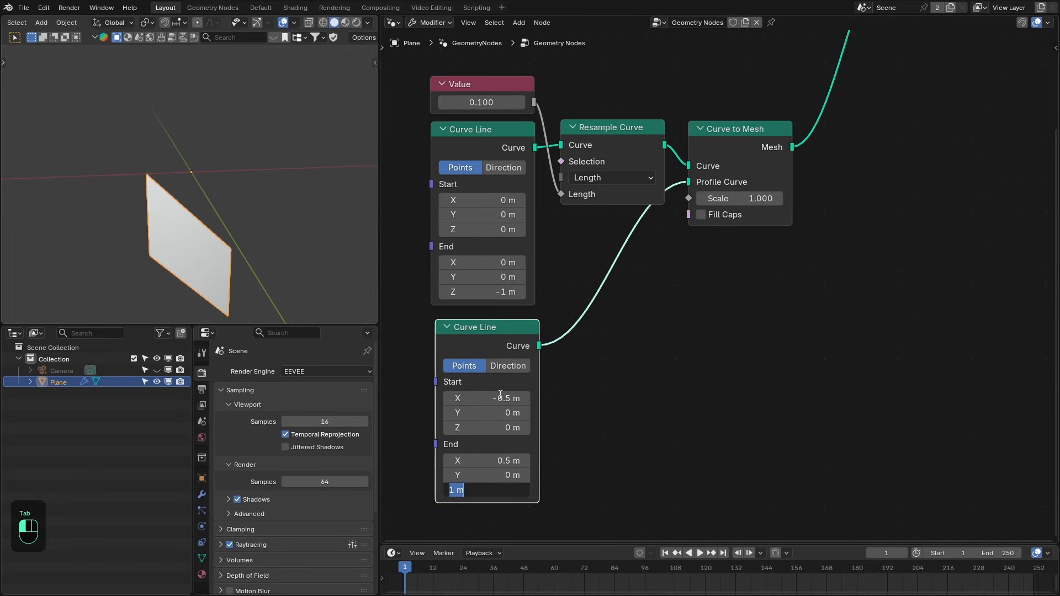
{"action": "key", "text": "Return"}
{"action": "middle_click_drag", "start_coordinate": [579, 441], "coordinate": [573, 440]}
{"action": "middle_click_drag", "start_coordinate": [221, 243], "coordinate": [144, 214]}
{"action": "middle_click_drag", "start_coordinate": [620, 353], "coordinate": [619, 348]}
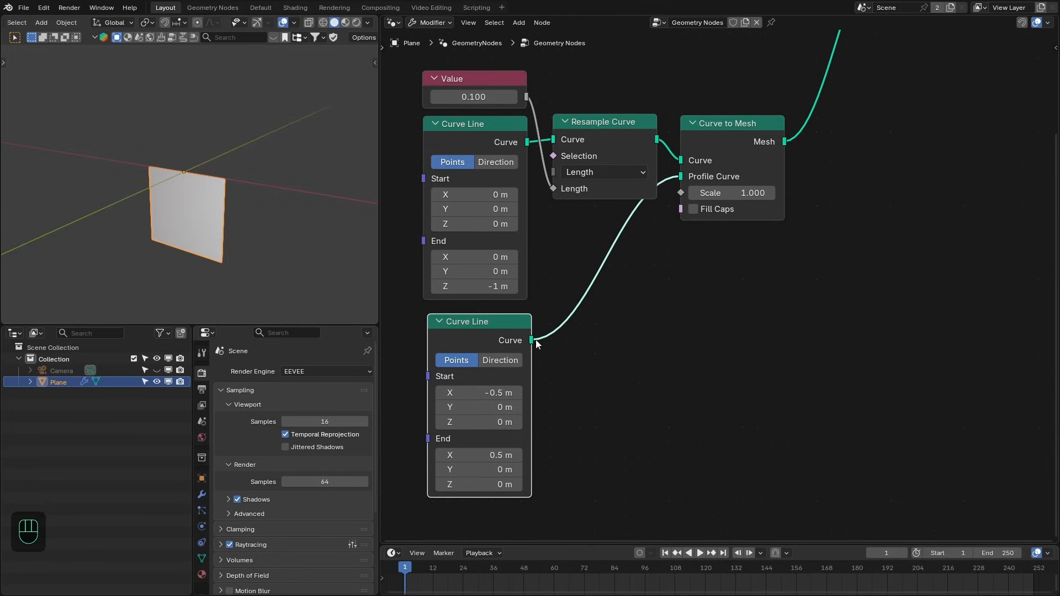
Insert a Transform Geometry node between the profile Curve Line and Curve to Mesh.
{"action": "left_click_drag", "start_coordinate": [533, 341], "coordinate": [571, 346]}
{"action": "type", "text": "trans"}
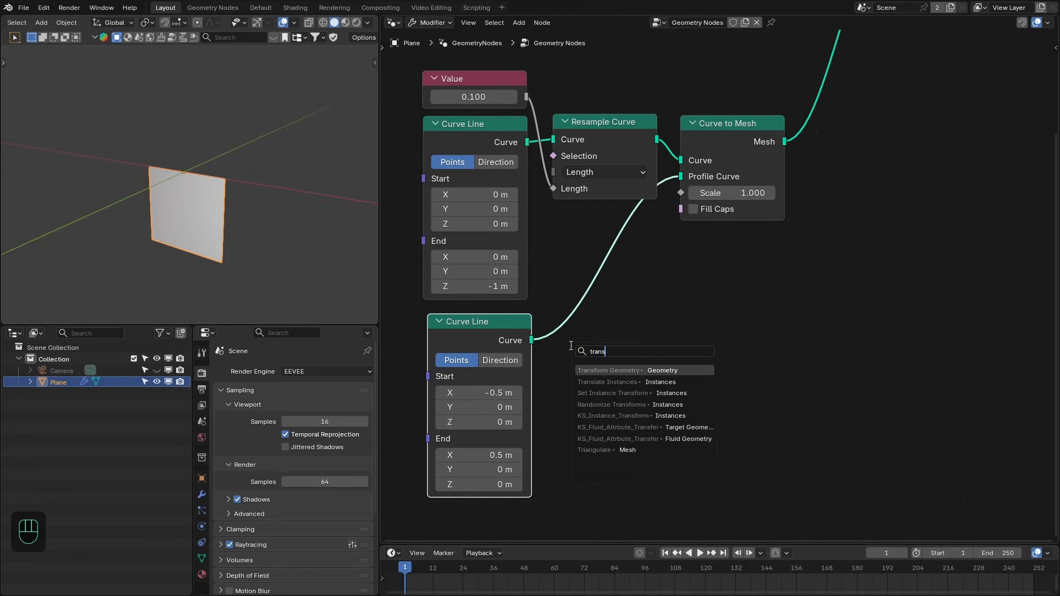
{"action": "key", "text": "Return"}
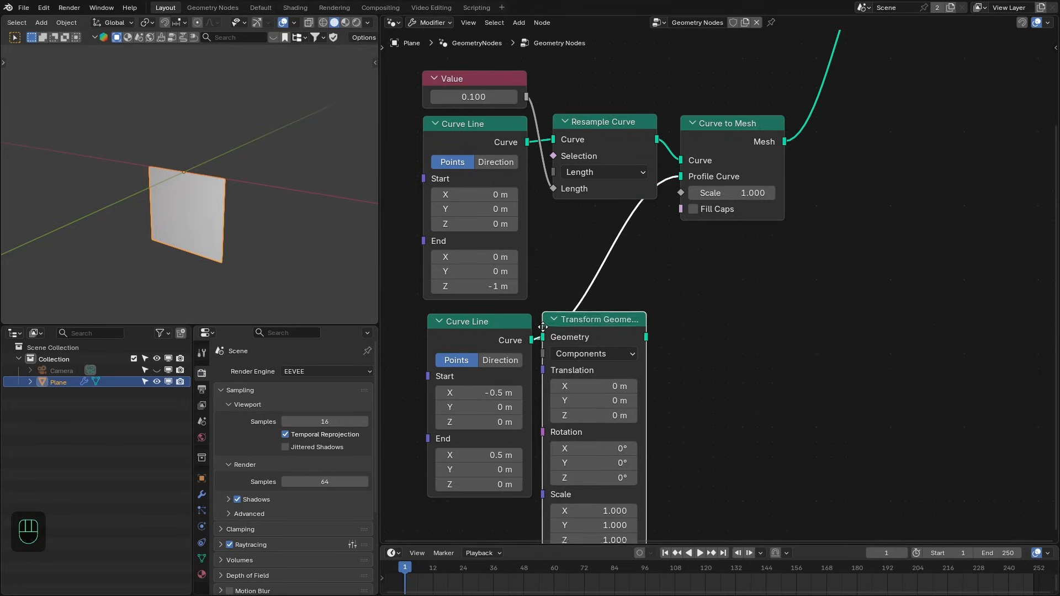
{"action": "left_click", "coordinate": [554, 331]}
Try an X scale of 1.170 on the profile line and a shorter vertical line, and restore both values.
{"action": "scroll", "coordinate": [741, 370], "scroll_direction": "down", "scroll_amount": 1}
{"action": "middle_click_drag", "start_coordinate": [741, 370], "coordinate": [734, 328]}
{"action": "left_click_drag", "start_coordinate": [636, 454], "coordinate": [649, 453], "text": "shift"}
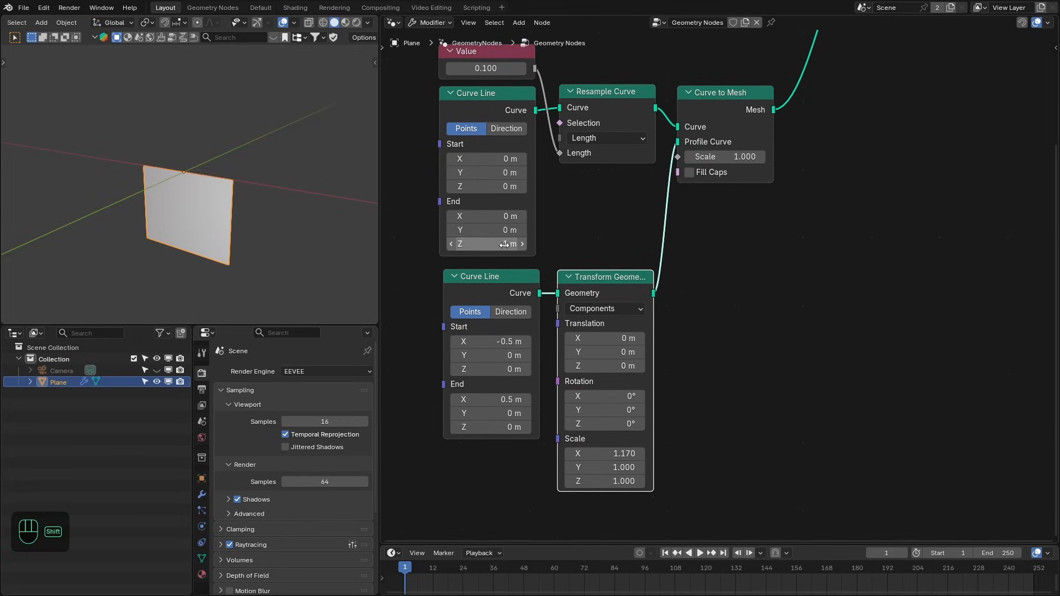
{"action": "left_click_drag", "start_coordinate": [486, 244], "coordinate": [502, 244], "text": "shift"}
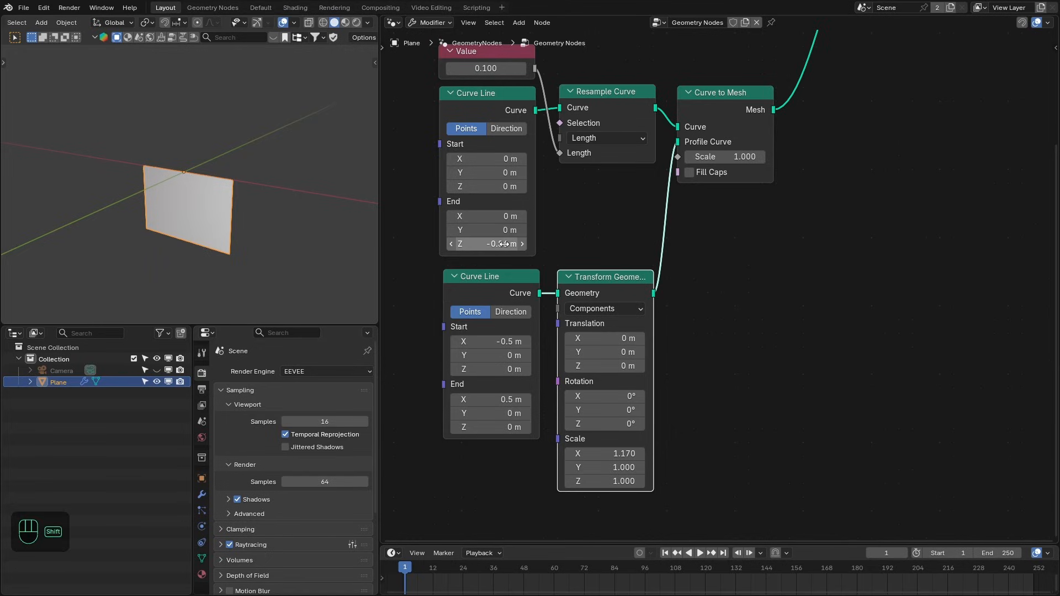
{"action": "left_click", "coordinate": [505, 245]}
{"action": "type", "text": "-1"}
{"action": "key", "text": "Return"}
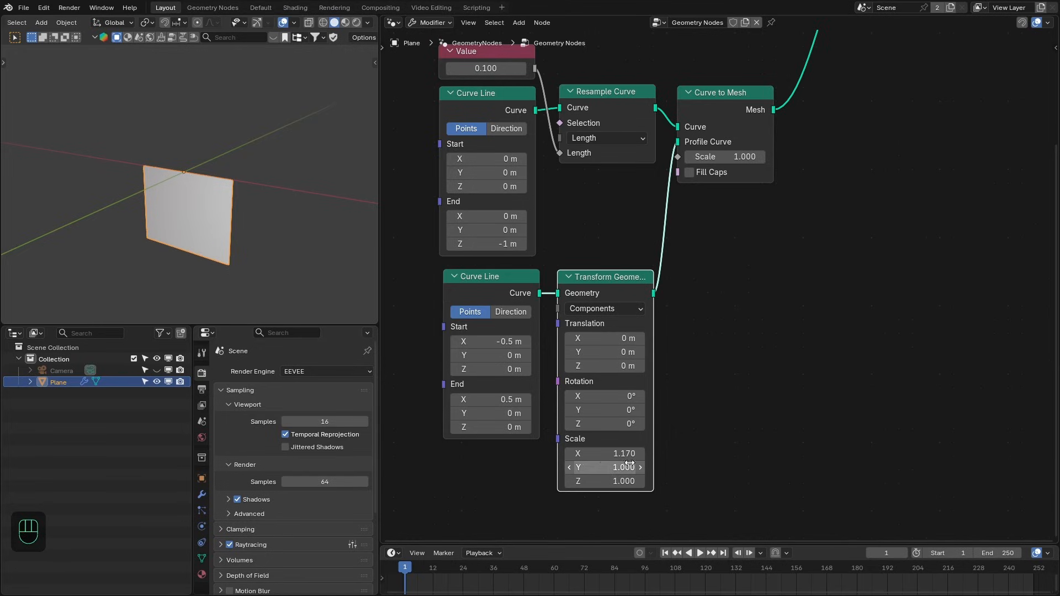
{"action": "key", "text": "BackSpace"}
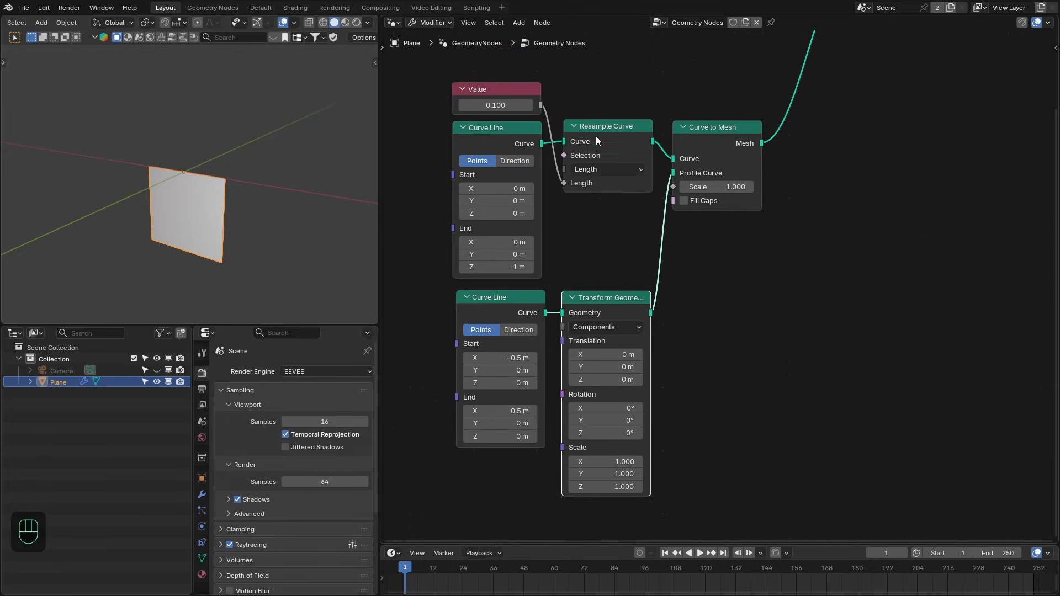
Duplicate the Resample Curve node in after Transform Geometry, and link the Value node to the copy's Length.
{"action": "left_click", "coordinate": [599, 126]}
{"action": "key", "text": "shift+d"}
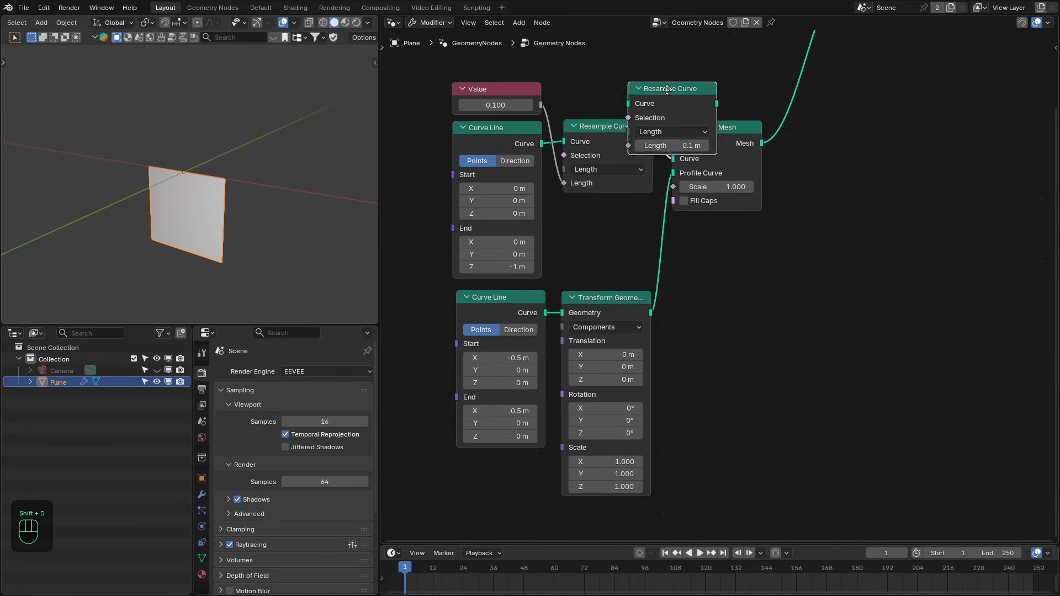
{"action": "left_click", "coordinate": [683, 274]}
{"action": "left_click_drag", "start_coordinate": [684, 274], "coordinate": [698, 297]}
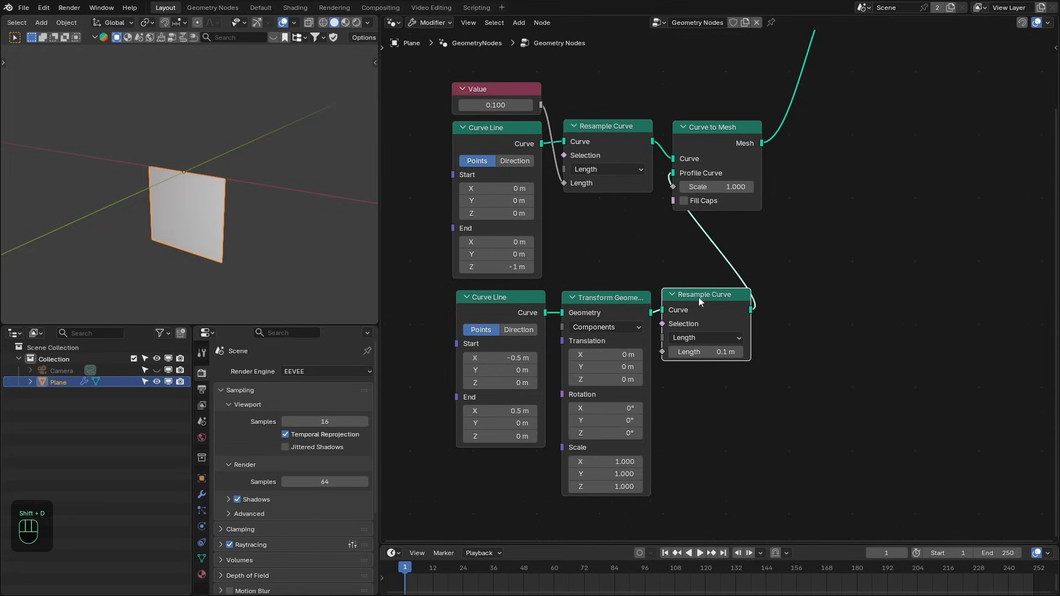
{"action": "left_click_drag", "start_coordinate": [710, 128], "coordinate": [808, 131]}
{"action": "left_click_drag", "start_coordinate": [702, 296], "coordinate": [706, 302]}
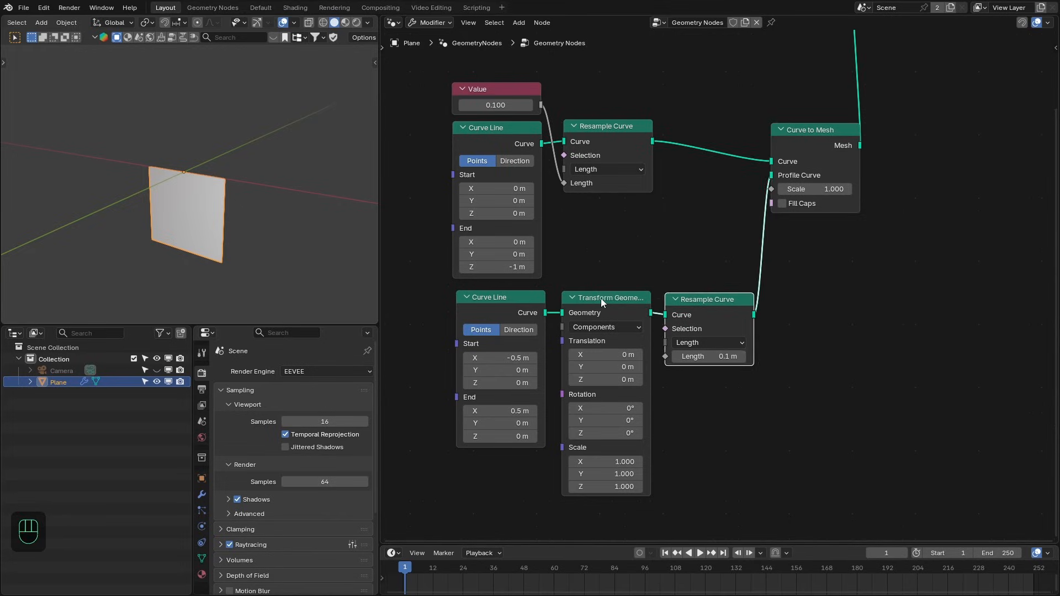
{"action": "left_click_drag", "start_coordinate": [602, 298], "coordinate": [602, 300]}
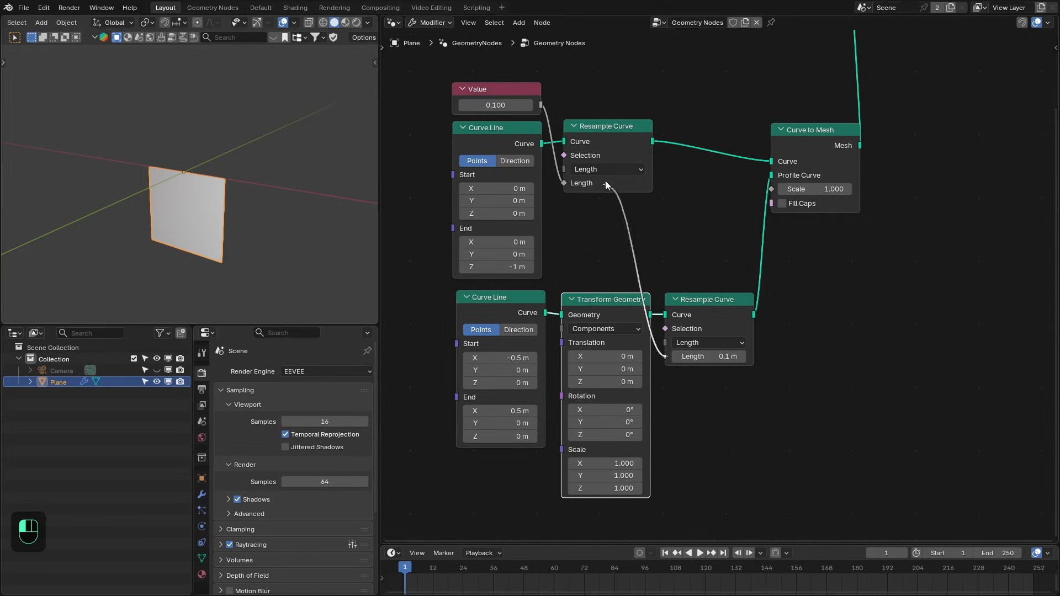
{"action": "left_click_drag", "start_coordinate": [606, 182], "coordinate": [543, 106]}
{"action": "middle_click_drag", "start_coordinate": [586, 131], "coordinate": [539, 135]}
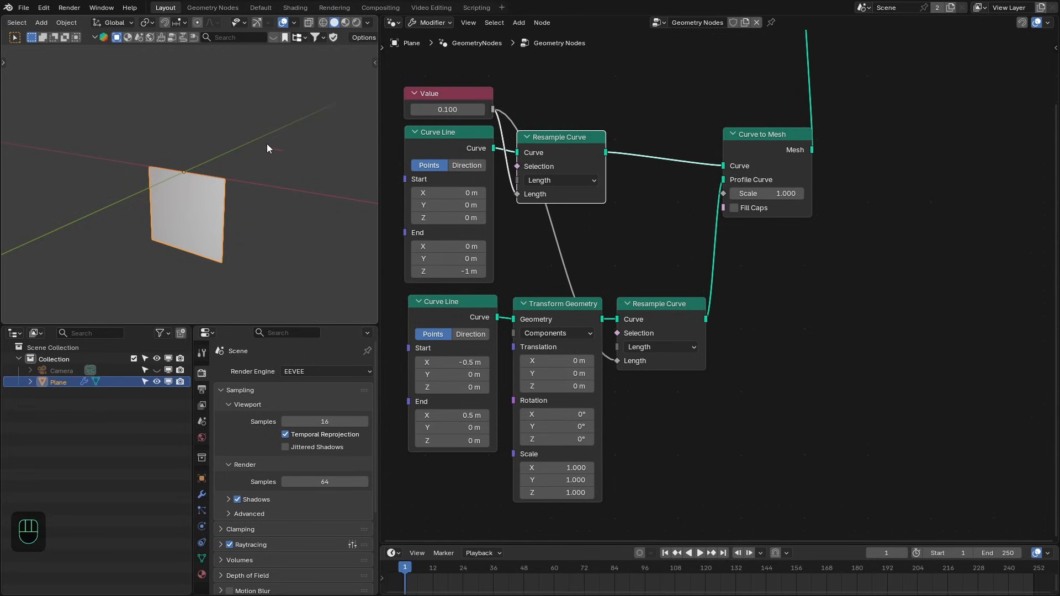
Switch the viewport to wireframe shading and set the overlay's Wireframe value to 1.000.
{"action": "key", "text": "z"}
{"action": "left_click", "coordinate": [294, 22]}
{"action": "left_click_drag", "start_coordinate": [258, 216], "coordinate": [301, 216]}
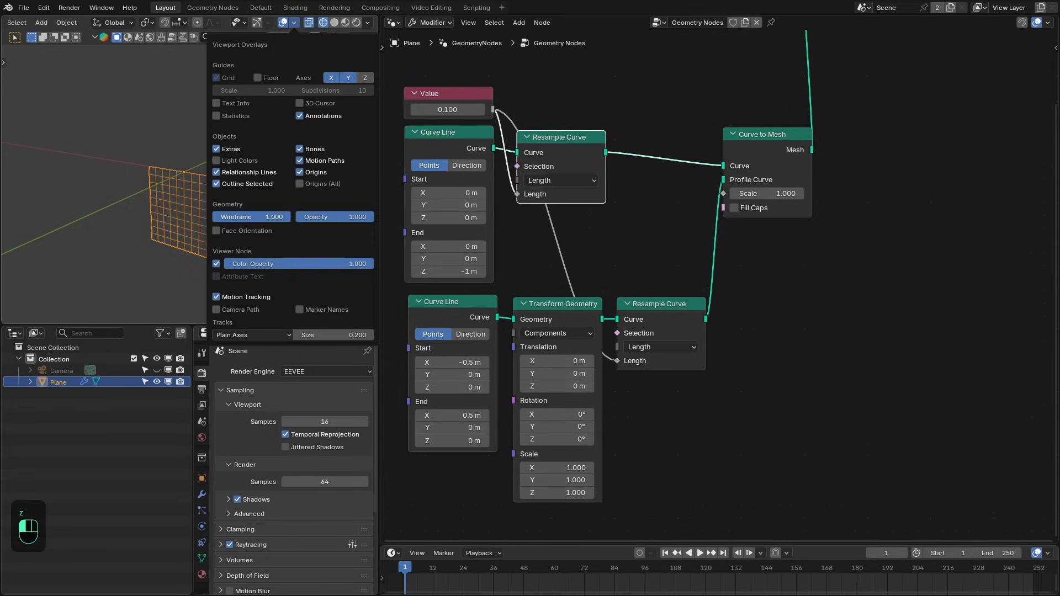
Try a coarser resampling length for the sheet, and set the shared Value node to 0.075.
{"action": "left_click_drag", "start_coordinate": [447, 109], "coordinate": [491, 109], "text": "shift"}
{"action": "left_click", "coordinate": [450, 109]}
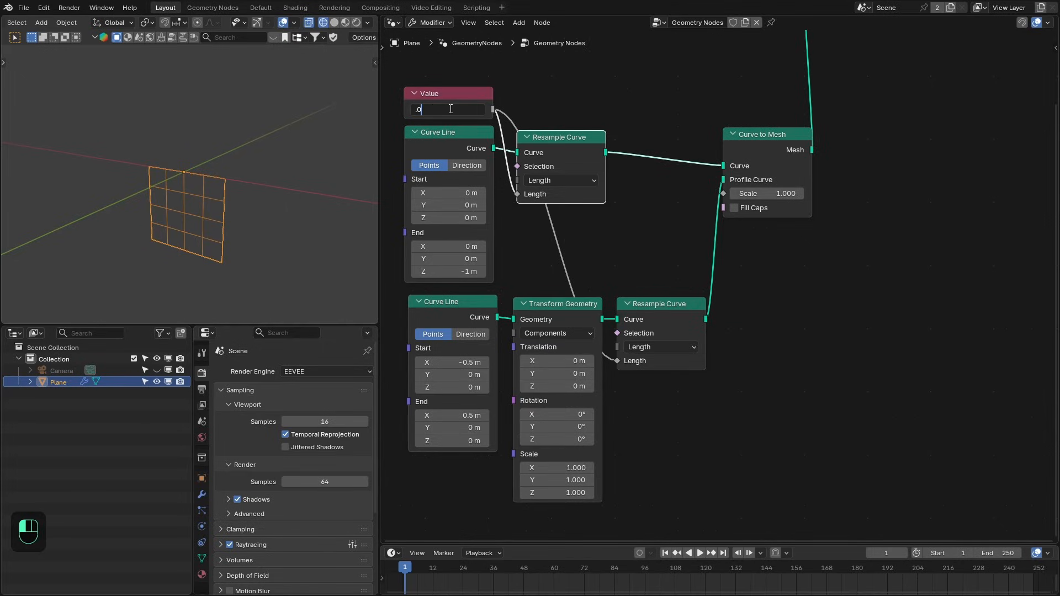
{"action": "key", "text": "Return"}
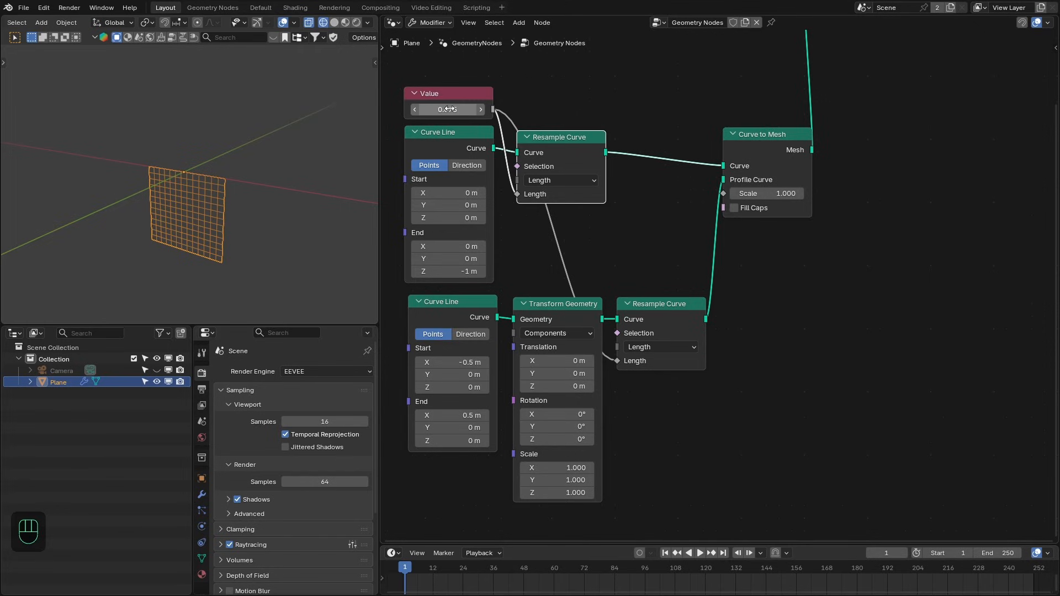
Shrink the sheet by setting the vertical Curve Line's End Z to -0.37 m and the Transform Geometry X scale to 0.290.
{"action": "scroll", "coordinate": [496, 294], "scroll_direction": "up", "scroll_amount": 2}
{"action": "middle_click_drag", "start_coordinate": [276, 257], "coordinate": [247, 232]}
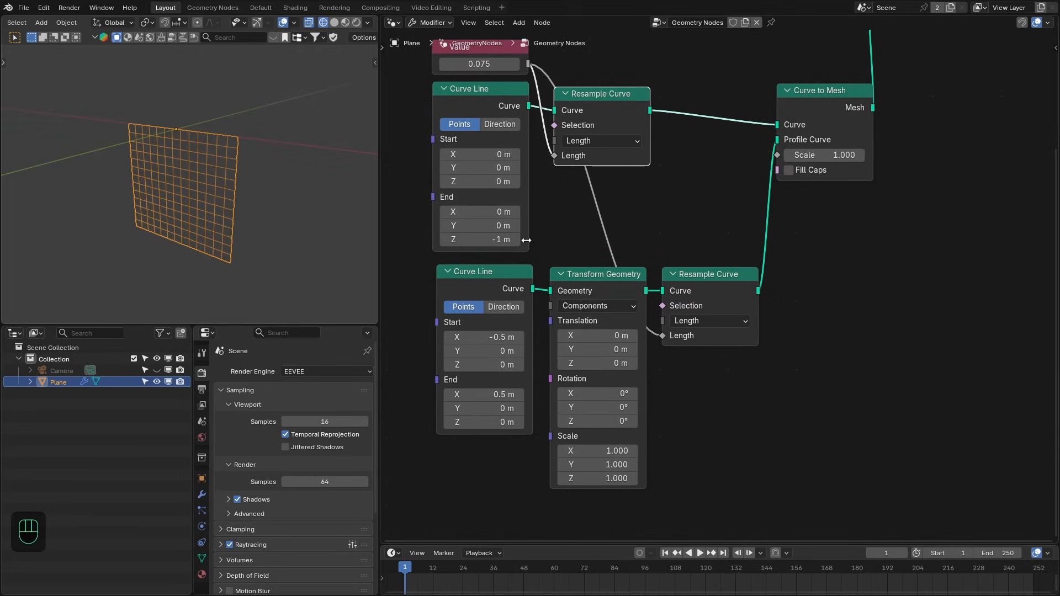
{"action": "left_click_drag", "start_coordinate": [505, 239], "coordinate": [546, 239], "text": "shift"}
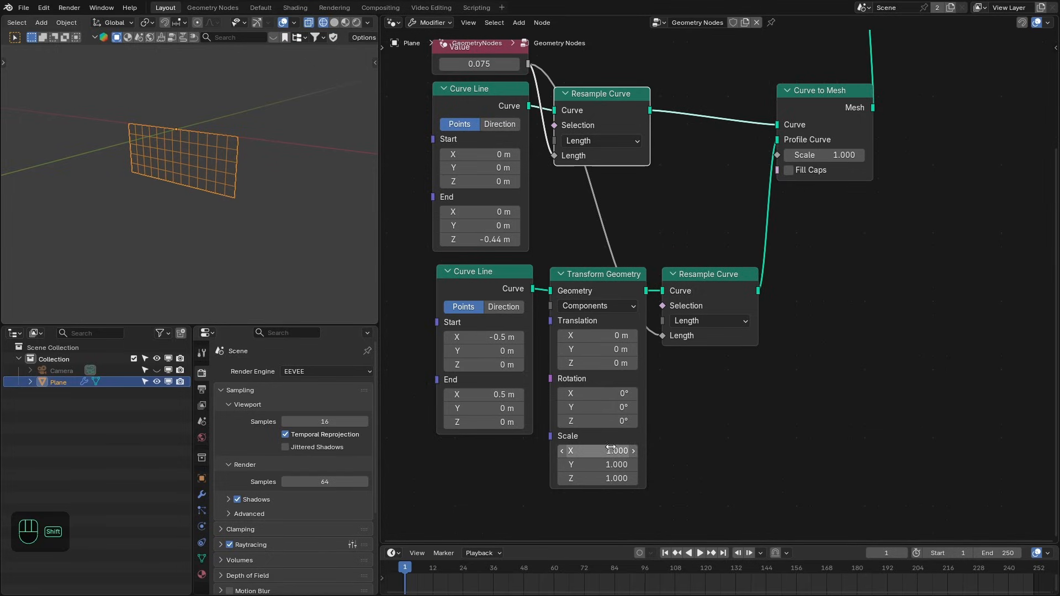
{"action": "left_click_drag", "start_coordinate": [611, 449], "coordinate": [574, 450], "text": "shift"}
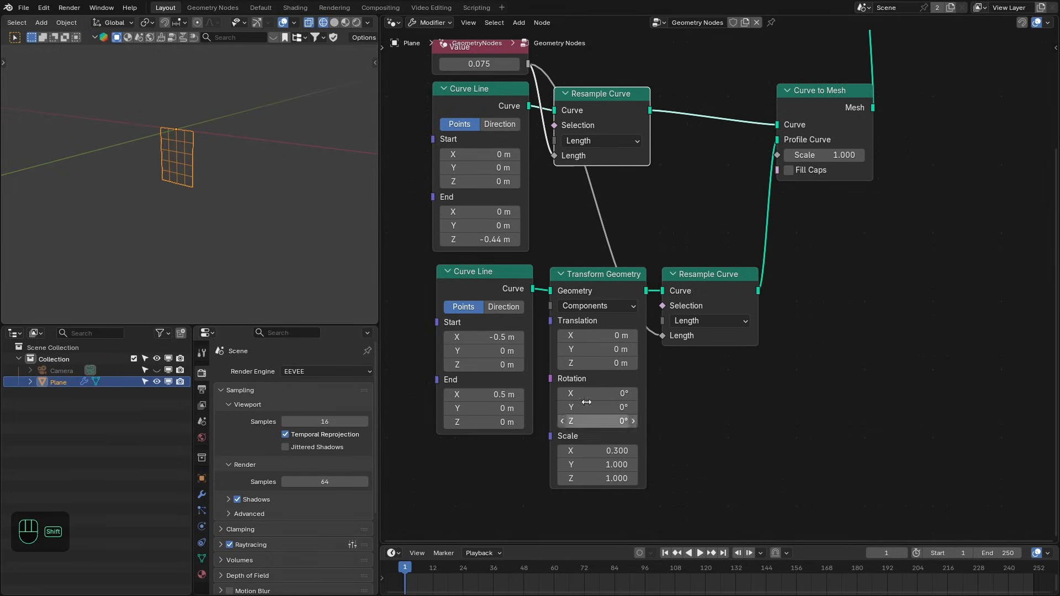
{"action": "middle_click_drag", "start_coordinate": [232, 140], "coordinate": [276, 166]}
{"action": "mouse_move", "coordinate": [504, 239]}
{"action": "left_mouse_down", "text": "shift"}
{"action": "mouse_move", "coordinate": [486, 239]}
{"action": "mouse_move", "coordinate": [518, 239]}
{"action": "left_mouse_up", "text": "shift"}
{"action": "left_click_drag", "start_coordinate": [630, 452], "coordinate": [626, 453], "text": "shift"}
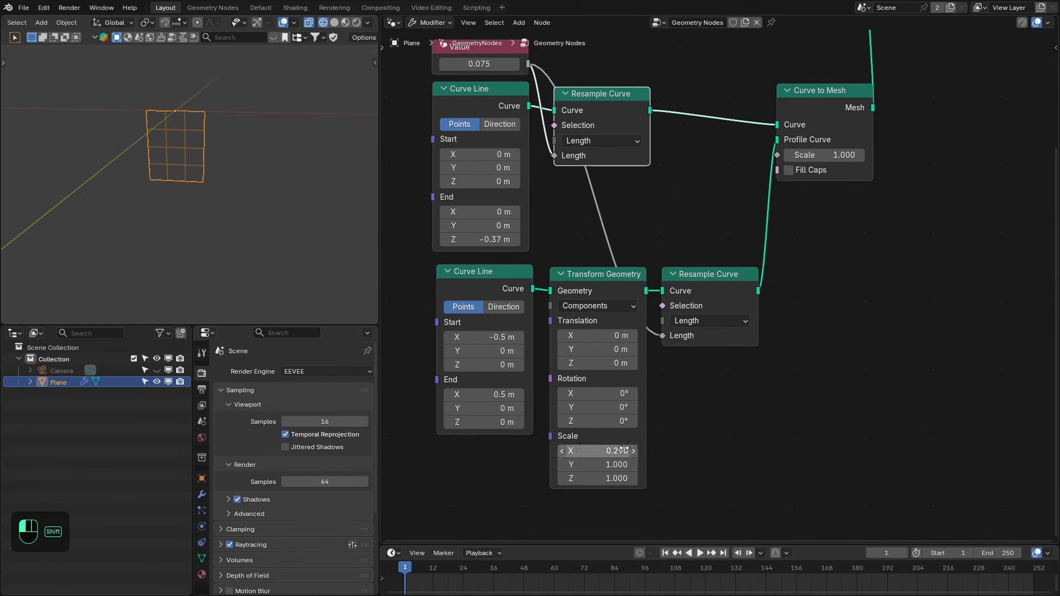
Move the Group Output node beside Curve to Mesh, level with its Mesh output.
{"action": "middle_click_drag", "start_coordinate": [631, 453], "coordinate": [626, 462]}
{"action": "middle_click_drag", "start_coordinate": [246, 100], "coordinate": [254, 145]}
{"action": "scroll", "coordinate": [807, 129], "scroll_direction": "down", "scroll_amount": 2}
{"action": "middle_click_drag", "start_coordinate": [808, 130], "coordinate": [749, 199]}
{"action": "left_click_drag", "start_coordinate": [749, 199], "coordinate": [750, 199]}
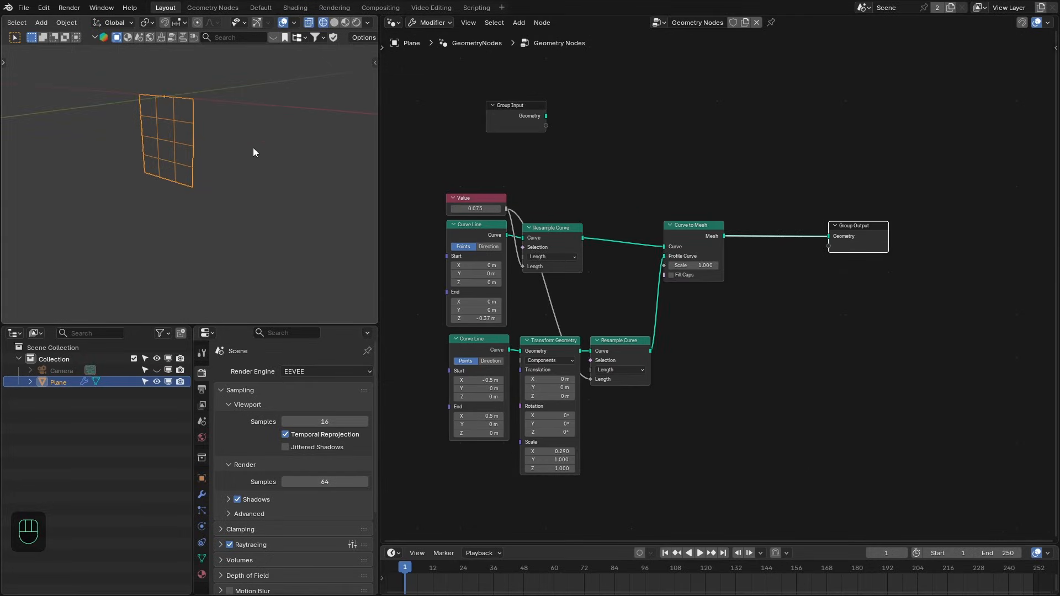
Insert a Set Position node between Curve to Mesh and Group Output.
{"action": "middle_click_drag", "start_coordinate": [253, 148], "coordinate": [184, 137]}
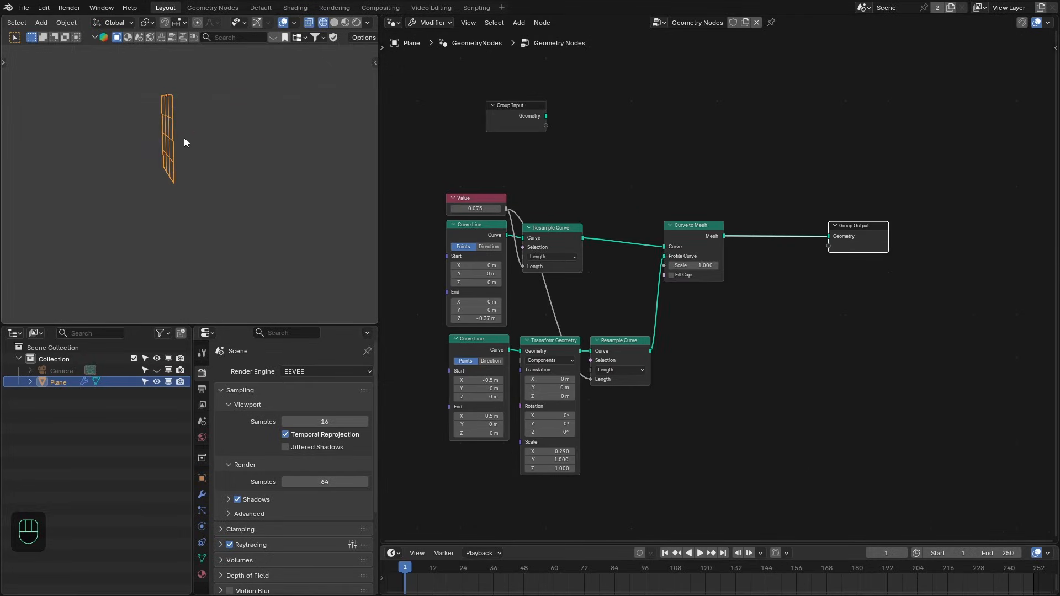
{"action": "key", "text": "KP_3"}
{"action": "scroll", "coordinate": [175, 145], "scroll_direction": "up", "scroll_amount": 2}
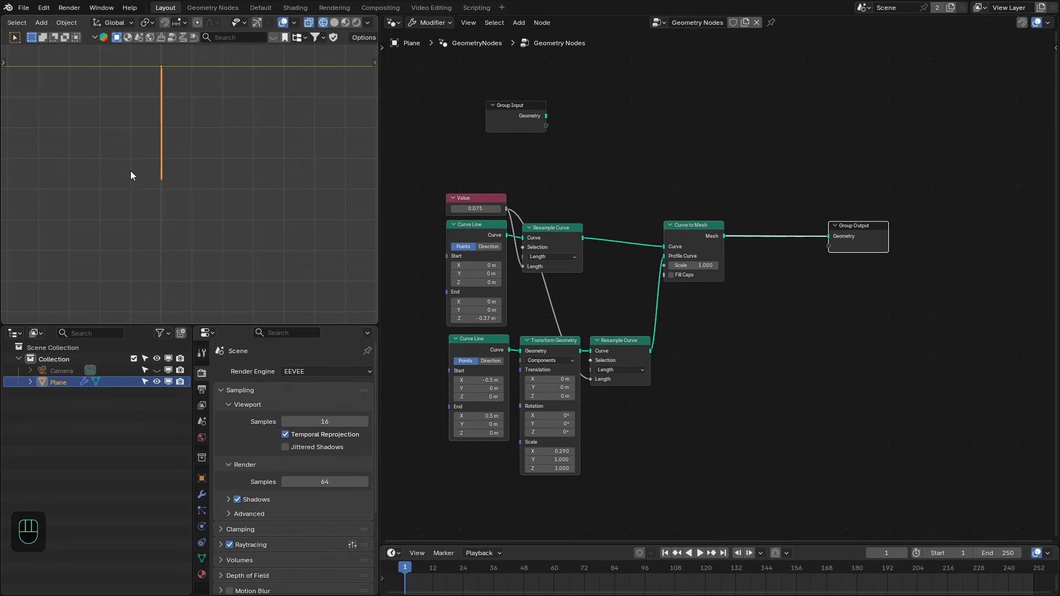
{"action": "scroll", "coordinate": [900, 401], "scroll_direction": "up", "scroll_amount": 2}
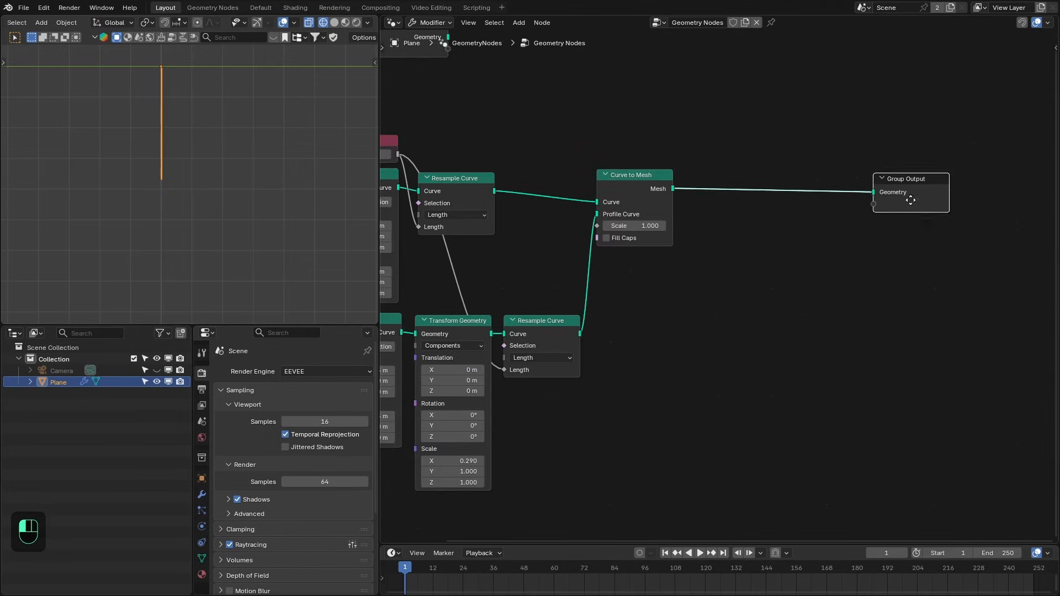
{"action": "key", "text": "shift+a"}
{"action": "left_click", "coordinate": [756, 165]}
{"action": "type", "text": "set pos"}
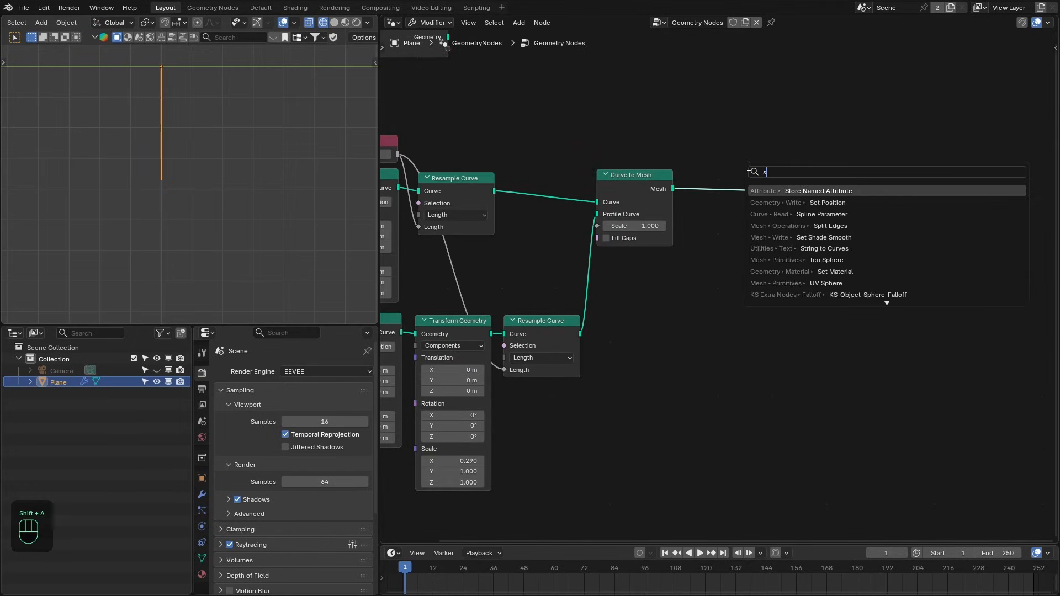
{"action": "key", "text": "Return"}
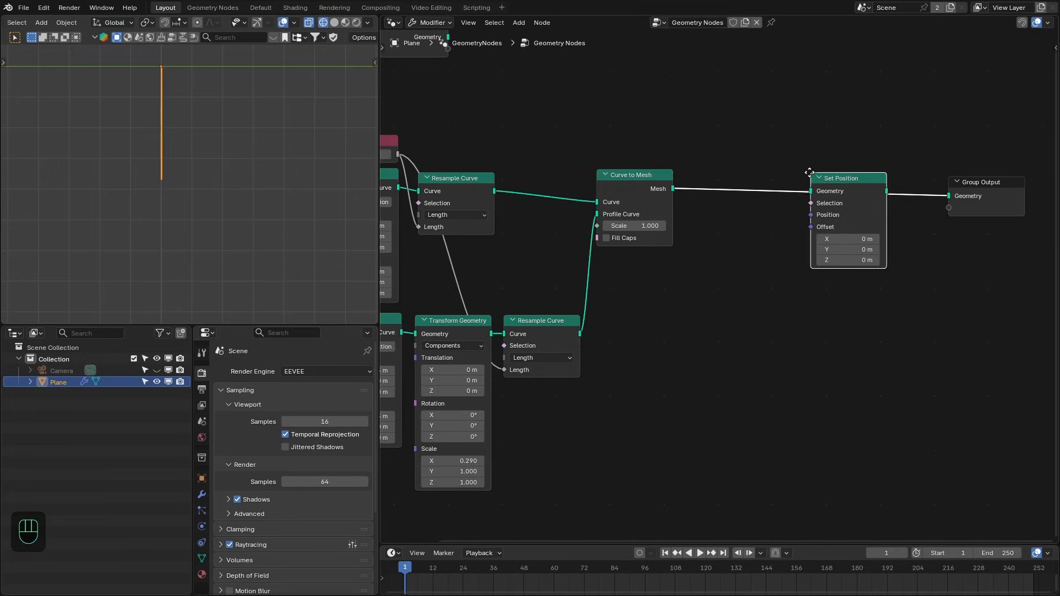
{"action": "left_click", "coordinate": [813, 170]}
Drive Set Position's Offset with a Vector Math Scale node that takes its Vector from a Normal node.
{"action": "left_click_drag", "start_coordinate": [814, 224], "coordinate": [840, 276]}
{"action": "type", "text": "scale"}
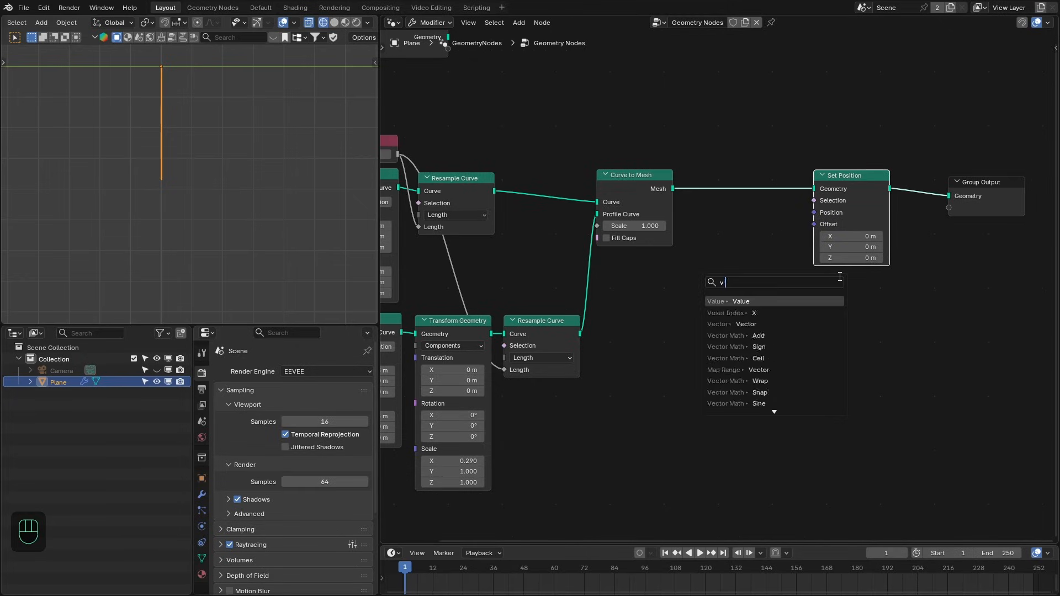
{"action": "key", "text": "Return"}
{"action": "left_click", "coordinate": [889, 252]}
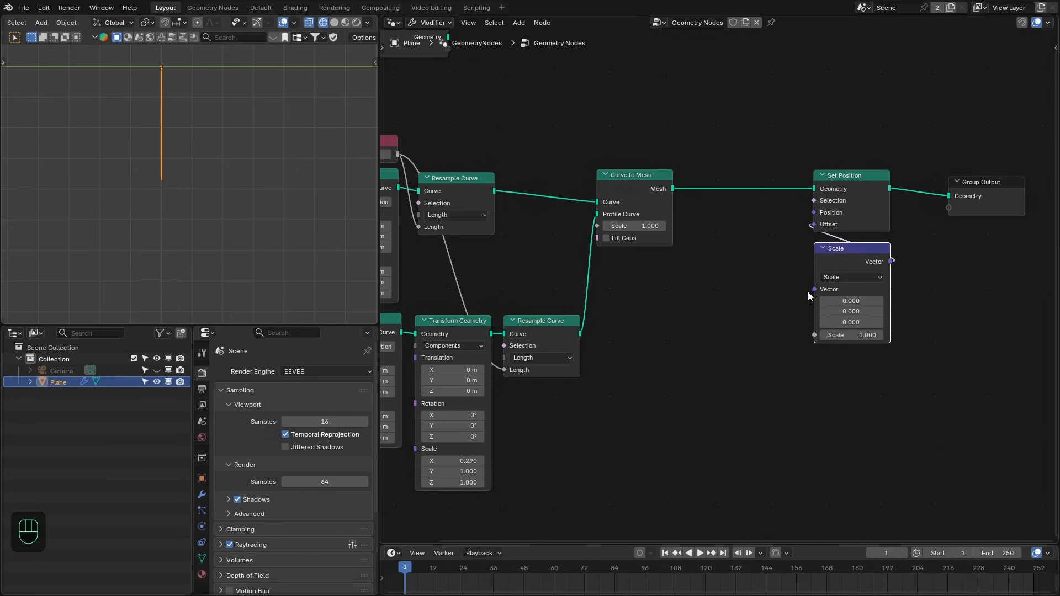
{"action": "left_click_drag", "start_coordinate": [814, 289], "coordinate": [774, 287]}
{"action": "type", "text": "normal"}
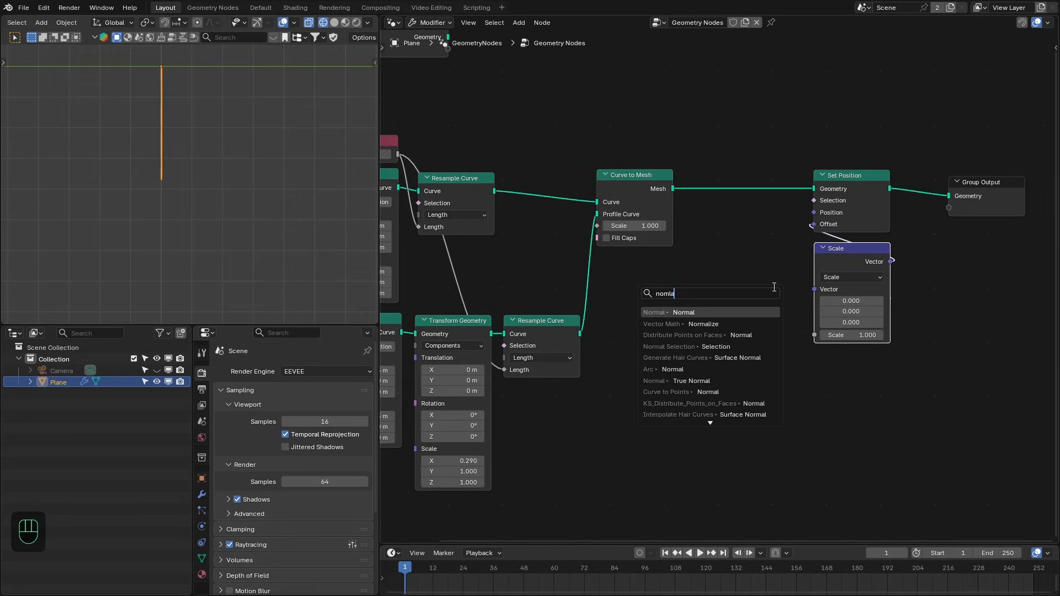
{"action": "key", "text": "Return"}
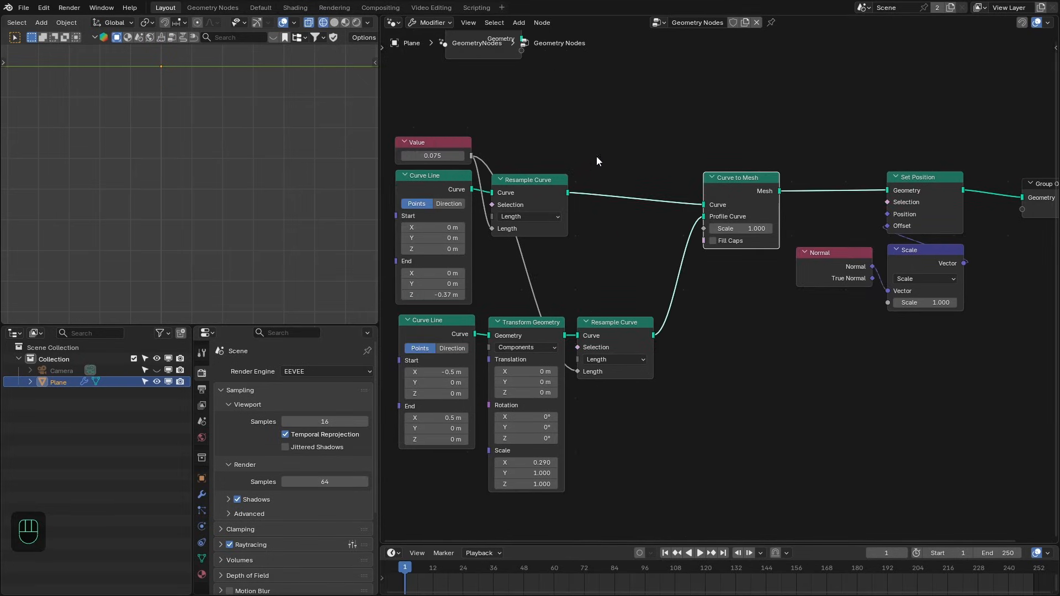
Insert a Capture Attribute node between the vertical line's Resample Curve and Curve to Mesh.
{"action": "middle_click_drag", "start_coordinate": [258, 101], "coordinate": [253, 127], "text": "shift"}
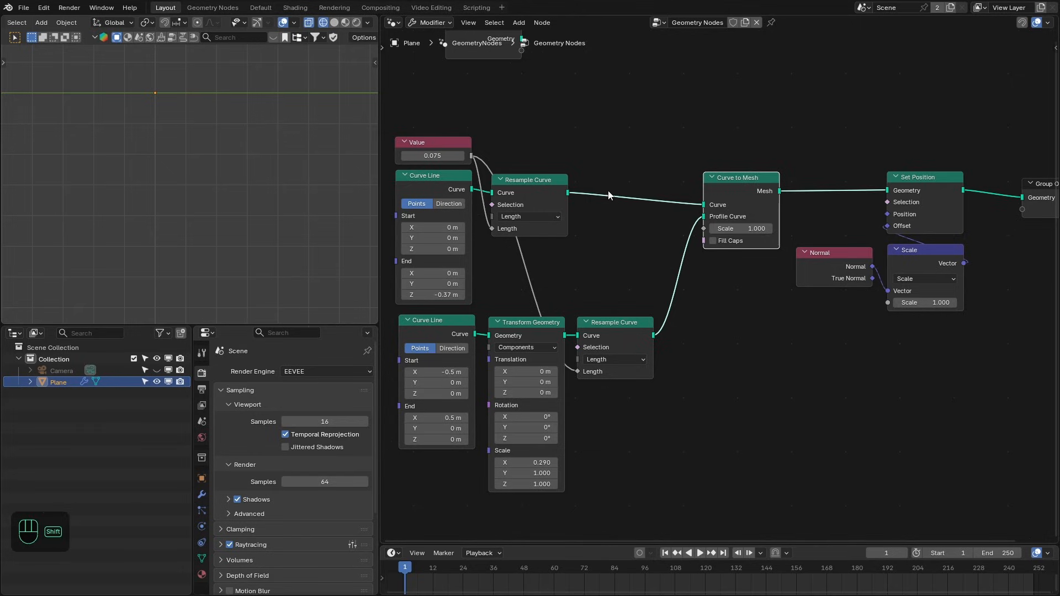
{"action": "key", "text": "shift+a"}
{"action": "mouse_move", "coordinate": [557, 233]}
{"action": "left_click", "coordinate": [666, 272]}
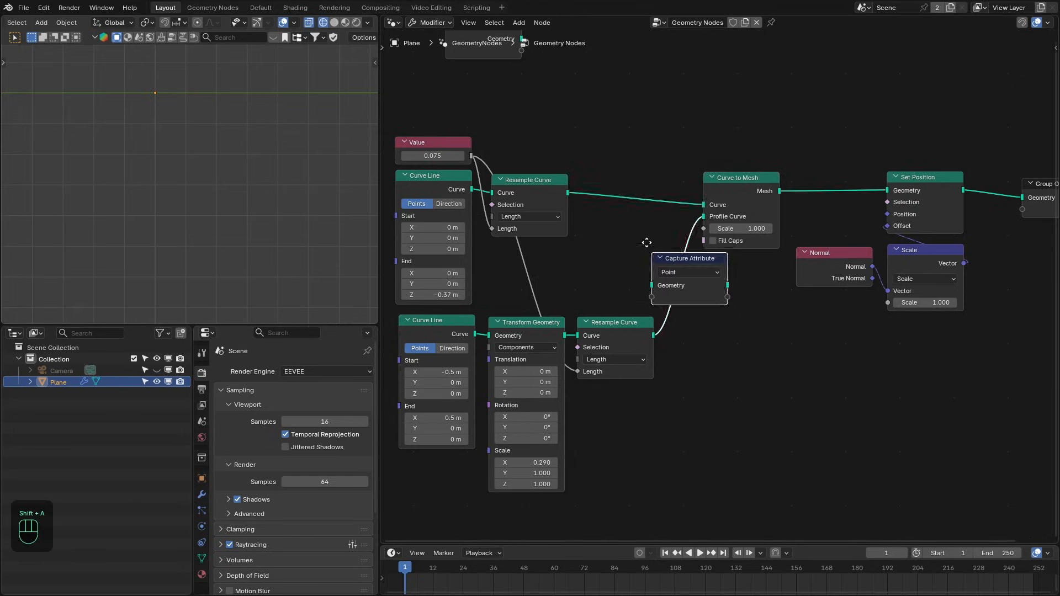
{"action": "left_click", "coordinate": [609, 175]}
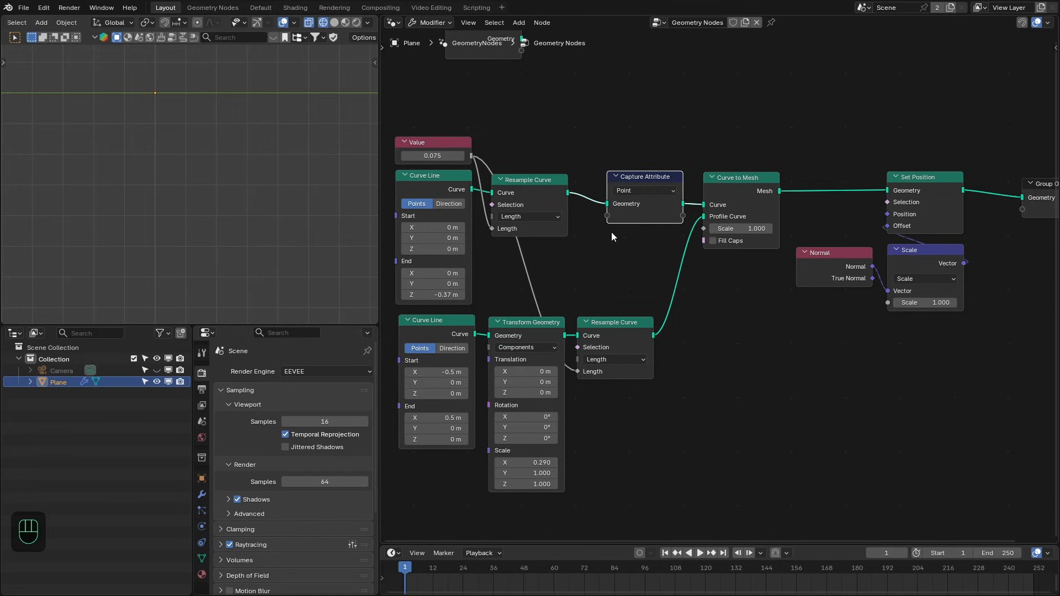
Add a Spline Parameter node and capture its Factor in the Capture Attribute node.
{"action": "key", "text": "shift+a"}
{"action": "left_click", "coordinate": [564, 183]}
{"action": "type", "text": "fa"}
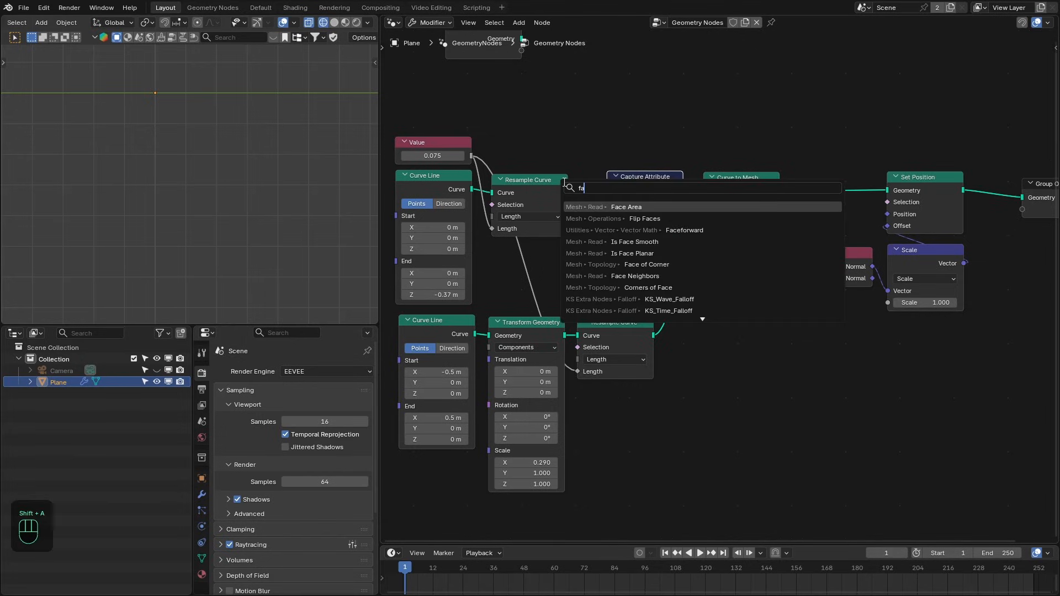
{"action": "key", "text": "BackSpace"}
{"action": "key", "text": "BackSpace"}
{"action": "type", "text": "spline"}
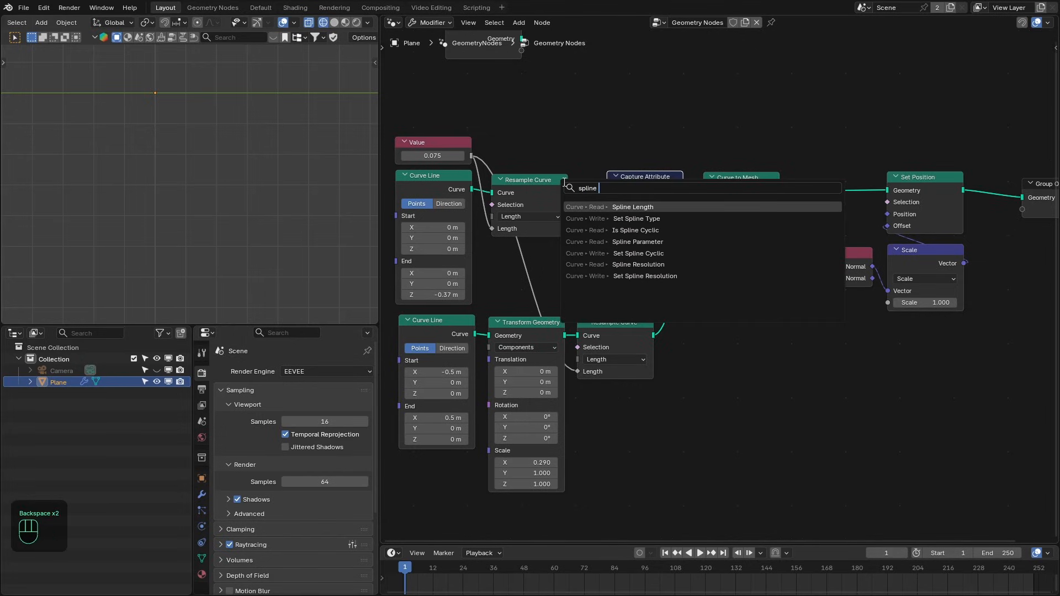
{"action": "type", "text": " pa"}
{"action": "key", "text": "Return"}
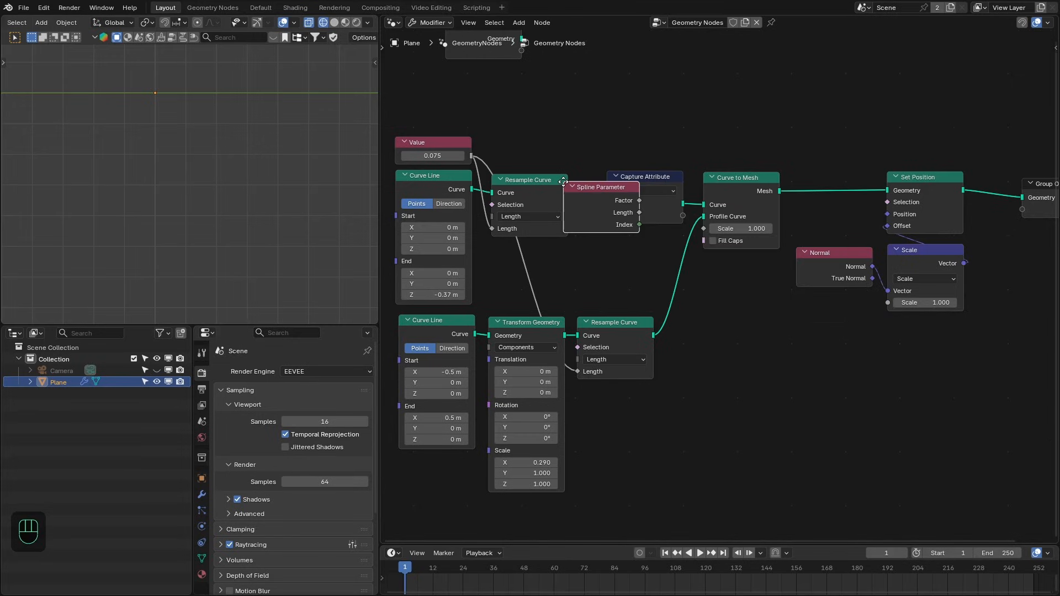
{"action": "left_click", "coordinate": [598, 241]}
{"action": "left_click_drag", "start_coordinate": [672, 240], "coordinate": [635, 252]}
Preview the Spline Parameter Factor on the resampled vertical curve, and delete the Viewer node.
{"action": "left_click", "coordinate": [570, 195], "text": "ctrl+shift"}
{"action": "left_click", "coordinate": [620, 251]}
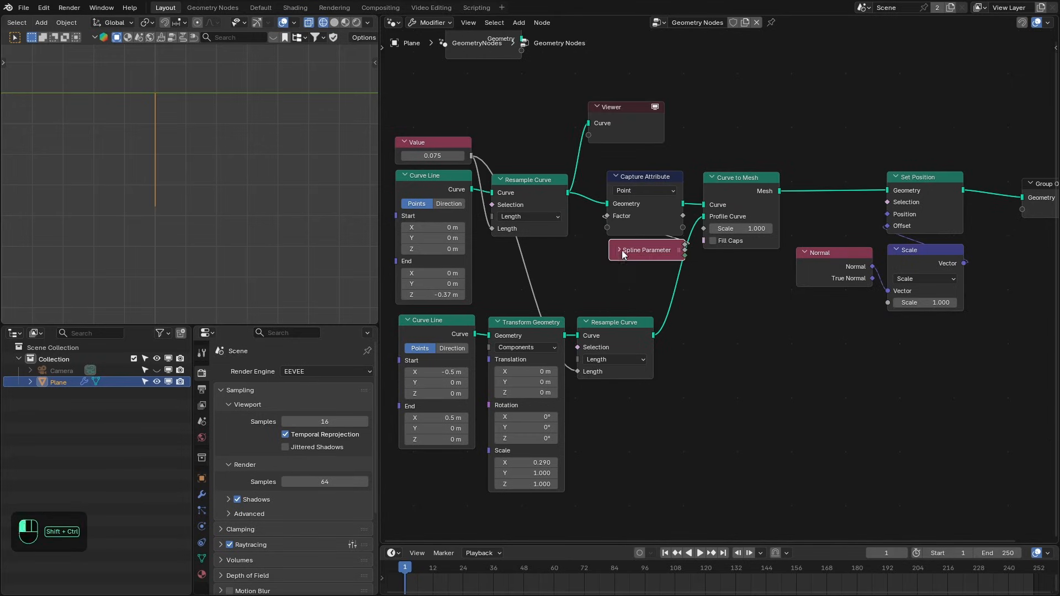
{"action": "left_click", "coordinate": [665, 260], "text": "ctrl+shift"}
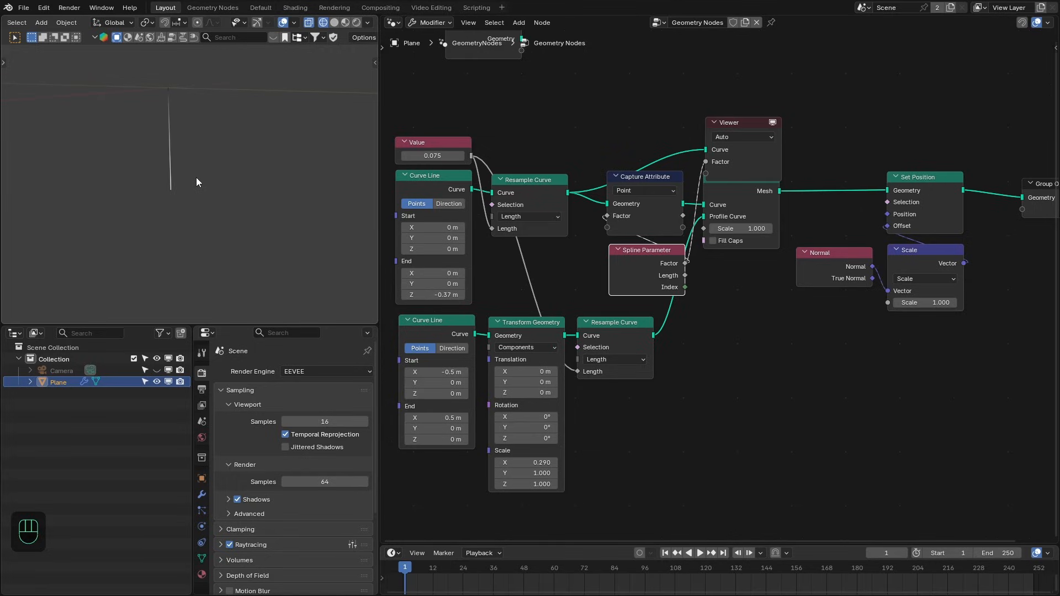
{"action": "left_click", "coordinate": [766, 151]}
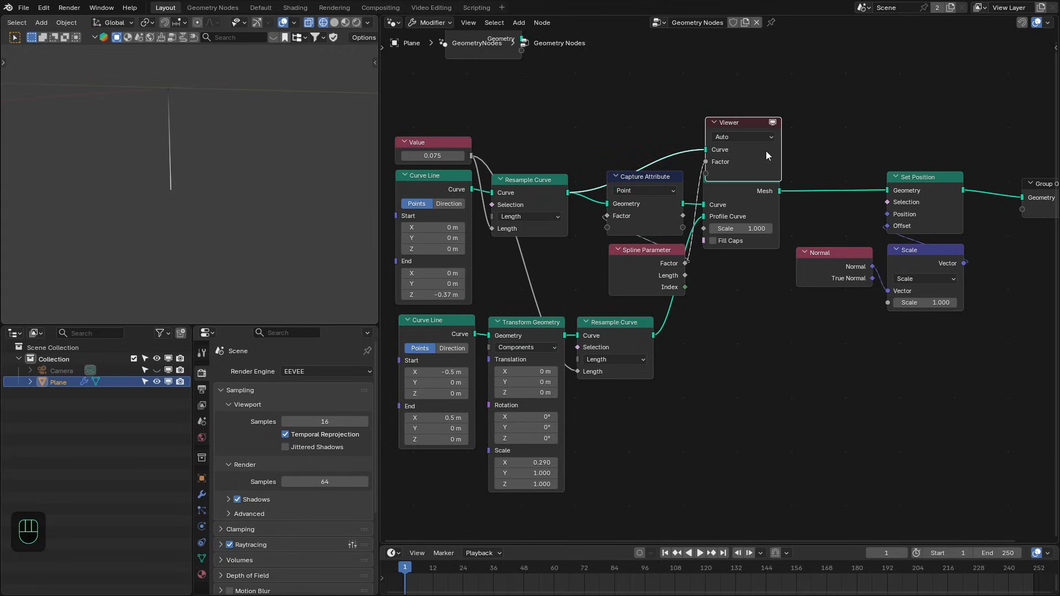
{"action": "key", "text": "x"}
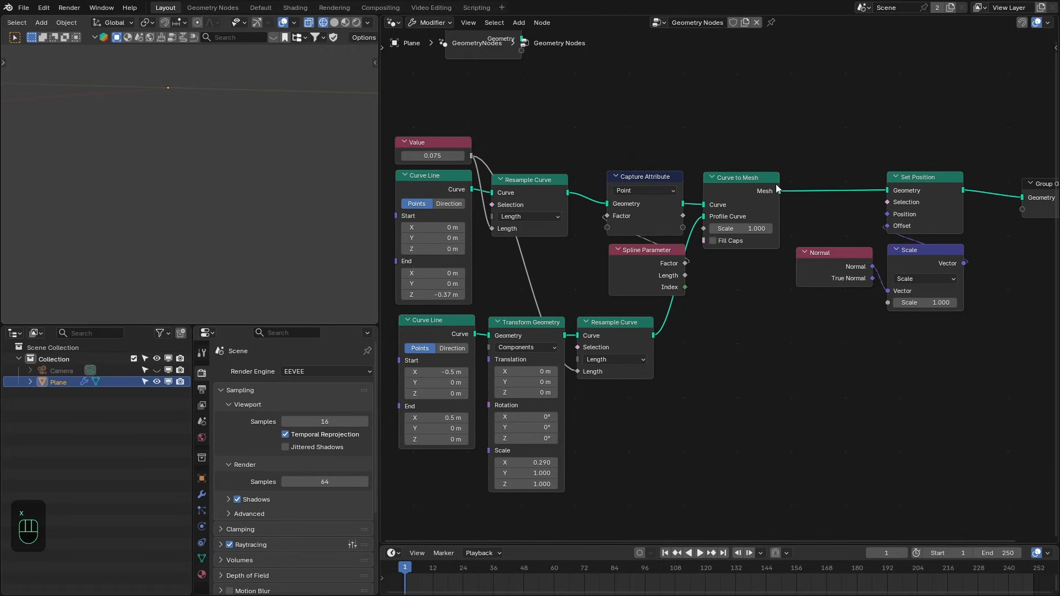
Preview the captured Factor on the Curve to Mesh output, and delete the Viewer node.
{"action": "left_click", "coordinate": [743, 191], "text": "ctrl+shift"}
{"action": "left_click", "coordinate": [679, 218], "text": "ctrl+shift"}
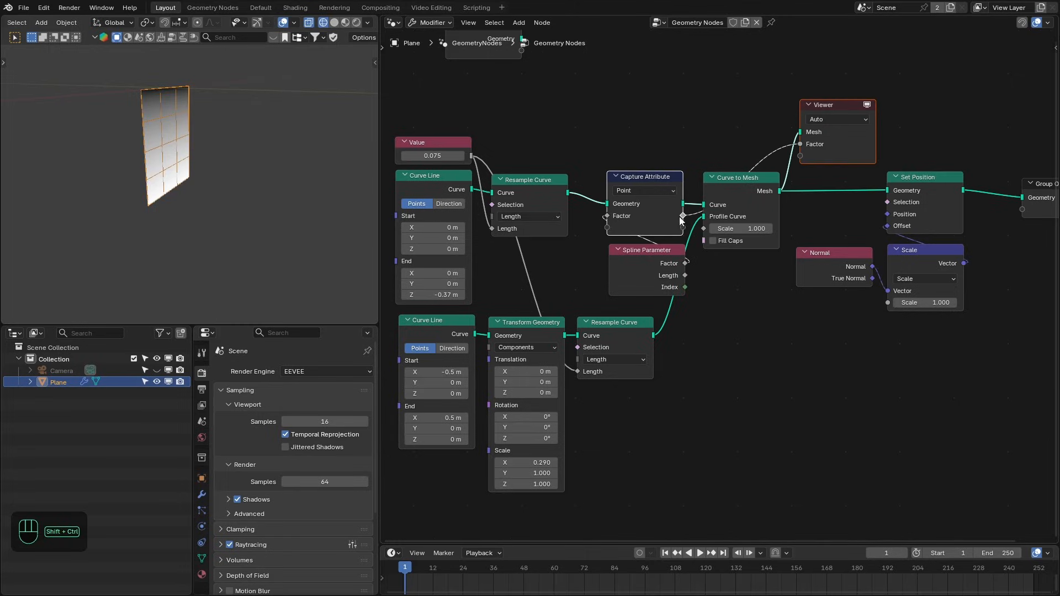
{"action": "middle_click_drag", "start_coordinate": [354, 157], "coordinate": [307, 146]}
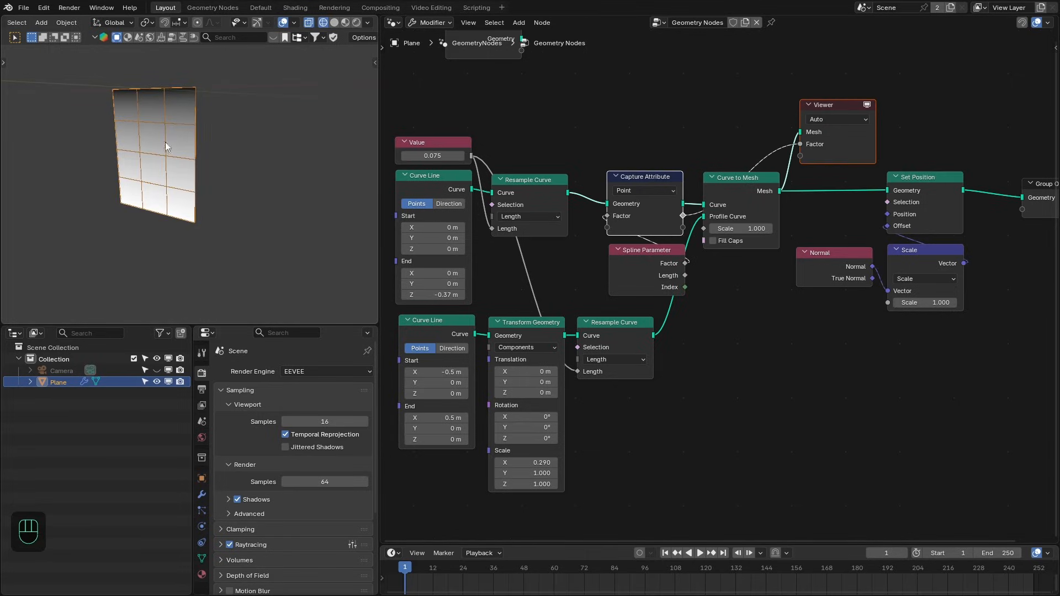
{"action": "key", "text": "x"}
Add a Float Curve node fed by the captured Factor, and place it below the Normal node.
{"action": "left_click_drag", "start_coordinate": [683, 215], "coordinate": [760, 336]}
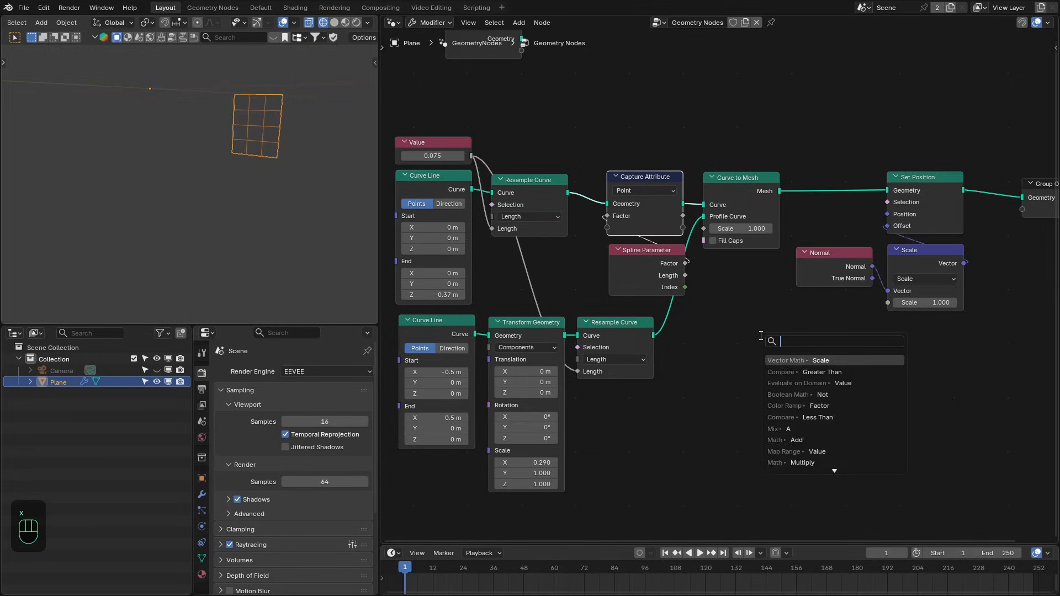
{"action": "type", "text": "fla"}
{"action": "key", "text": "BackSpace"}
{"action": "type", "text": "oat"}
{"action": "key", "text": "Return"}
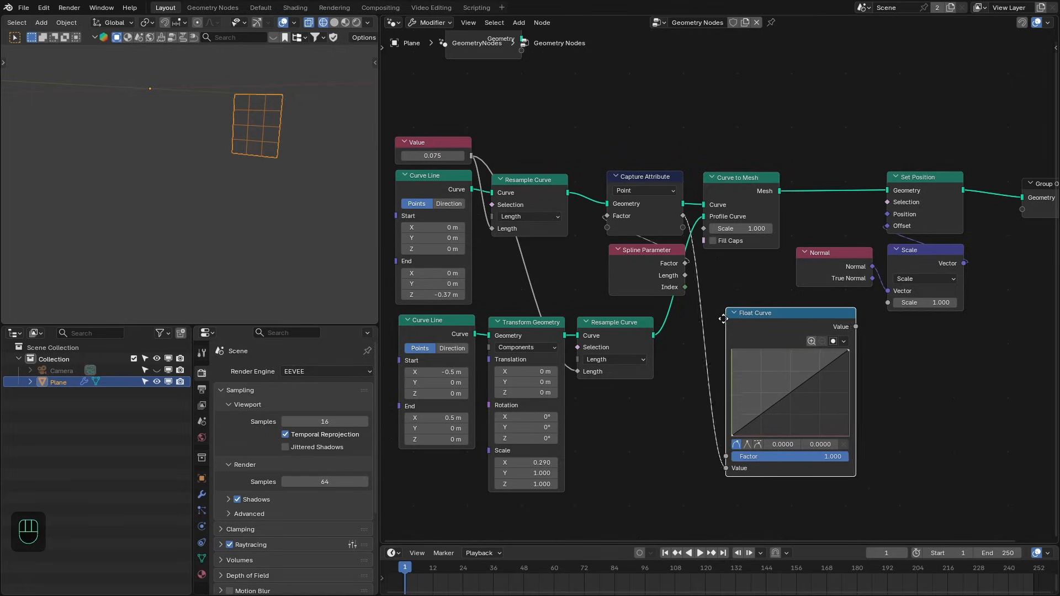
{"action": "left_click", "coordinate": [737, 327]}
Add a Multiply node with value 0.500 after the Float Curve, and link its result to the Scale node's Scale.
{"action": "middle_click_drag", "start_coordinate": [736, 327], "coordinate": [656, 295]}
{"action": "left_click_drag", "start_coordinate": [791, 303], "coordinate": [831, 317]}
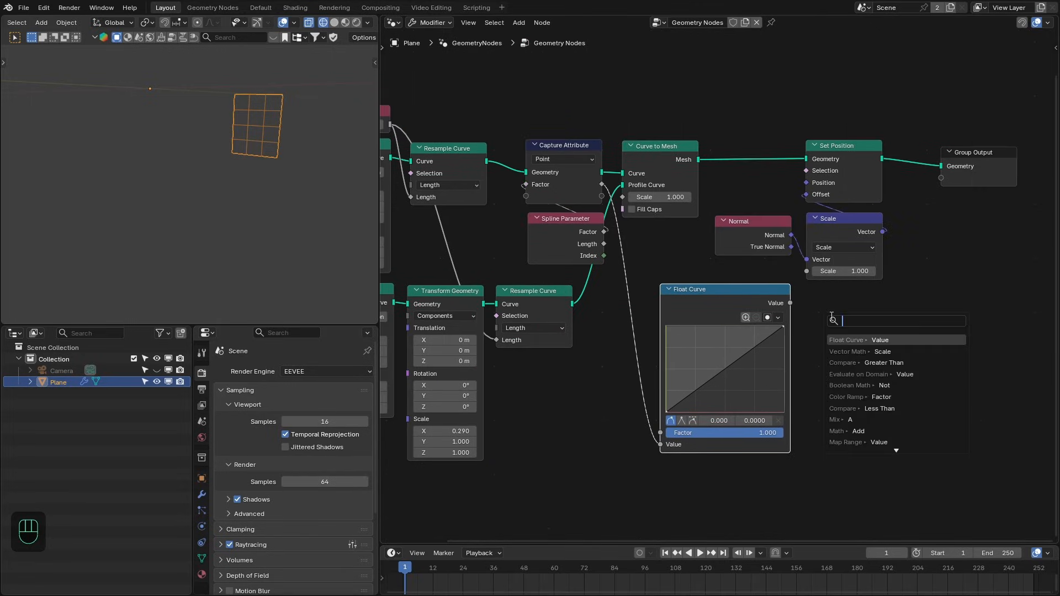
{"action": "type", "text": "mult"}
{"action": "key", "text": "Return"}
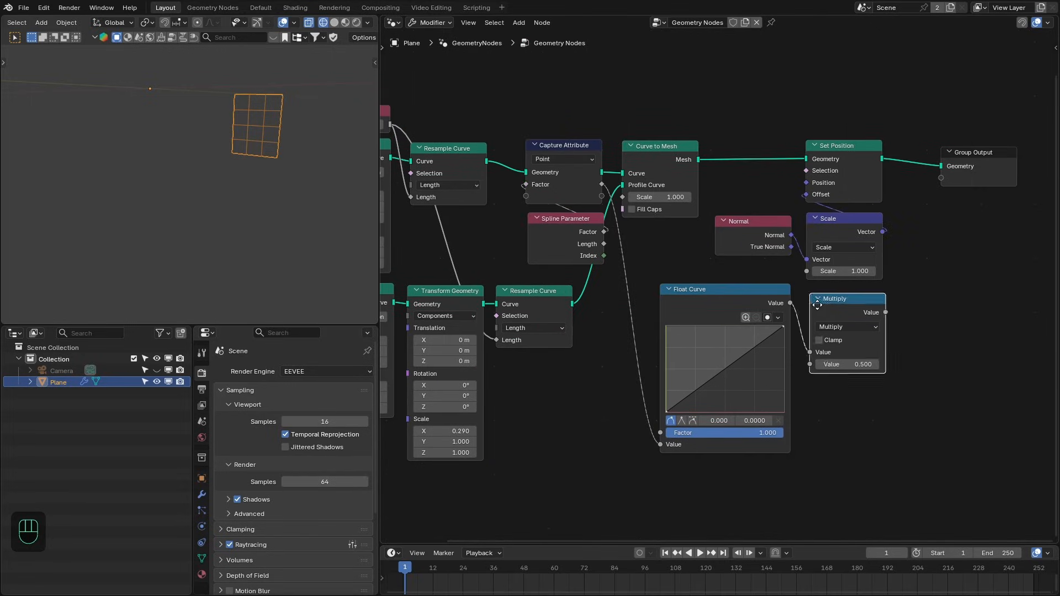
{"action": "left_click", "coordinate": [816, 298]}
{"action": "left_click_drag", "start_coordinate": [813, 275], "coordinate": [812, 275]}
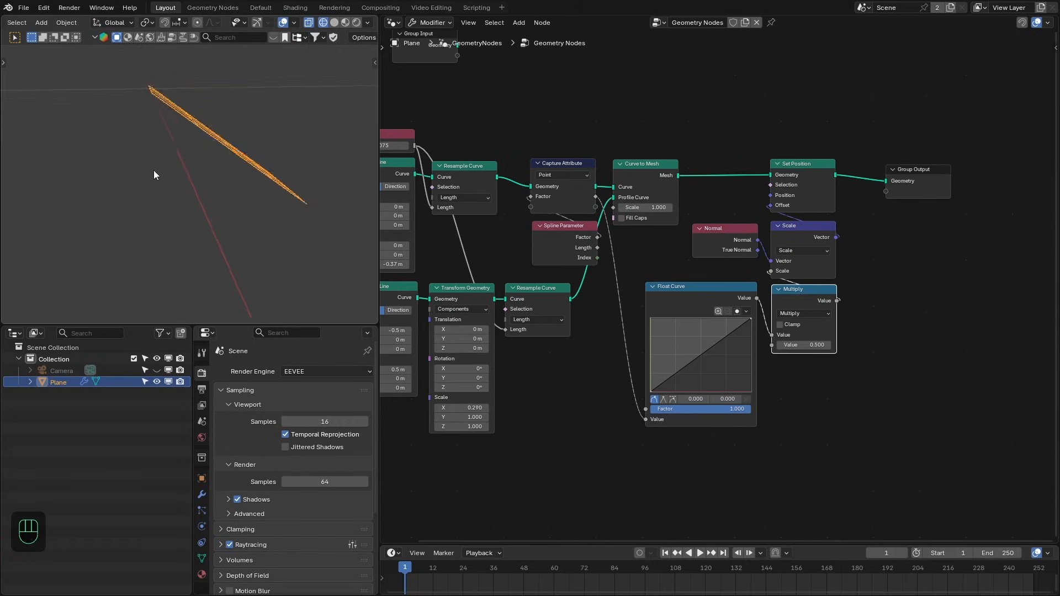
{"action": "middle_click_drag", "start_coordinate": [153, 170], "coordinate": [253, 133]}
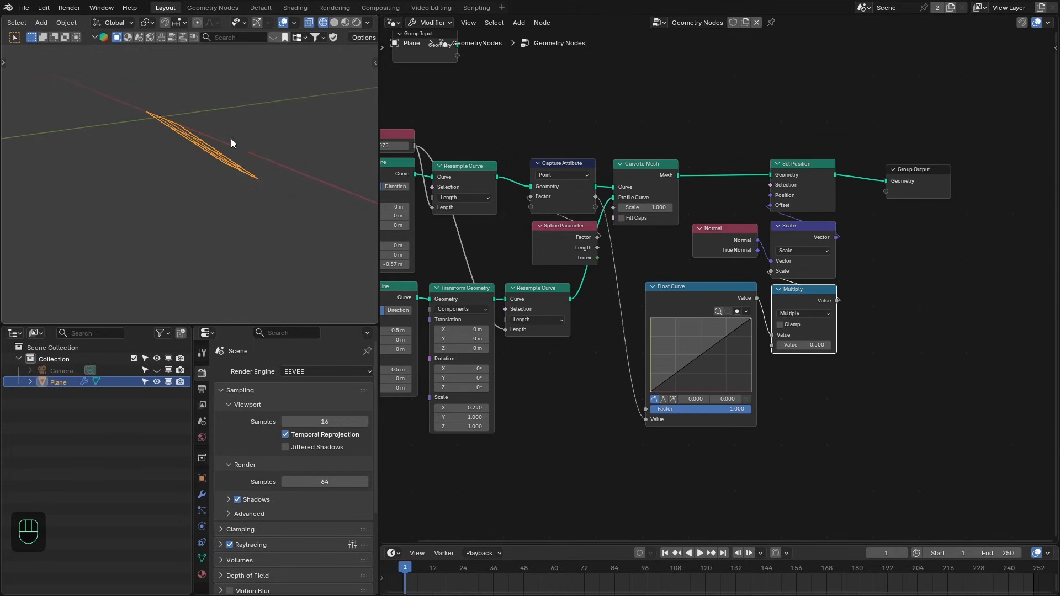
Check the sheet's face orientation in solid shading from several angles.
{"action": "key", "text": "z"}
{"action": "mouse_move", "coordinate": [178, 168]}
{"action": "middle_mouse_down"}
{"action": "mouse_move", "coordinate": [247, 150]}
{"action": "mouse_move", "coordinate": [194, 110]}
{"action": "middle_mouse_up"}
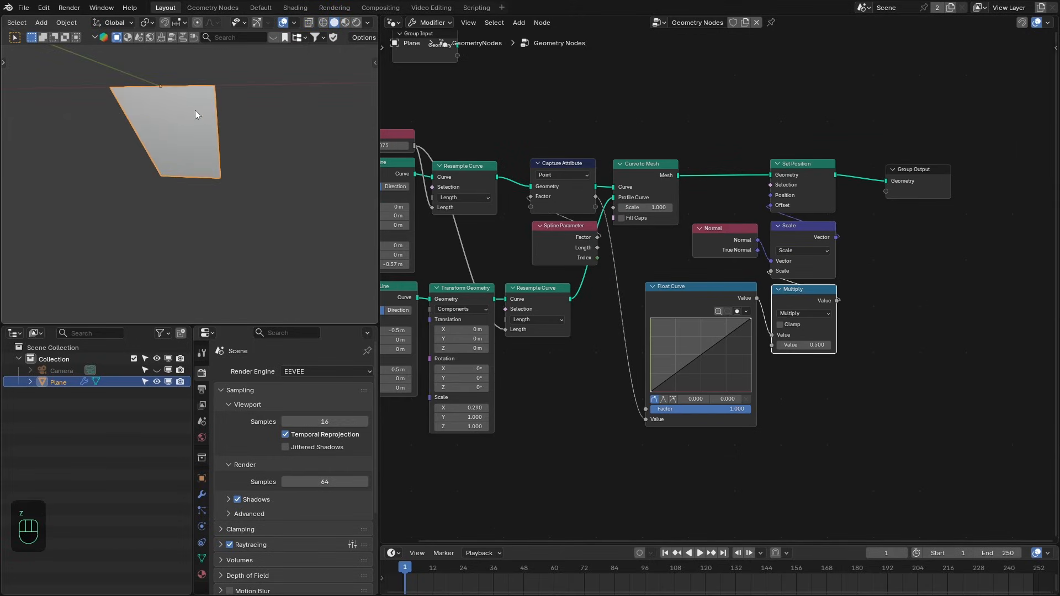
{"action": "left_click", "coordinate": [296, 23]}
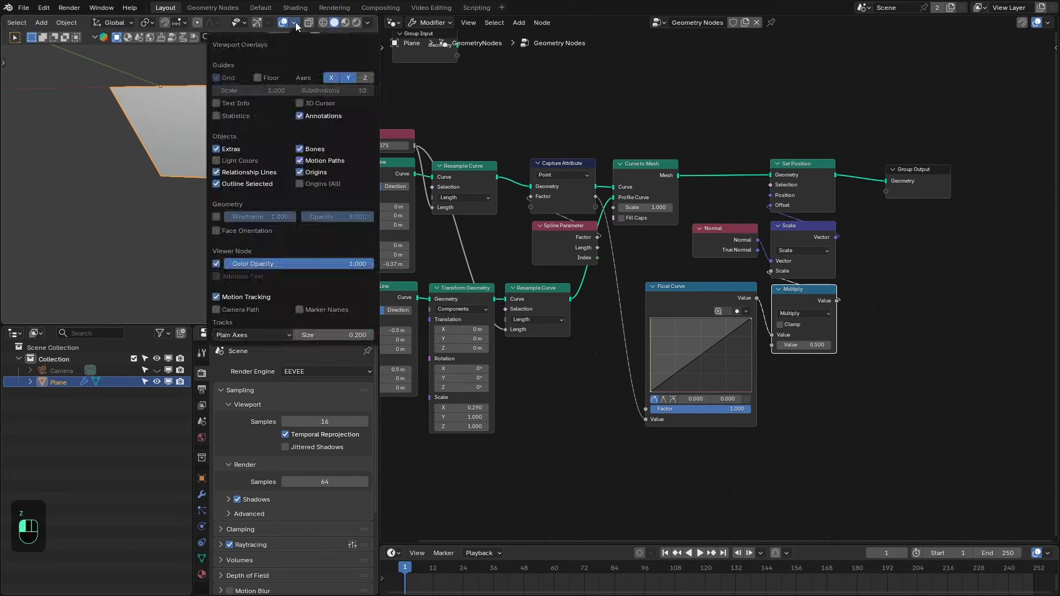
{"action": "left_click", "coordinate": [226, 231]}
{"action": "middle_click_drag", "start_coordinate": [156, 159], "coordinate": [201, 142]}
{"action": "scroll", "coordinate": [706, 121], "scroll_direction": "up", "scroll_amount": 1}
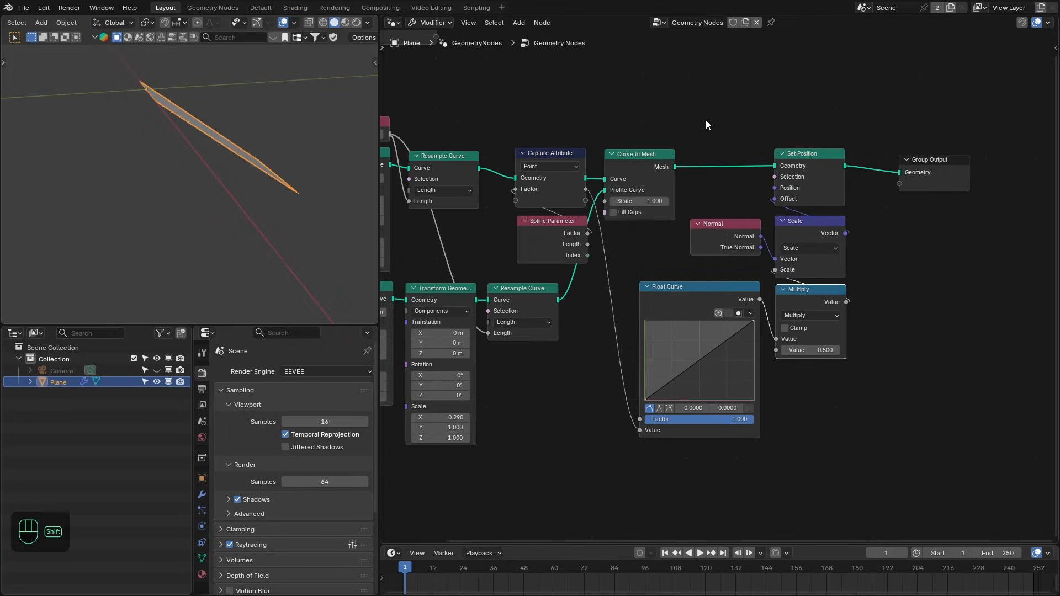
Insert a Flip Faces node between the Curve to Mesh and Set Position nodes.
{"action": "key", "text": "shift+a"}
{"action": "type", "text": "flip"}
{"action": "key", "text": "Return"}
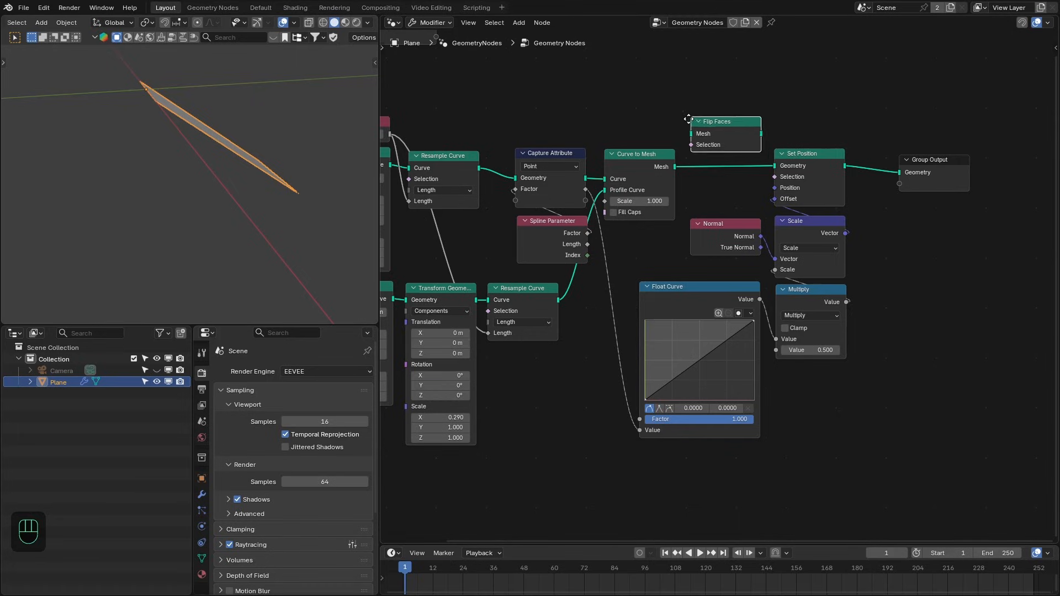
{"action": "middle_click_drag", "start_coordinate": [219, 152], "coordinate": [111, 119]}
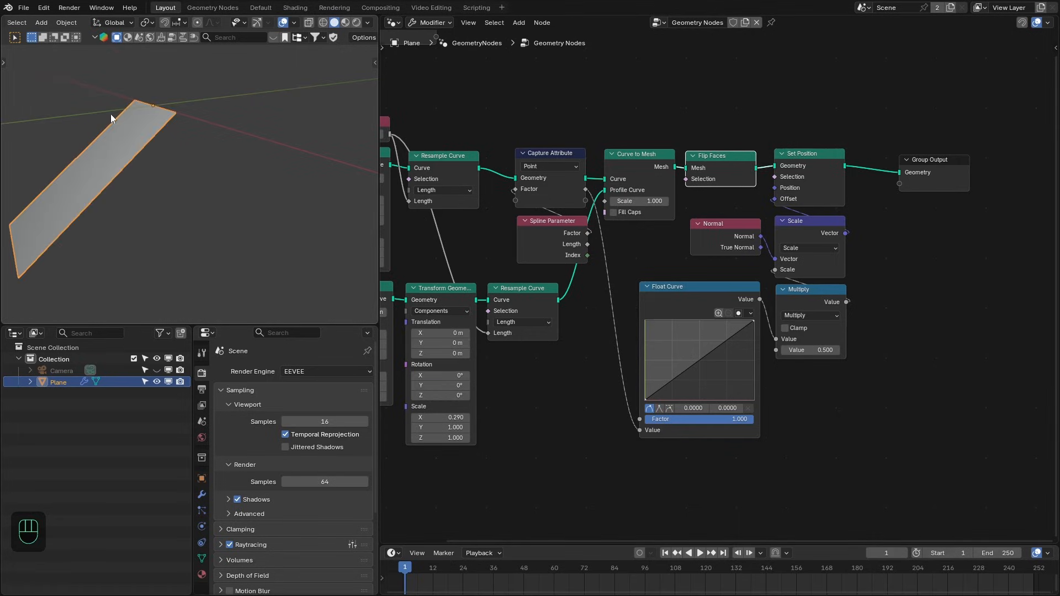
In side wireframe view, shape the Float Curve into an upward bow with start point about (0.25, 0), a low middle point and end point (1, 0.5).
{"action": "key", "text": "KP_3"}
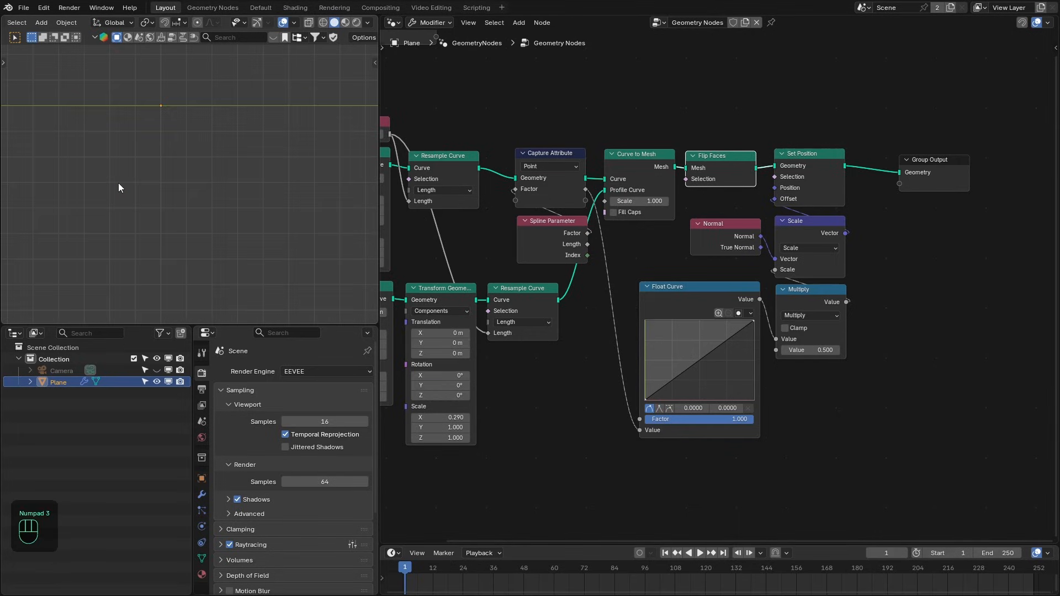
{"action": "key", "text": "z"}
{"action": "scroll", "coordinate": [146, 168], "scroll_direction": "up", "scroll_amount": 1}
{"action": "middle_click_drag", "start_coordinate": [146, 168], "coordinate": [200, 171], "text": "shift"}
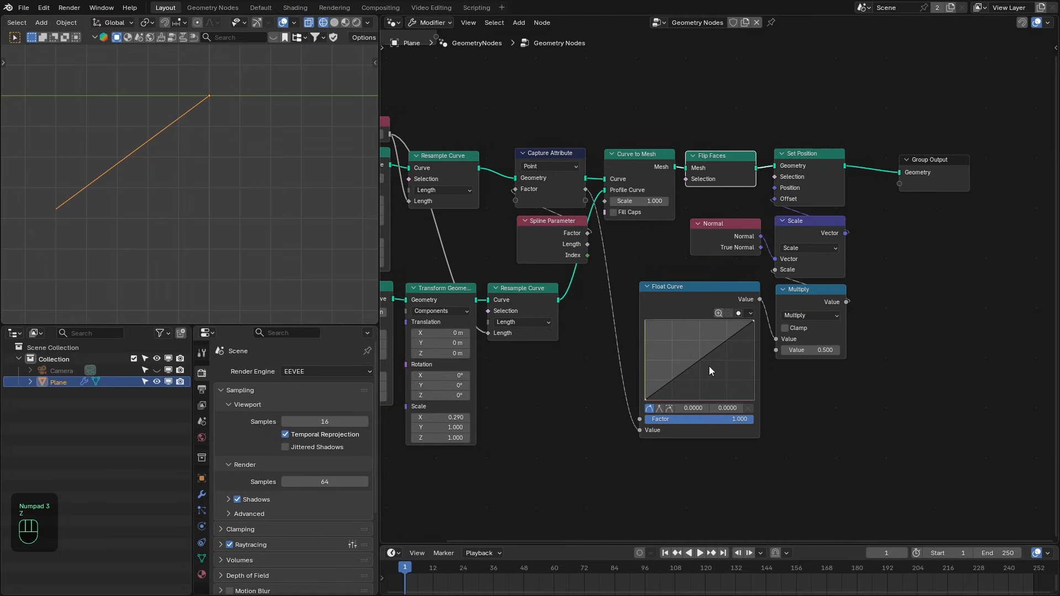
{"action": "scroll", "coordinate": [769, 468], "scroll_direction": "up", "scroll_amount": 2}
{"action": "left_click_drag", "start_coordinate": [750, 280], "coordinate": [749, 330]}
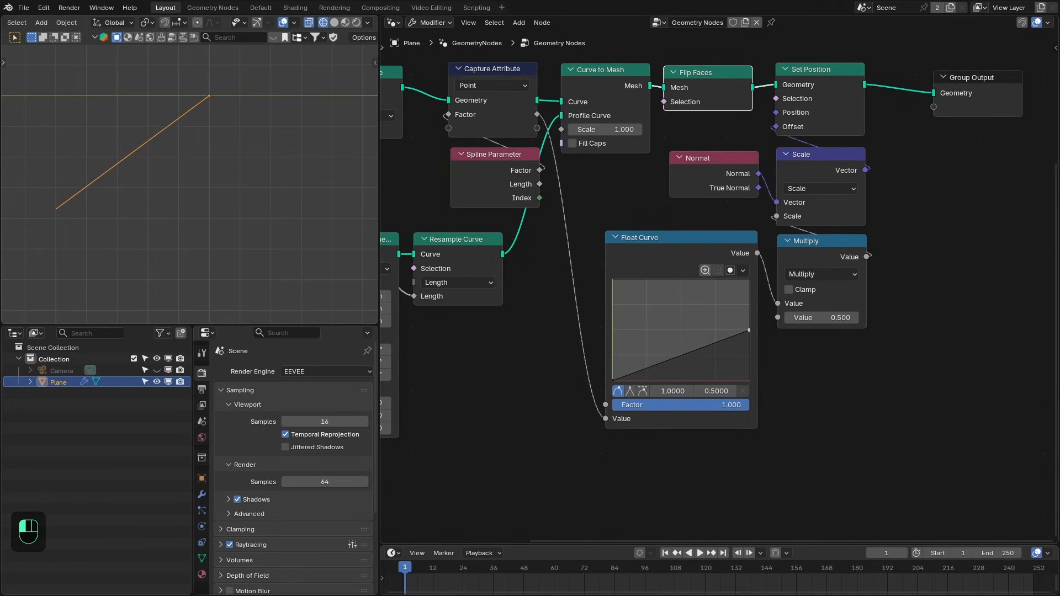
{"action": "left_click_drag", "start_coordinate": [692, 355], "coordinate": [700, 366]}
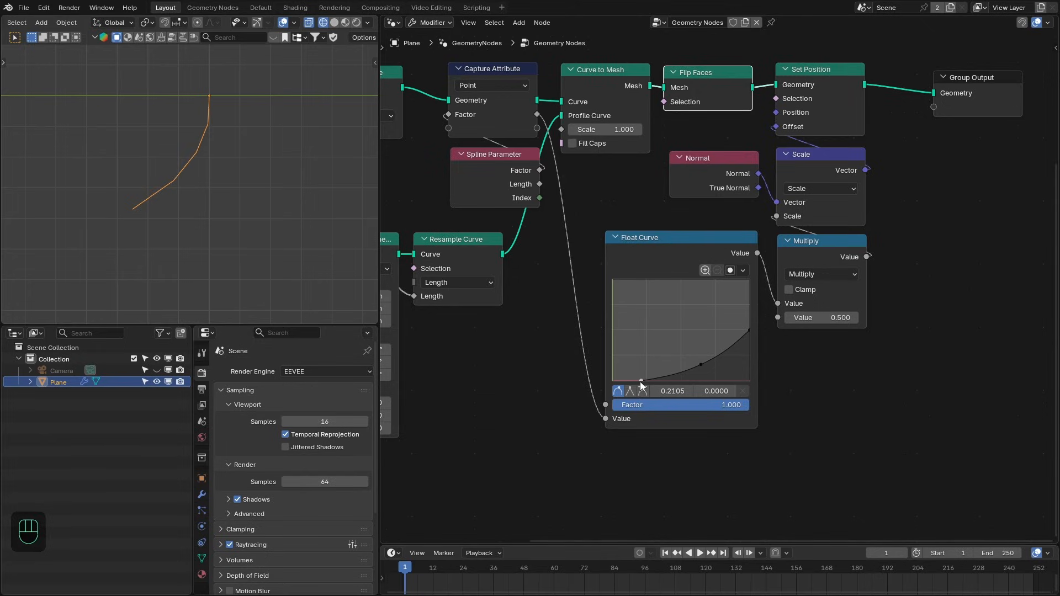
{"action": "left_click_drag", "start_coordinate": [640, 382], "coordinate": [645, 381]}
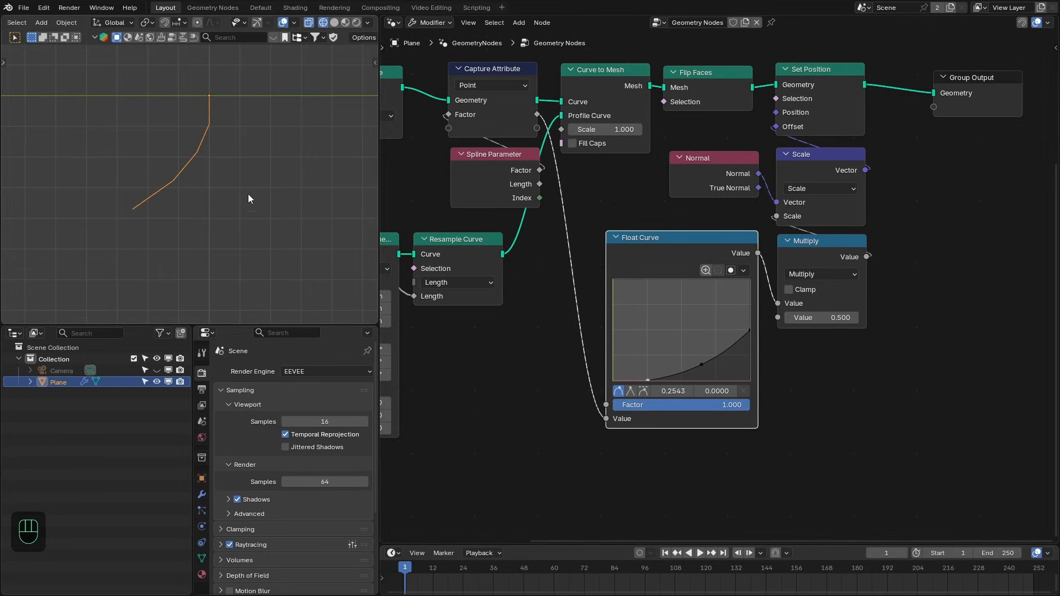
Reduce the bend strength by setting the Multiply node's value to 0.100.
{"action": "mouse_move", "coordinate": [845, 318]}
{"action": "left_mouse_down", "text": "shift"}
{"action": "mouse_move", "coordinate": [812, 318]}
{"action": "mouse_move", "coordinate": [831, 318]}
{"action": "left_mouse_up", "text": "shift"}
{"action": "middle_click_drag", "start_coordinate": [138, 199], "coordinate": [236, 204]}
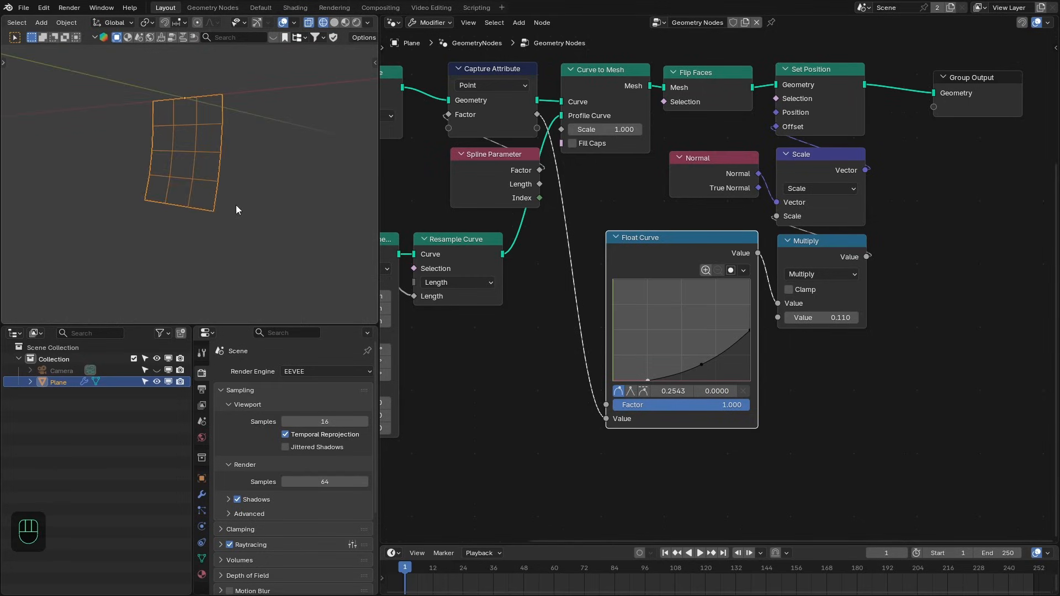
{"action": "key", "text": "KP_3"}
{"action": "left_click", "coordinate": [831, 318]}
{"action": "key", "text": "BackSpace"}
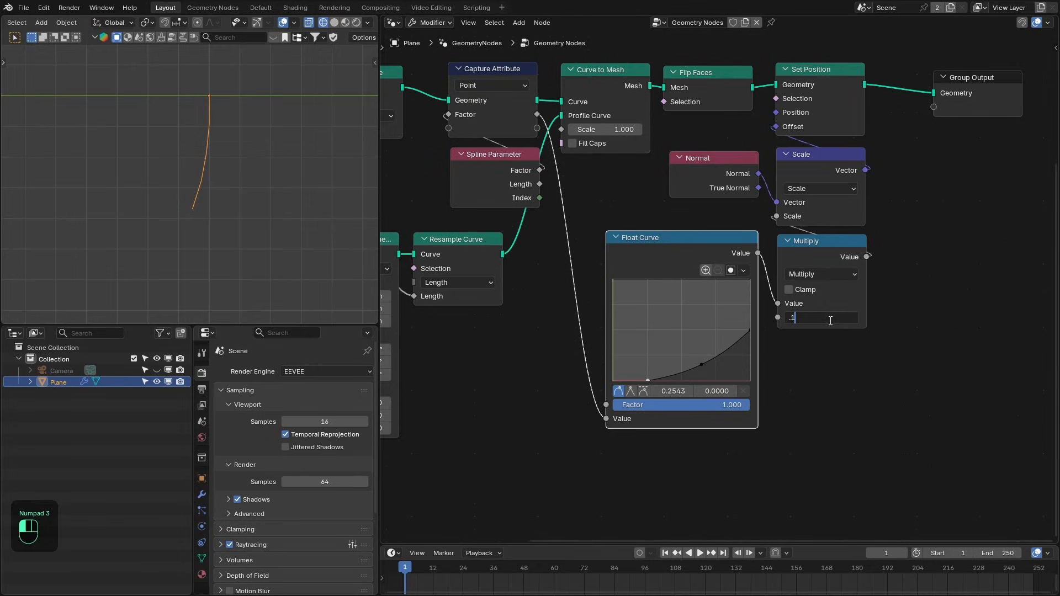
{"action": "key", "text": "Return"}
{"action": "middle_click_drag", "start_coordinate": [210, 216], "coordinate": [321, 236]}
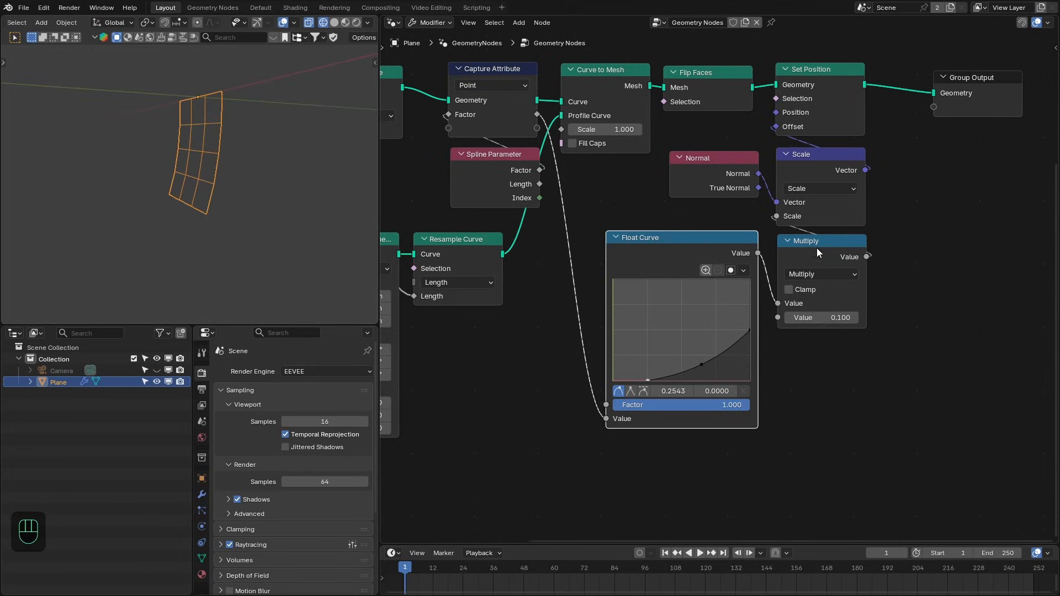
Hide the Spline Parameter node's unused outputs, and spread the nodes to make room between the upper Resample Curve and Capture Attribute.
{"action": "scroll", "coordinate": [718, 279], "scroll_direction": "down", "scroll_amount": 1}
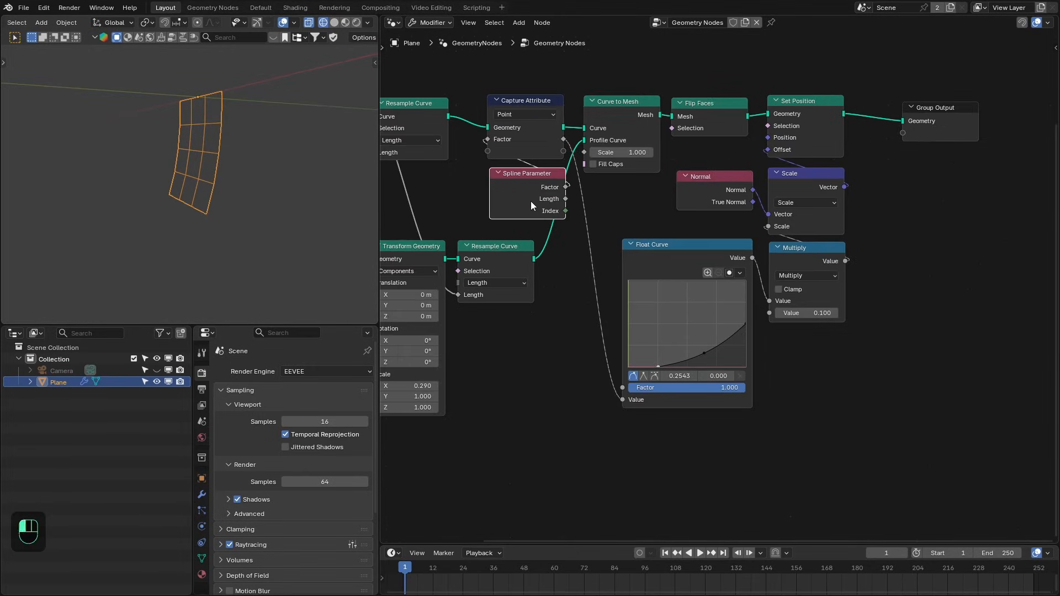
{"action": "key", "text": "ctrl+h"}
{"action": "middle_click_drag", "start_coordinate": [542, 235], "coordinate": [719, 265]}
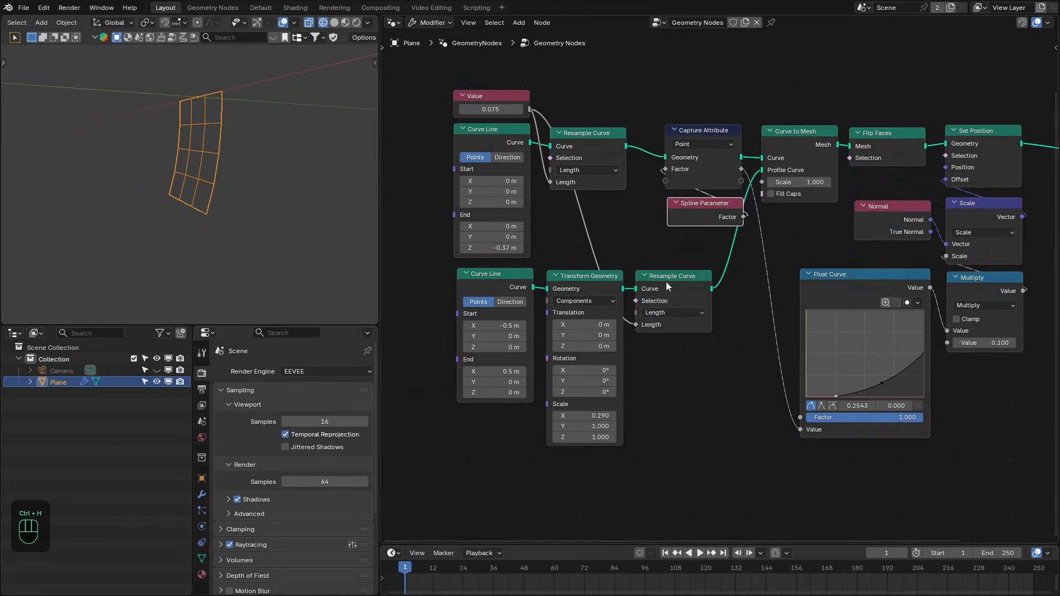
{"action": "left_click_drag", "start_coordinate": [667, 281], "coordinate": [704, 283]}
{"action": "middle_click_drag", "start_coordinate": [703, 282], "coordinate": [776, 291]}
{"action": "left_click_drag", "start_coordinate": [480, 77], "coordinate": [658, 291]}
{"action": "left_click_drag", "start_coordinate": [655, 290], "coordinate": [577, 287]}
{"action": "middle_click_drag", "start_coordinate": [651, 234], "coordinate": [600, 242]}
{"action": "left_click", "coordinate": [650, 149]}
{"action": "middle_click_drag", "start_coordinate": [650, 150], "coordinate": [643, 159]}
{"action": "middle_click_drag", "start_coordinate": [375, 152], "coordinate": [385, 150]}
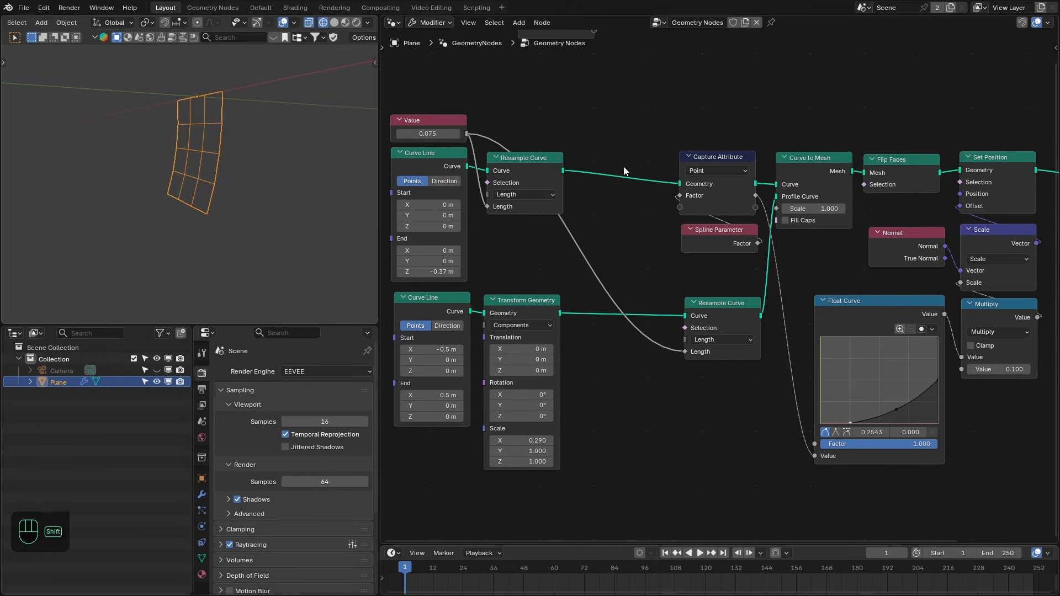
Insert a Store Named Attribute node between the upper Resample Curve and Capture Attribute, and name its attribute Group.
{"action": "key", "text": "shift+a"}
{"action": "mouse_move", "coordinate": [608, 210]}
{"action": "left_click", "coordinate": [682, 271]}
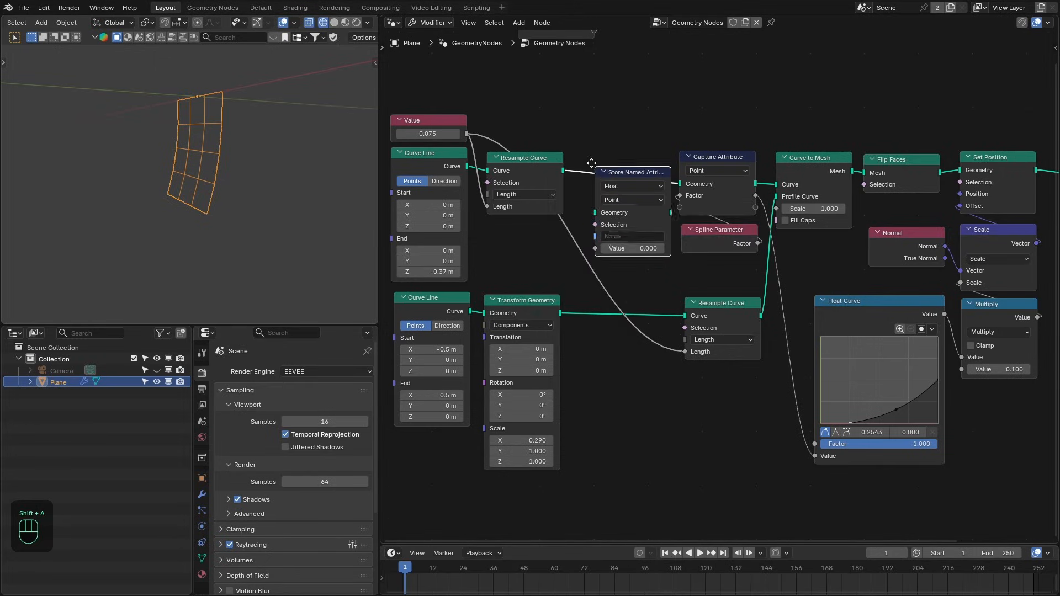
{"action": "left_click", "coordinate": [609, 283]}
{"action": "scroll", "coordinate": [610, 283], "scroll_direction": "up", "scroll_amount": 1}
{"action": "middle_click_drag", "start_coordinate": [647, 273], "coordinate": [683, 277]}
{"action": "left_click", "coordinate": [648, 225]}
{"action": "type", "text": "Gr"}
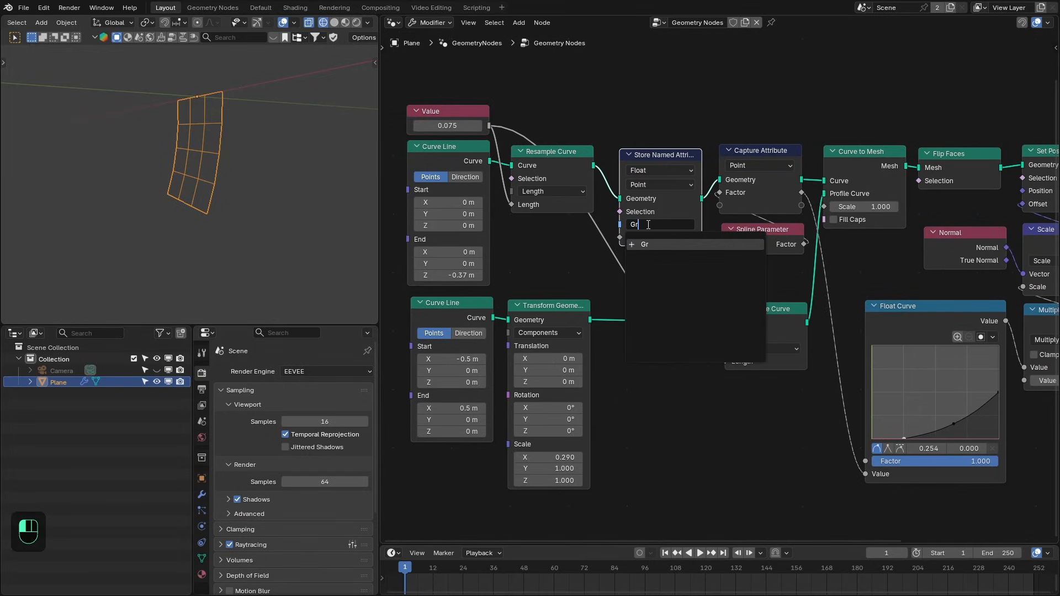
{"action": "type", "text": "ou"}
{"action": "key", "text": "Return"}
Add an Endpoint Selection node below the upper Resample Curve node.
{"action": "key", "text": "shift+a"}
{"action": "type", "text": "e"}
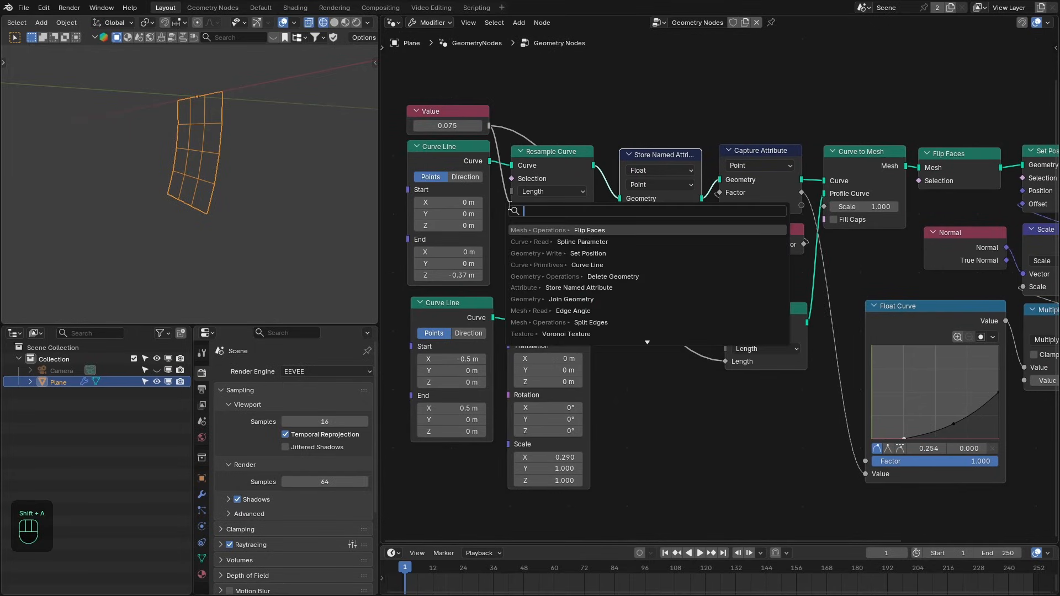
{"action": "type", "text": "nd"}
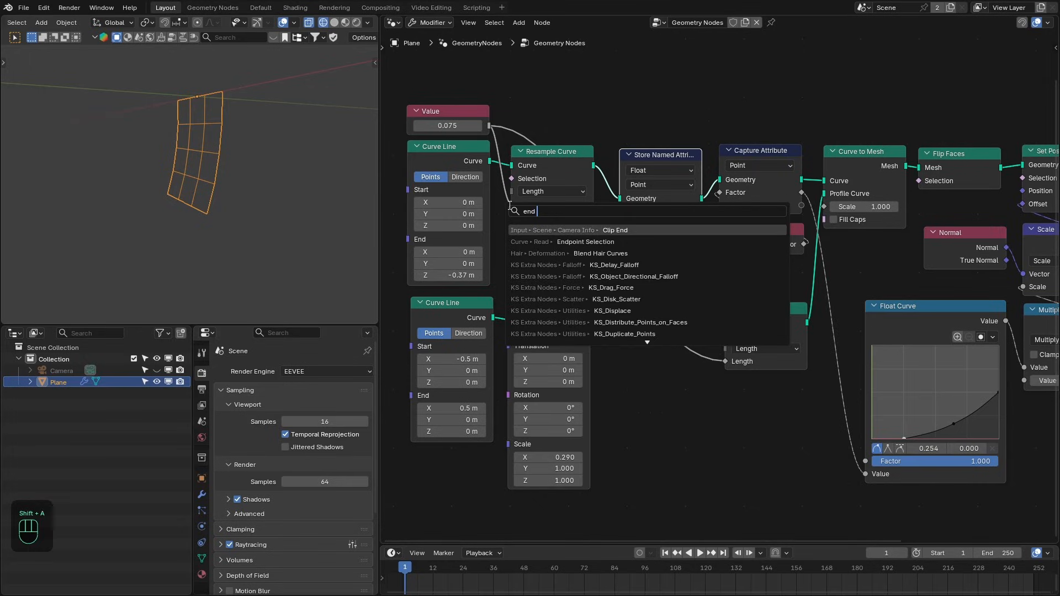
{"action": "left_click", "coordinate": [585, 241]}
{"action": "left_click", "coordinate": [586, 241]}
Preview the endpoint selection on the resampled vertical curve, and set its End Size to 0.
{"action": "left_click", "coordinate": [586, 240], "text": "ctrl+shift"}
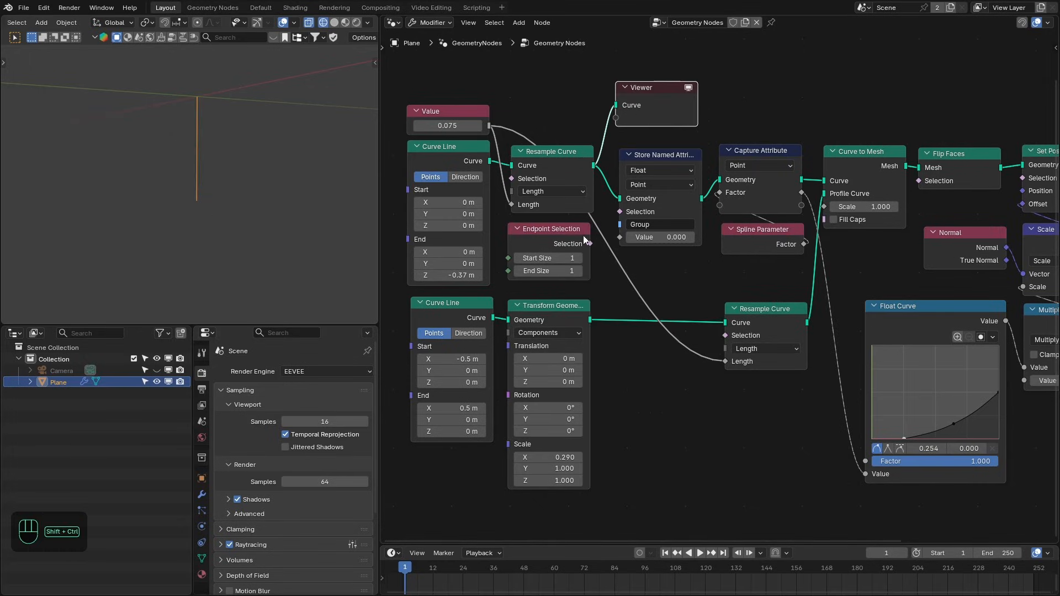
{"action": "left_click", "coordinate": [585, 241], "text": "ctrl+shift"}
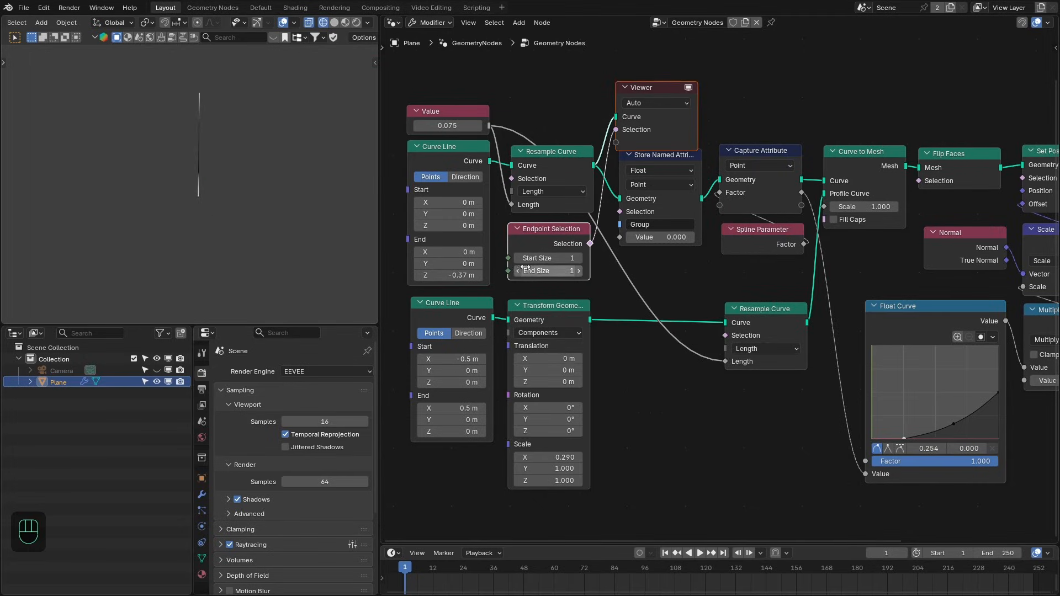
{"action": "left_click_drag", "start_coordinate": [525, 269], "coordinate": [516, 269]}
{"action": "middle_click_drag", "start_coordinate": [254, 171], "coordinate": [311, 153]}
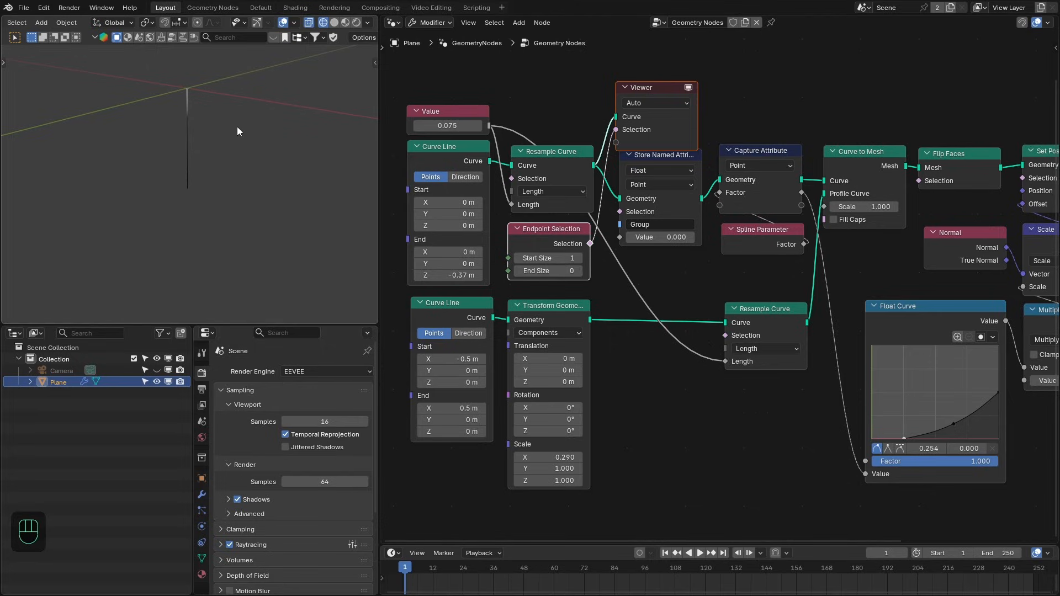
Feed the endpoint selection with Start Size 5 into the Store Named Attribute's Value, and delete the Viewer node.
{"action": "left_click_drag", "start_coordinate": [607, 242], "coordinate": [619, 237]}
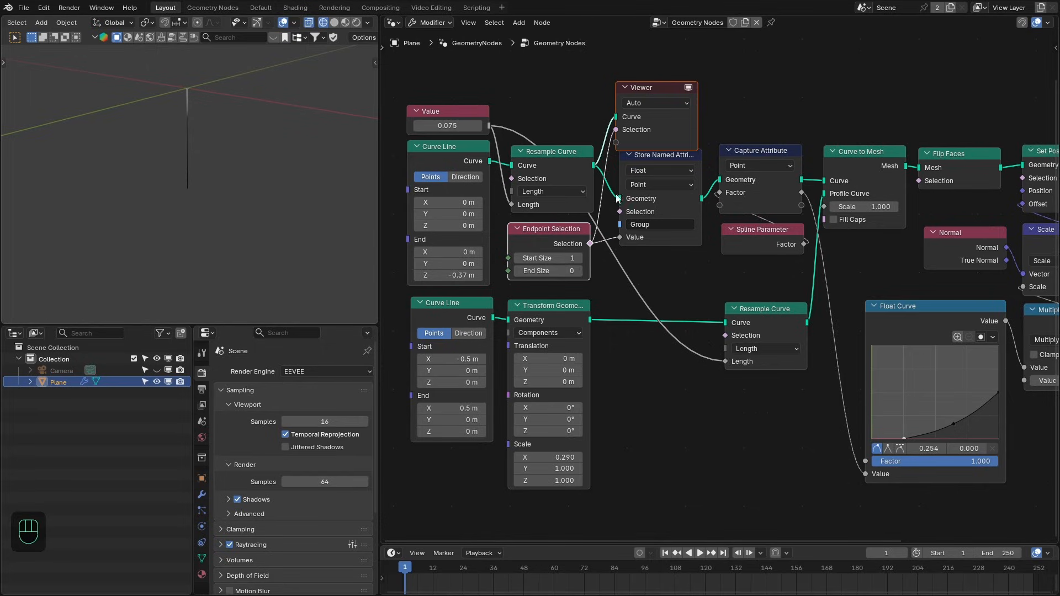
{"action": "left_click", "coordinate": [581, 259]}
{"action": "left_click", "coordinate": [580, 259]}
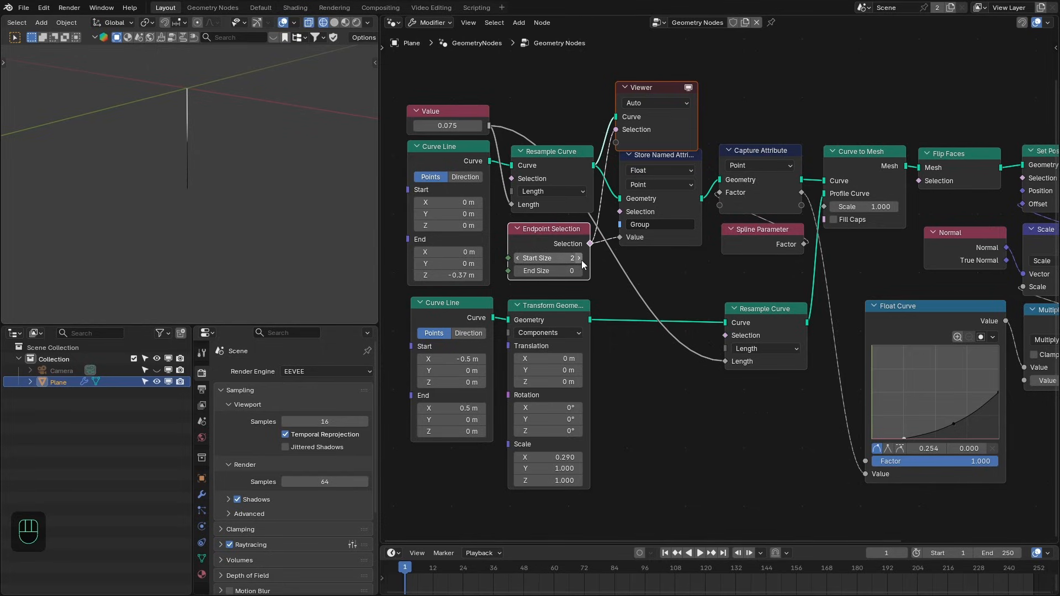
{"action": "left_click", "coordinate": [580, 259]}
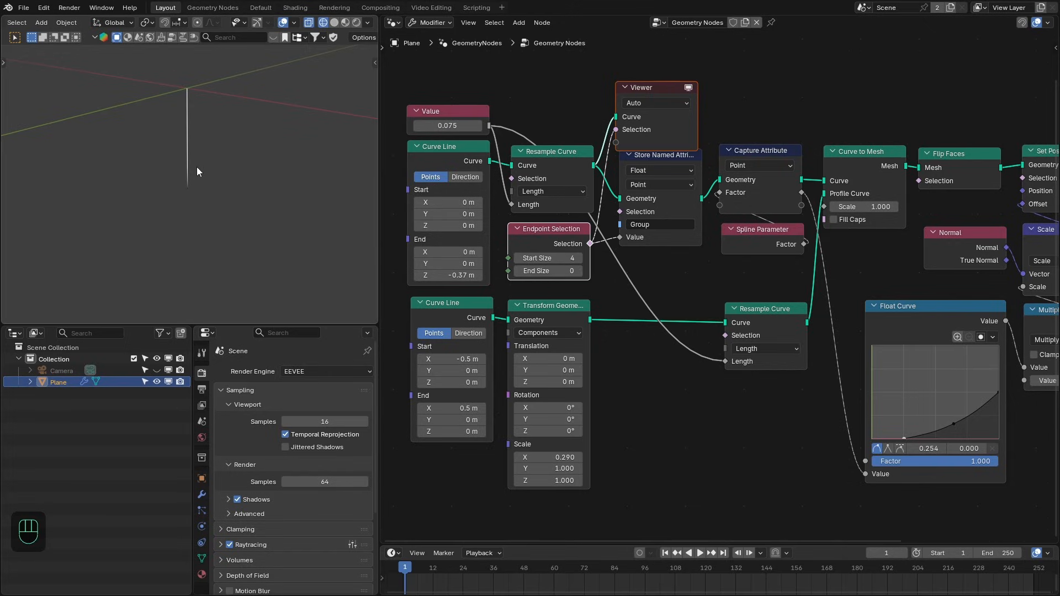
{"action": "left_click", "coordinate": [580, 259]}
{"action": "left_click_drag", "start_coordinate": [643, 147], "coordinate": [784, 113]}
{"action": "key", "text": "x"}
Add a Named Attribute node above Set Position that reads the Group attribute.
{"action": "scroll", "coordinate": [866, 140], "scroll_direction": "down", "scroll_amount": 2}
{"action": "middle_click_drag", "start_coordinate": [876, 136], "coordinate": [731, 141]}
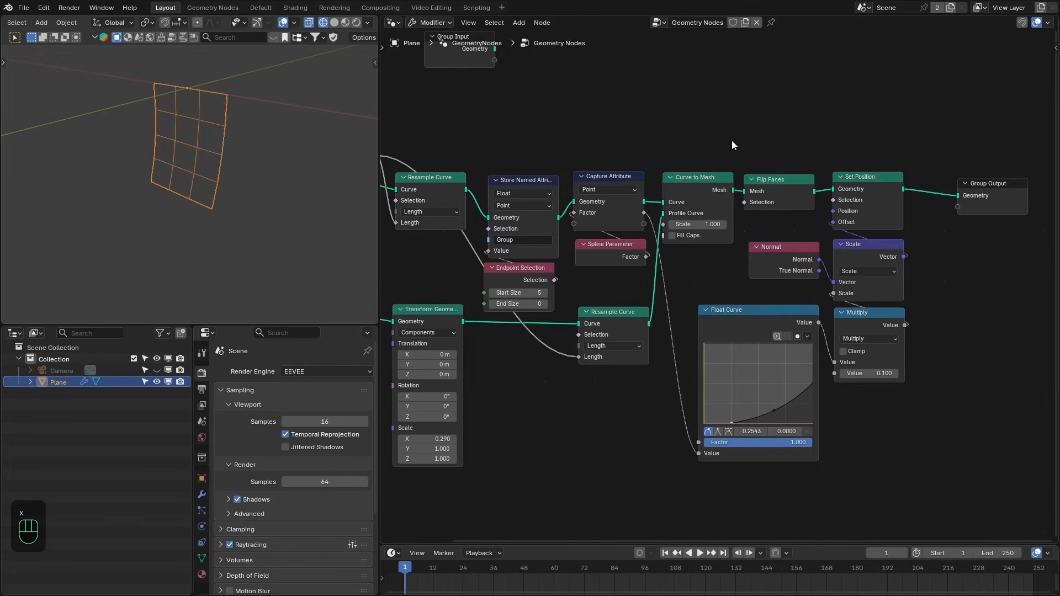
{"action": "key", "text": "shift+a"}
{"action": "type", "text": "named"}
{"action": "key", "text": "Return"}
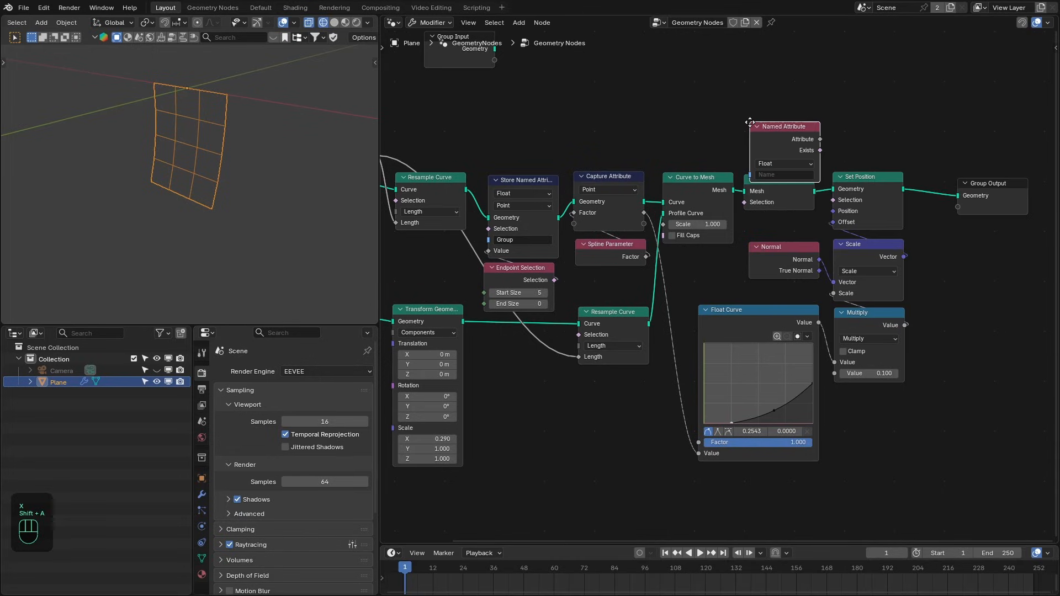
{"action": "left_click", "coordinate": [844, 96]}
{"action": "left_click", "coordinate": [867, 146]}
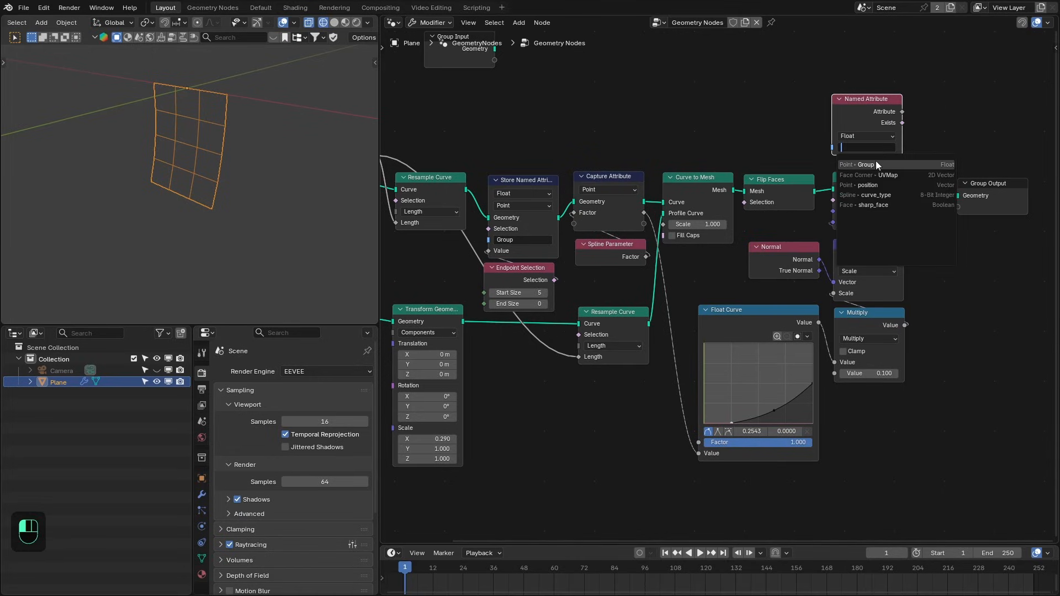
{"action": "left_click", "coordinate": [876, 163]}
Preview the Group attribute on the Set Position output with Start Size 4 and 5, and delete the Viewer and Named Attribute nodes.
{"action": "left_click", "coordinate": [893, 178], "text": "ctrl+shift"}
{"action": "left_click_drag", "start_coordinate": [489, 292], "coordinate": [545, 294]}
{"action": "left_click", "coordinate": [544, 293]}
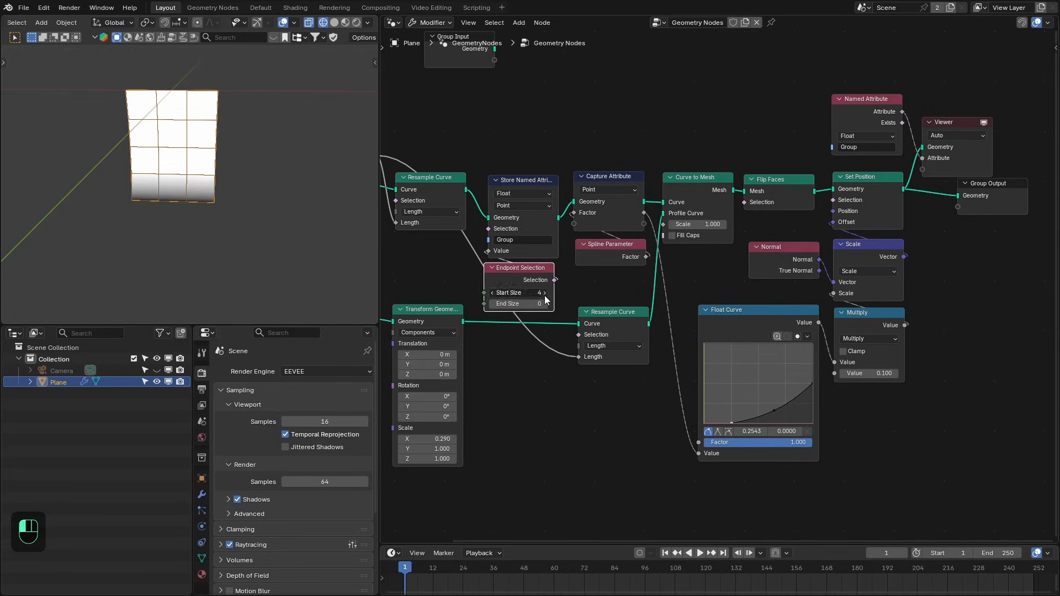
{"action": "left_click", "coordinate": [545, 294]}
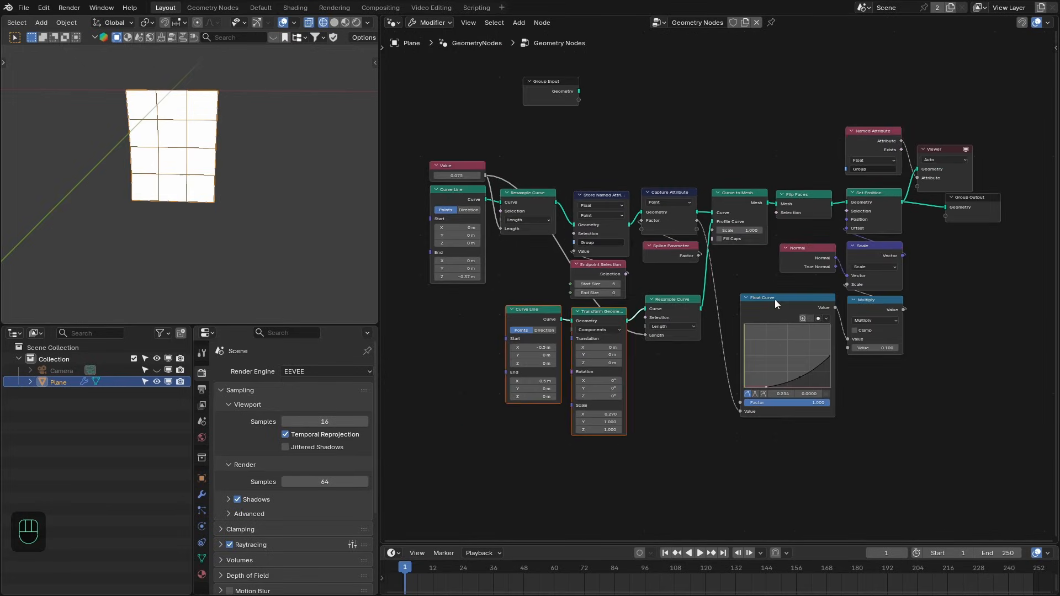
{"action": "left_click_drag", "start_coordinate": [853, 101], "coordinate": [939, 165]}
{"action": "key", "text": "x"}
Make room before the Group Output, and insert a Set Material node after Set Position.
{"action": "scroll", "coordinate": [844, 191], "scroll_direction": "down", "scroll_amount": 1}
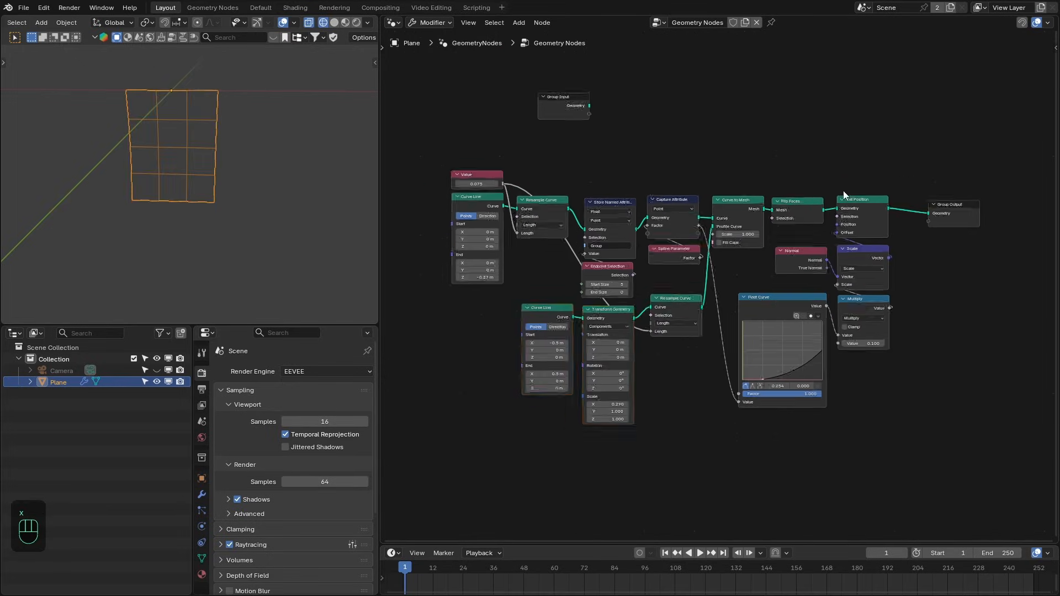
{"action": "scroll", "coordinate": [843, 190], "scroll_direction": "up", "scroll_amount": 2}
{"action": "middle_click_drag", "start_coordinate": [843, 191], "coordinate": [656, 195]}
{"action": "left_click_drag", "start_coordinate": [784, 194], "coordinate": [891, 194]}
{"action": "key", "text": "shift+a"}
{"action": "left_click", "coordinate": [788, 160]}
{"action": "type", "text": "se"}
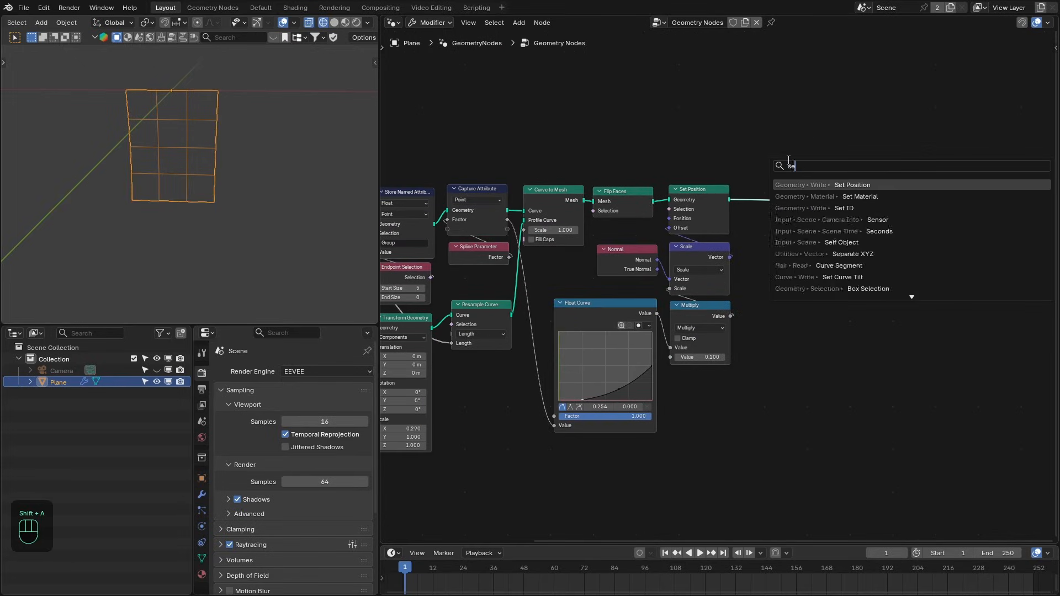
{"action": "type", "text": "t mater"}
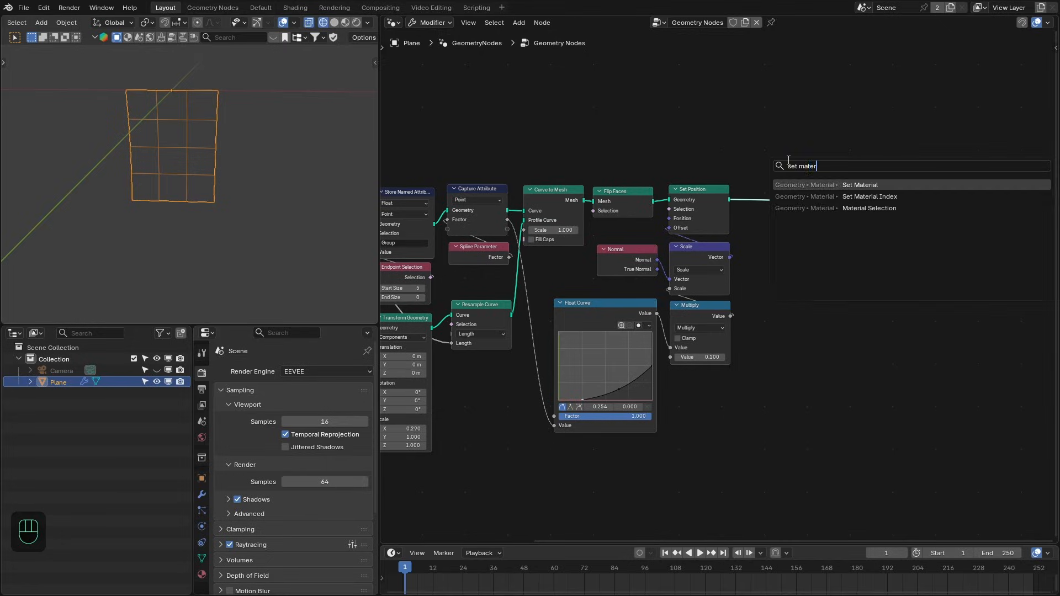
{"action": "key", "text": "Return"}
{"action": "left_click", "coordinate": [748, 190]}
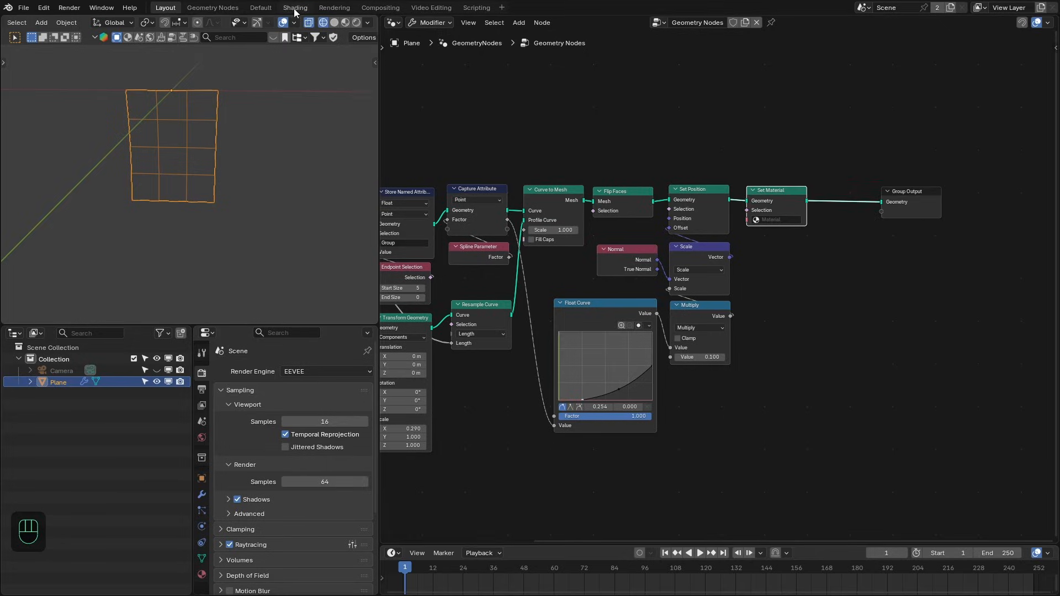
Create a new material named Note on the plane and assign it in the Set Material node.
{"action": "left_click", "coordinate": [294, 7]}
{"action": "left_click", "coordinate": [693, 22]}
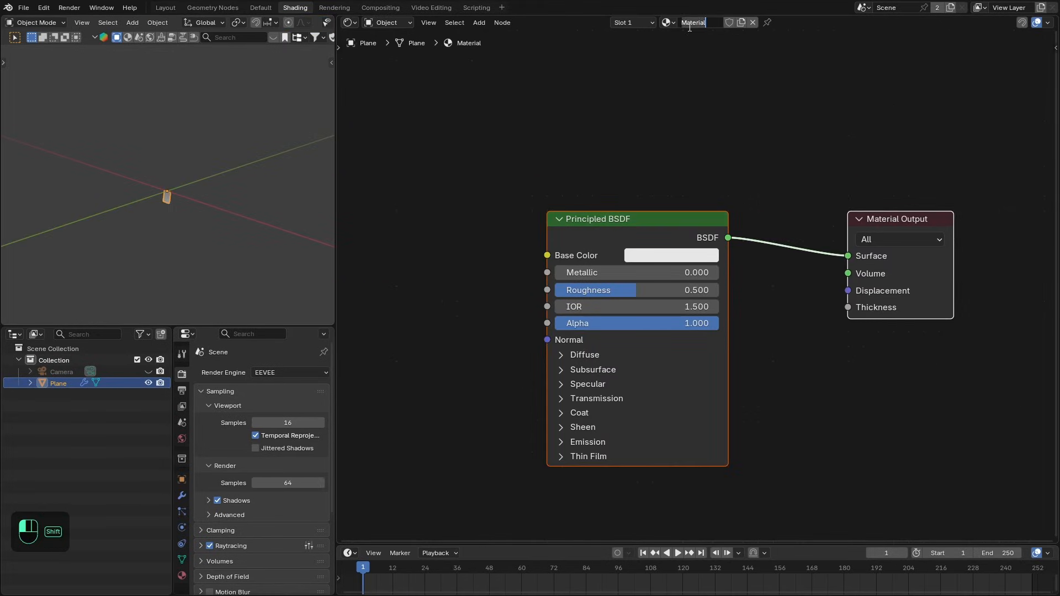
{"action": "left_click", "coordinate": [689, 22]}
{"action": "type", "text": "Ne"}
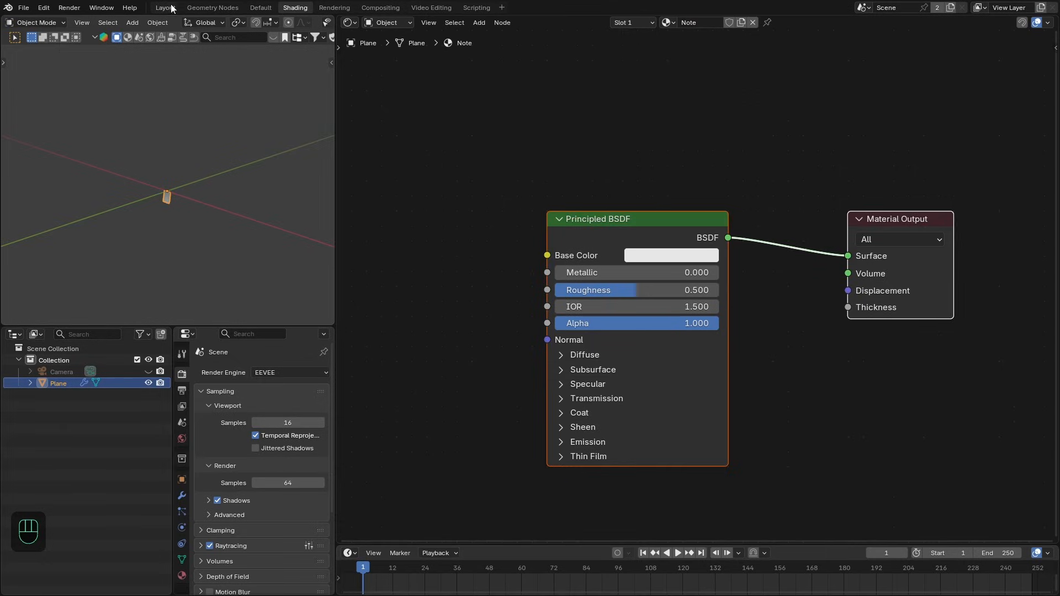
{"action": "left_click", "coordinate": [165, 8]}
{"action": "left_click", "coordinate": [770, 243]}
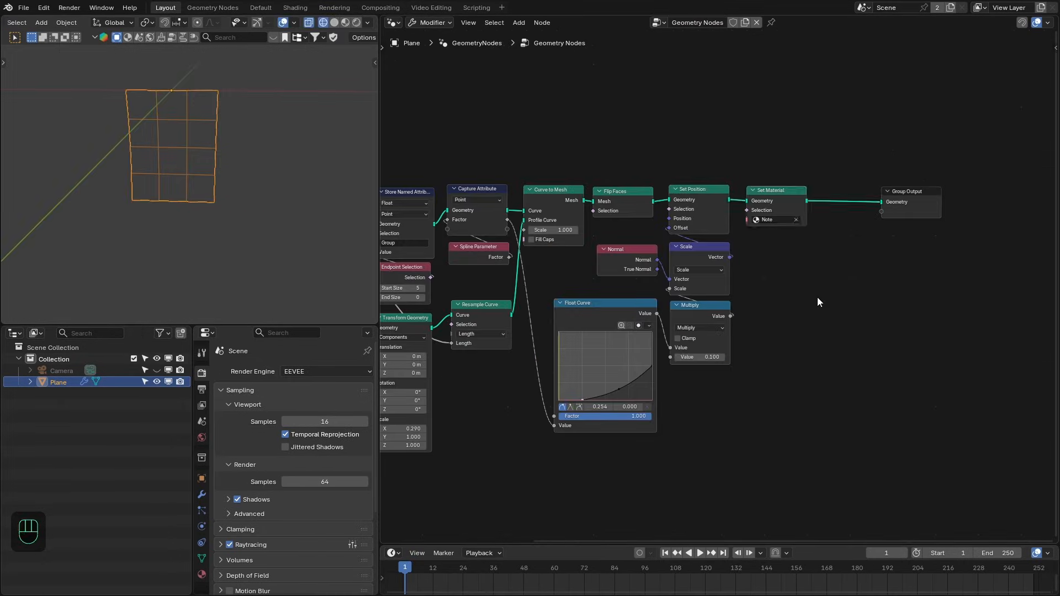
Wrap all the paper-building nodes up to Set Material in a frame labelled Sticky Note.
{"action": "key", "text": "ctrl+space"}
{"action": "left_click_drag", "start_coordinate": [140, 146], "coordinate": [775, 467]}
{"action": "key", "text": "ctrl+j"}
{"action": "key", "text": "F2"}
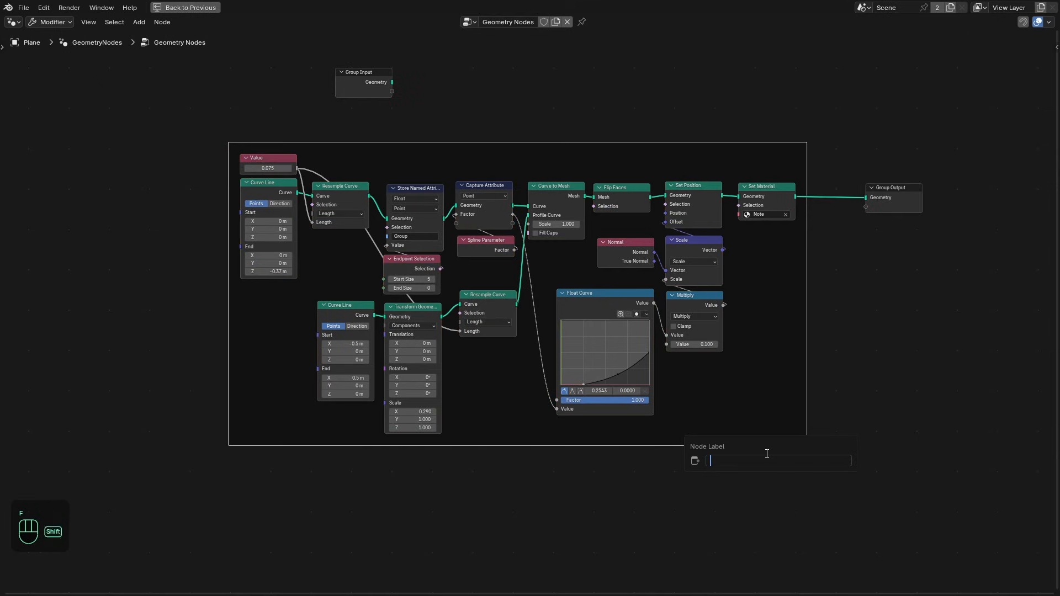
{"action": "type", "text": "Sticky Note"}
{"action": "key", "text": "Return"}
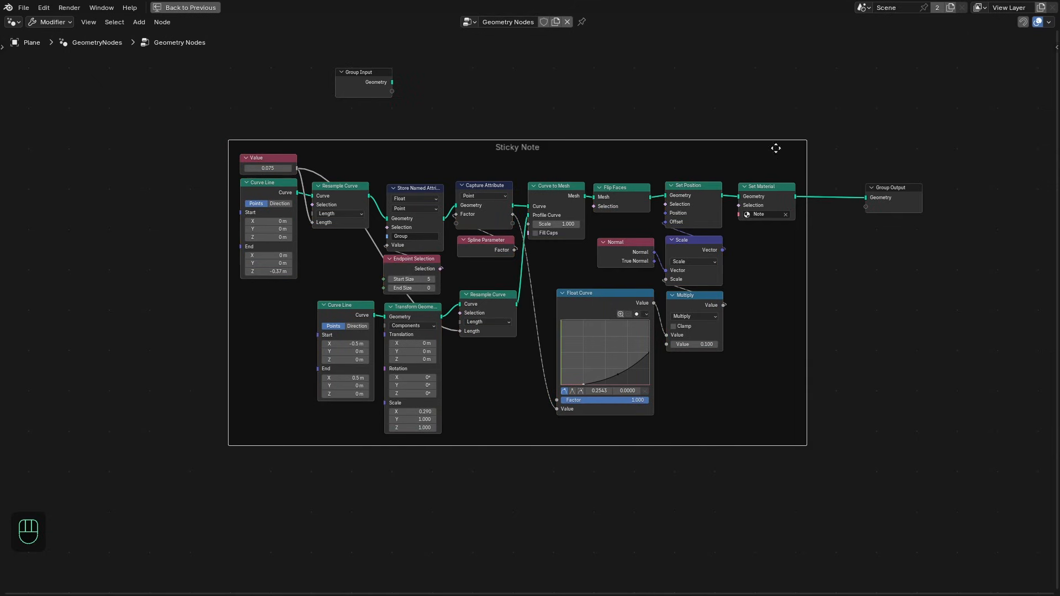
Move the Sticky Note frame well away from the Group Output, and raise the Group Output roughly level with the Group Input.
{"action": "left_click_drag", "start_coordinate": [776, 148], "coordinate": [370, 168]}
{"action": "middle_click_drag", "start_coordinate": [517, 262], "coordinate": [646, 309]}
{"action": "key", "text": "ctrl+space"}
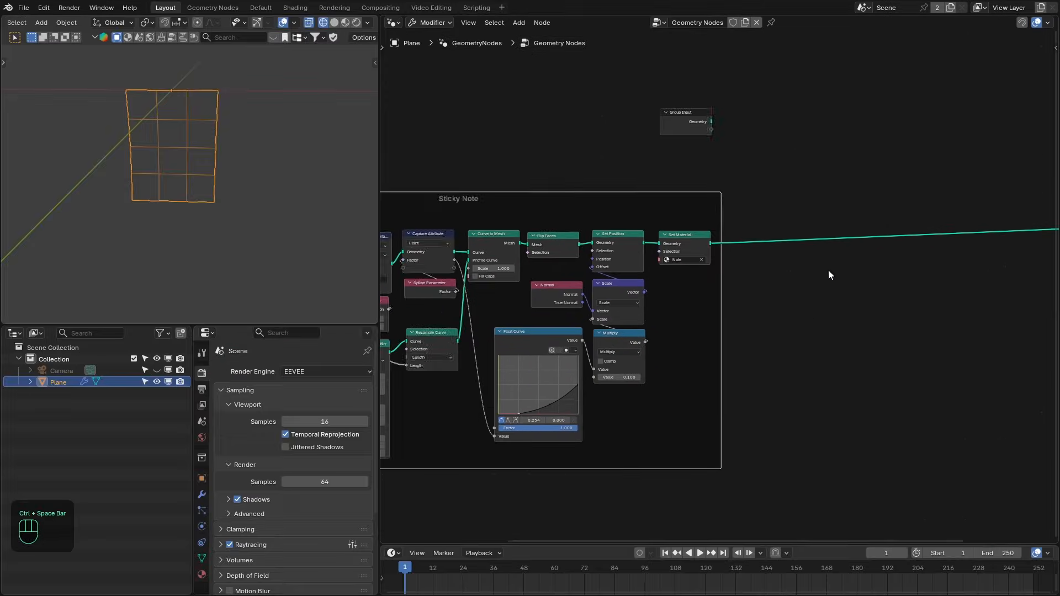
{"action": "middle_click_drag", "start_coordinate": [1012, 252], "coordinate": [783, 301]}
{"action": "left_click_drag", "start_coordinate": [947, 266], "coordinate": [935, 176]}
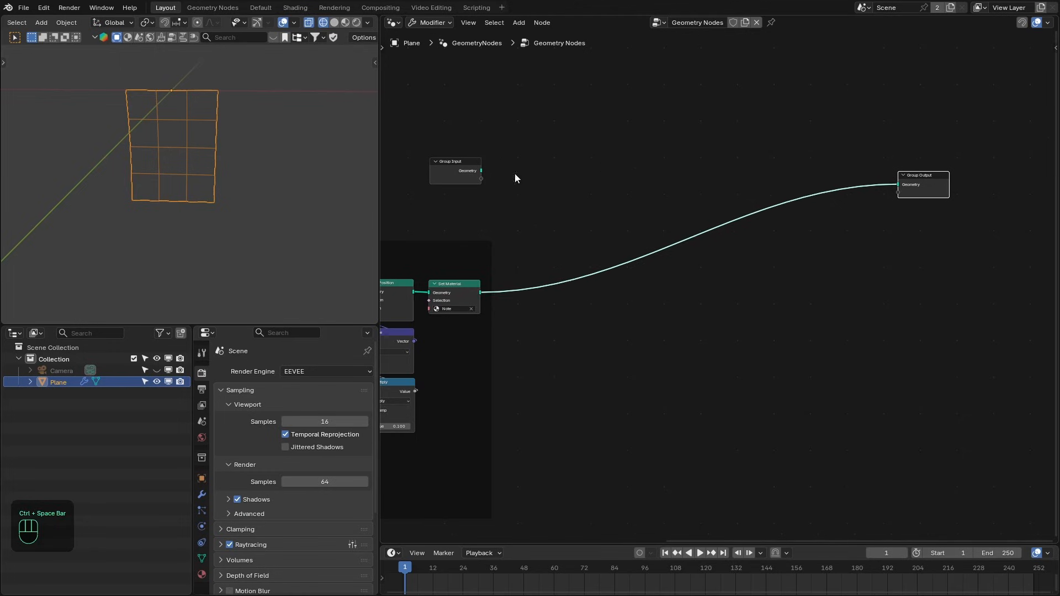
Add a Distribute Points on Faces node fed by the Group Input geometry.
{"action": "key", "text": "shift+a"}
{"action": "type", "text": "distr"}
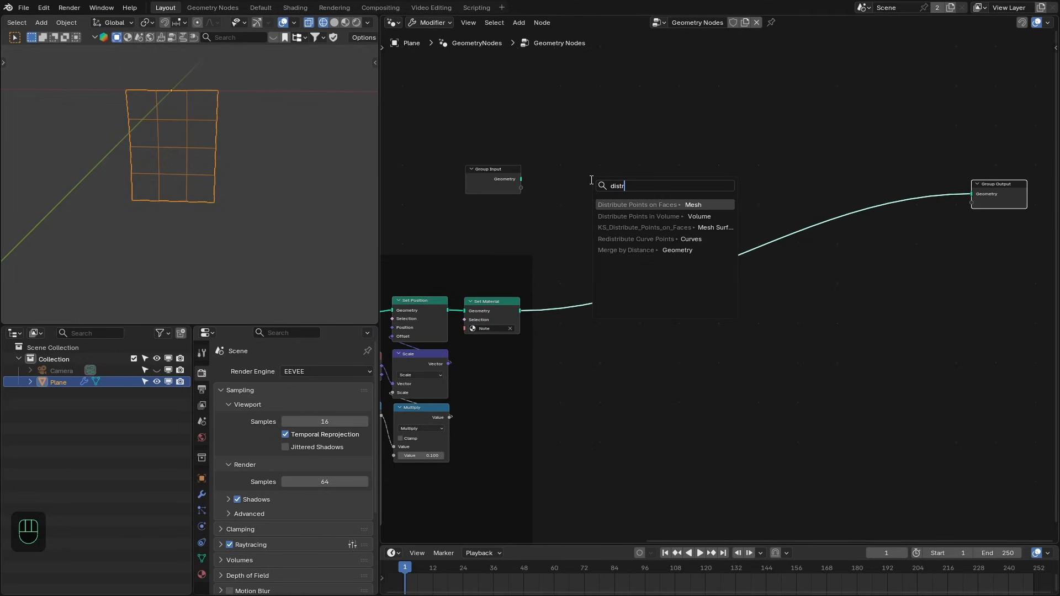
{"action": "key", "text": "Return"}
{"action": "left_click", "coordinate": [590, 172]}
Instance the sticky note on the distributed points with an Instance on Points node, and feed its Instances into the Group Output.
{"action": "key", "text": "shift+a"}
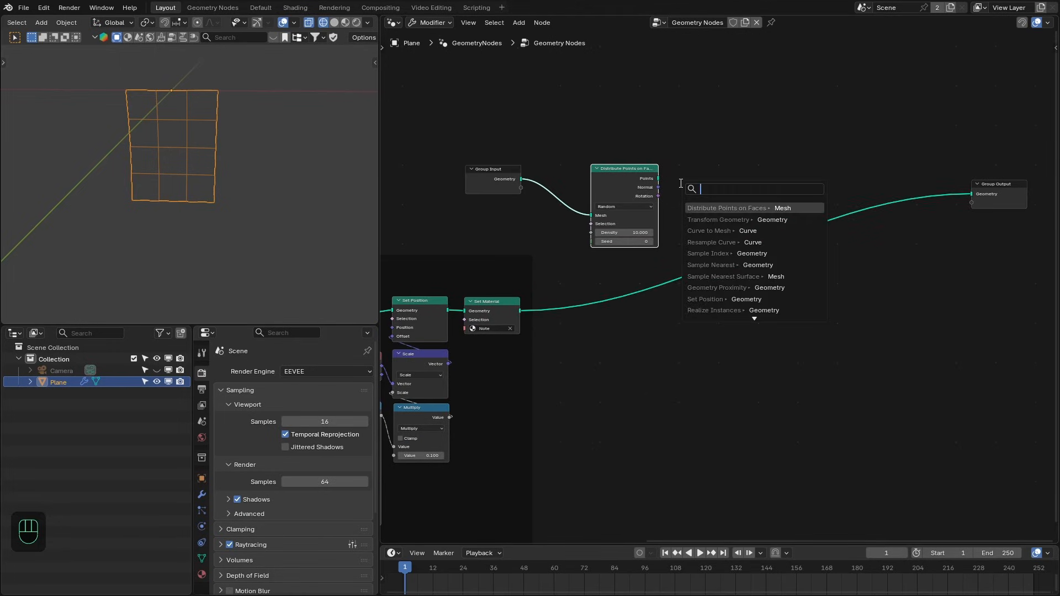
{"action": "type", "text": "insta"}
{"action": "key", "text": "Return"}
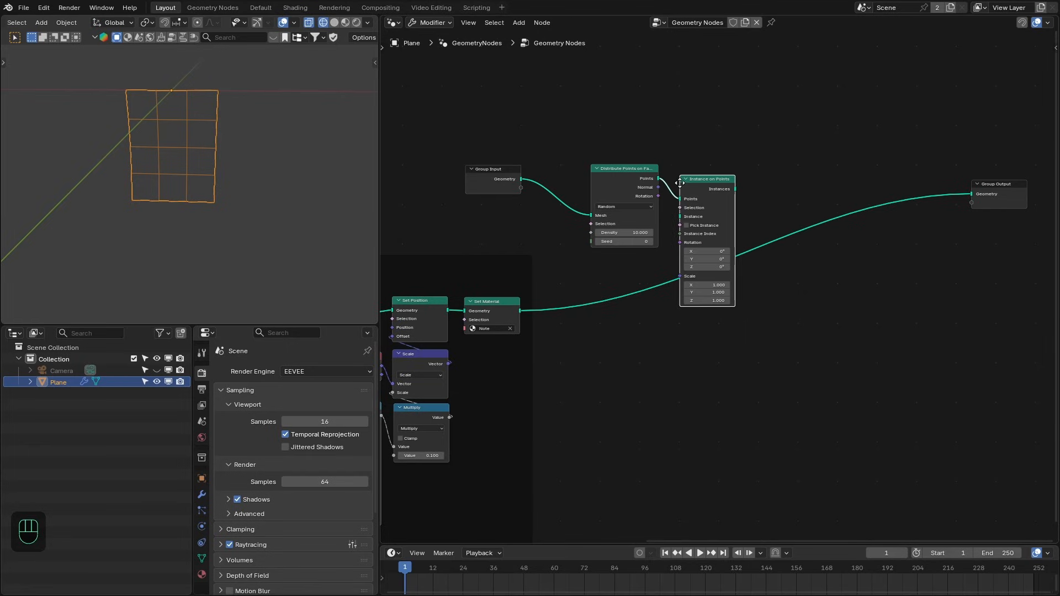
{"action": "left_click_drag", "start_coordinate": [562, 296], "coordinate": [680, 211]}
{"action": "left_click_drag", "start_coordinate": [732, 181], "coordinate": [971, 194]}
Switch the point distribution to Poisson Disk with a Distance Min of 0.29 m.
{"action": "middle_click_drag", "start_coordinate": [104, 211], "coordinate": [267, 154]}
{"action": "scroll", "coordinate": [678, 232], "scroll_direction": "up", "scroll_amount": 1}
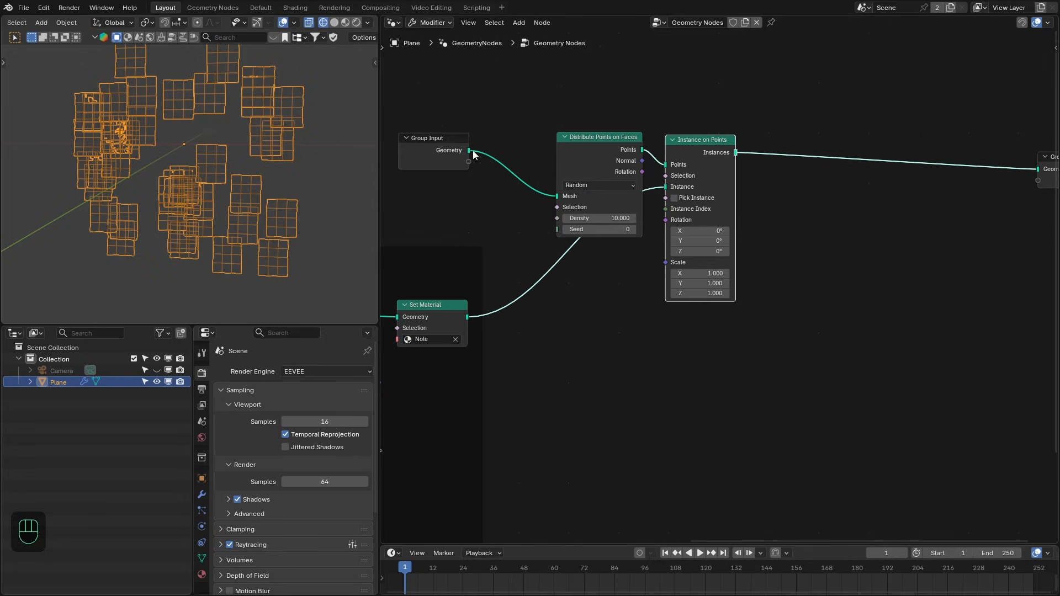
{"action": "left_click", "coordinate": [588, 186]}
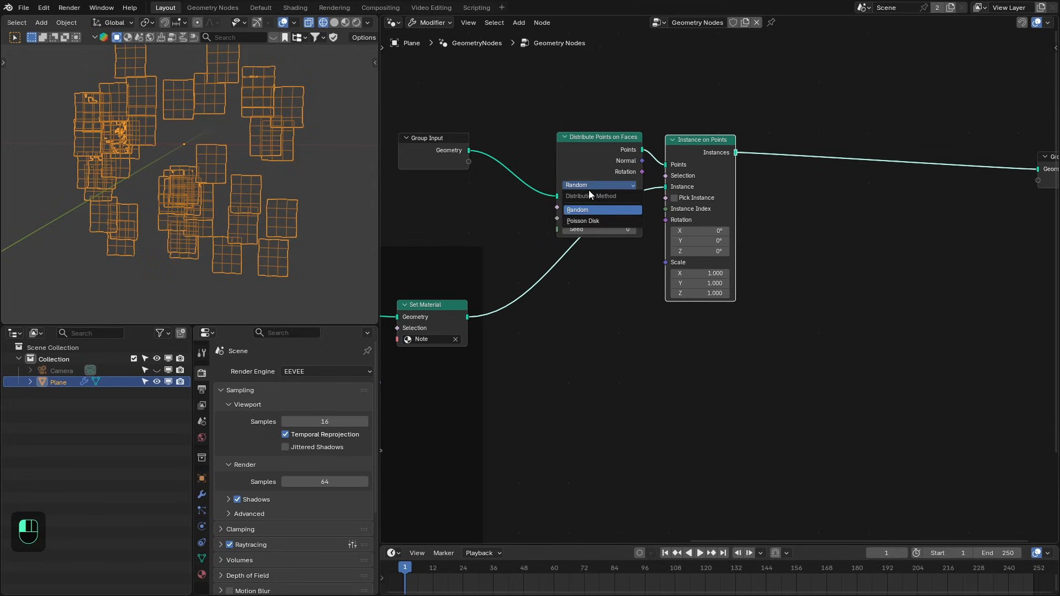
{"action": "left_click", "coordinate": [587, 223]}
{"action": "scroll", "coordinate": [577, 239], "scroll_direction": "up", "scroll_amount": 1}
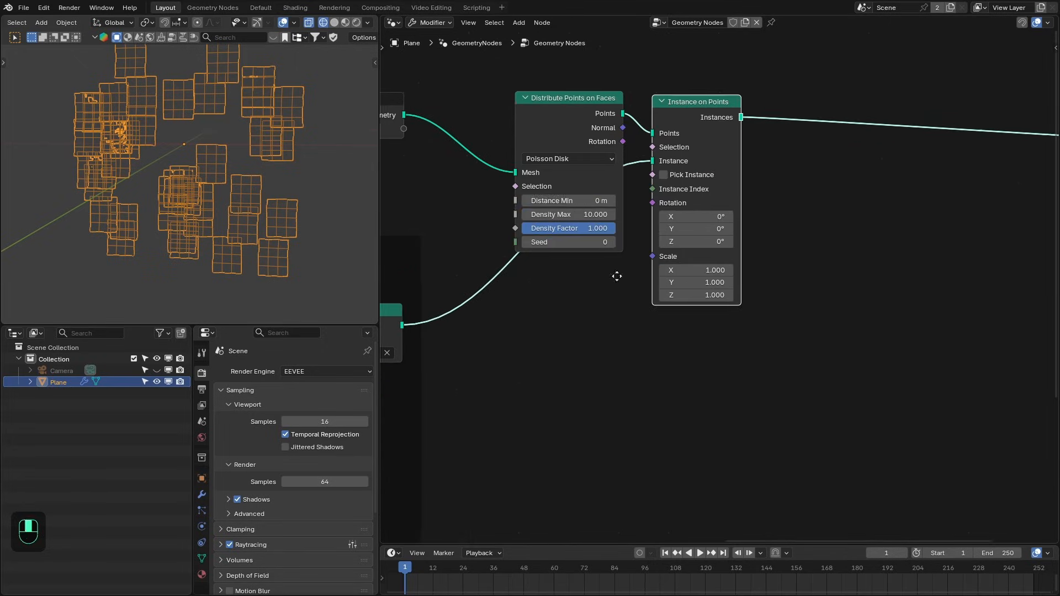
{"action": "mouse_move", "coordinate": [617, 216]}
{"action": "left_mouse_down", "text": "shift"}
{"action": "mouse_move", "coordinate": [627, 216]}
{"action": "mouse_move", "coordinate": [617, 216]}
{"action": "left_mouse_up", "text": "shift"}
{"action": "middle_click_drag", "start_coordinate": [367, 183], "coordinate": [250, 176]}
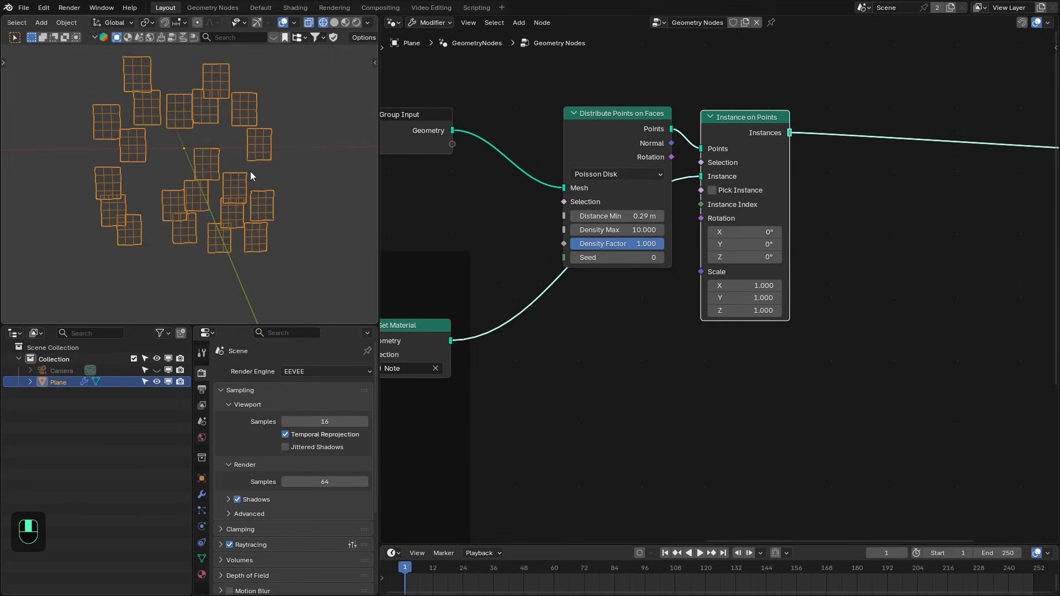
Show the notes in solid shading, and set the distribution to Distance Min 0.25 m, Density Max 25.8 and Seed 48.
{"action": "key", "text": "z"}
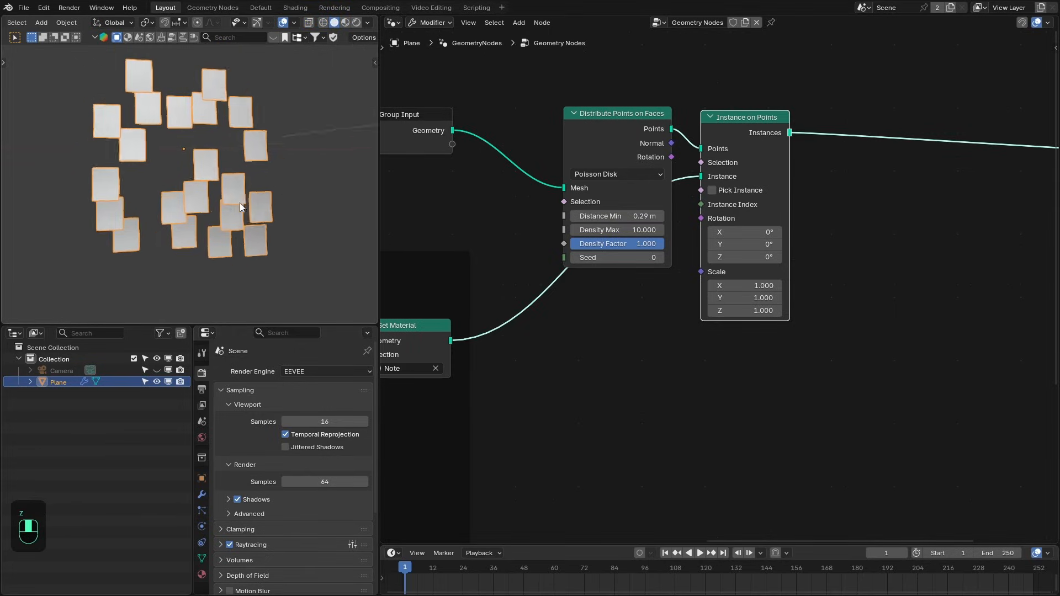
{"action": "left_click_drag", "start_coordinate": [616, 216], "coordinate": [605, 216], "text": "shift"}
{"action": "middle_click_drag", "start_coordinate": [187, 161], "coordinate": [173, 162]}
{"action": "left_click_drag", "start_coordinate": [618, 230], "coordinate": [644, 230]}
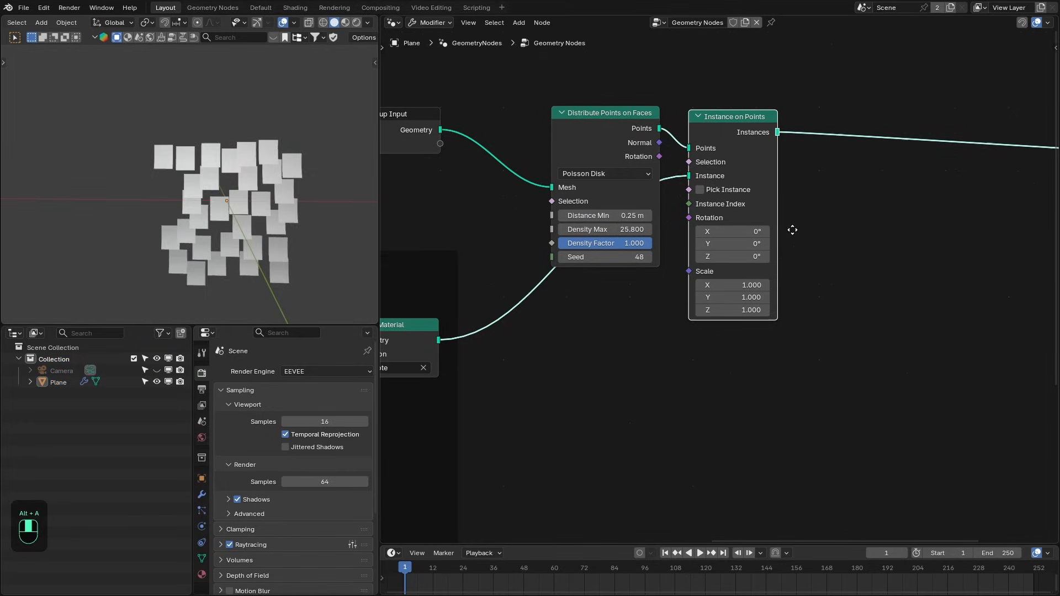
Insert a Realize Instances node after Instance on Points, and shift both away from Distribute Points on Faces to make room.
{"action": "scroll", "coordinate": [768, 180], "scroll_direction": "down", "scroll_amount": 3}
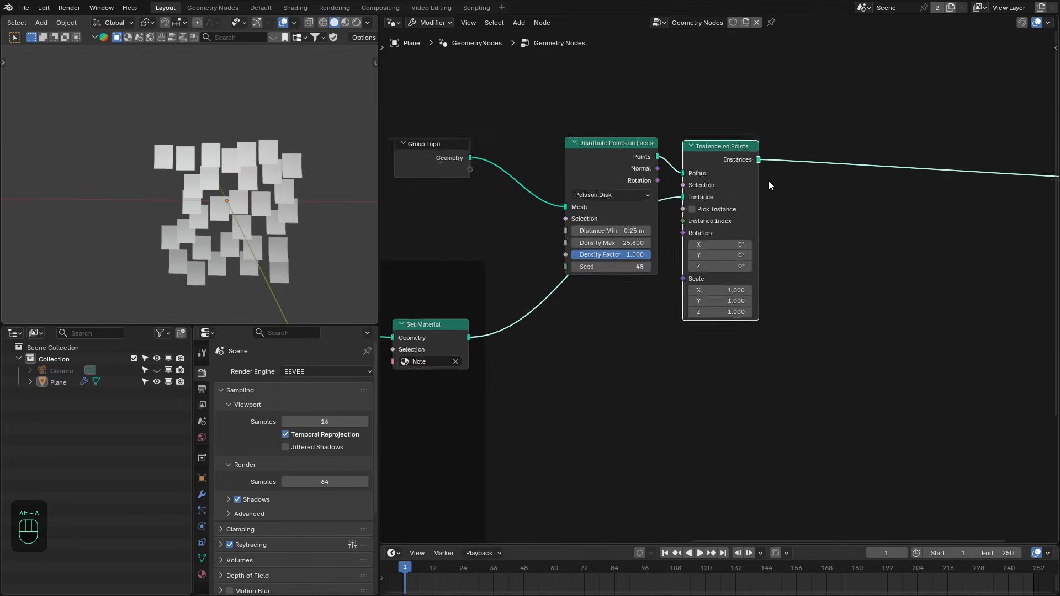
{"action": "key", "text": "shift+a"}
{"action": "type", "text": "real"}
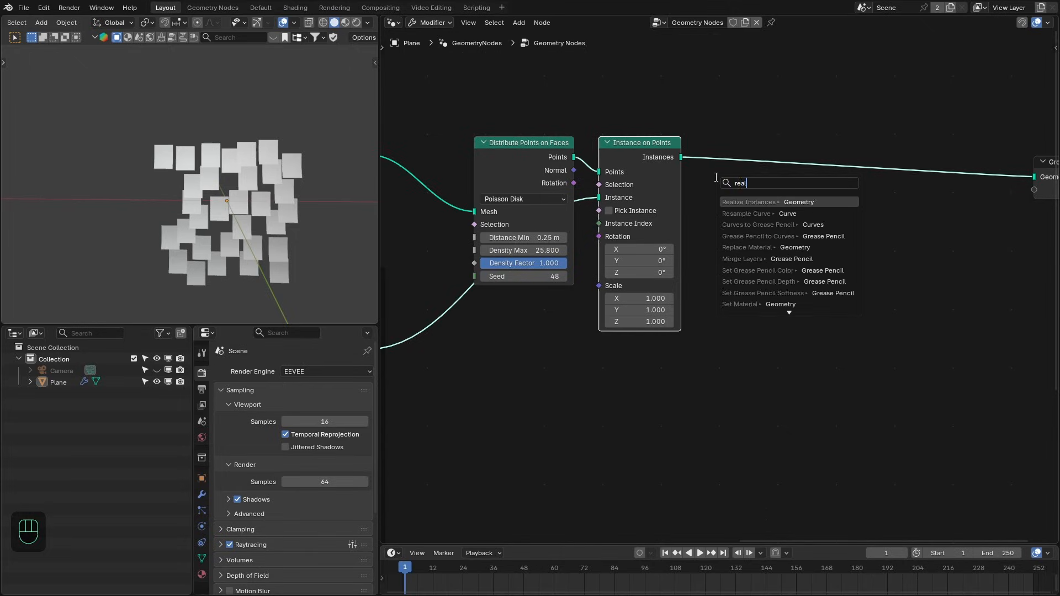
{"action": "key", "text": "Return"}
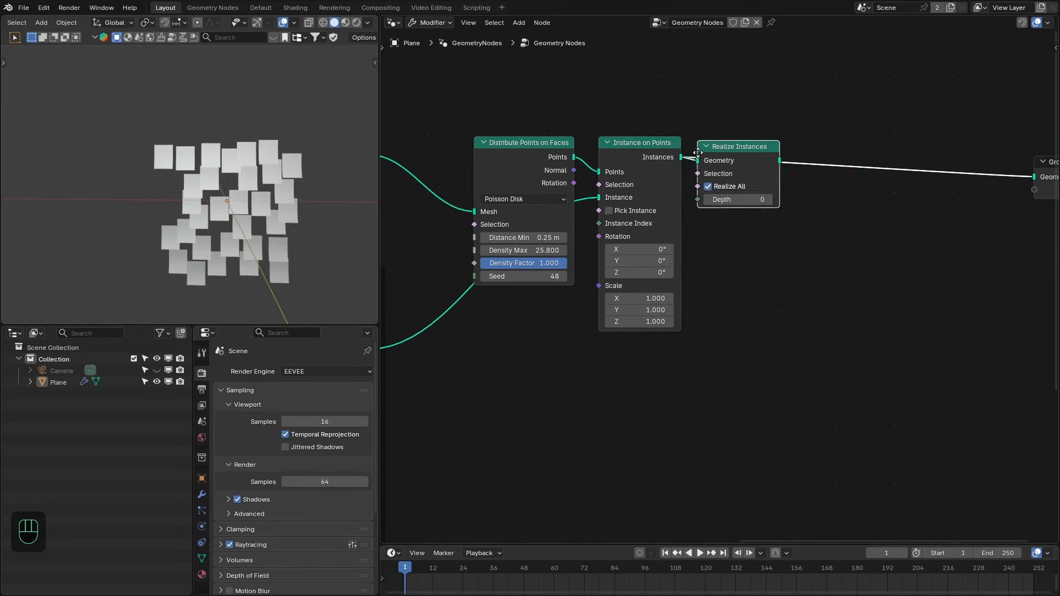
{"action": "left_click", "coordinate": [700, 149]}
{"action": "scroll", "coordinate": [737, 174], "scroll_direction": "down", "scroll_amount": 1}
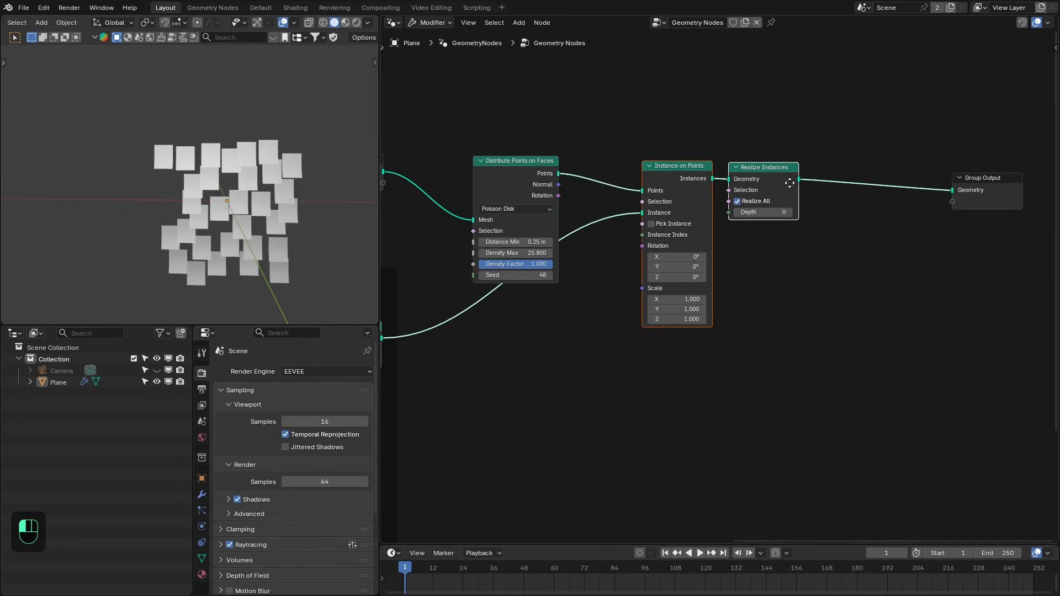
{"action": "left_click_drag", "start_coordinate": [790, 182], "coordinate": [831, 180]}
{"action": "middle_click_drag", "start_coordinate": [671, 289], "coordinate": [758, 259]}
{"action": "scroll", "coordinate": [757, 260], "scroll_direction": "up", "scroll_amount": 1}
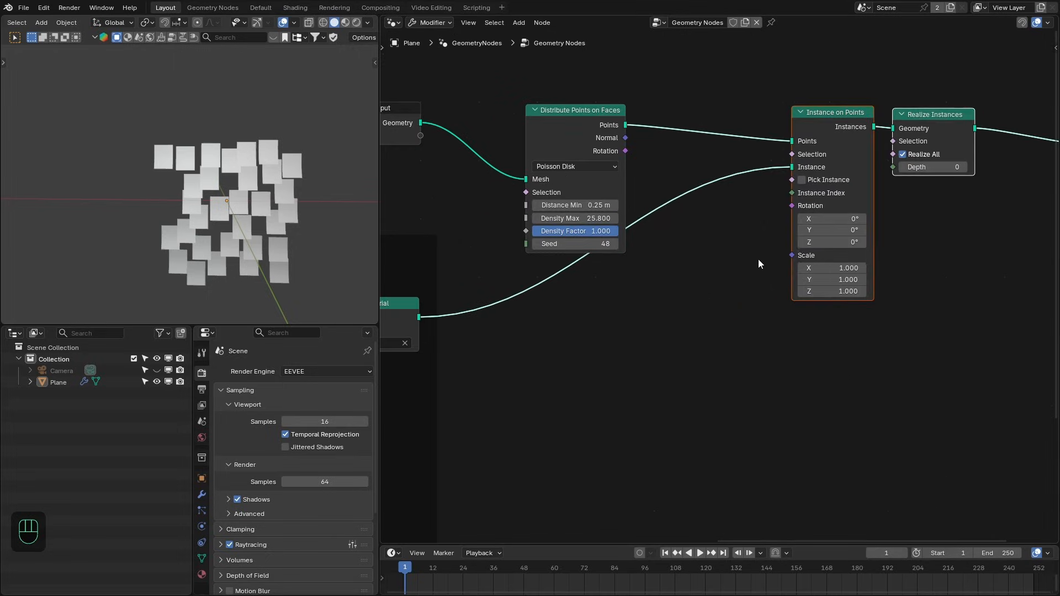
Try tilting the instances about the Y axis, and reset the Y rotation to 0.
{"action": "left_click_drag", "start_coordinate": [831, 230], "coordinate": [853, 230]}
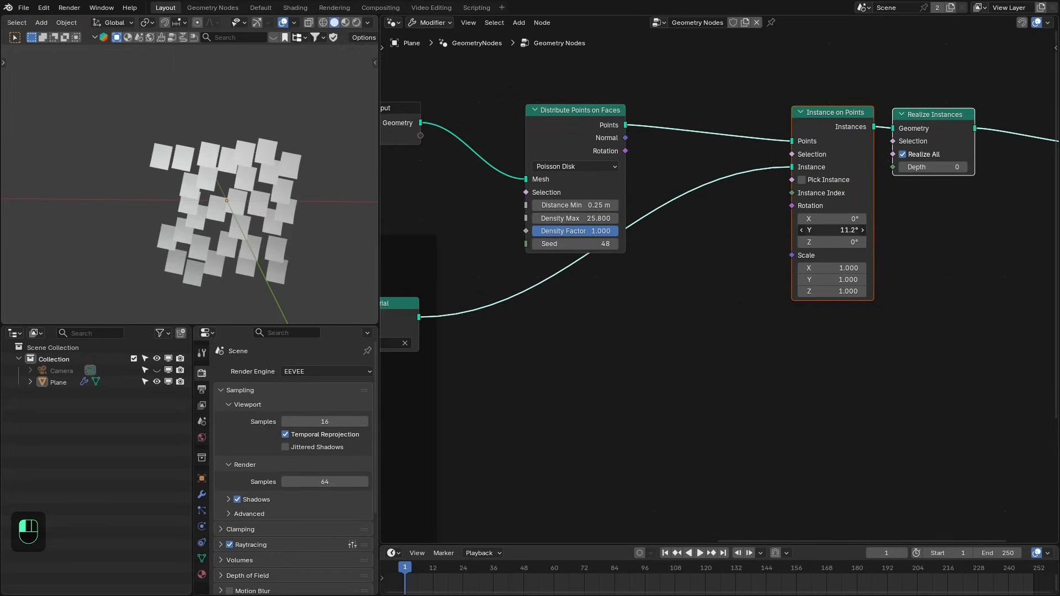
{"action": "left_click", "coordinate": [834, 229]}
{"action": "type", "text": "0"}
{"action": "key", "text": "Return"}
Drive the Instance on Points rotation with a vector Random Value node placed beside it.
{"action": "scroll", "coordinate": [710, 278], "scroll_direction": "up", "scroll_amount": 3}
{"action": "left_click_drag", "start_coordinate": [811, 185], "coordinate": [736, 233]}
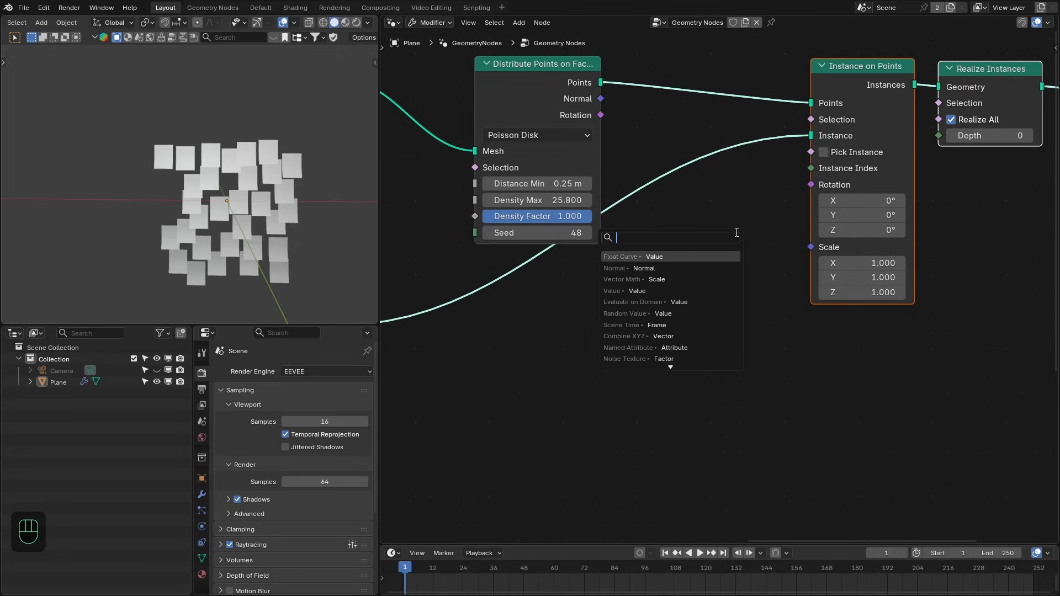
{"action": "type", "text": "ranom"}
{"action": "key", "text": "Return"}
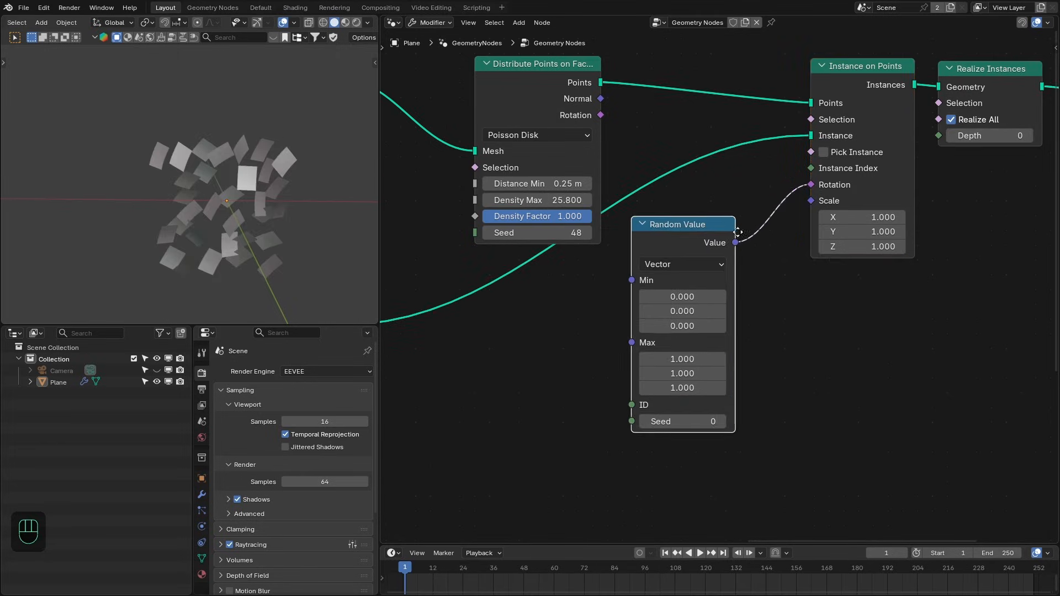
{"action": "left_click", "coordinate": [753, 205]}
{"action": "middle_click_drag", "start_coordinate": [761, 287], "coordinate": [758, 253]}
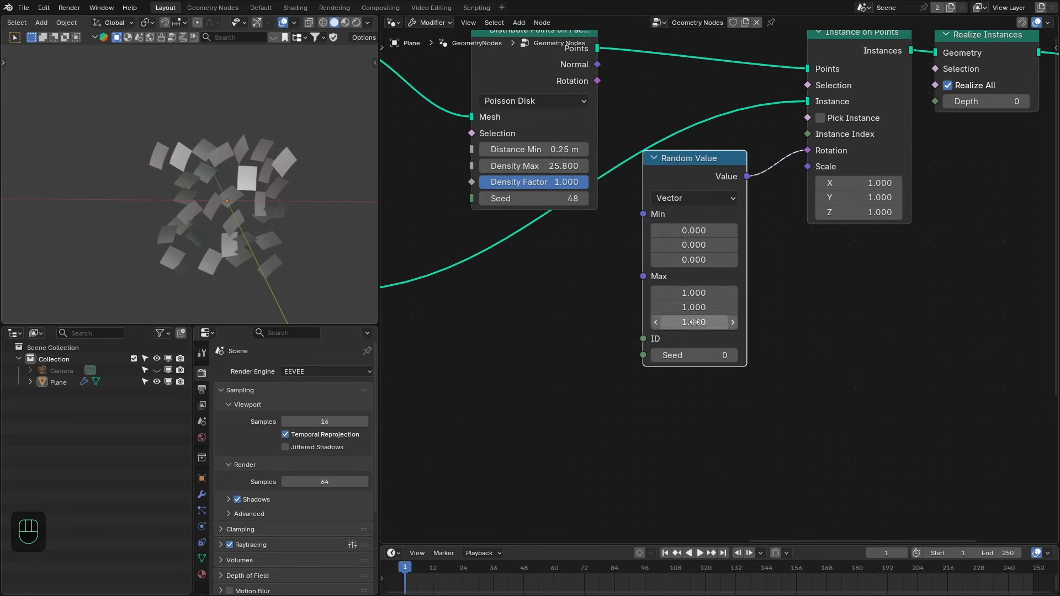
Set the X and Z components of the Random Value's Max to 0.
{"action": "left_click", "coordinate": [692, 294]}
{"action": "type", "text": "0"}
{"action": "key", "text": "Tab"}
{"action": "key", "text": "Tab"}
{"action": "type", "text": "0"}
{"action": "key", "text": "Return"}
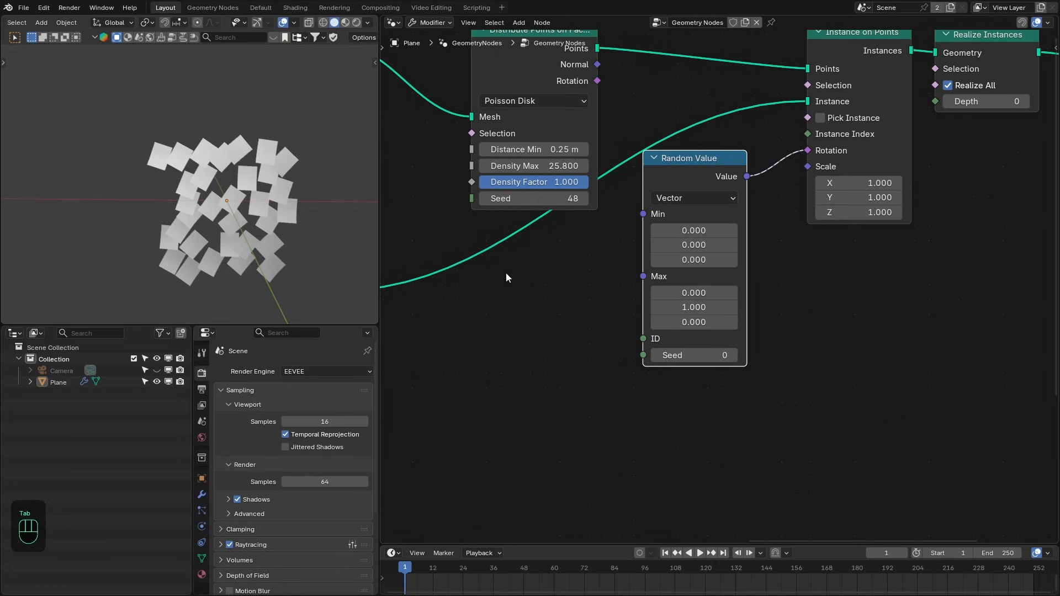
Limit the random Y rotation to the range from -0.2 to 0.2.
{"action": "left_click", "coordinate": [689, 310]}
{"action": "type", "text": "0.2"}
{"action": "key", "text": "Return"}
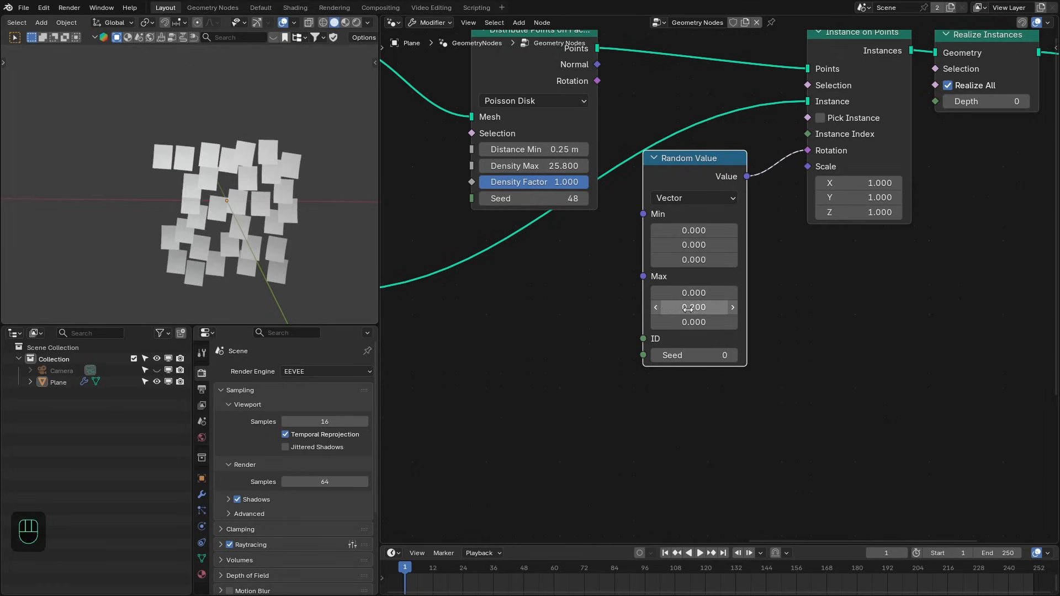
{"action": "left_click", "coordinate": [686, 244]}
{"action": "type", "text": "-.2"}
{"action": "key", "text": "Return"}
Set the Random Value node's Seed to 9.
{"action": "left_click", "coordinate": [733, 355]}
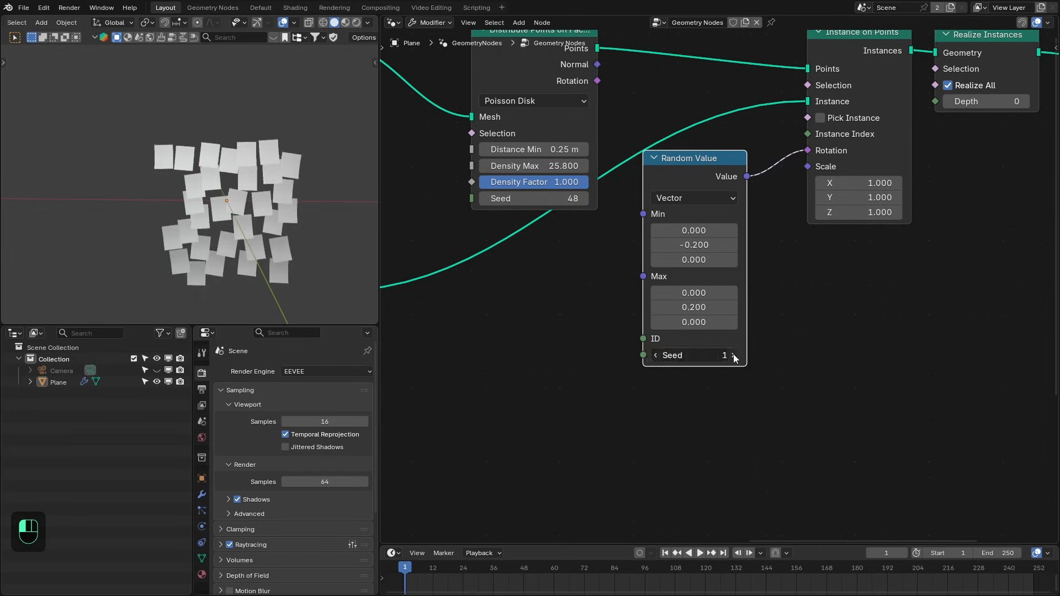
{"action": "left_click", "coordinate": [733, 355]}
{"action": "left_click", "coordinate": [733, 355]}
{"action": "left_click", "coordinate": [733, 355]}
{"action": "left_click", "coordinate": [732, 354]}
{"action": "left_click", "coordinate": [732, 354]}
{"action": "left_click", "coordinate": [732, 354]}
{"action": "left_click", "coordinate": [732, 355]}
{"action": "left_click", "coordinate": [732, 355]}
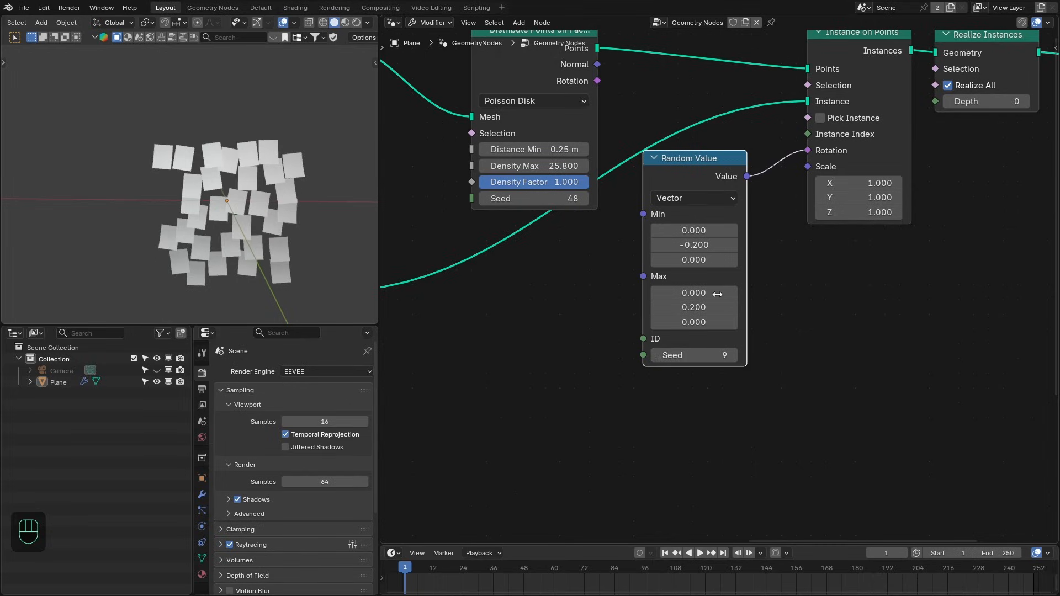
Collapse the Random Value node, and bring Instance on Points and Realize Instances back close to the distribution node.
{"action": "left_click", "coordinate": [654, 158]}
{"action": "scroll", "coordinate": [797, 180], "scroll_direction": "down", "scroll_amount": 2}
{"action": "middle_click_drag", "start_coordinate": [766, 202], "coordinate": [695, 250]}
{"action": "left_click_drag", "start_coordinate": [743, 59], "coordinate": [895, 143]}
{"action": "left_click_drag", "start_coordinate": [876, 116], "coordinate": [721, 110]}
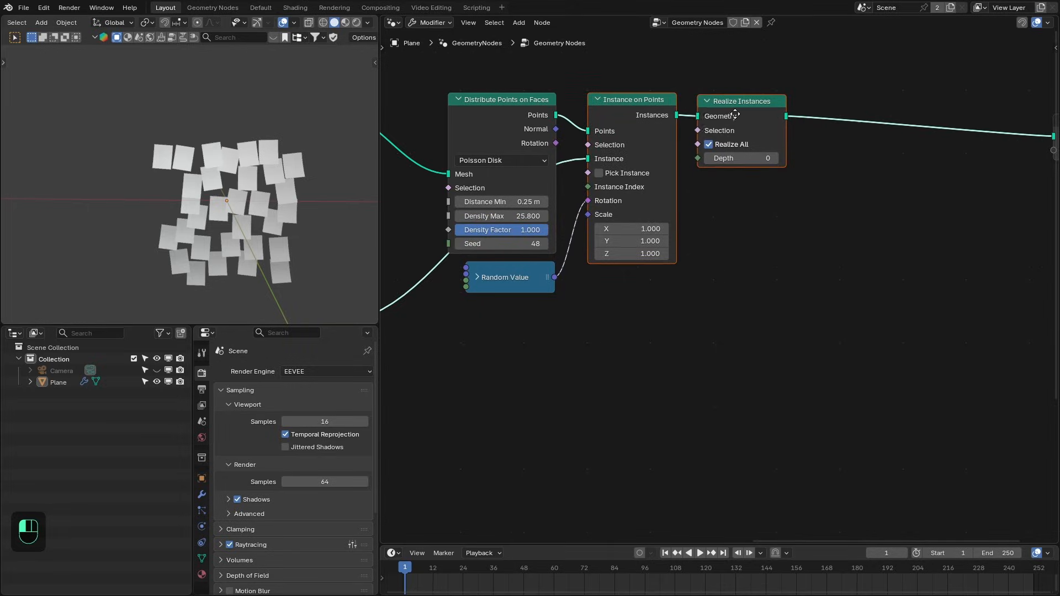
{"action": "scroll", "coordinate": [584, 354], "scroll_direction": "down", "scroll_amount": 1}
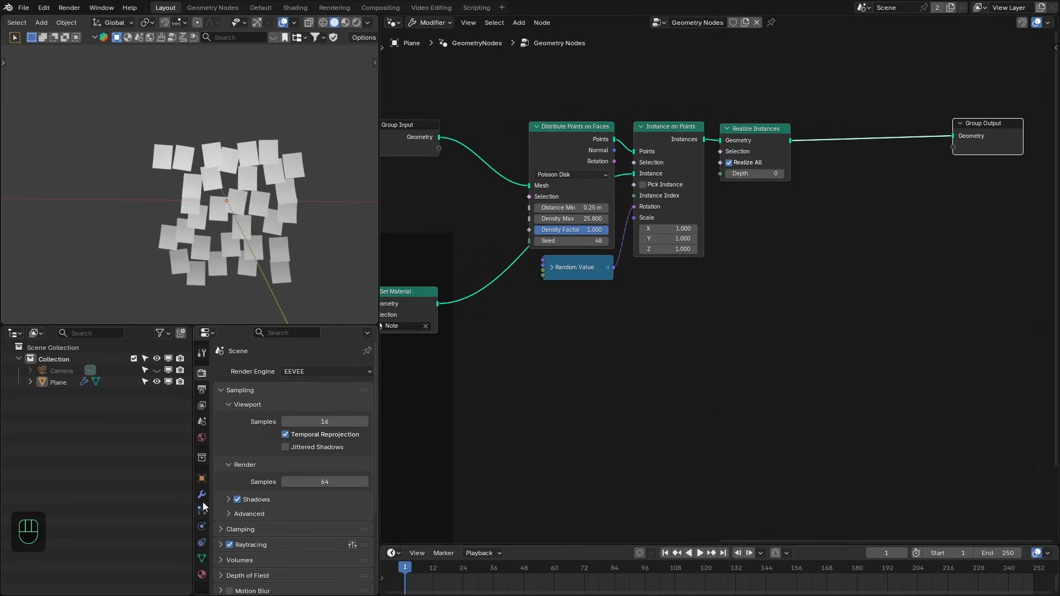
Add Cloth physics to the plane, and enlarge the properties area to show its settings.
{"action": "left_click", "coordinate": [203, 526]}
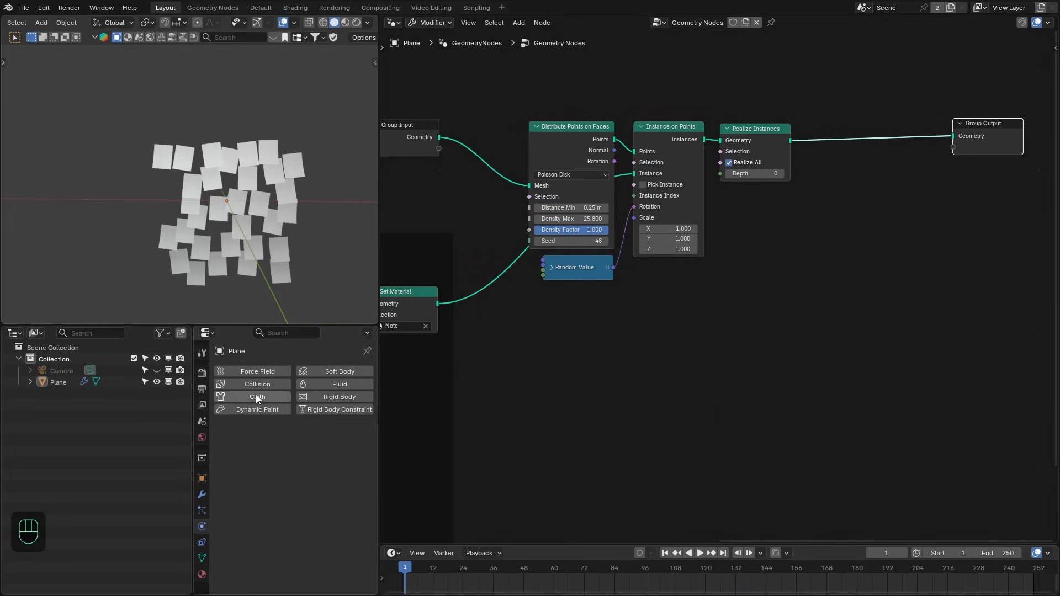
{"action": "left_click", "coordinate": [256, 395]}
{"action": "left_click_drag", "start_coordinate": [304, 325], "coordinate": [330, 33]}
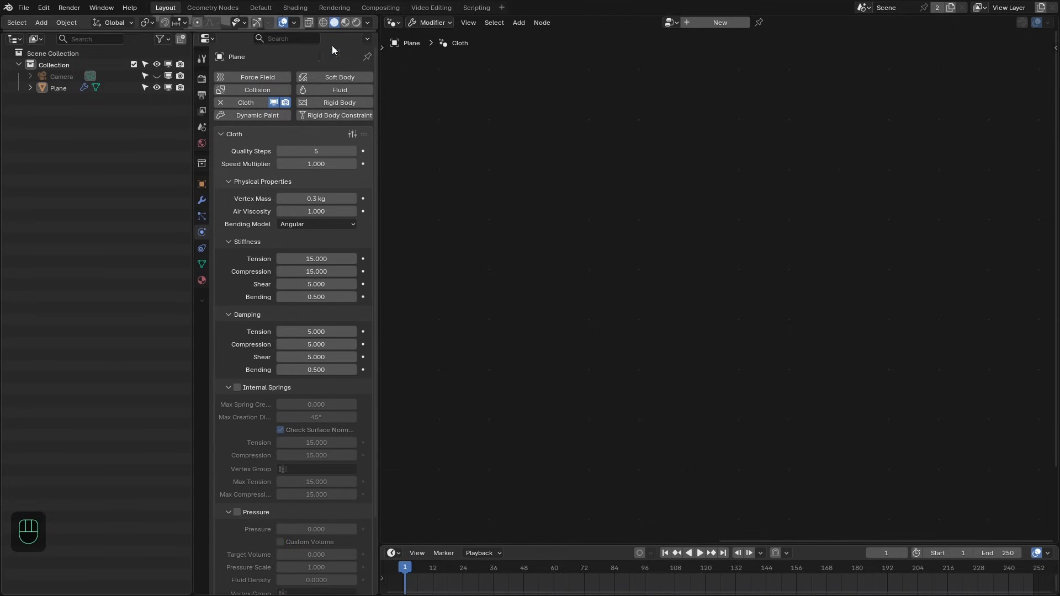
{"action": "left_click_drag", "start_coordinate": [376, 156], "coordinate": [390, 155]}
Set the cloth's Quality Steps to 10 and Vertex Mass to 0.05 kg.
{"action": "left_click", "coordinate": [326, 149]}
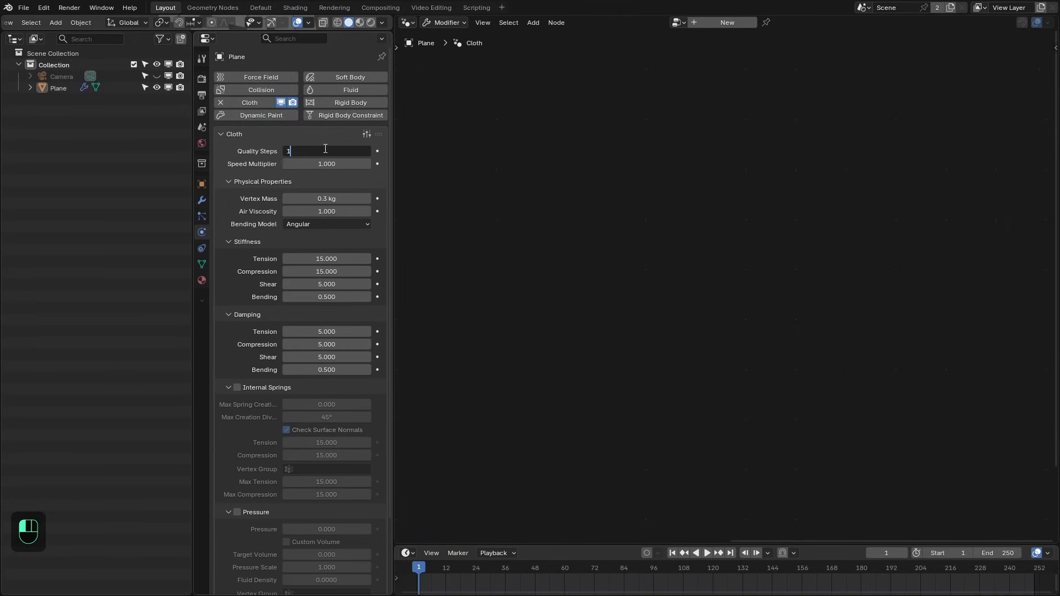
{"action": "key", "text": "Return"}
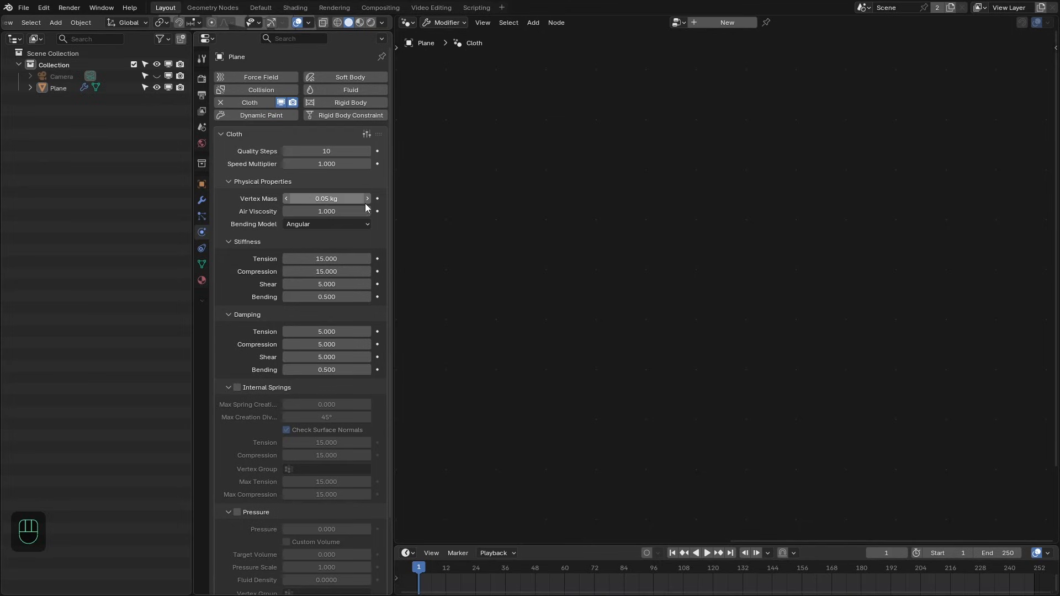
Set the cloth's stiffness to 50 for Tension, Compression and Shear, and 2 for Bending.
{"action": "left_click", "coordinate": [326, 258]}
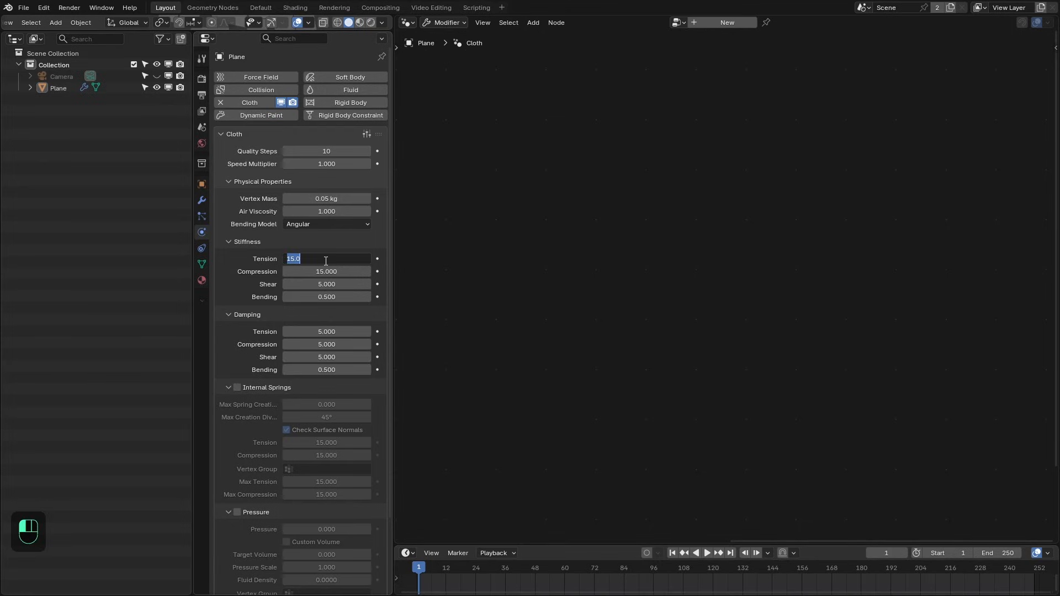
{"action": "type", "text": "50"}
{"action": "key", "text": "Tab"}
{"action": "type", "text": "5"}
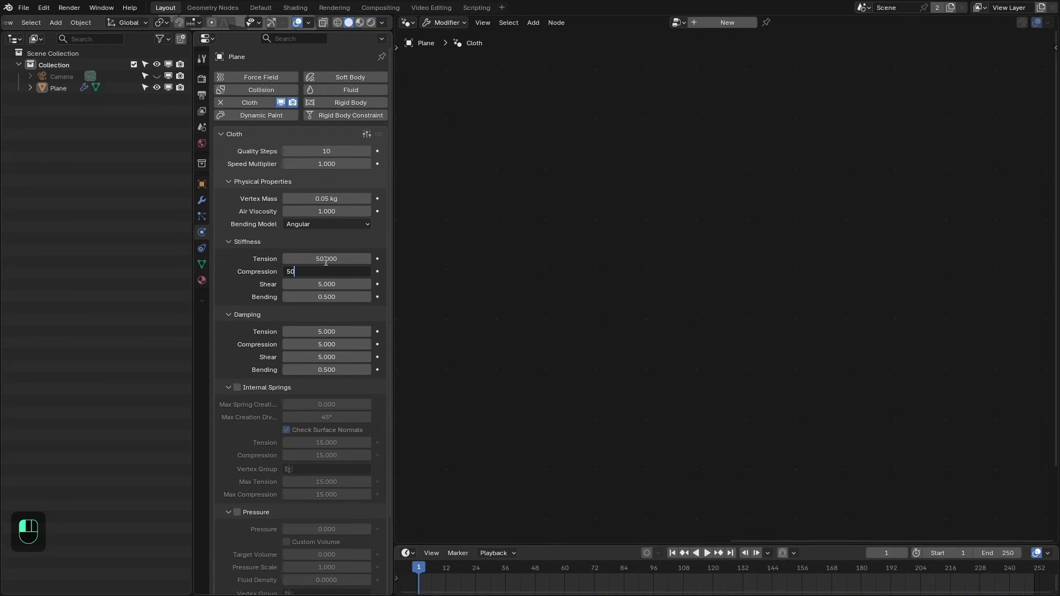
{"action": "key", "text": "Tab"}
{"action": "type", "text": "50"}
{"action": "key", "text": "Tab"}
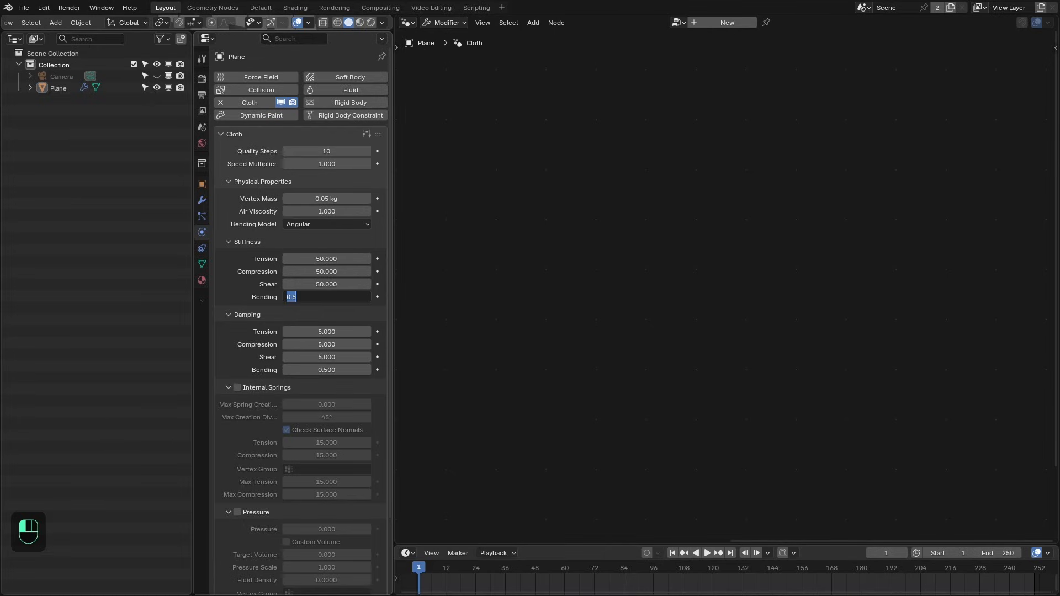
{"action": "type", "text": "2"}
{"action": "key", "text": "Return"}
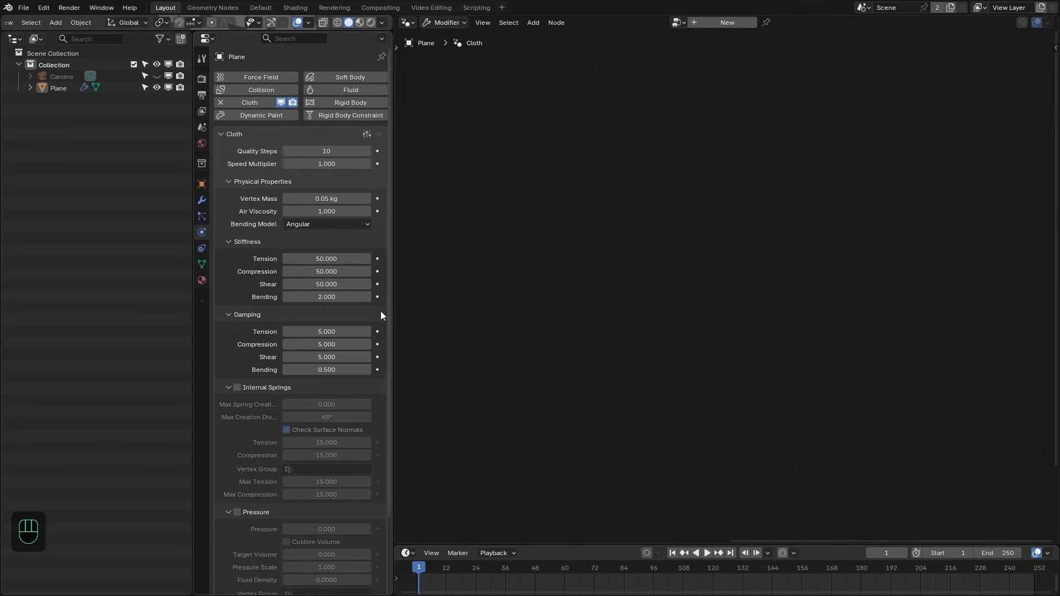
Set the cloth's damping to 10 for Tension, Compression and Shear, and 0.25 for Bending.
{"action": "left_click", "coordinate": [334, 331]}
{"action": "type", "text": "10"}
{"action": "key", "text": "Tab"}
{"action": "type", "text": "10"}
{"action": "key", "text": "Tab"}
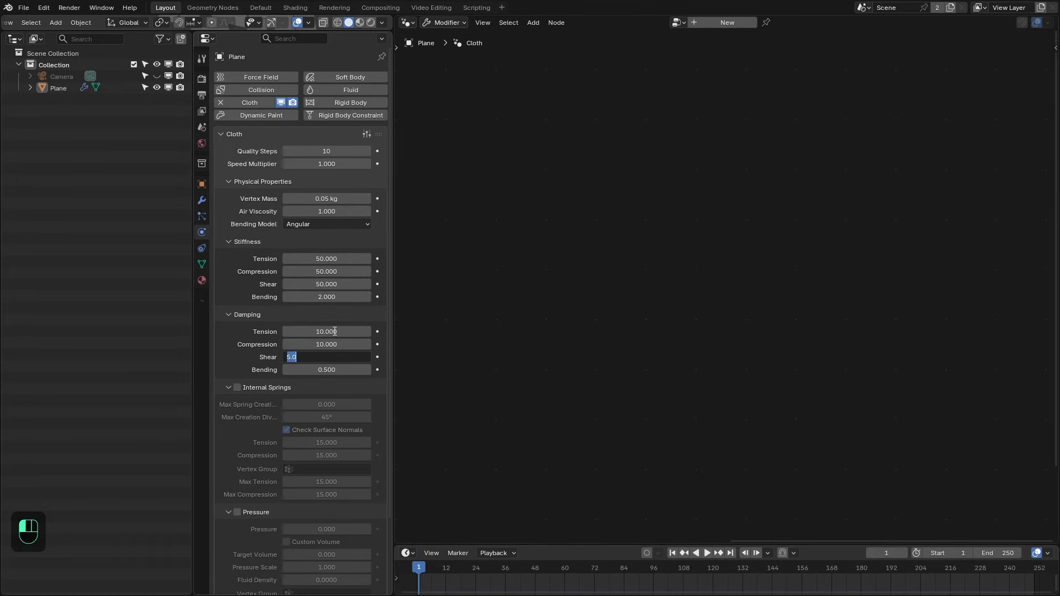
{"action": "type", "text": "10"}
{"action": "key", "text": "Tab"}
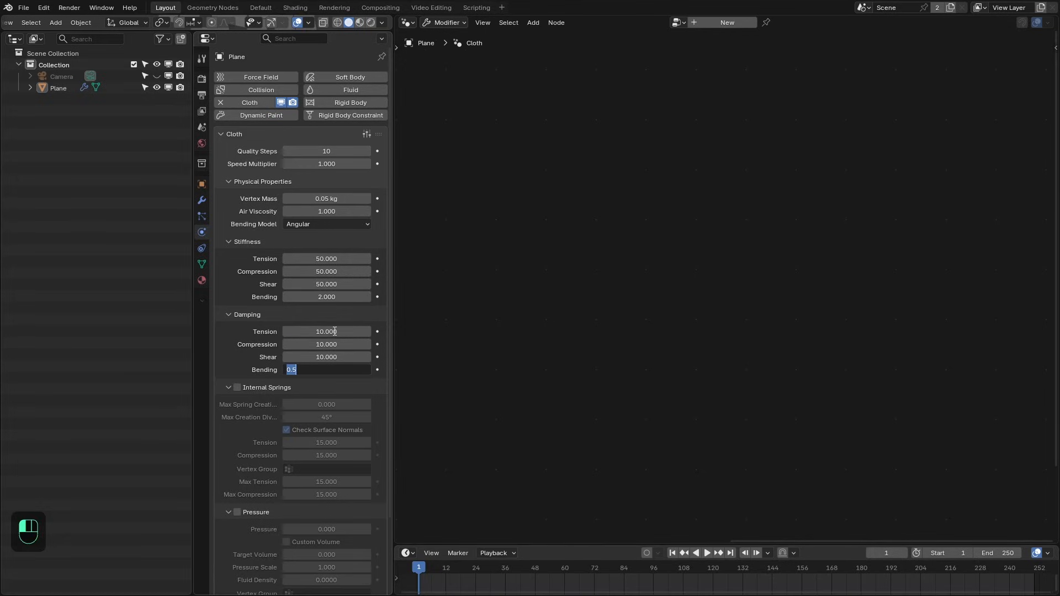
{"action": "key", "text": "Return"}
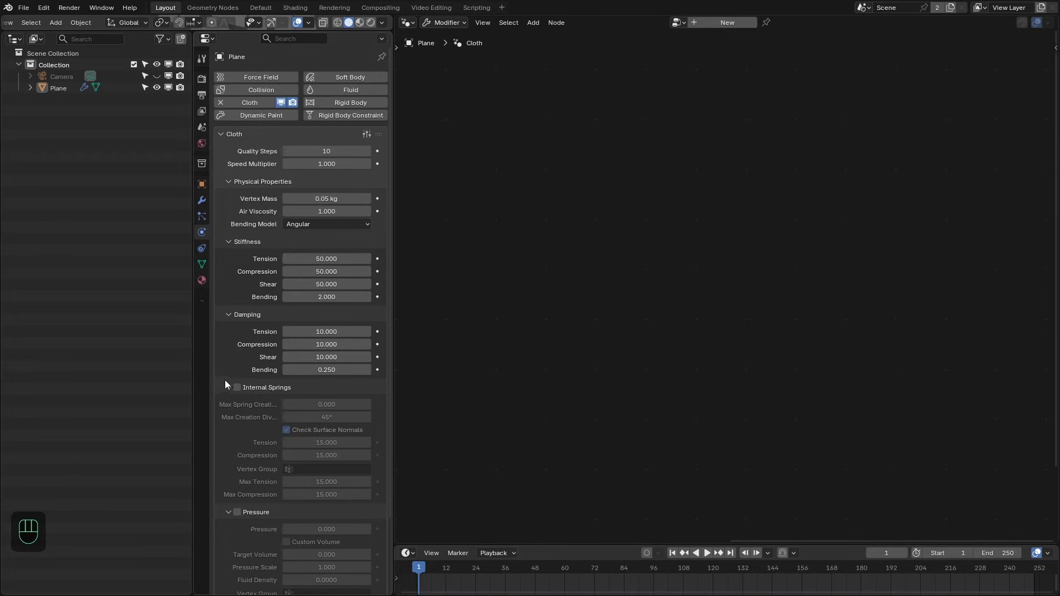
Collapse the cloth's Internal Springs and Pressure settings, and expand Shape to show the Pin Group.
{"action": "left_click_drag", "start_coordinate": [228, 386], "coordinate": [231, 430]}
{"action": "left_click", "coordinate": [236, 433]}
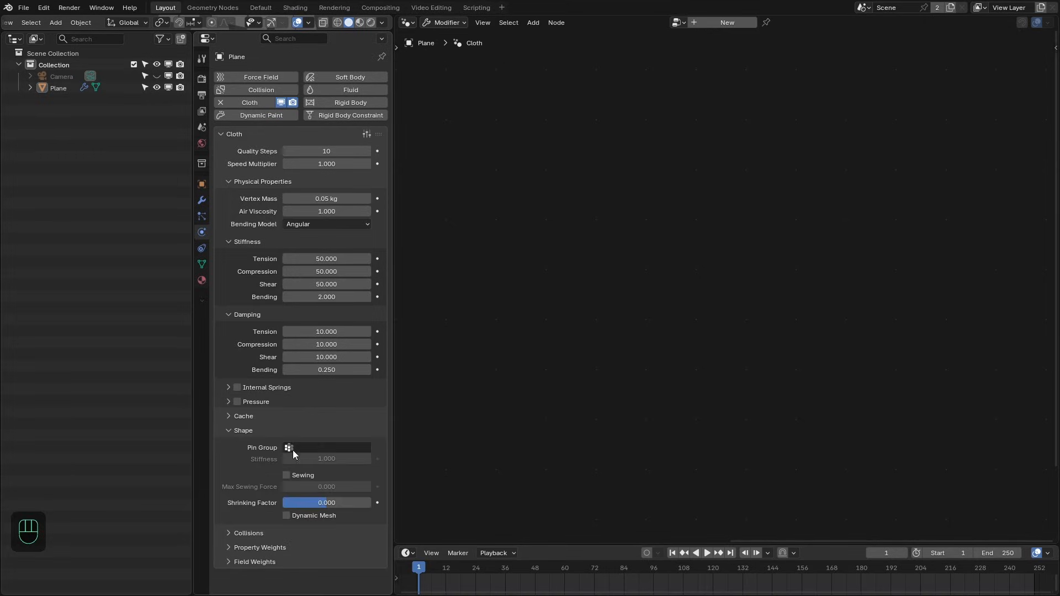
{"action": "left_click", "coordinate": [301, 449]}
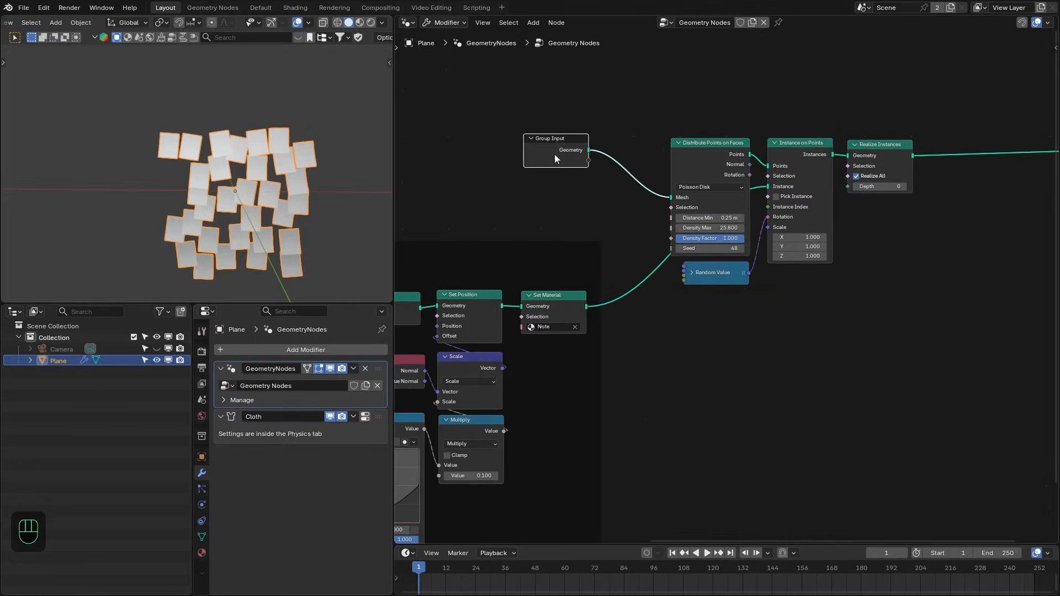
Temporarily disable the Geometry Nodes modifier to add a vertex group to the plane, and re-enable the modifier.
{"action": "mouse_move", "coordinate": [554, 154]}
{"action": "left_mouse_down"}
{"action": "mouse_move", "coordinate": [545, 163]}
{"action": "mouse_move", "coordinate": [556, 154]}
{"action": "left_mouse_up"}
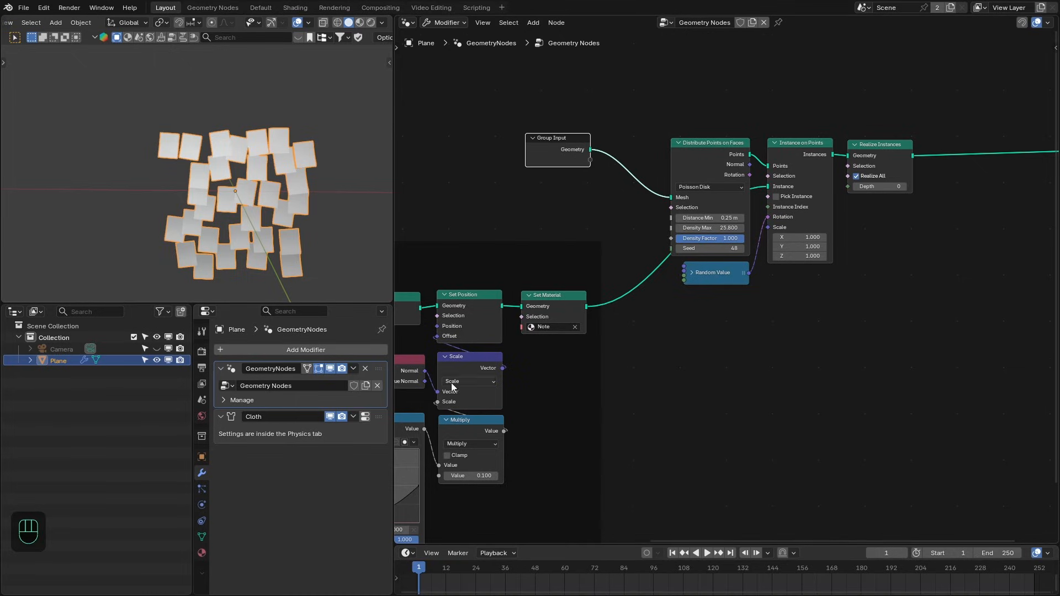
{"action": "middle_click_drag", "start_coordinate": [573, 248], "coordinate": [585, 287]}
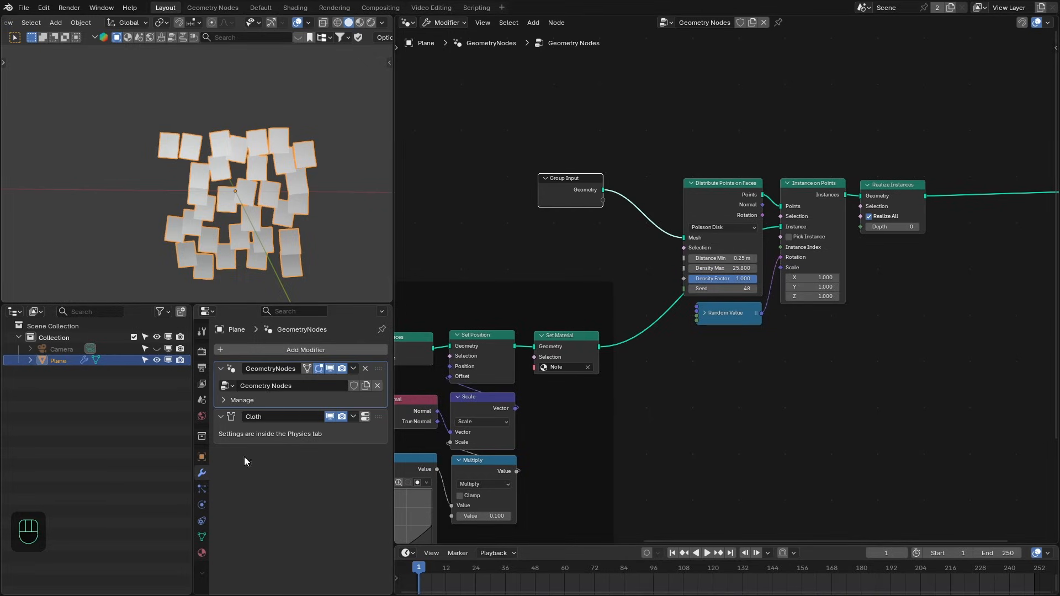
{"action": "left_click", "coordinate": [329, 369]}
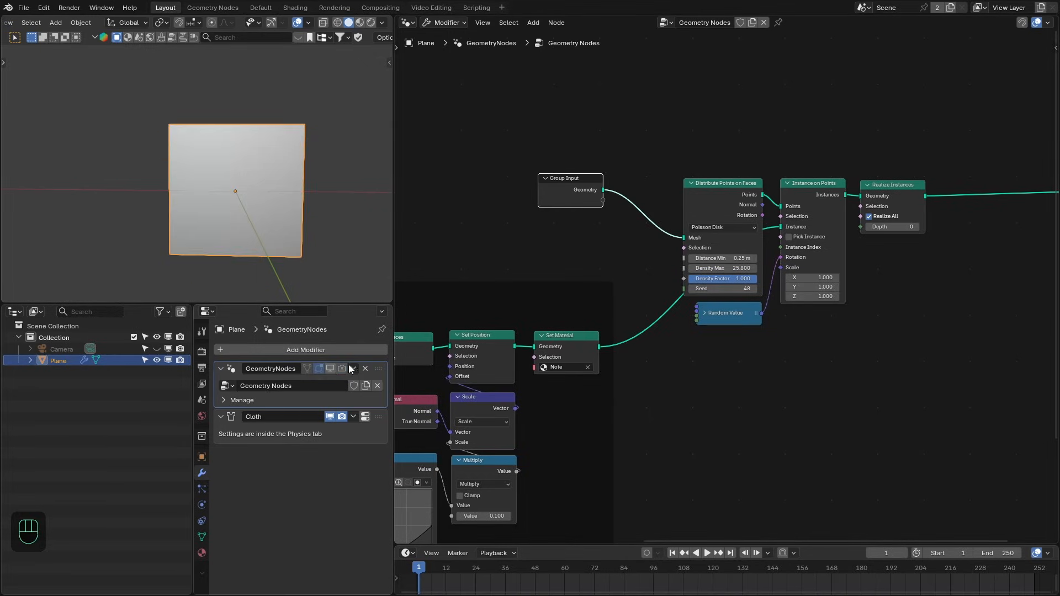
{"action": "left_click", "coordinate": [201, 537]}
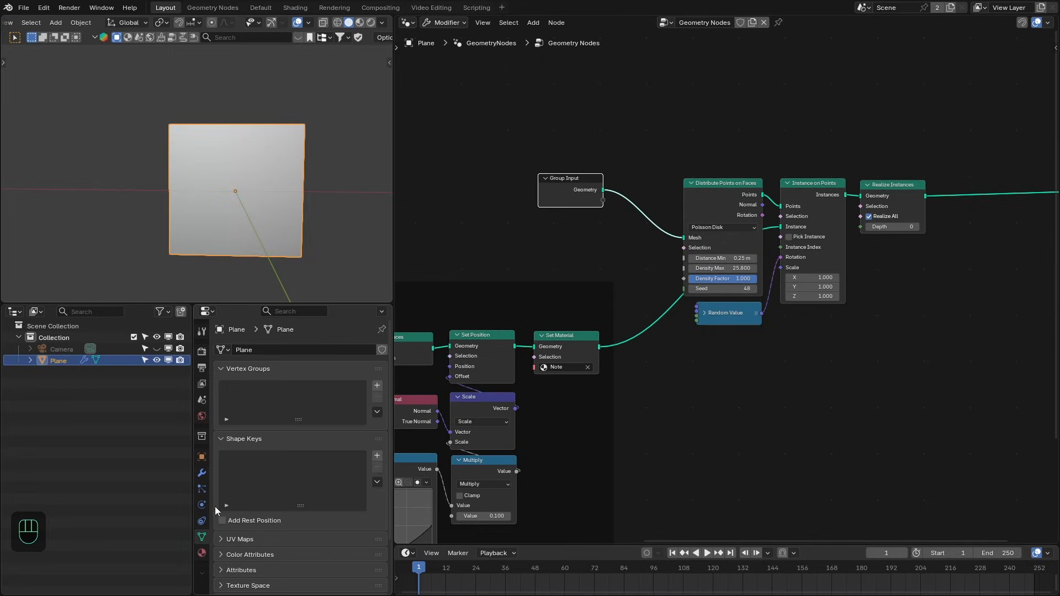
{"action": "left_click", "coordinate": [377, 385]}
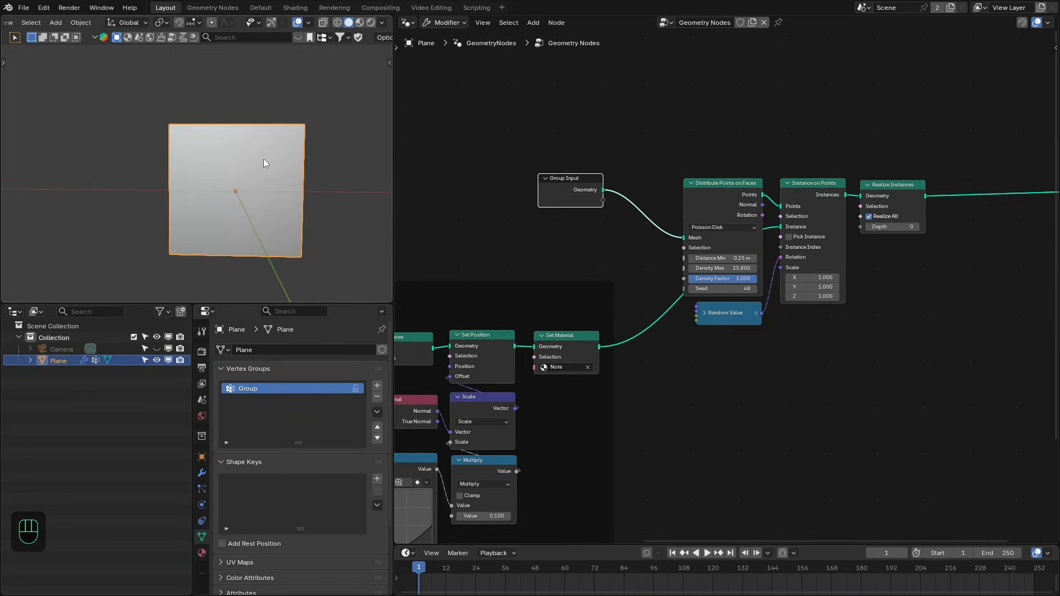
{"action": "left_click", "coordinate": [202, 475]}
{"action": "left_click", "coordinate": [330, 368]}
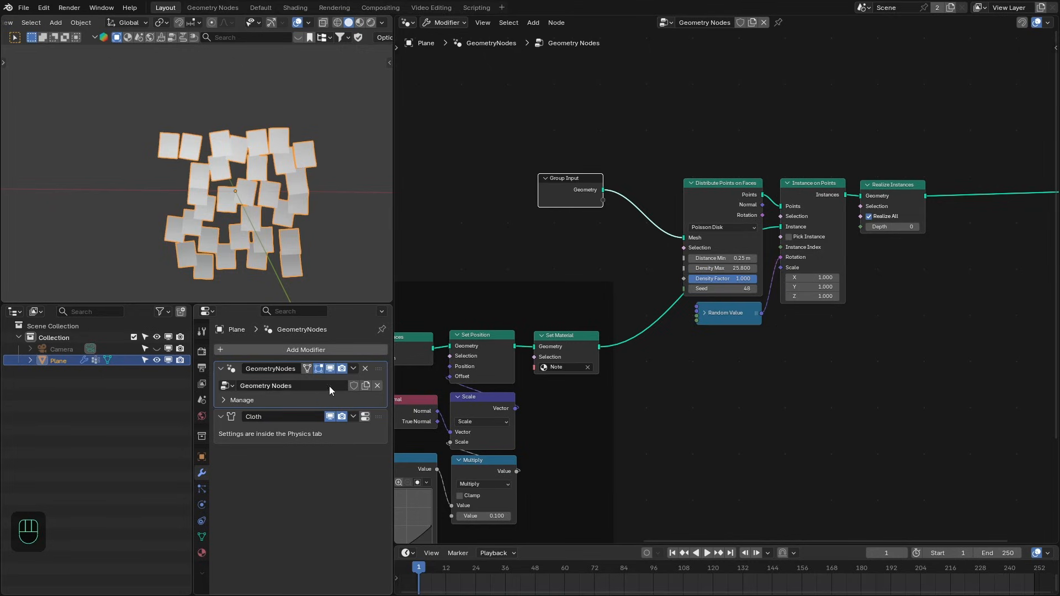
Assign the vertex group "Group" as the cloth's Pin Group.
{"action": "left_click", "coordinate": [364, 417]}
{"action": "scroll", "coordinate": [317, 481], "scroll_direction": "down", "scroll_amount": 10}
{"action": "left_click", "coordinate": [309, 458]}
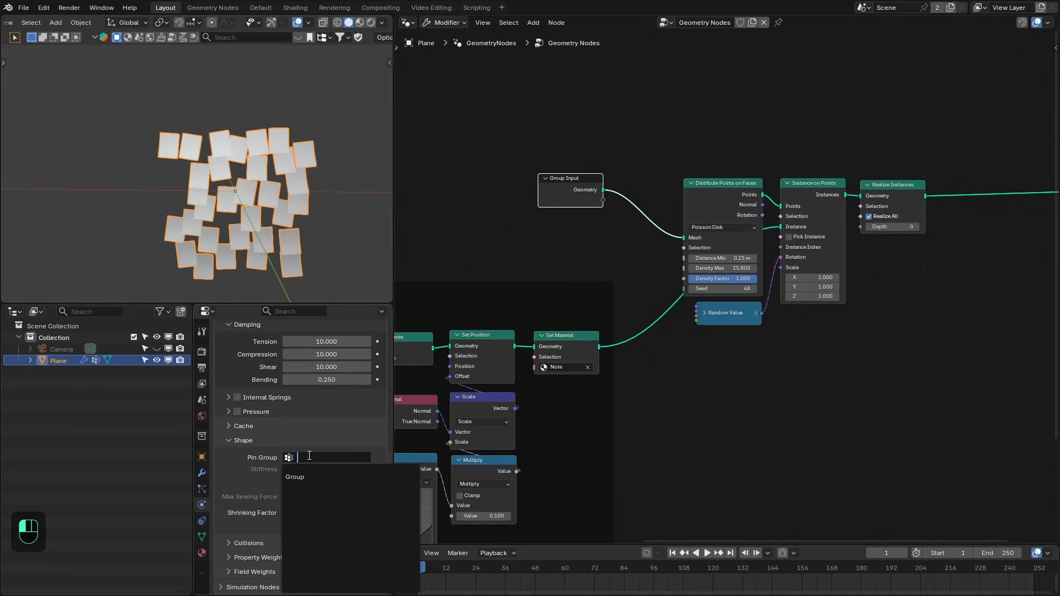
{"action": "left_click", "coordinate": [293, 476]}
Play the cloth simulation from the first frame, and stop it partway.
{"action": "key", "text": "Home"}
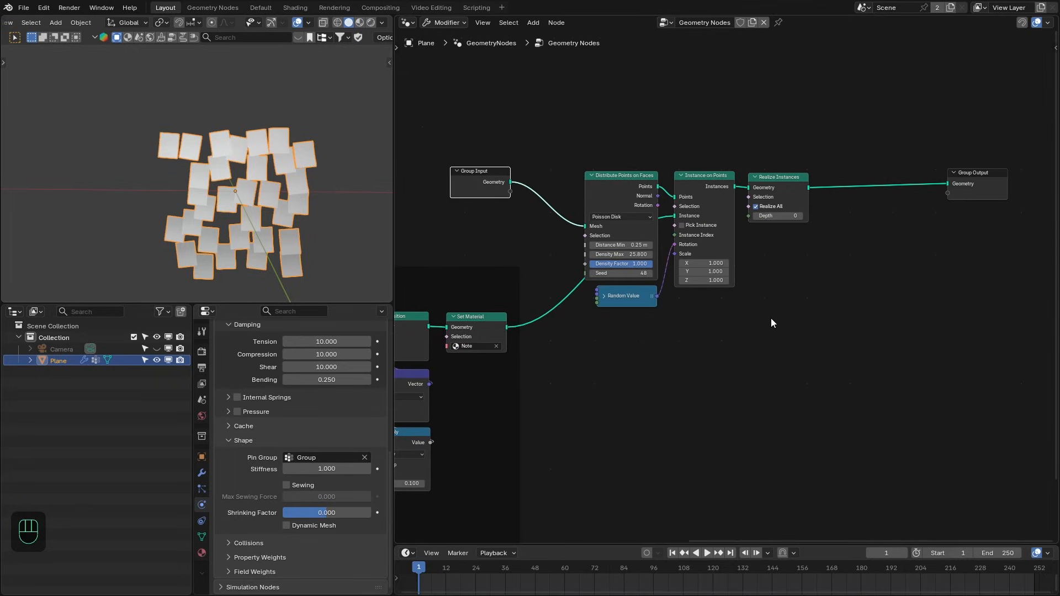
{"action": "key", "text": "shift+Right"}
{"action": "key", "text": "shift+Left"}
{"action": "key", "text": "space"}
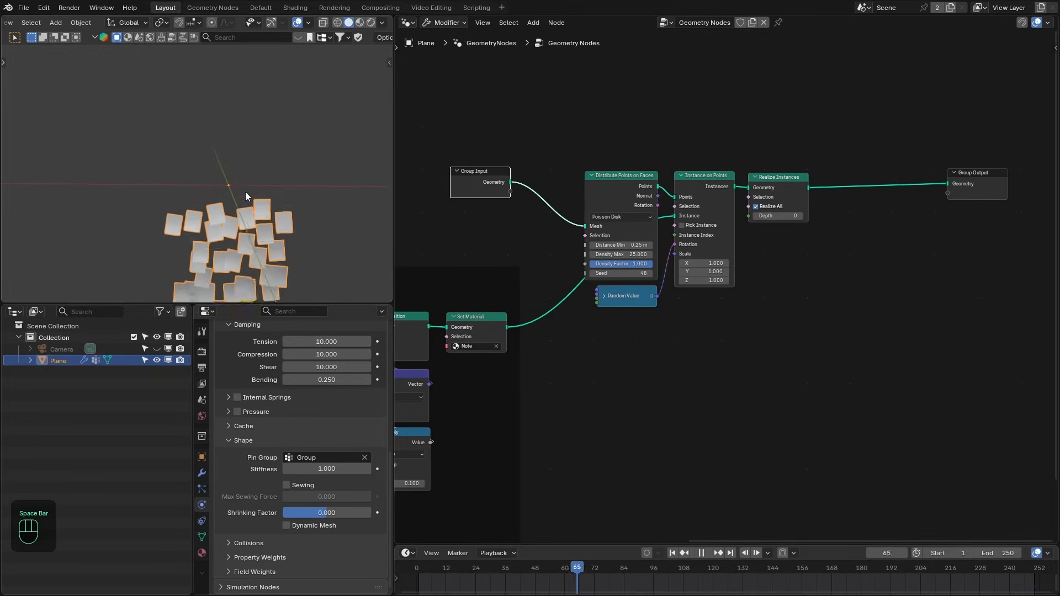
{"action": "key", "text": "space"}
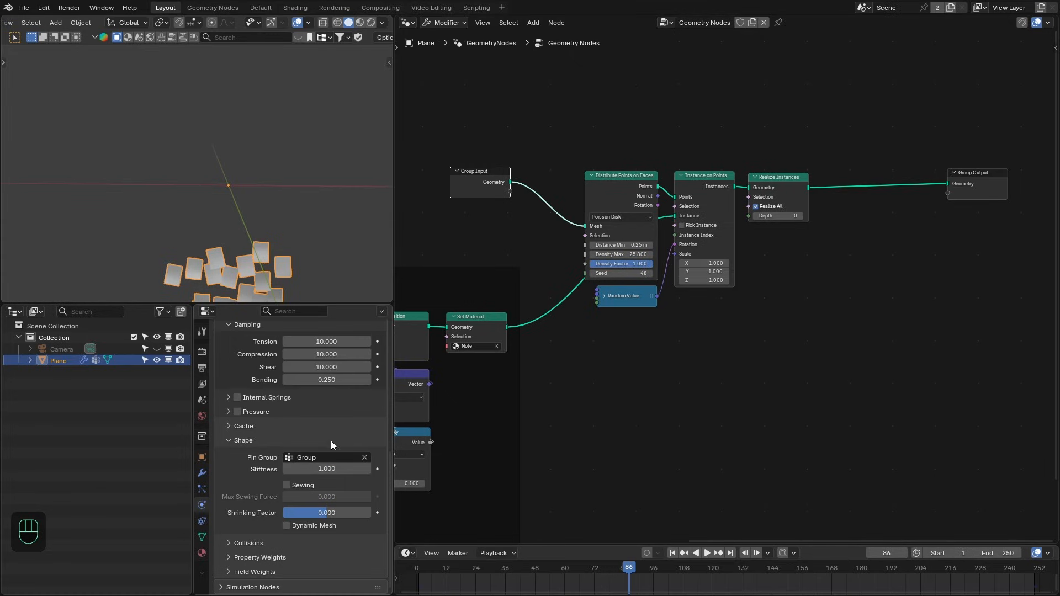
Examine how the Store Named Attribute and Endpoint Selection nodes in the Sticky Note frame define the "Group" attribute.
{"action": "middle_click_drag", "start_coordinate": [704, 386], "coordinate": [689, 439]}
{"action": "scroll", "coordinate": [585, 399], "scroll_direction": "up", "scroll_amount": 2}
{"action": "middle_click_drag", "start_coordinate": [585, 399], "coordinate": [673, 406]}
{"action": "scroll", "coordinate": [671, 412], "scroll_direction": "down", "scroll_amount": 2}
{"action": "scroll", "coordinate": [514, 415], "scroll_direction": "down", "scroll_amount": 1}
{"action": "middle_click_drag", "start_coordinate": [454, 354], "coordinate": [732, 347]}
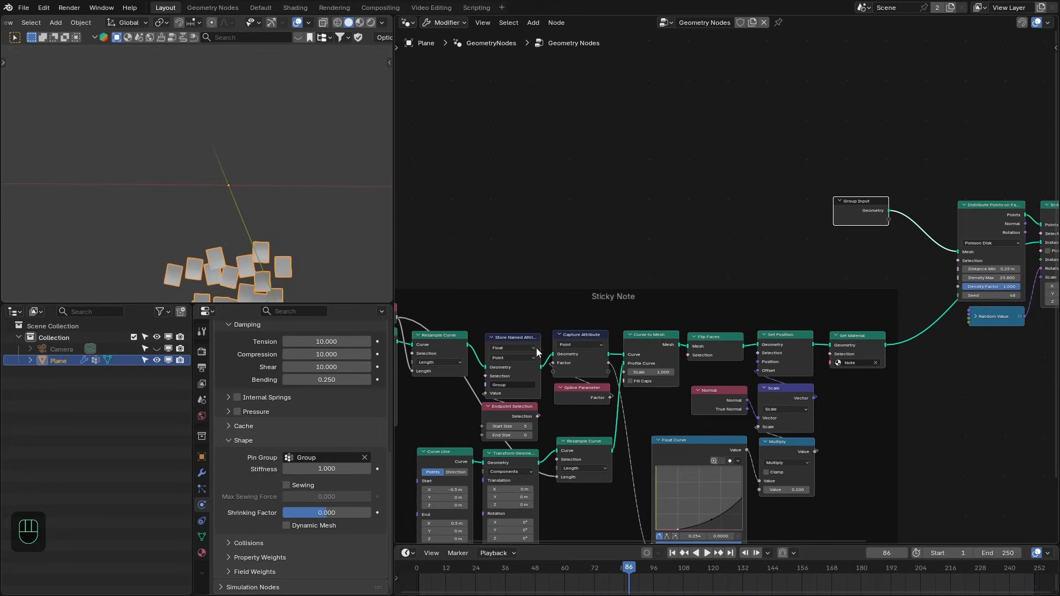
{"action": "left_click_drag", "start_coordinate": [507, 402], "coordinate": [515, 409]}
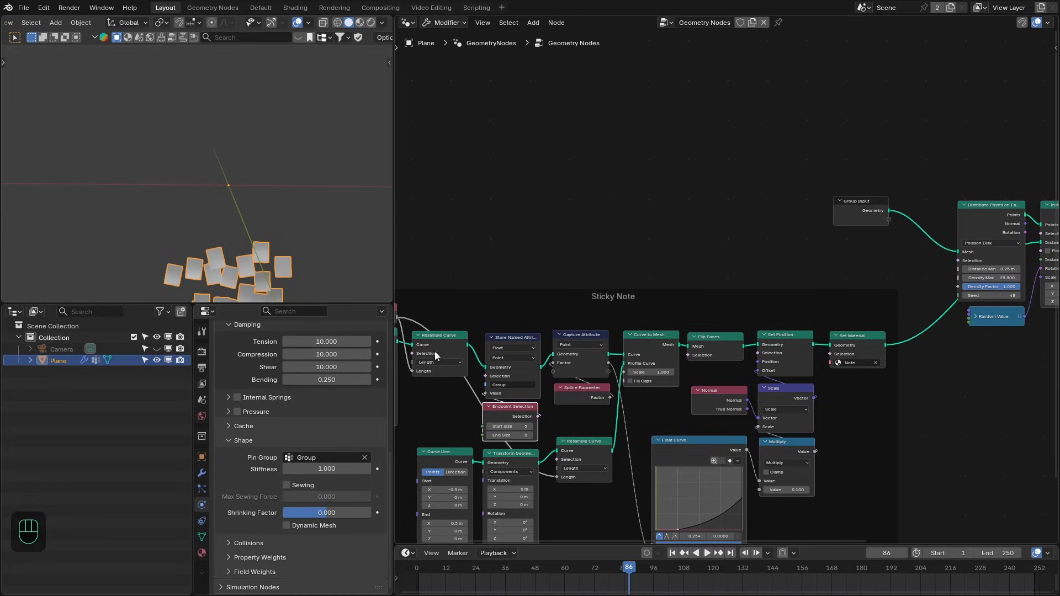
{"action": "middle_click_drag", "start_coordinate": [911, 230], "coordinate": [559, 212]}
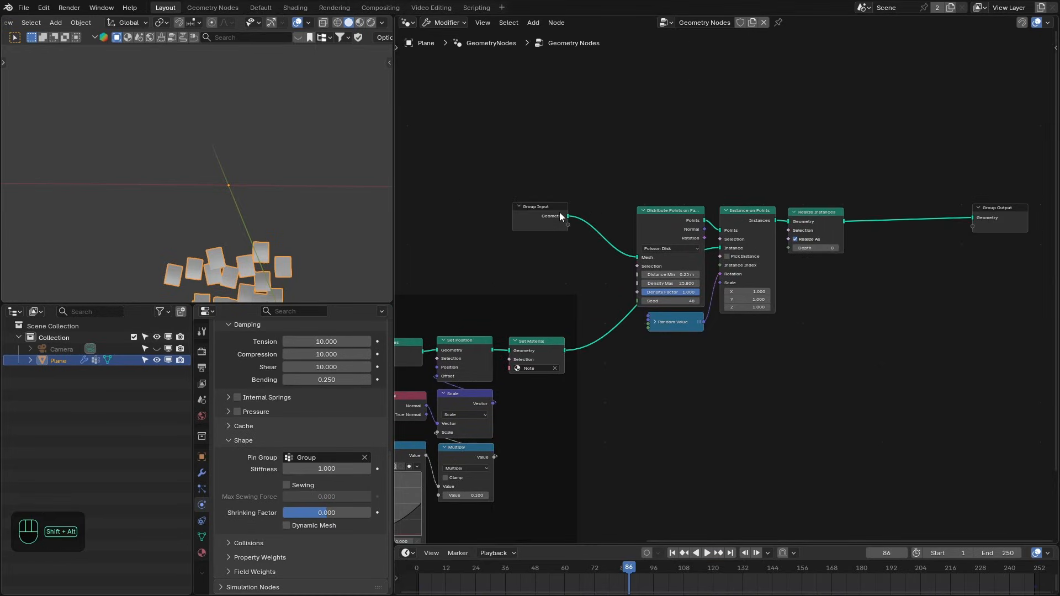
Preview Group Input directly at the output on frame 1, and reconnect Realize Instances to Group Output.
{"action": "left_click", "coordinate": [557, 212], "text": "alt+shift"}
{"action": "left_click_drag", "start_coordinate": [994, 213], "coordinate": [964, 192]}
{"action": "key", "text": "shift+Left"}
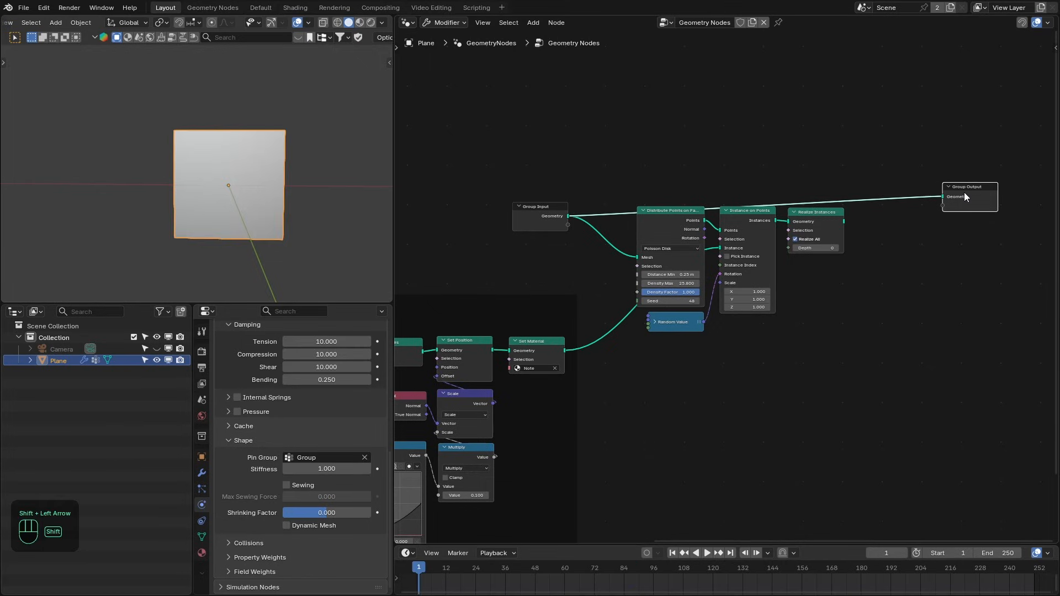
{"action": "left_click", "coordinate": [838, 214], "text": "alt+shift"}
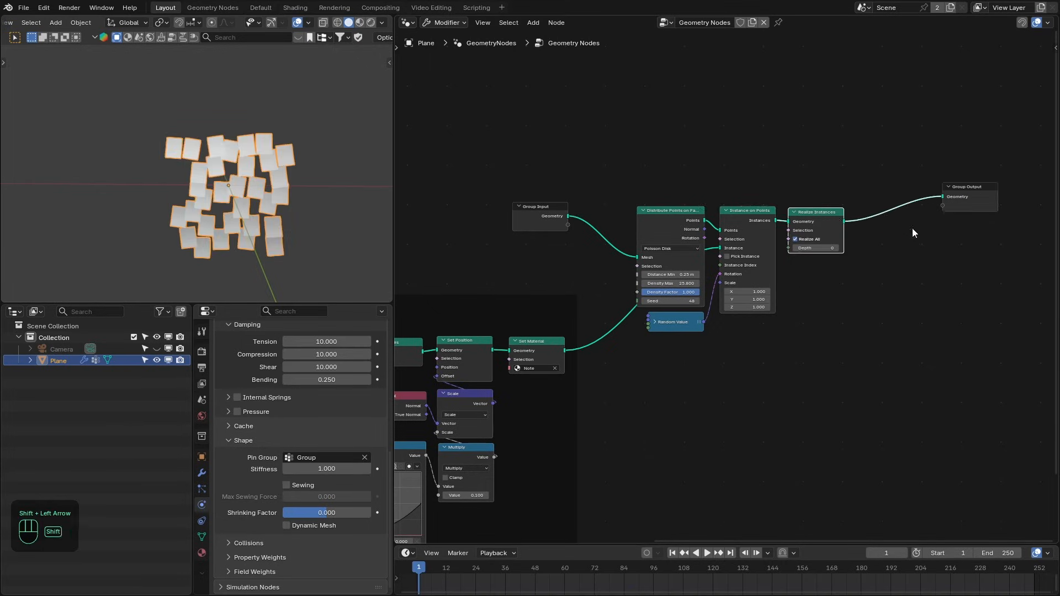
{"action": "left_click_drag", "start_coordinate": [1023, 234], "coordinate": [1007, 251]}
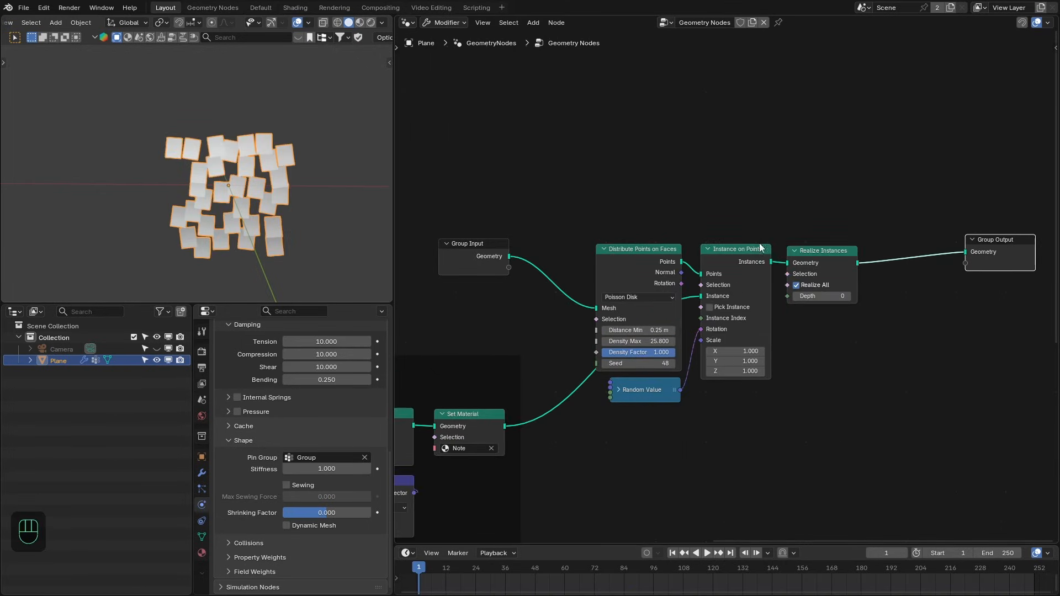
Add a Join Geometry node that merges the Group Input geometry with Realize Instances before Group Output.
{"action": "middle_click_drag", "start_coordinate": [760, 248], "coordinate": [743, 273]}
{"action": "left_click_drag", "start_coordinate": [472, 284], "coordinate": [464, 192]}
{"action": "left_click_drag", "start_coordinate": [483, 190], "coordinate": [671, 193]}
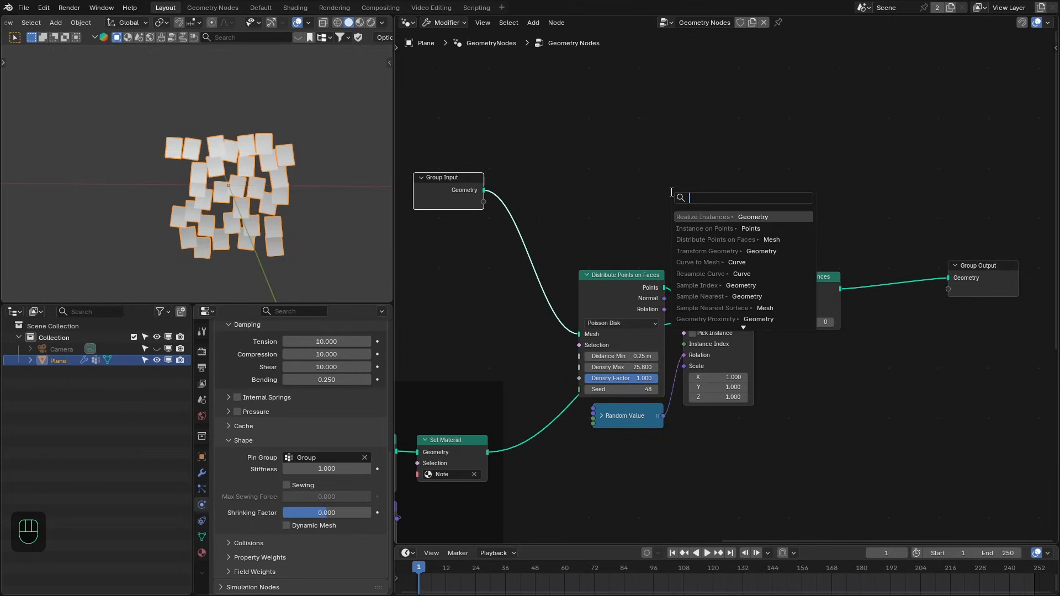
{"action": "type", "text": "join"}
{"action": "key", "text": "Return"}
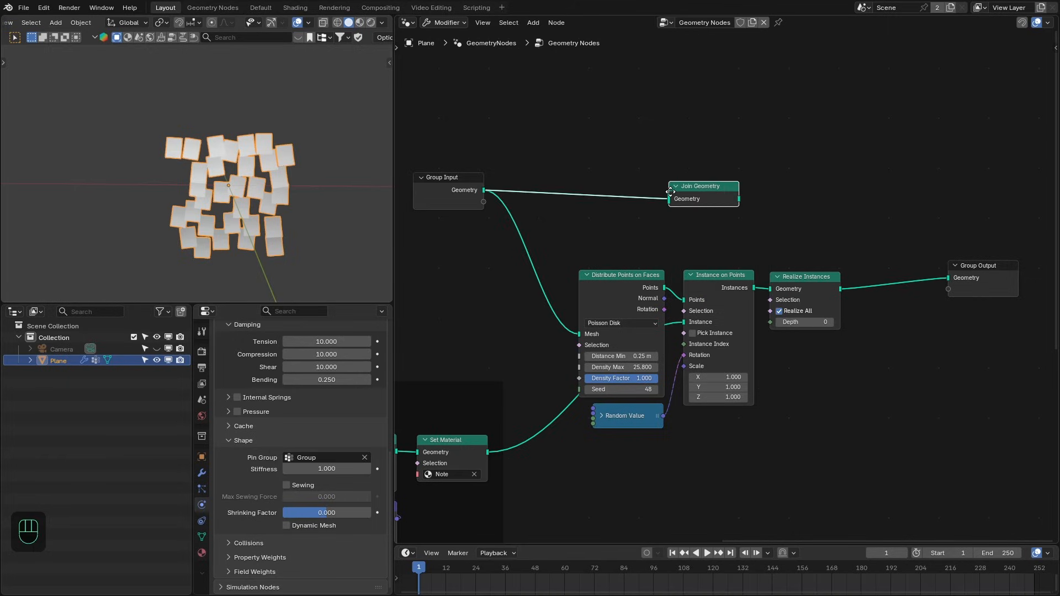
{"action": "left_click", "coordinate": [893, 187]}
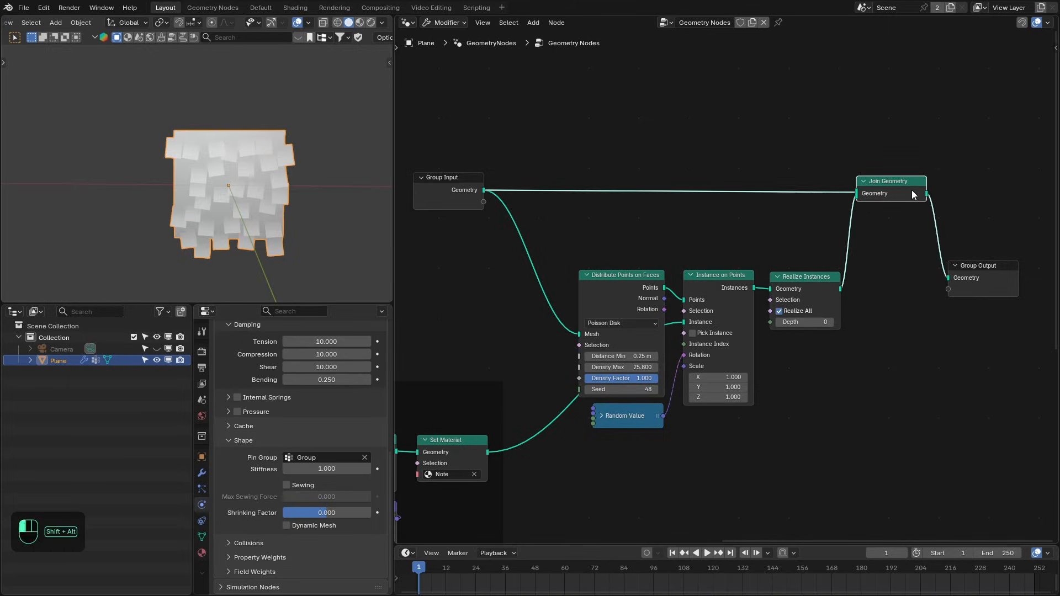
Line up Group Input, Join Geometry and Group Output in a row above the distribution nodes.
{"action": "left_click_drag", "start_coordinate": [977, 246], "coordinate": [968, 172]}
{"action": "left_click_drag", "start_coordinate": [419, 139], "coordinate": [1018, 218]}
{"action": "left_click_drag", "start_coordinate": [986, 197], "coordinate": [996, 227]}
{"action": "left_click", "coordinate": [866, 156]}
Play the simulation of the joined geometry from the first frame while viewing the notes from an angle, and stop it.
{"action": "key", "text": "shift+Right"}
{"action": "key", "text": "shift+Left"}
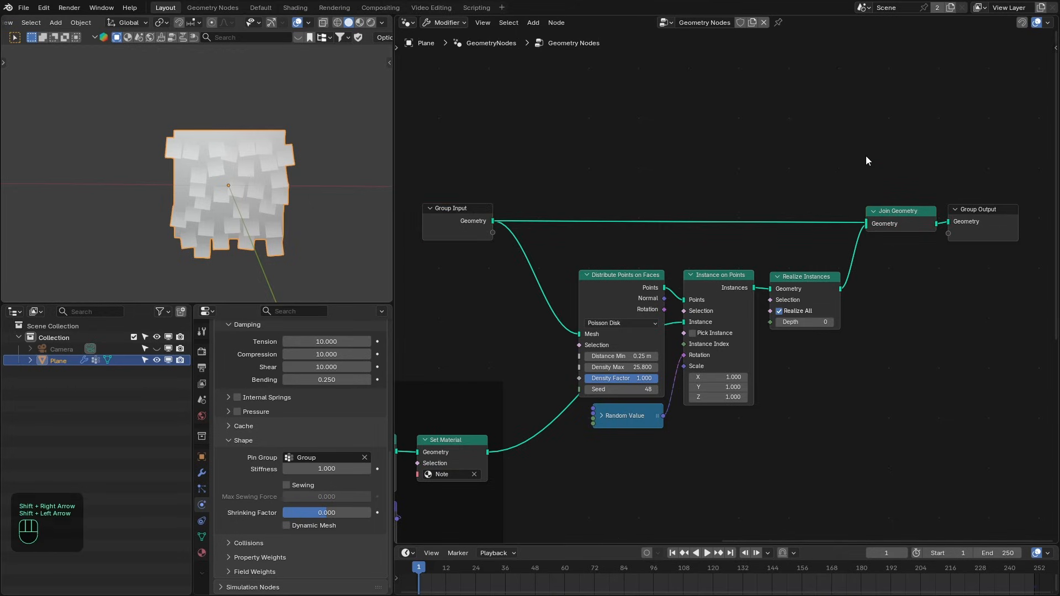
{"action": "key", "text": "space"}
{"action": "middle_click_drag", "start_coordinate": [278, 184], "coordinate": [275, 187]}
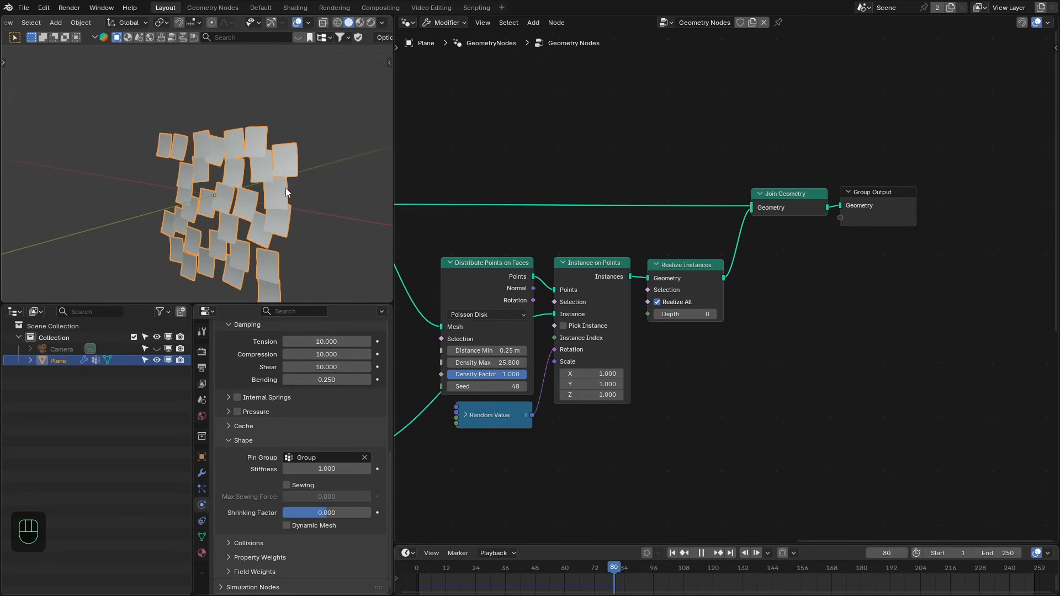
{"action": "key", "text": "space"}
Examine the Endpoint Selection pinning in the Sticky Note frame and the Realize Instances node feeding Join Geometry.
{"action": "middle_click_drag", "start_coordinate": [499, 453], "coordinate": [495, 277]}
{"action": "left_click", "coordinate": [510, 360]}
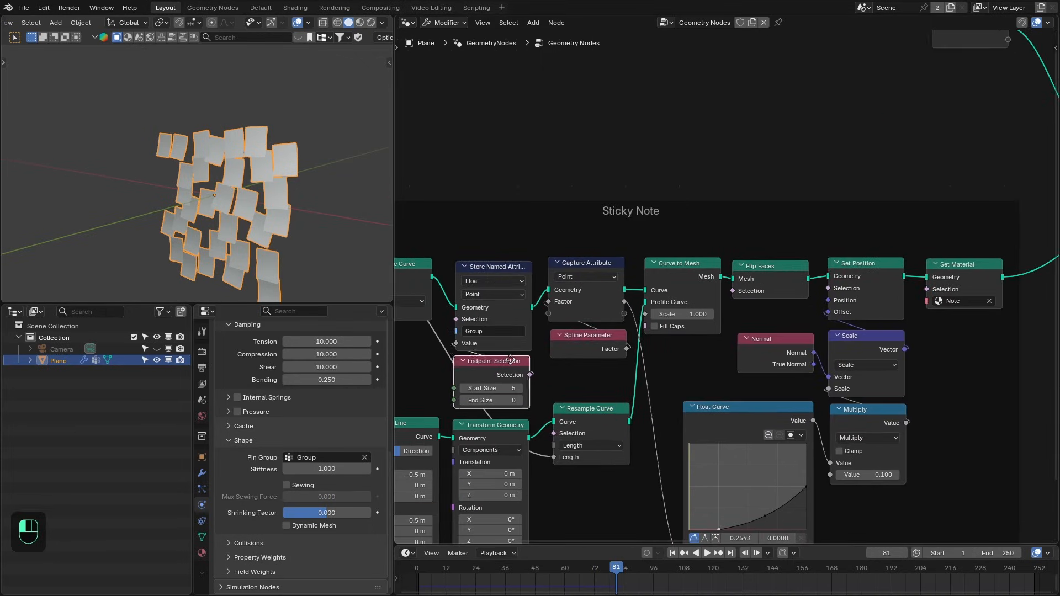
{"action": "left_click_drag", "start_coordinate": [510, 360], "coordinate": [514, 360]}
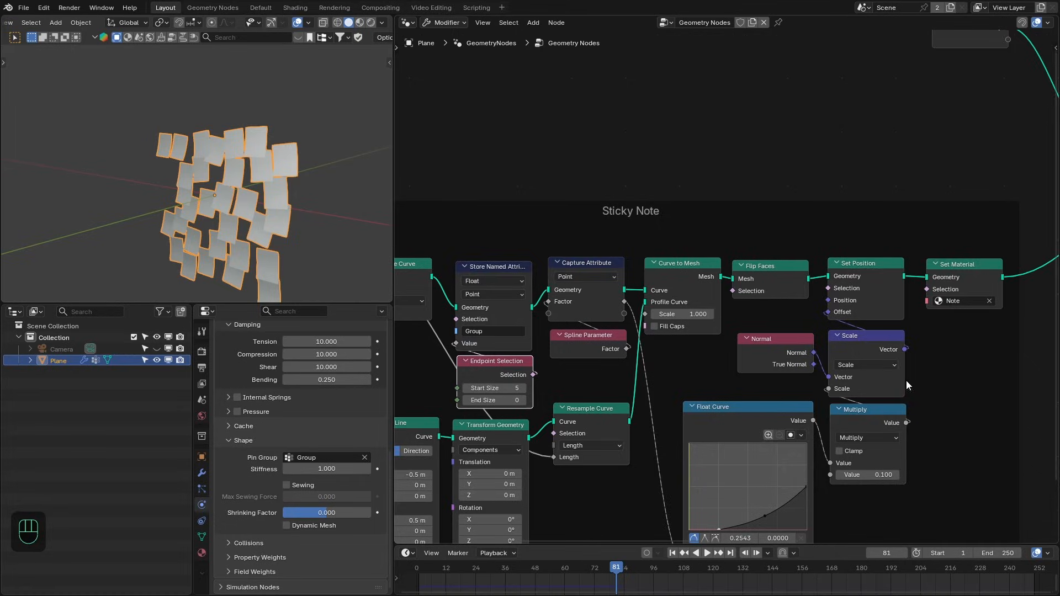
{"action": "scroll", "coordinate": [920, 383], "scroll_direction": "down", "scroll_amount": 1}
{"action": "middle_click_drag", "start_coordinate": [994, 371], "coordinate": [465, 469]}
{"action": "scroll", "coordinate": [685, 331], "scroll_direction": "up", "scroll_amount": 3}
{"action": "middle_click_drag", "start_coordinate": [751, 287], "coordinate": [703, 312]}
{"action": "left_click", "coordinate": [758, 215]}
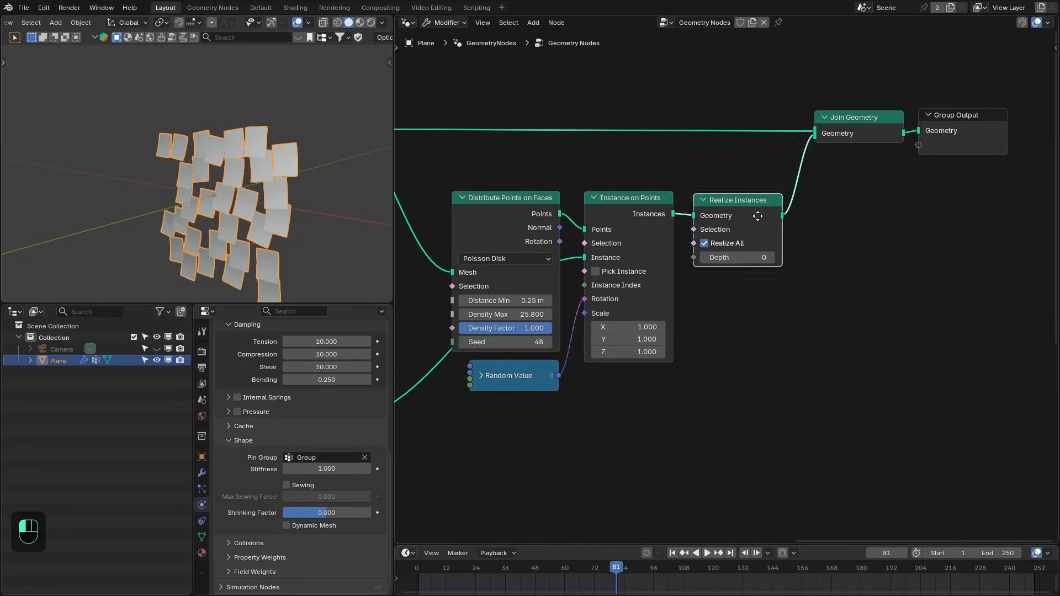
{"action": "left_click_drag", "start_coordinate": [758, 216], "coordinate": [755, 214]}
Move Join Geometry and Group Output farther from Realize Instances to make room for another node.
{"action": "scroll", "coordinate": [795, 224], "scroll_direction": "down", "scroll_amount": 4}
{"action": "scroll", "coordinate": [803, 227], "scroll_direction": "up", "scroll_amount": 1}
{"action": "middle_click_drag", "start_coordinate": [803, 227], "coordinate": [780, 232]}
{"action": "left_click_drag", "start_coordinate": [755, 154], "coordinate": [893, 181]}
{"action": "left_click_drag", "start_coordinate": [896, 182], "coordinate": [1038, 181]}
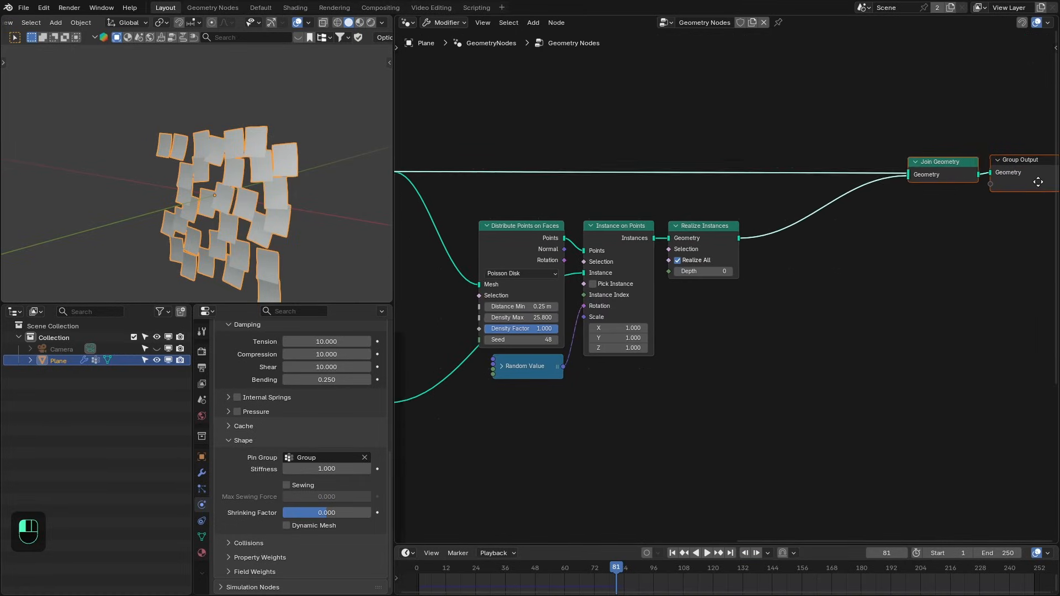
Insert a Store Named Attribute node after Realize Instances that stores the Group attribute with a value of 1.
{"action": "key", "text": "shift+a"}
{"action": "mouse_move", "coordinate": [775, 251]}
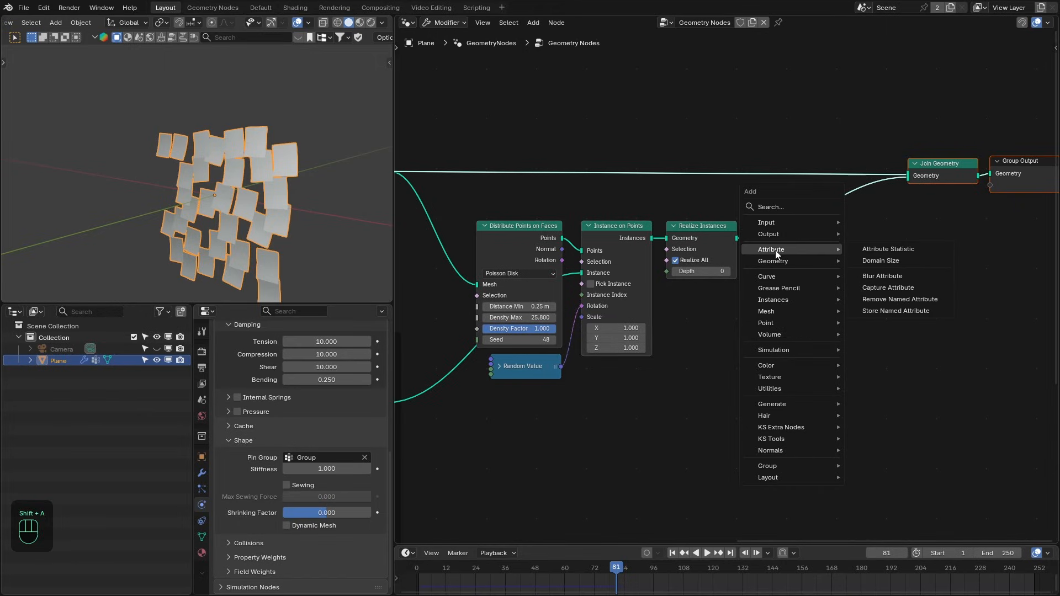
{"action": "left_click", "coordinate": [883, 311]}
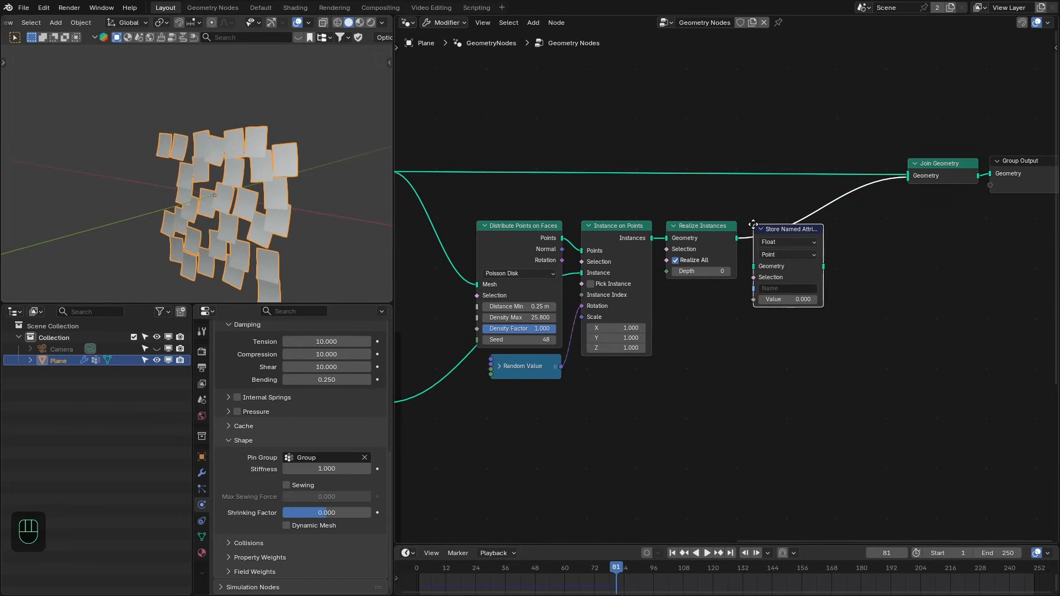
{"action": "left_click", "coordinate": [753, 224]}
{"action": "scroll", "coordinate": [843, 278], "scroll_direction": "up", "scroll_amount": 1}
{"action": "left_click", "coordinate": [740, 290]}
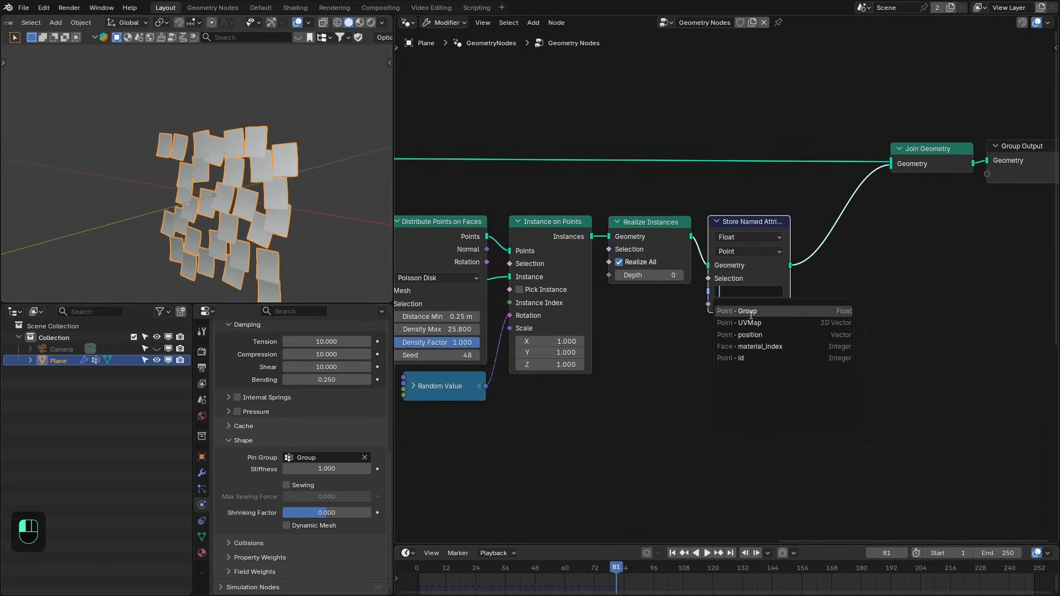
{"action": "left_click", "coordinate": [751, 312]}
{"action": "left_click", "coordinate": [745, 304]}
{"action": "type", "text": "1"}
{"action": "key", "text": "Return"}
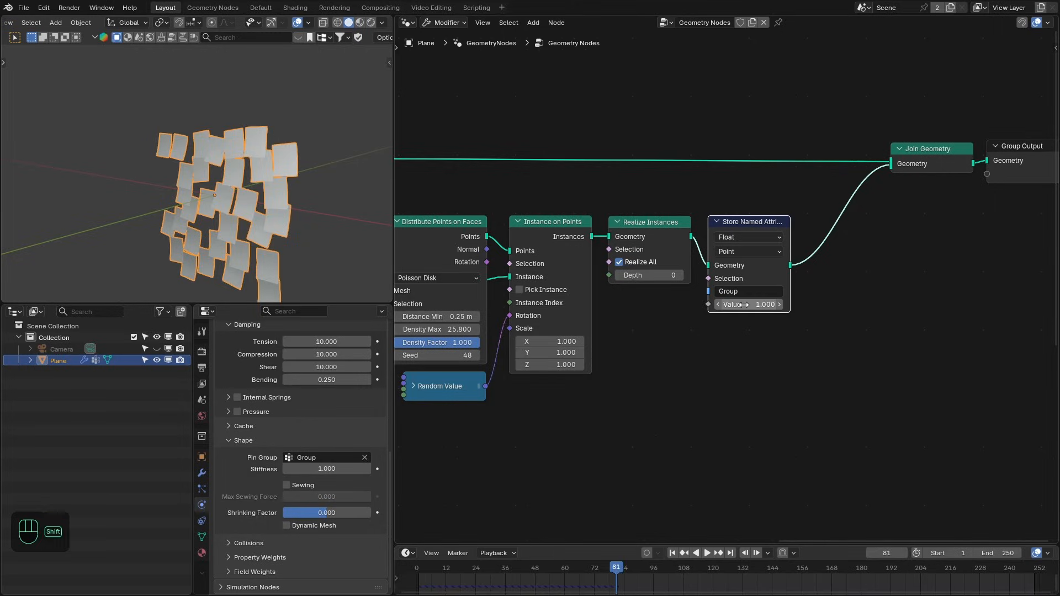
Play the simulation from the first frame, switching the stored Group value to 0 during playback, then restore it to 1 and rewind.
{"action": "key", "text": "shift+Right"}
{"action": "key", "text": "shift+Left"}
{"action": "key", "text": "space"}
{"action": "left_click", "coordinate": [742, 305]}
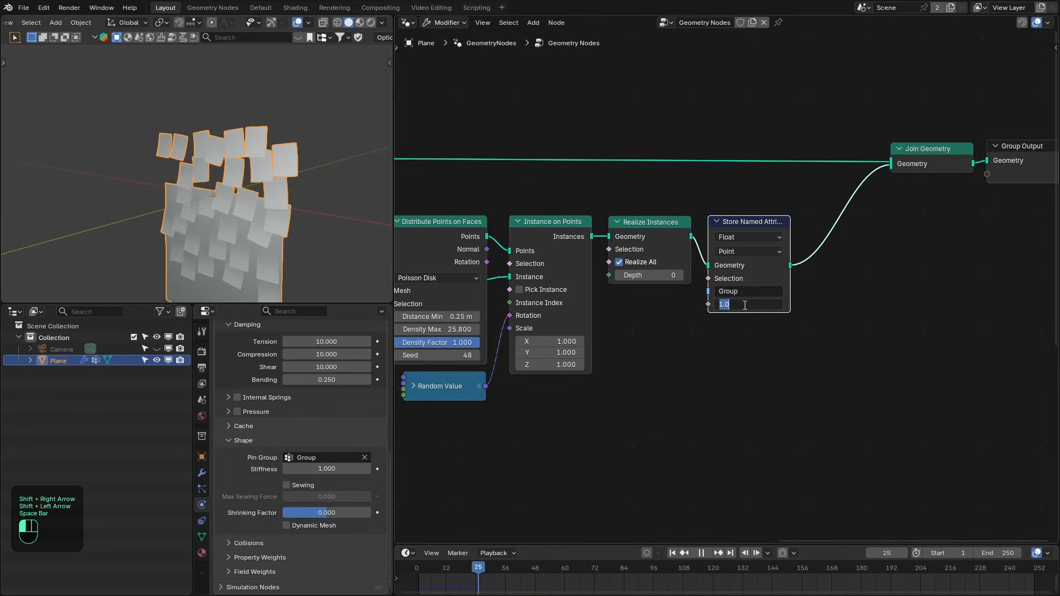
{"action": "type", "text": "0"}
{"action": "key", "text": "Return"}
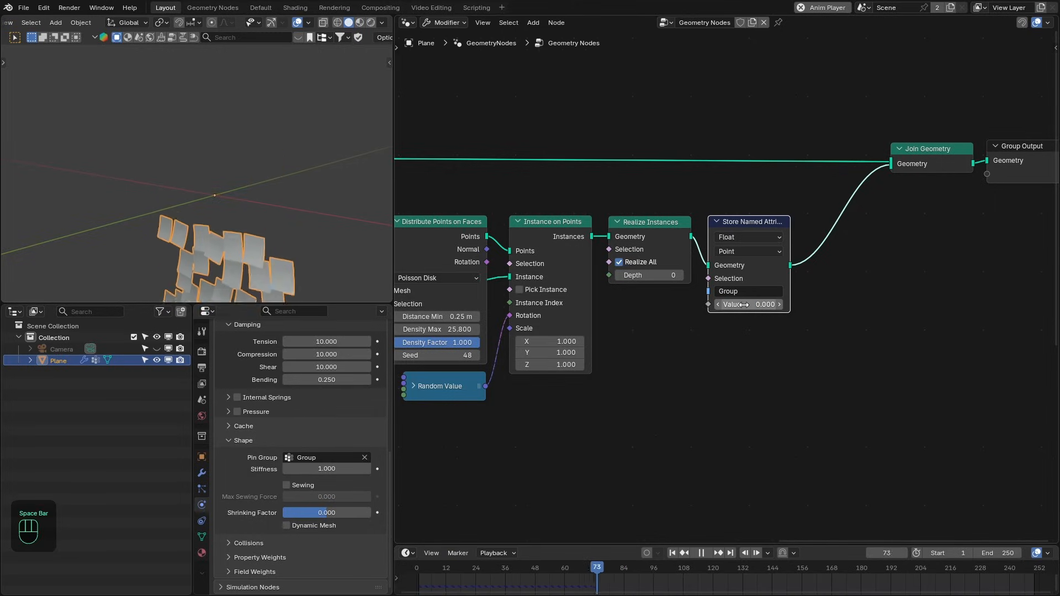
{"action": "key", "text": "space"}
{"action": "left_click", "coordinate": [746, 304]}
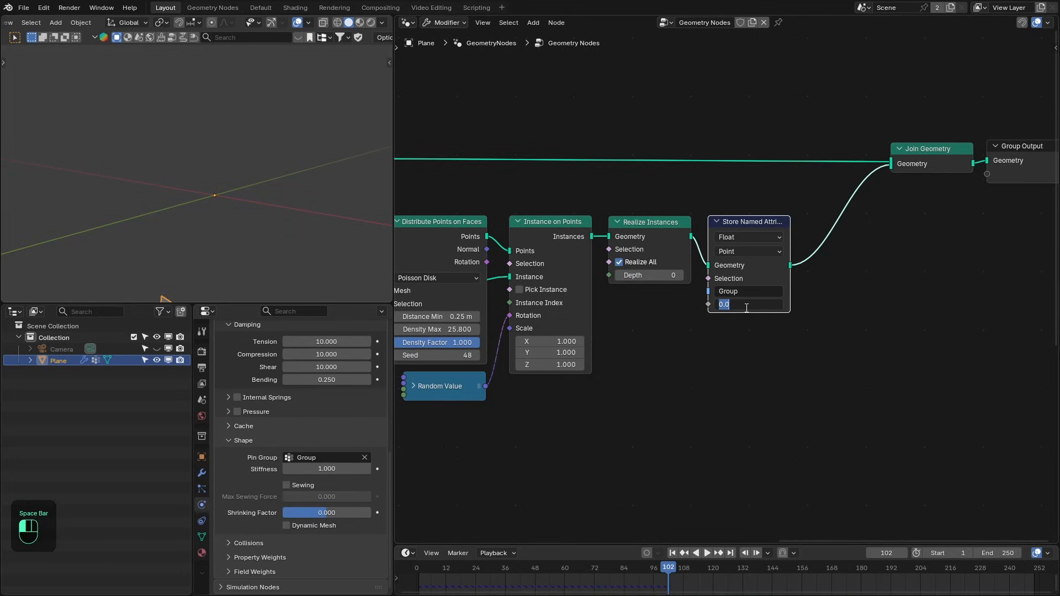
{"action": "key", "text": "Return"}
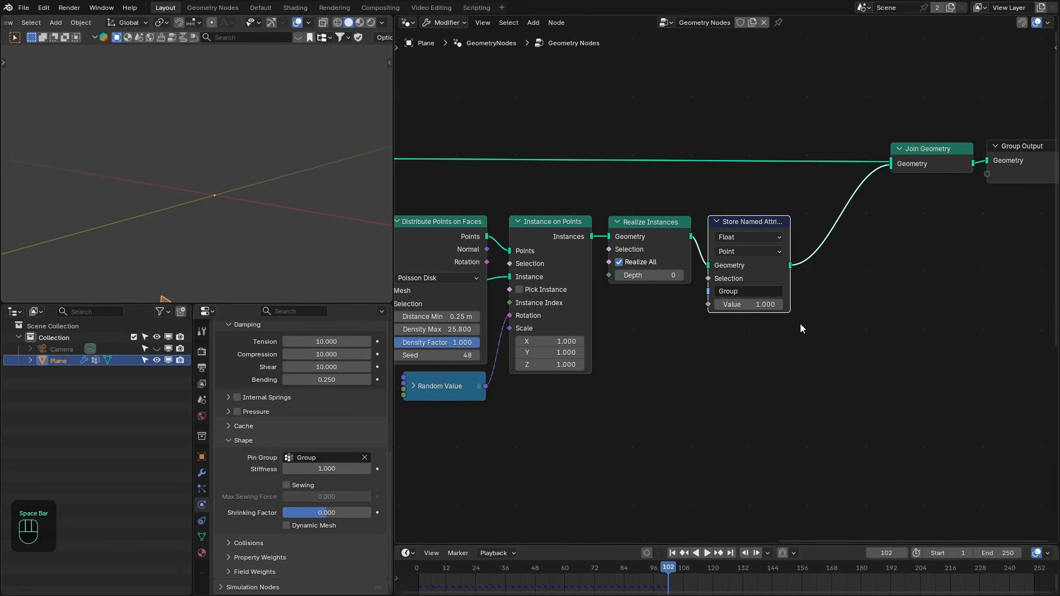
{"action": "key", "text": "shift+Right"}
{"action": "key", "text": "shift+Left"}
Move Join Geometry closer to the Store Named Attribute node.
{"action": "middle_click_drag", "start_coordinate": [859, 250], "coordinate": [735, 292]}
{"action": "left_click_drag", "start_coordinate": [793, 203], "coordinate": [746, 200]}
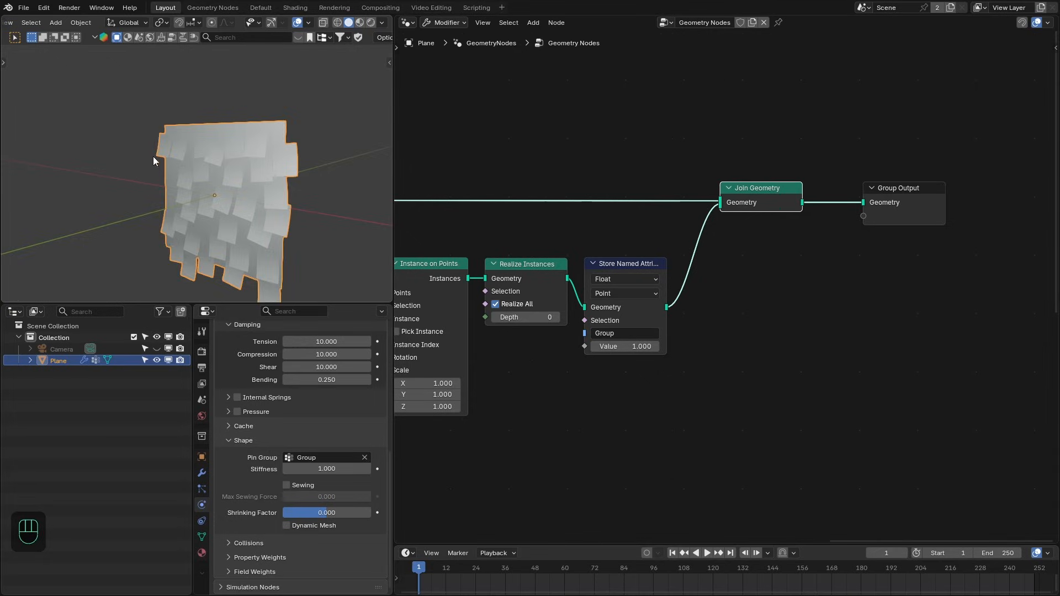
Cut the link from Store Named Attribute to Join Geometry to view the base plane alone, and undo the cut.
{"action": "middle_click_drag", "start_coordinate": [154, 157], "coordinate": [184, 161]}
{"action": "right_click_drag", "start_coordinate": [692, 230], "coordinate": [707, 272], "text": "ctrl+alt"}
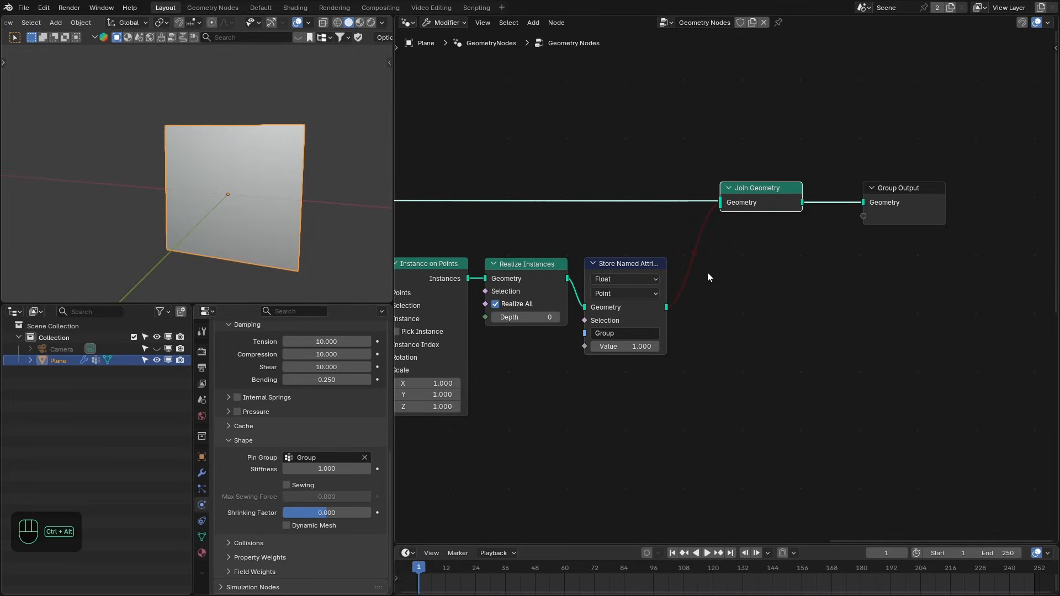
{"action": "key", "text": "ctrl+z"}
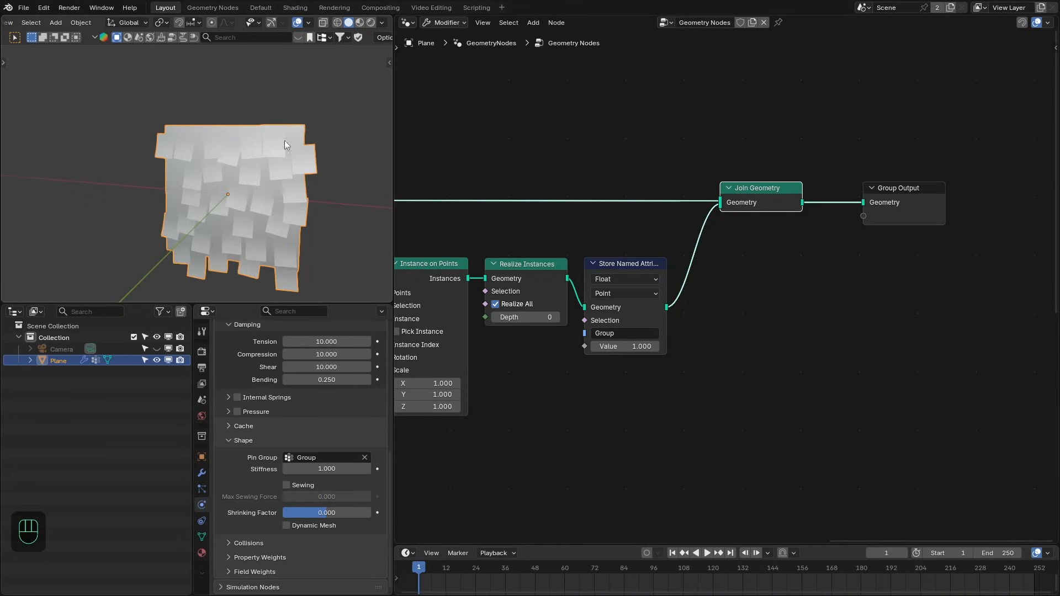
Insert a second Store Named Attribute node on the link from Group Input to Join Geometry.
{"action": "middle_click_drag", "start_coordinate": [806, 184], "coordinate": [856, 218]}
{"action": "scroll", "coordinate": [631, 184], "scroll_direction": "up", "scroll_amount": 1}
{"action": "key", "text": "shift+a"}
{"action": "mouse_move", "coordinate": [623, 174]}
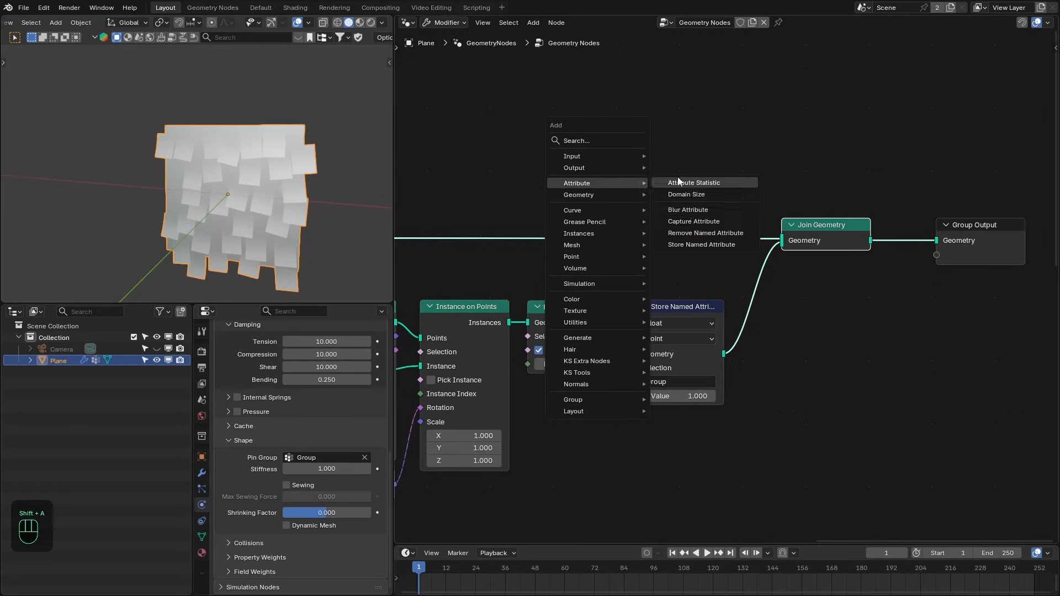
{"action": "left_click", "coordinate": [710, 239]}
{"action": "left_click", "coordinate": [637, 176]}
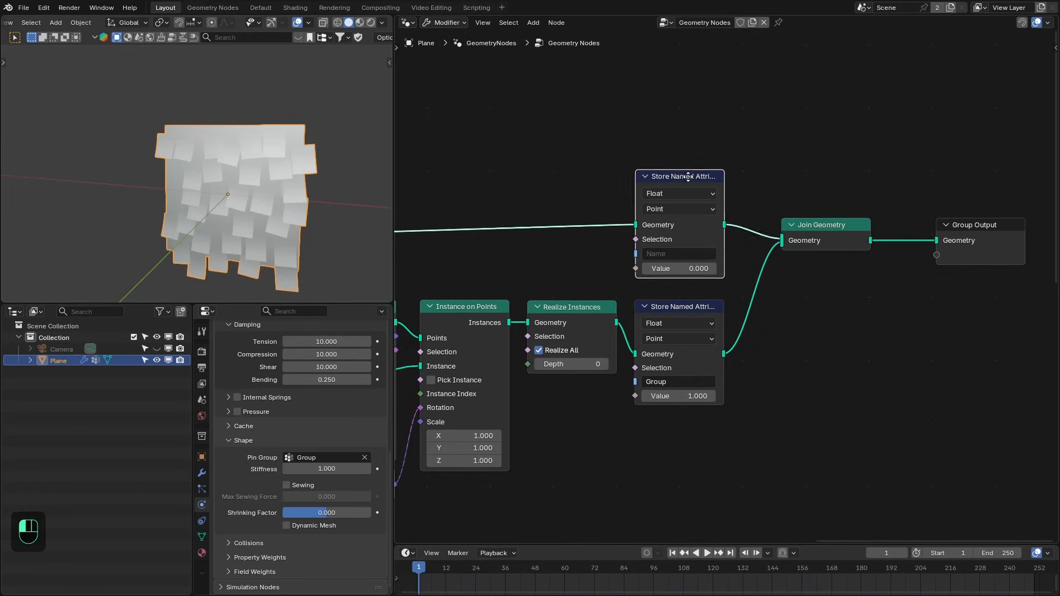
Make the upper Store Named Attribute store a Boolean point attribute called "delete" with its value enabled.
{"action": "left_click", "coordinate": [684, 197]}
{"action": "left_click", "coordinate": [677, 256]}
{"action": "middle_click_drag", "start_coordinate": [677, 257], "coordinate": [748, 262]}
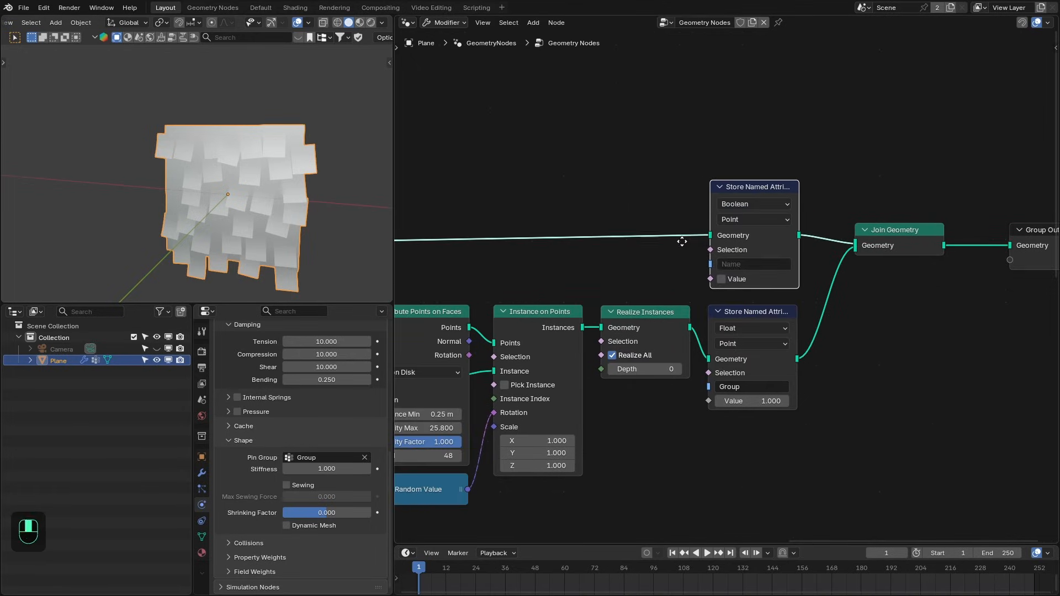
{"action": "left_click", "coordinate": [740, 263]}
{"action": "type", "text": "delete"}
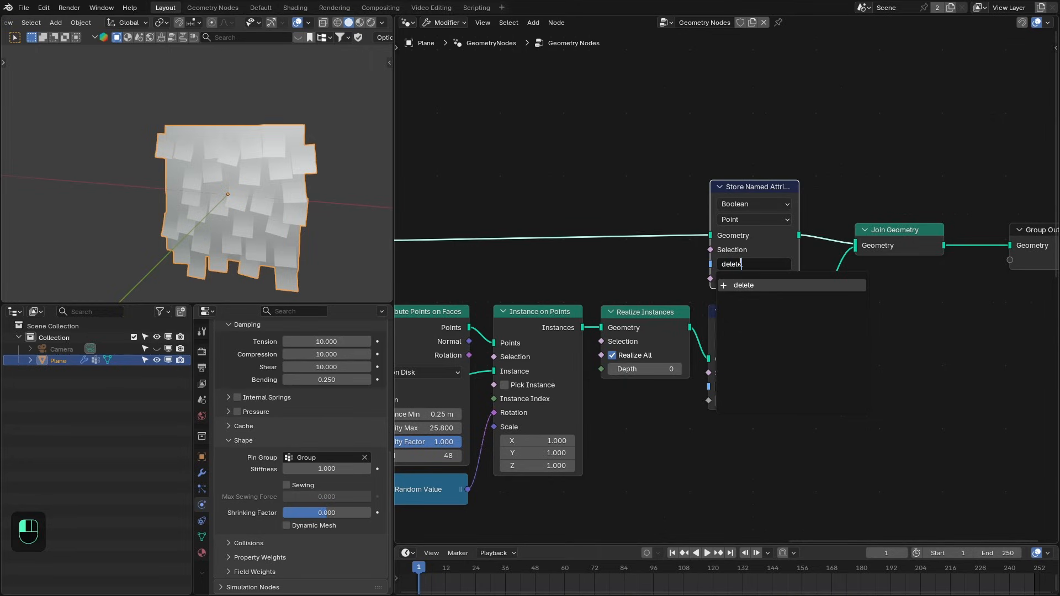
{"action": "key", "text": "Return"}
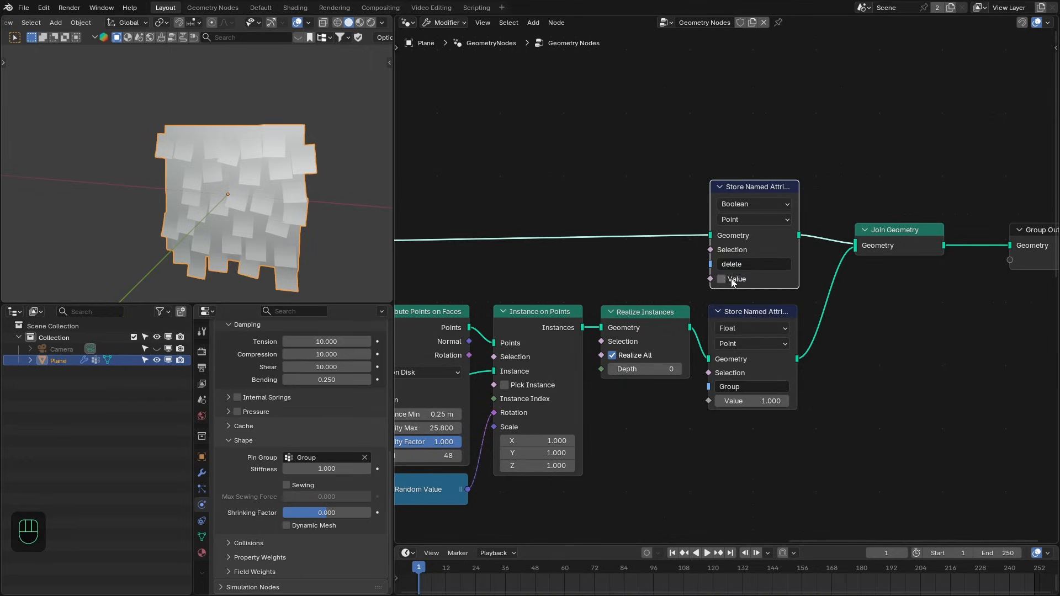
{"action": "left_click", "coordinate": [733, 282]}
Insert a Delete Geometry node between Join Geometry and Group Output.
{"action": "scroll", "coordinate": [747, 283], "scroll_direction": "right", "scroll_amount": 5, "text": "ctrl"}
{"action": "key", "text": "shift+a"}
{"action": "mouse_move", "coordinate": [801, 202]}
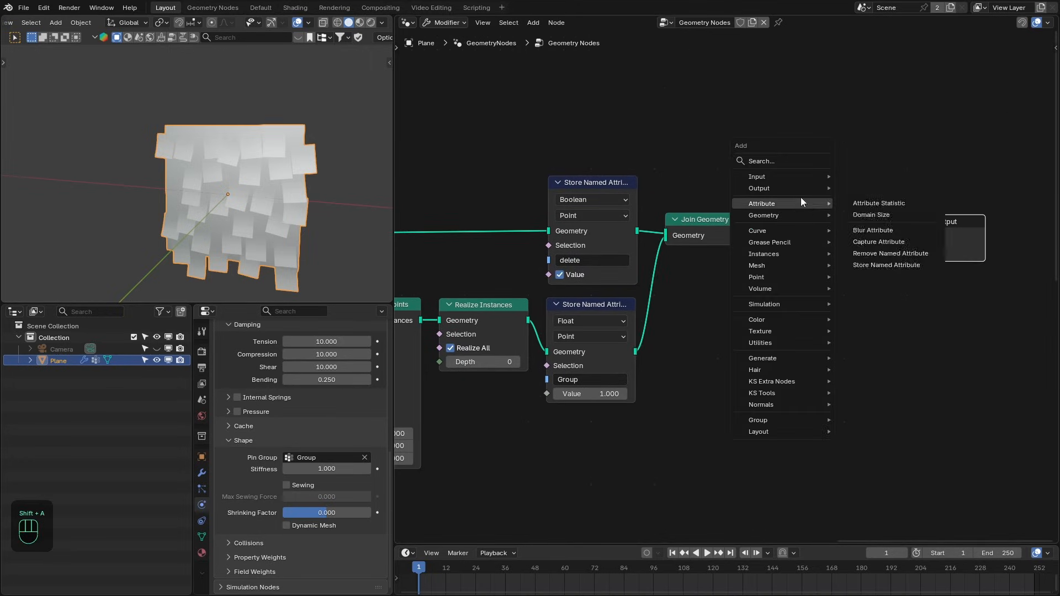
{"action": "type", "text": "delete"}
{"action": "key", "text": "Return"}
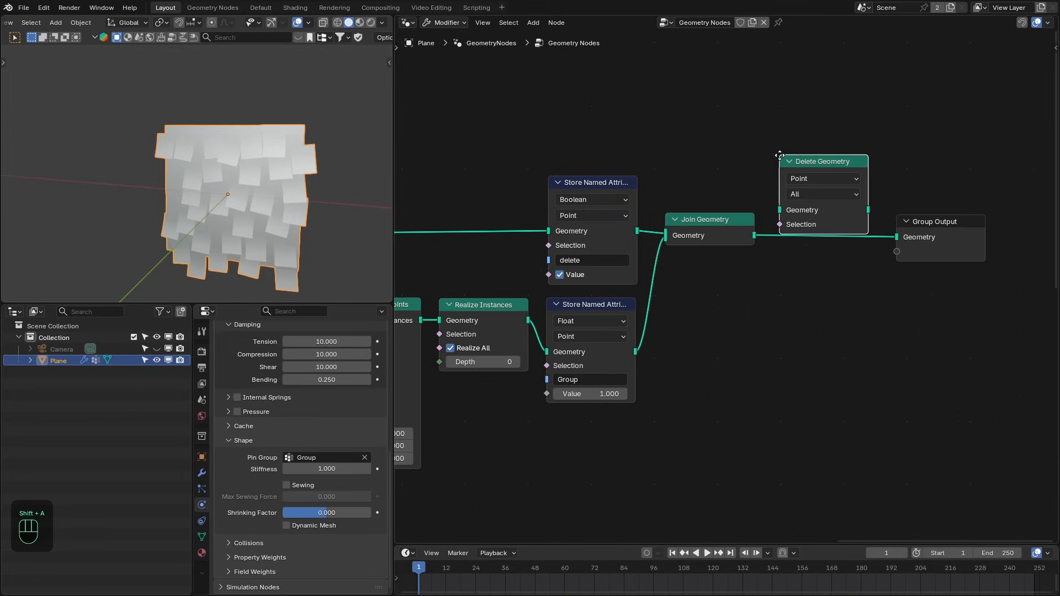
{"action": "left_click", "coordinate": [775, 197]}
Drive the Delete Geometry selection with a Boolean Named Attribute node reading the "delete" attribute.
{"action": "left_click_drag", "start_coordinate": [773, 265], "coordinate": [759, 277]}
{"action": "type", "text": "named"}
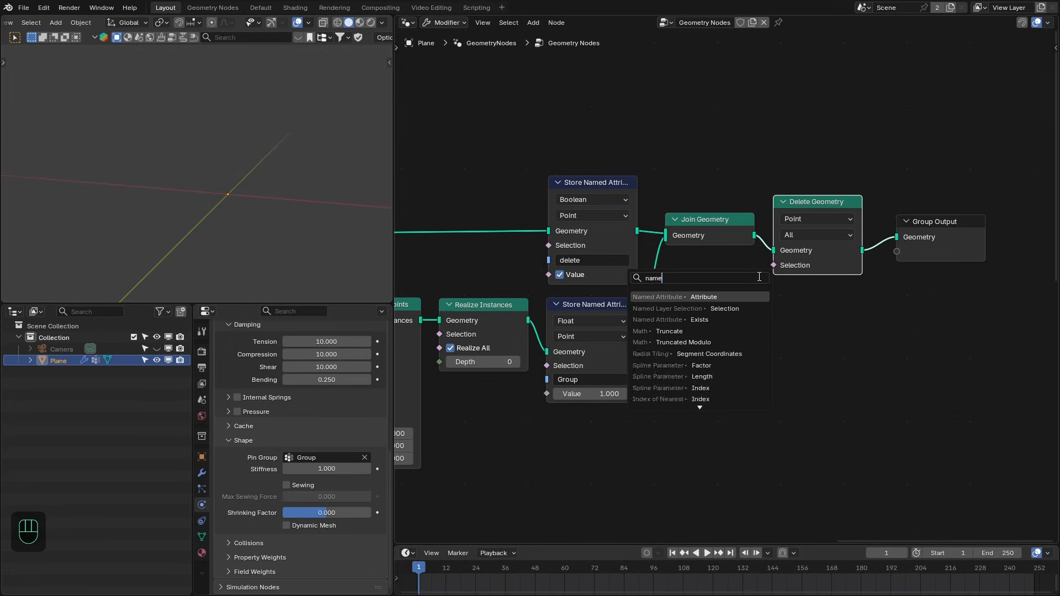
{"action": "key", "text": "Return"}
{"action": "left_click", "coordinate": [859, 298]}
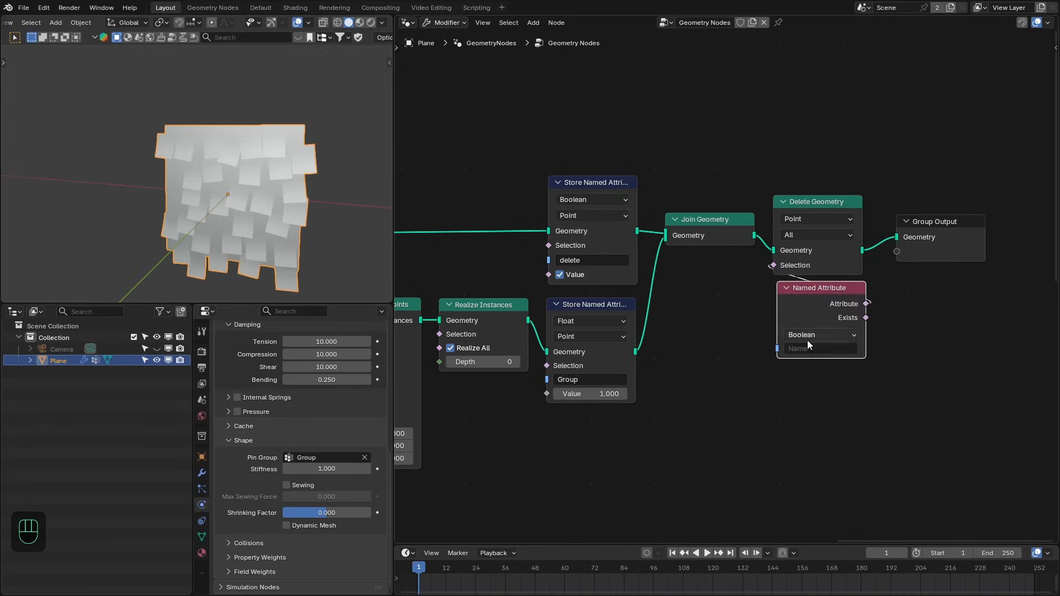
{"action": "left_click", "coordinate": [808, 349]}
{"action": "left_click", "coordinate": [813, 370]}
Play the simulation of the notes without the base plane, changing the stored Group value to 0 and back to 1 during playback.
{"action": "scroll", "coordinate": [664, 258], "scroll_direction": "down", "scroll_amount": 1}
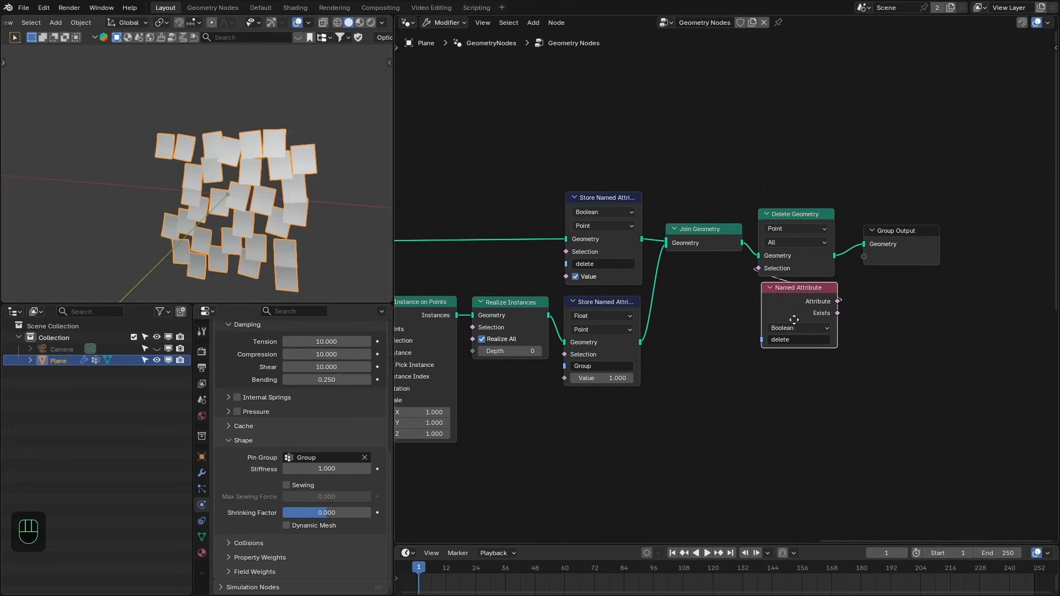
{"action": "middle_click_drag", "start_coordinate": [306, 175], "coordinate": [302, 209]}
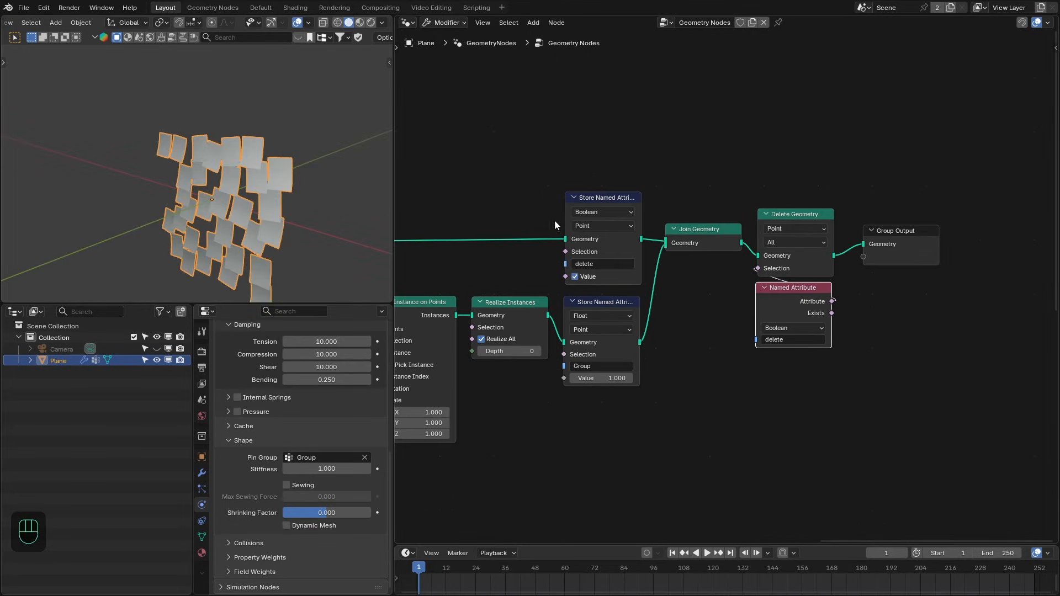
{"action": "key", "text": "shift+Right"}
{"action": "key", "text": "shift+Left"}
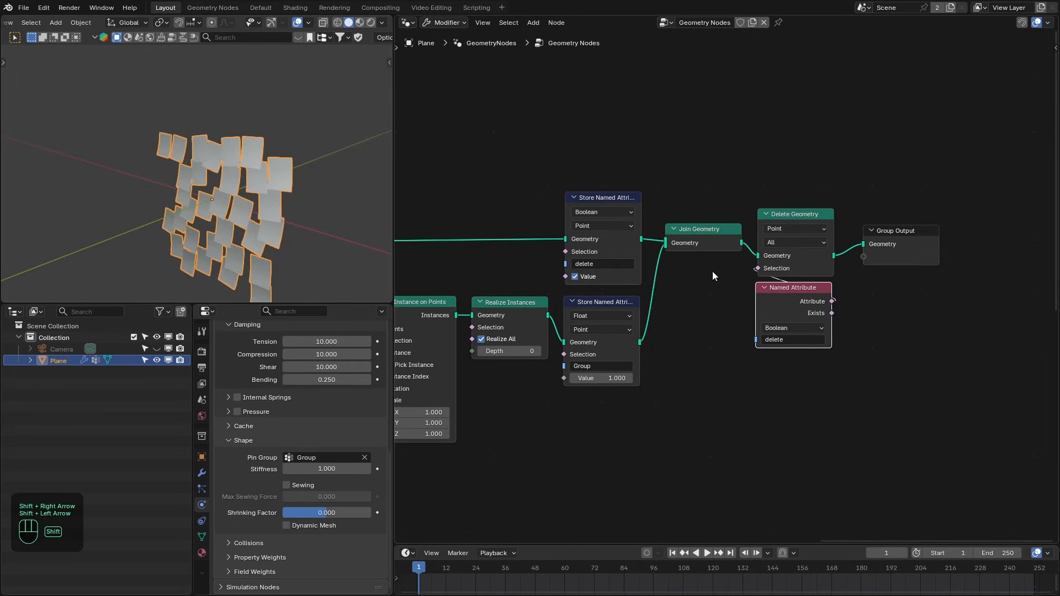
{"action": "key", "text": "space"}
{"action": "left_click", "coordinate": [609, 382]}
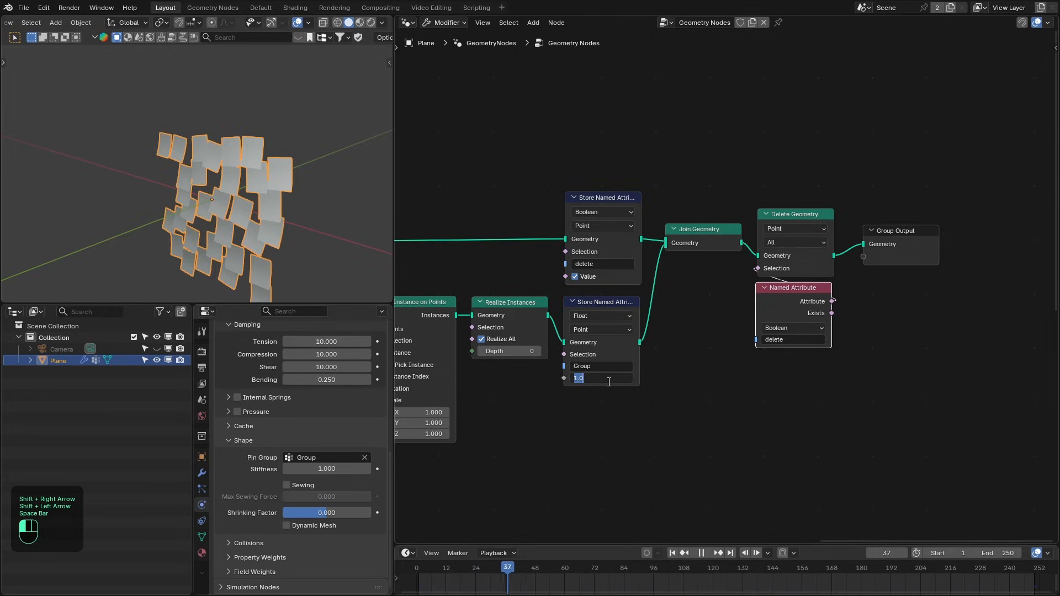
{"action": "type", "text": "0"}
{"action": "key", "text": "Return"}
{"action": "left_click", "coordinate": [609, 382]}
{"action": "type", "text": "1"}
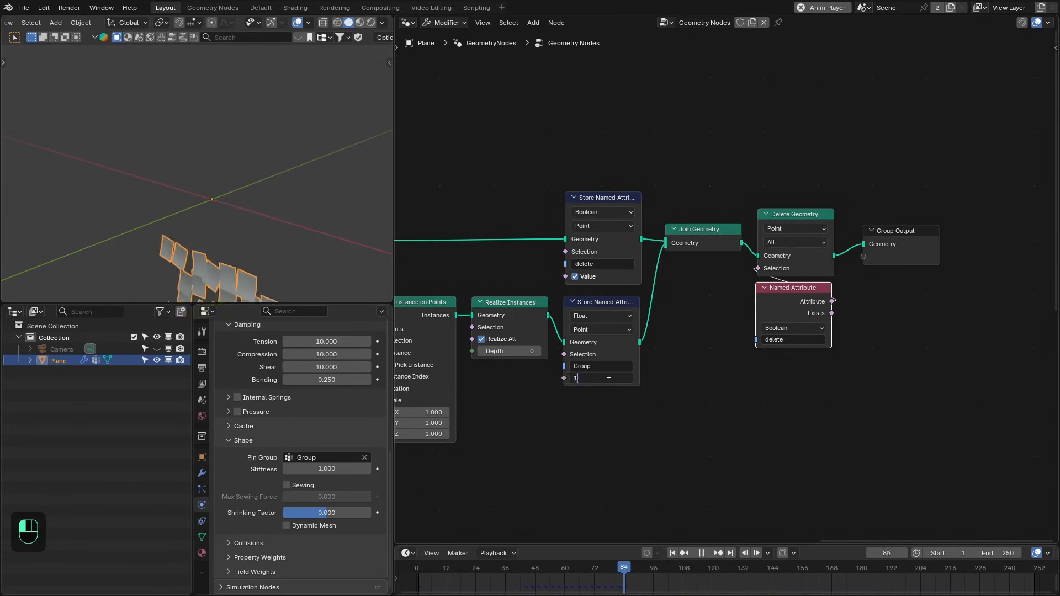
{"action": "key", "text": "Return"}
{"action": "key", "text": "shift+Left"}
{"action": "key", "text": "space"}
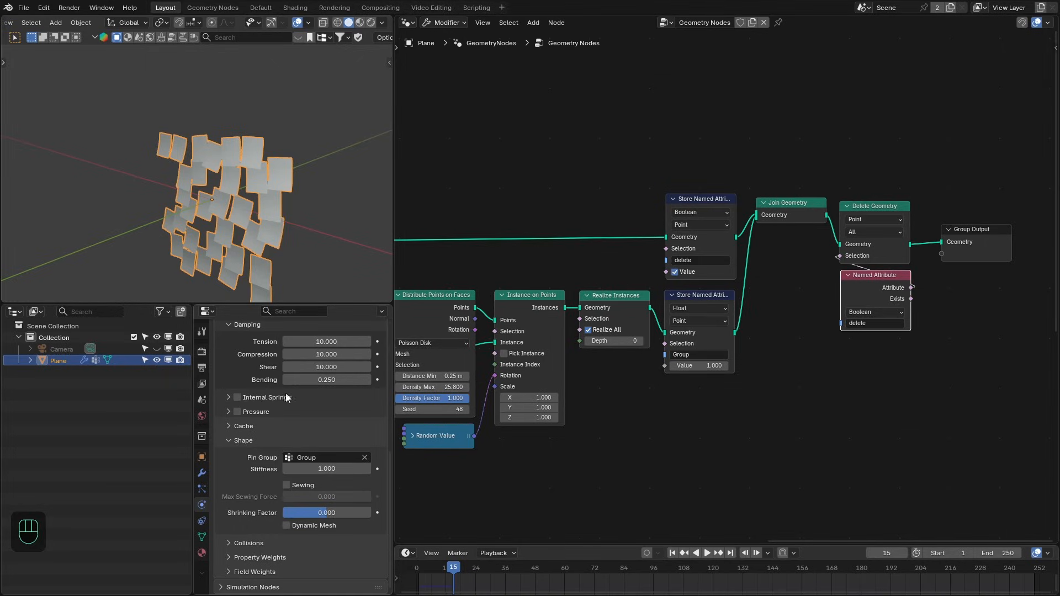
Collapse the upper Store Named Attribute, Delete Geometry and Named Attribute nodes and tuck them neatly around Join Geometry.
{"action": "left_click", "coordinate": [673, 198]}
{"action": "left_click_drag", "start_coordinate": [717, 202], "coordinate": [719, 212]}
{"action": "left_click", "coordinate": [847, 206]}
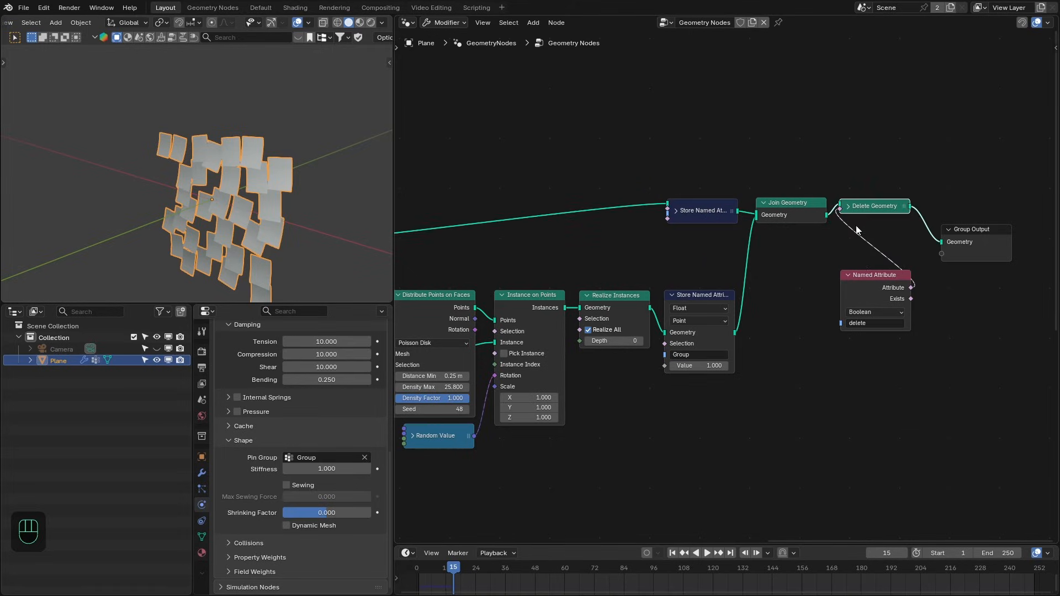
{"action": "left_click", "coordinate": [849, 275]}
{"action": "left_click_drag", "start_coordinate": [876, 279], "coordinate": [875, 232]}
Move Group Output farther away and enclose the attribute, join and delete nodes in a frame labelled "Join Group".
{"action": "left_click_drag", "start_coordinate": [677, 171], "coordinate": [892, 239]}
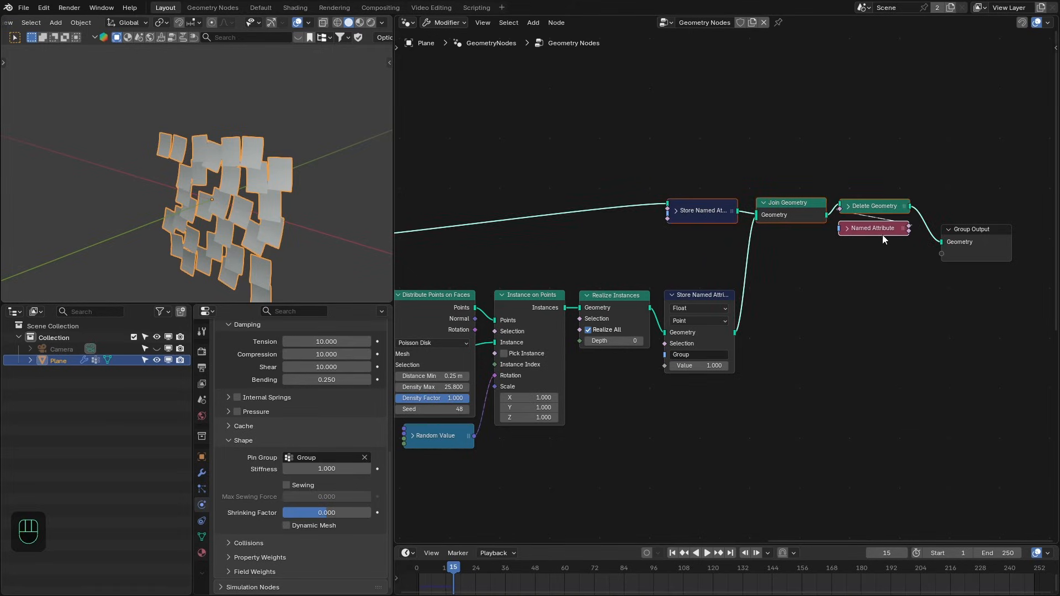
{"action": "left_click_drag", "start_coordinate": [986, 241], "coordinate": [1032, 243]}
{"action": "left_click_drag", "start_coordinate": [704, 167], "coordinate": [866, 241]}
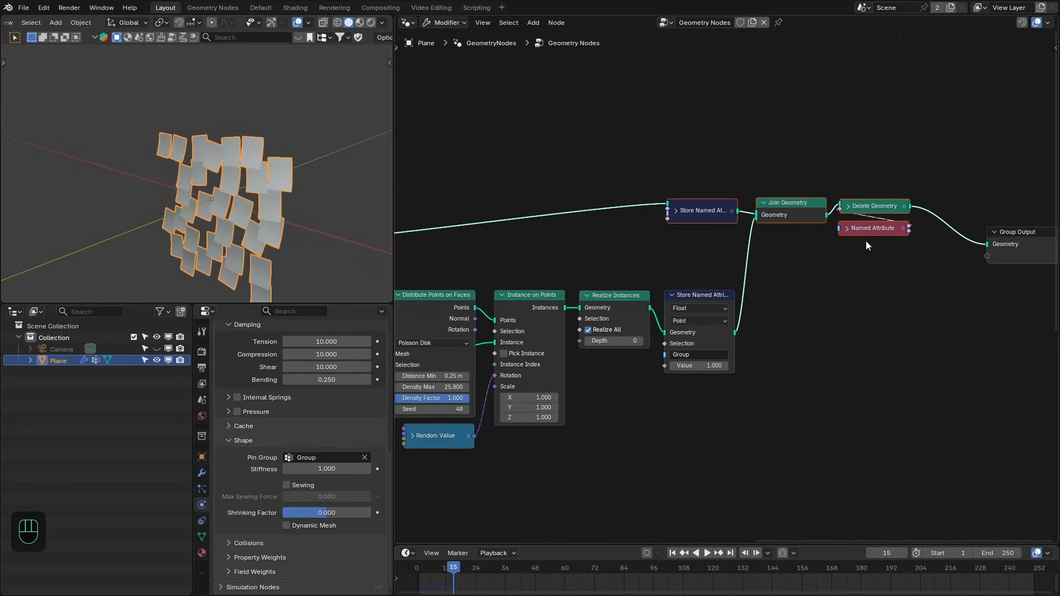
{"action": "key", "text": "ctrl+j"}
{"action": "key", "text": "F2"}
{"action": "type", "text": "Jo"}
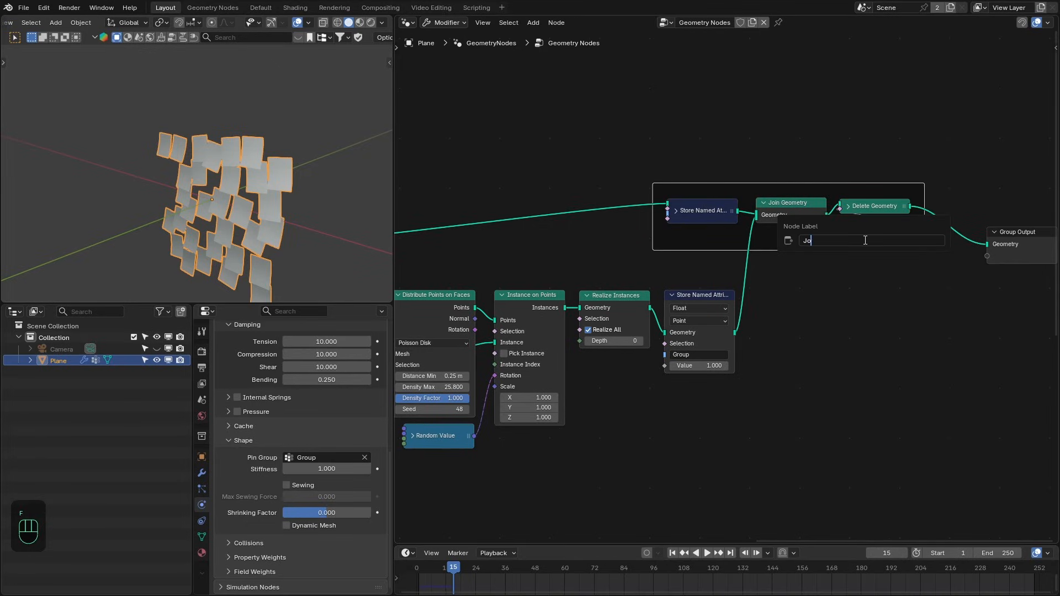
{"action": "type", "text": "in Group"}
{"action": "key", "text": "Return"}
Raise the Group Input node to line up with the Join Group frame.
{"action": "scroll", "coordinate": [817, 273], "scroll_direction": "down", "scroll_amount": 2}
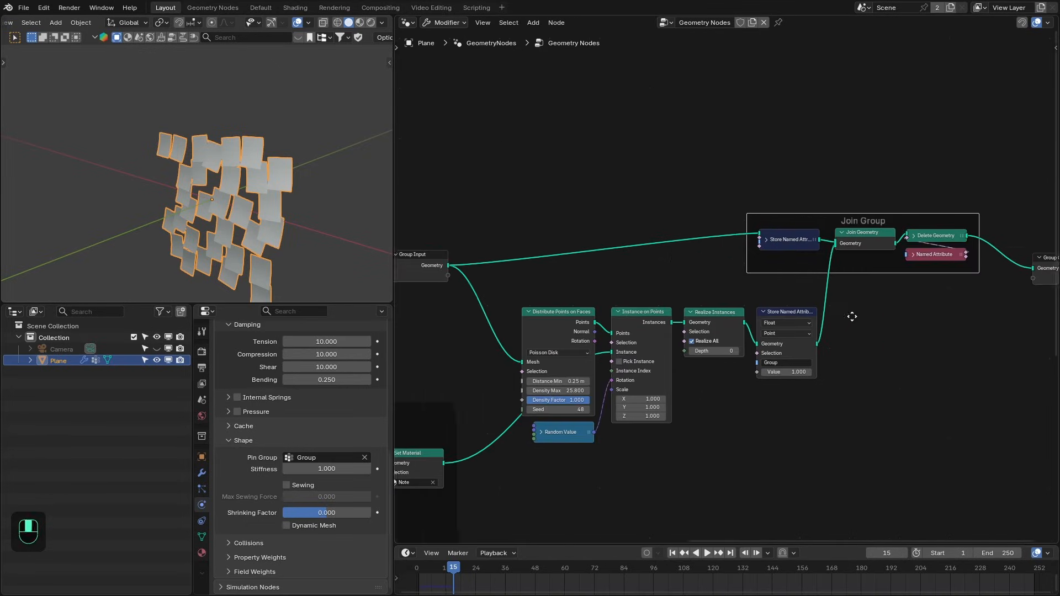
{"action": "middle_click_drag", "start_coordinate": [852, 315], "coordinate": [904, 312]}
{"action": "left_click_drag", "start_coordinate": [469, 264], "coordinate": [469, 234]}
Branch a new Set Position node off the Points output of Distribute Points on Faces, below the instancing nodes.
{"action": "left_click_drag", "start_coordinate": [485, 402], "coordinate": [763, 228]}
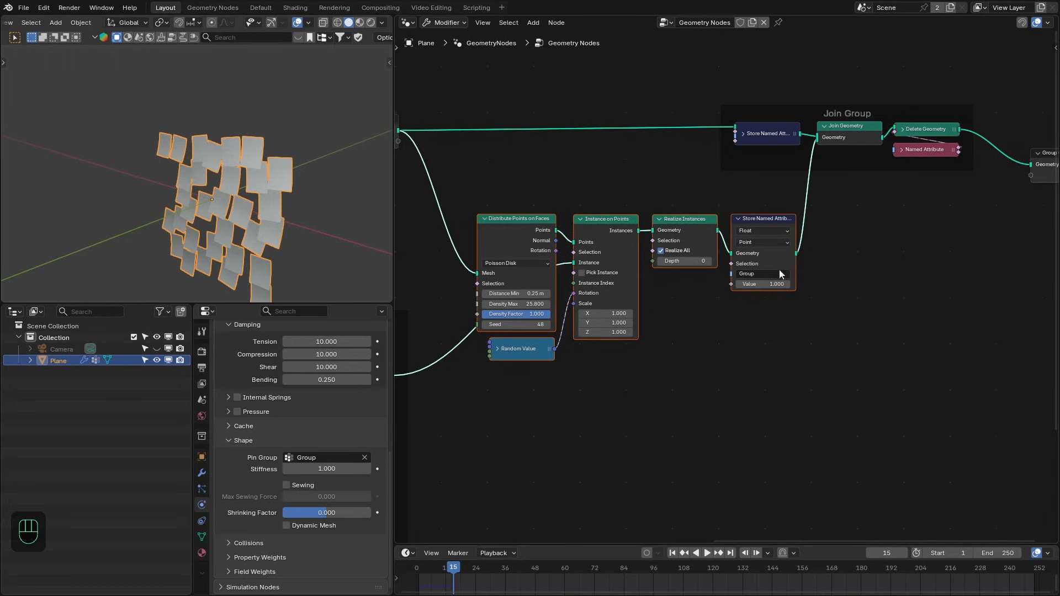
{"action": "middle_click_drag", "start_coordinate": [768, 293], "coordinate": [760, 296]}
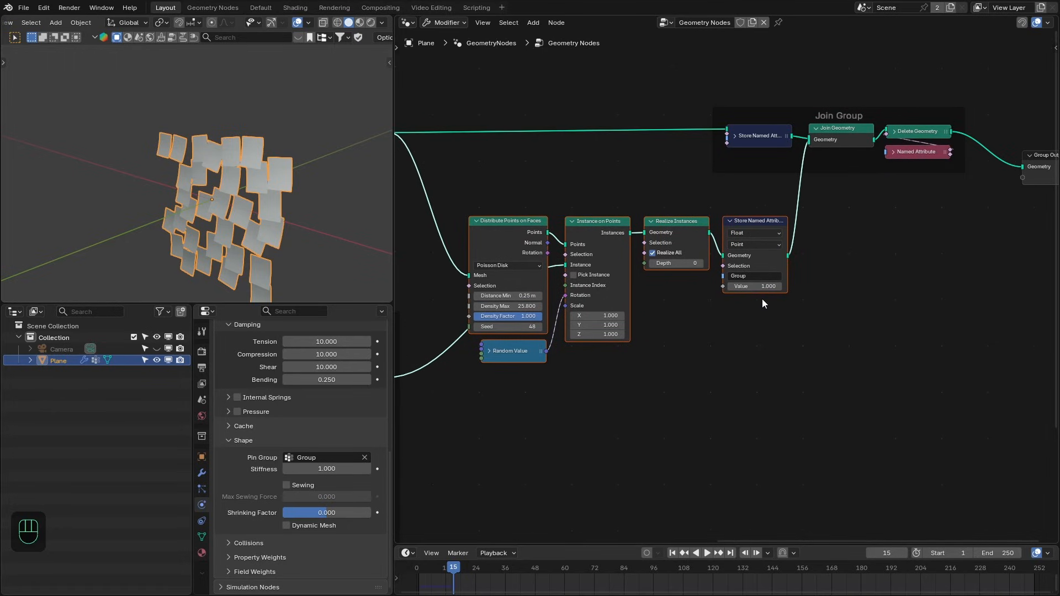
{"action": "scroll", "coordinate": [670, 224], "scroll_direction": "up", "scroll_amount": 1}
{"action": "left_click_drag", "start_coordinate": [597, 185], "coordinate": [663, 406]}
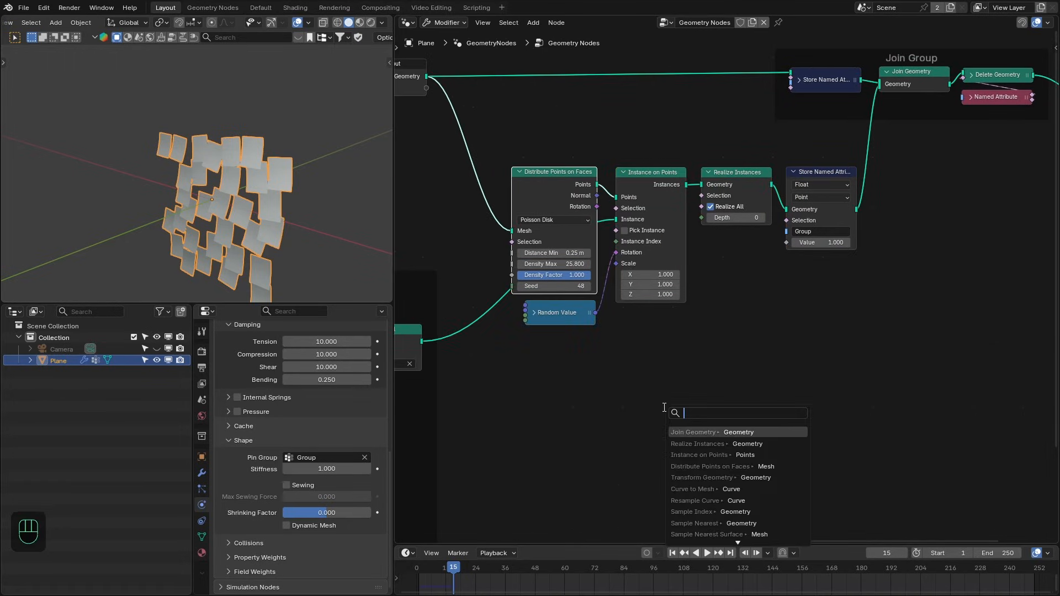
{"action": "type", "text": "set pos"}
{"action": "key", "text": "Return"}
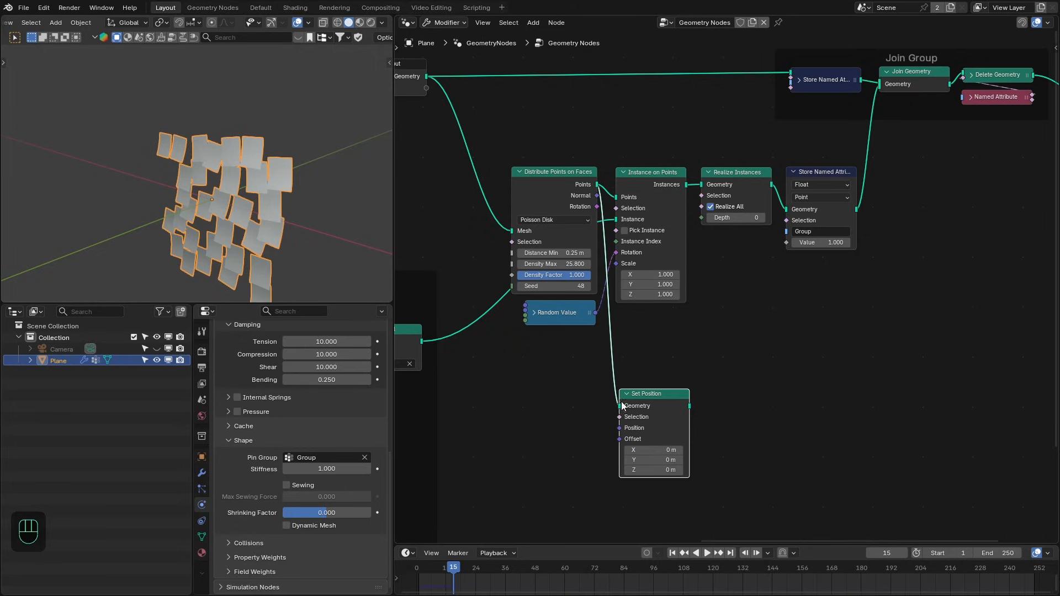
Feed the Set Position geometry into a new Geometry Proximity node and set its target to Points.
{"action": "left_click_drag", "start_coordinate": [737, 394], "coordinate": [770, 392]}
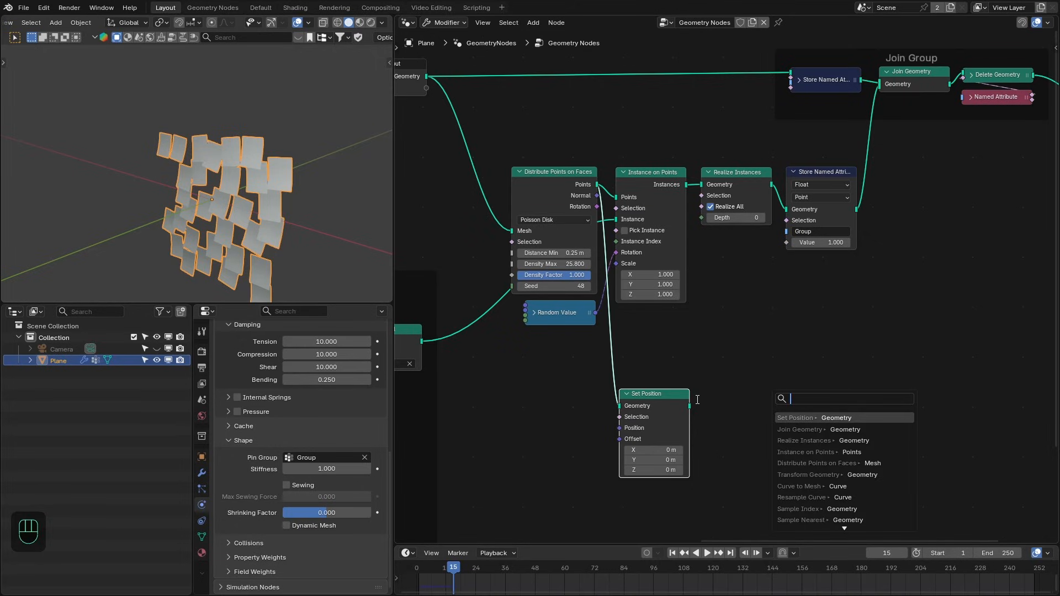
{"action": "type", "text": "geo prox"}
{"action": "key", "text": "Return"}
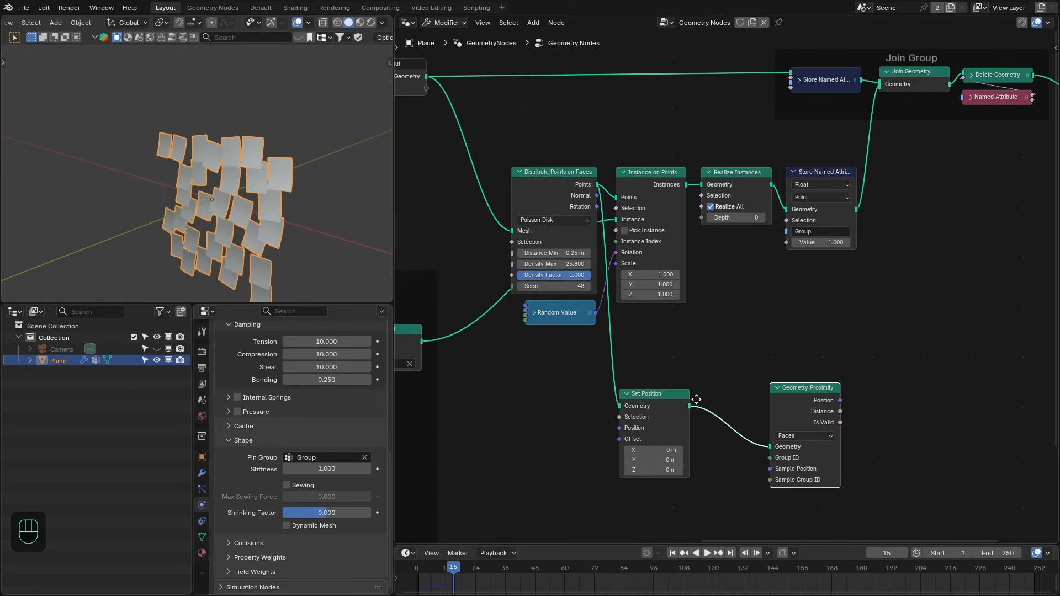
{"action": "left_click", "coordinate": [638, 406]}
{"action": "left_click", "coordinate": [738, 445]}
{"action": "left_click", "coordinate": [733, 466]}
Move the Set Position and Geometry Proximity nodes together and up, just beneath Instance on Points and Realize Instances.
{"action": "middle_click_drag", "start_coordinate": [773, 426], "coordinate": [714, 412]}
{"action": "left_click_drag", "start_coordinate": [675, 394], "coordinate": [673, 393]}
{"action": "left_click_drag", "start_coordinate": [608, 360], "coordinate": [683, 395]}
{"action": "left_click_drag", "start_coordinate": [683, 394], "coordinate": [677, 350]}
{"action": "key", "text": "shift+a"}
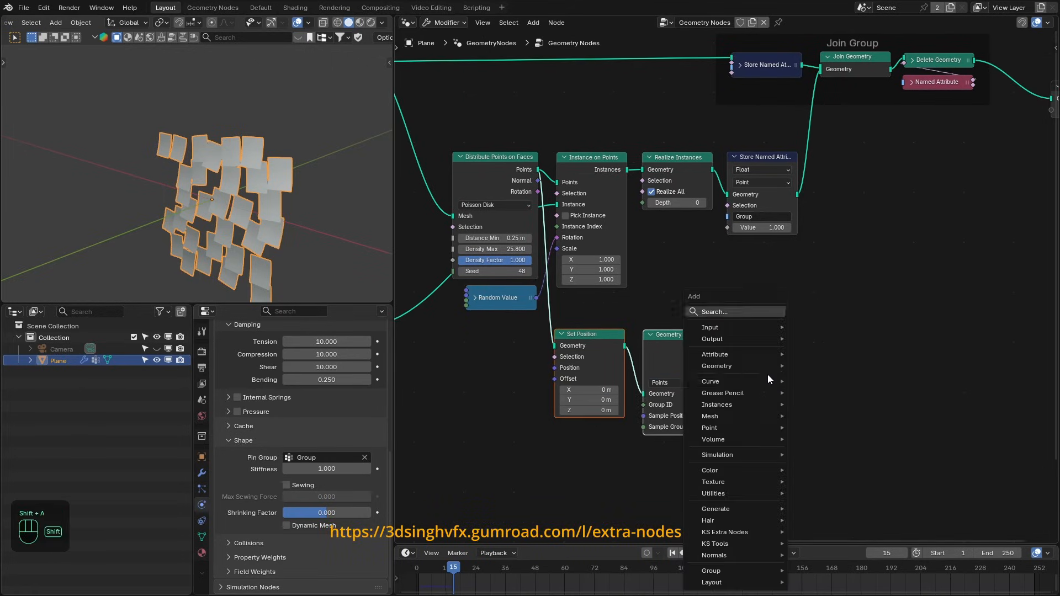
{"action": "mouse_move", "coordinate": [753, 532]}
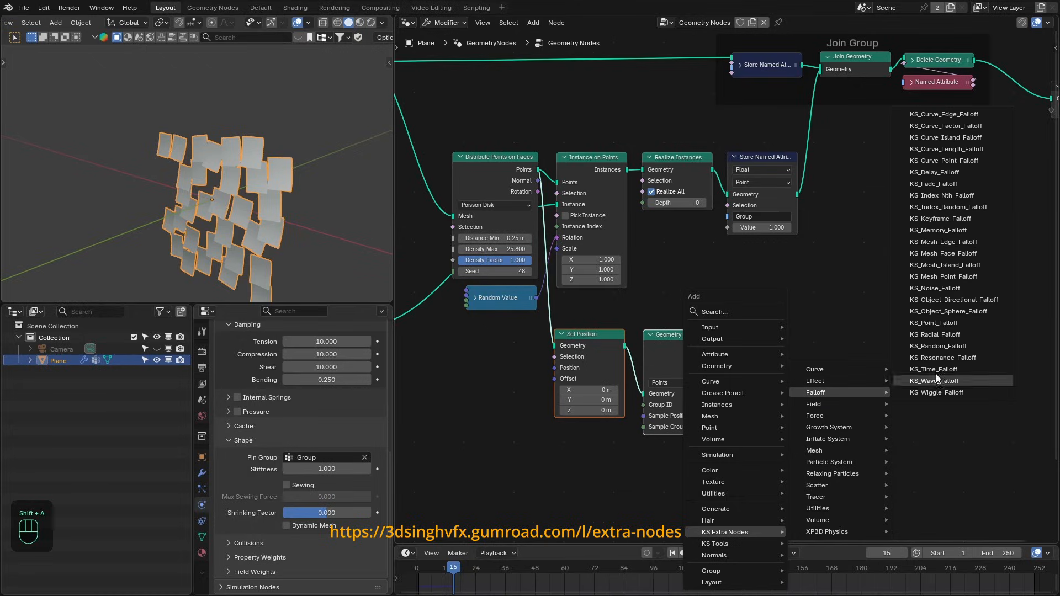
{"action": "middle_click_drag", "start_coordinate": [724, 354], "coordinate": [722, 360]}
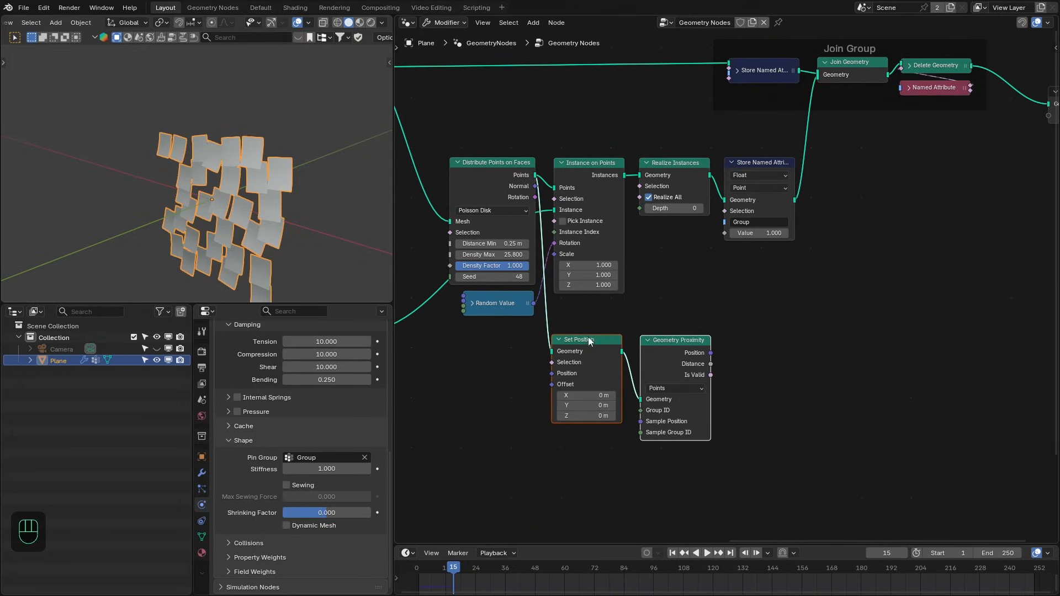
Nudge Set Position and Geometry Proximity slightly up and feed the Distance output into a new Map Range node beside them.
{"action": "left_click_drag", "start_coordinate": [645, 345], "coordinate": [646, 345]}
{"action": "mouse_move", "coordinate": [661, 350]}
{"action": "left_mouse_down"}
{"action": "mouse_move", "coordinate": [681, 343]}
{"action": "mouse_move", "coordinate": [661, 347]}
{"action": "left_mouse_up"}
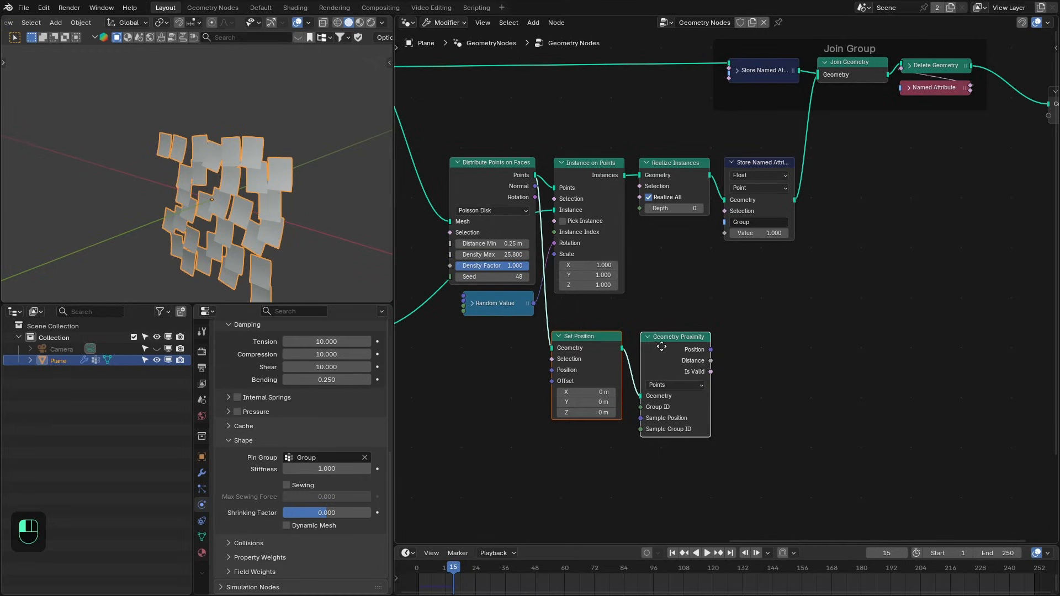
{"action": "left_click", "coordinate": [671, 337]}
{"action": "middle_click_drag", "start_coordinate": [684, 346], "coordinate": [674, 342]}
{"action": "left_click_drag", "start_coordinate": [700, 355], "coordinate": [759, 355]}
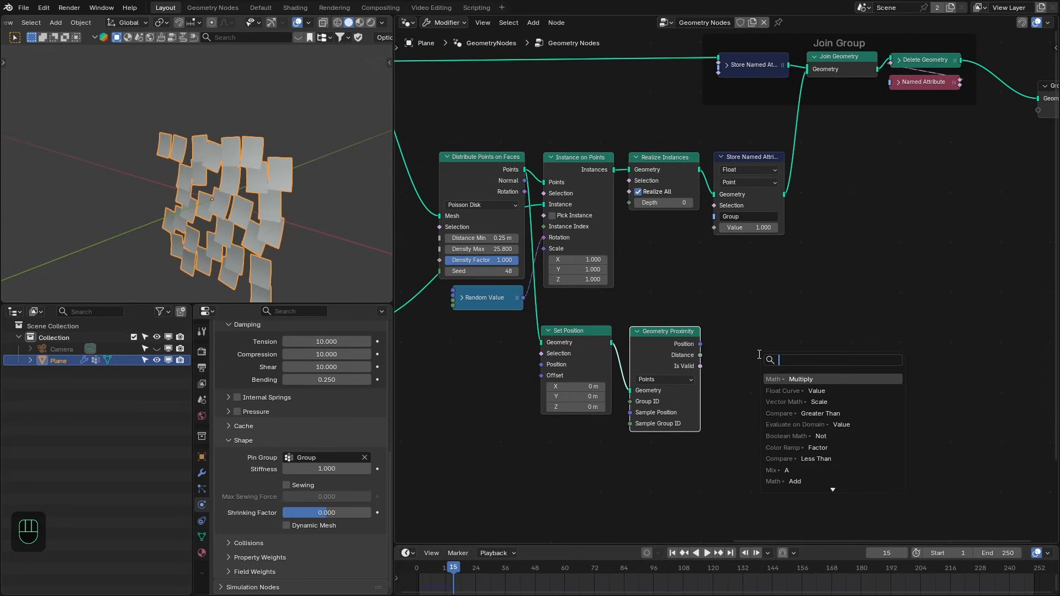
{"action": "type", "text": "map ra"}
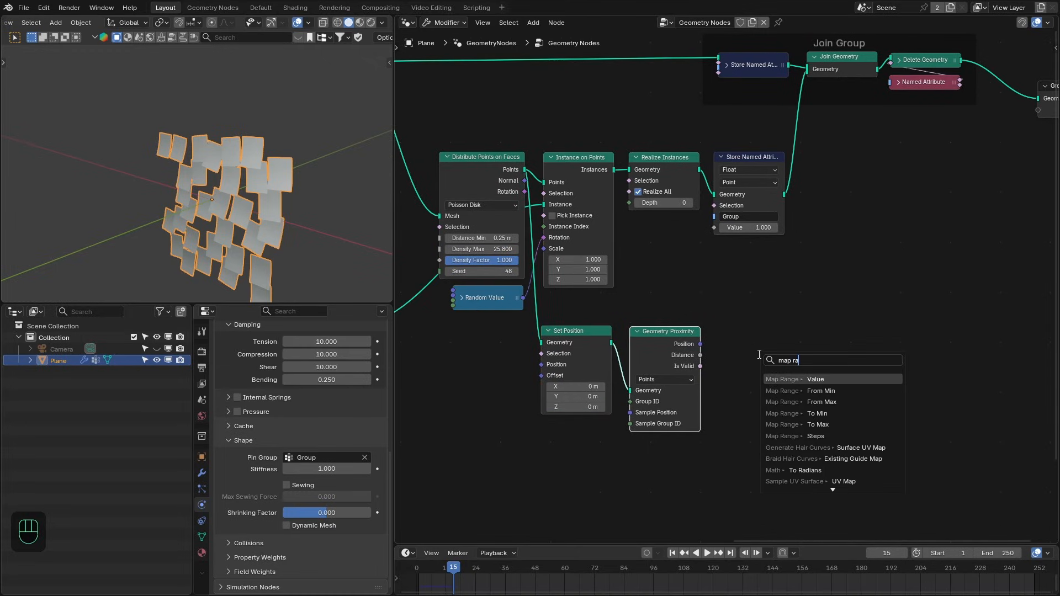
{"action": "key", "text": "Return"}
{"action": "left_click", "coordinate": [713, 336]}
{"action": "middle_click_drag", "start_coordinate": [670, 322], "coordinate": [711, 319]}
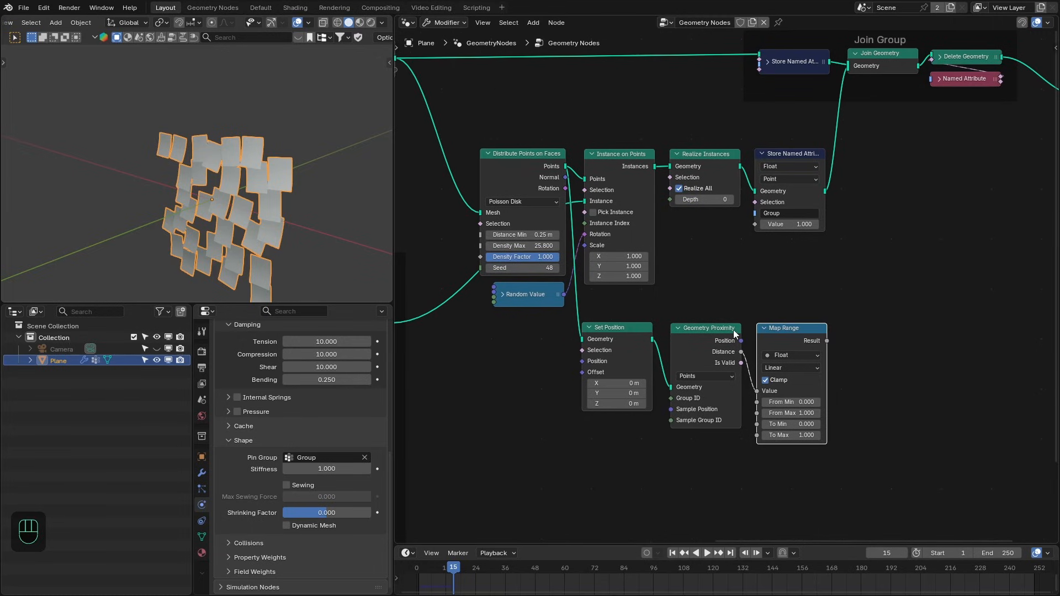
Preview the Instance on Points output with the Map Range result through a Viewer node and set its domain to Instance.
{"action": "left_click", "coordinate": [643, 170], "text": "ctrl+shift"}
{"action": "left_click", "coordinate": [809, 339], "text": "ctrl+shift"}
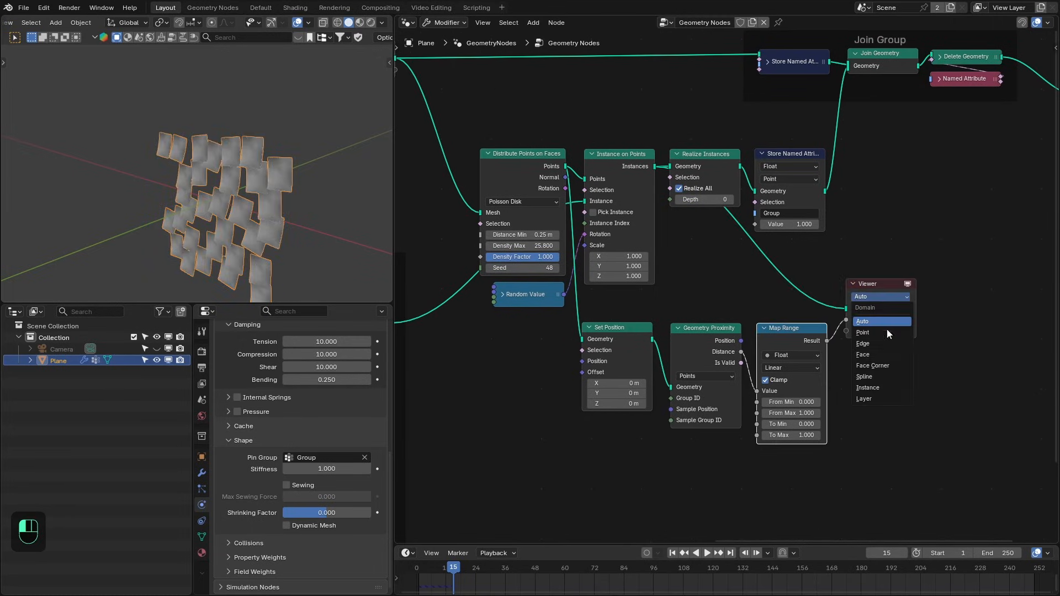
{"action": "left_click", "coordinate": [875, 388]}
{"action": "middle_click_drag", "start_coordinate": [867, 304], "coordinate": [892, 296]}
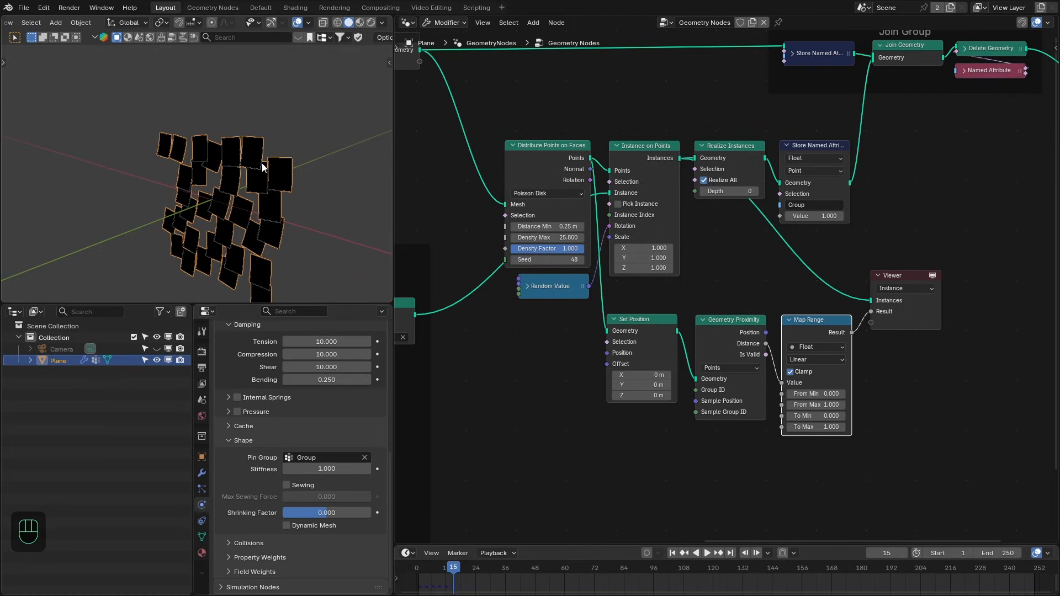
{"action": "middle_click_drag", "start_coordinate": [264, 169], "coordinate": [266, 209]}
Move the Realize Instances and lower Store Named Attribute nodes farther from Instance on Points to make room between them.
{"action": "middle_click_drag", "start_coordinate": [840, 260], "coordinate": [796, 244]}
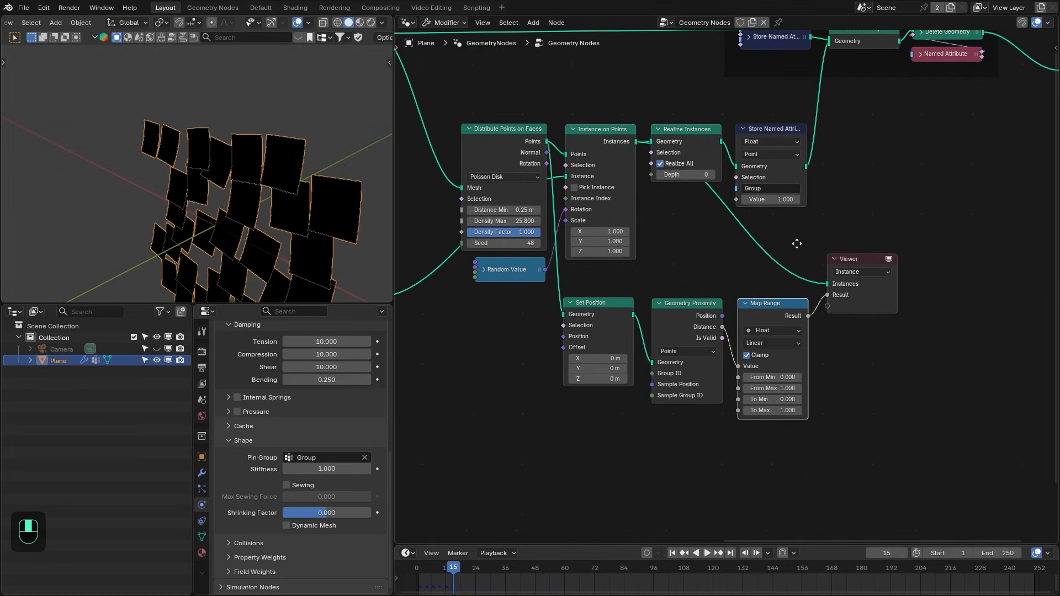
{"action": "left_click_drag", "start_coordinate": [687, 115], "coordinate": [852, 136]}
{"action": "scroll", "coordinate": [822, 280], "scroll_direction": "up", "scroll_amount": 1}
Open the Map Range node's To Min value for editing.
{"action": "middle_click_drag", "start_coordinate": [847, 310], "coordinate": [835, 280]}
{"action": "double_click", "coordinate": [780, 382]}
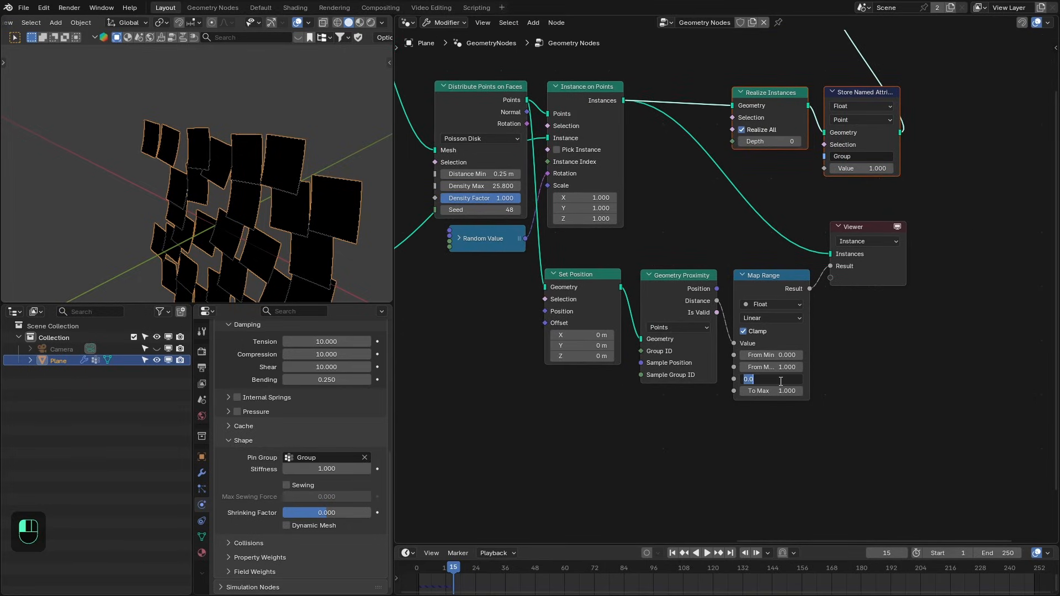
Invert the Map Range output by setting To Min to 1 and To Max to 0.
{"action": "type", "text": "1"}
{"action": "key", "text": "Tab"}
{"action": "type", "text": "0"}
{"action": "key", "text": "Return"}
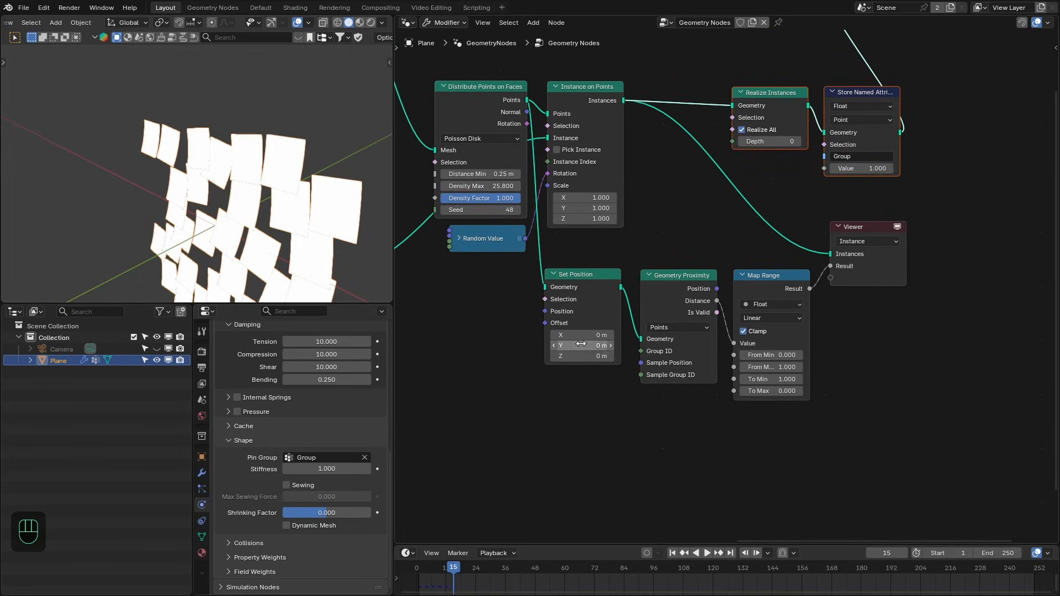
Try a Y offset of 1.9 m on the Set Position node, and reset it to 0 m.
{"action": "left_click_drag", "start_coordinate": [578, 345], "coordinate": [674, 356], "text": "shift"}
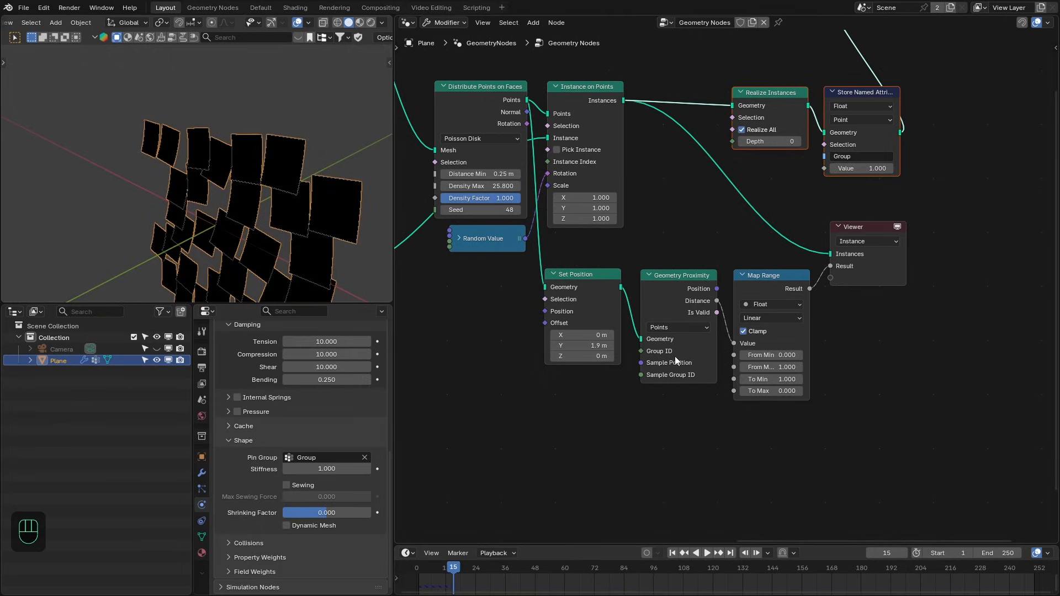
{"action": "double_click", "coordinate": [591, 346]}
{"action": "type", "text": "0"}
{"action": "key", "text": "Return"}
Insert a Join Geometry node between Instance on Points and the Viewer, and link the Set Position geometry into it.
{"action": "scroll", "coordinate": [698, 282], "scroll_direction": "down", "scroll_amount": 2}
{"action": "left_click_drag", "start_coordinate": [587, 416], "coordinate": [752, 279]}
{"action": "left_click_drag", "start_coordinate": [760, 276], "coordinate": [762, 315]}
{"action": "key", "text": "shift+a"}
{"action": "left_click", "coordinate": [673, 258]}
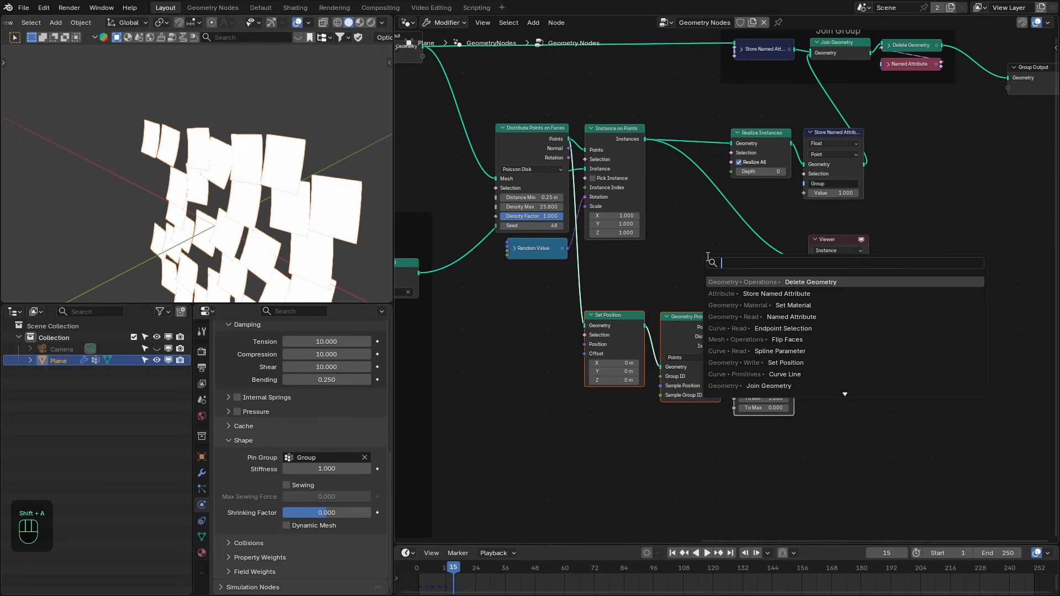
{"action": "type", "text": "join"}
{"action": "key", "text": "Return"}
{"action": "left_click", "coordinate": [742, 249]}
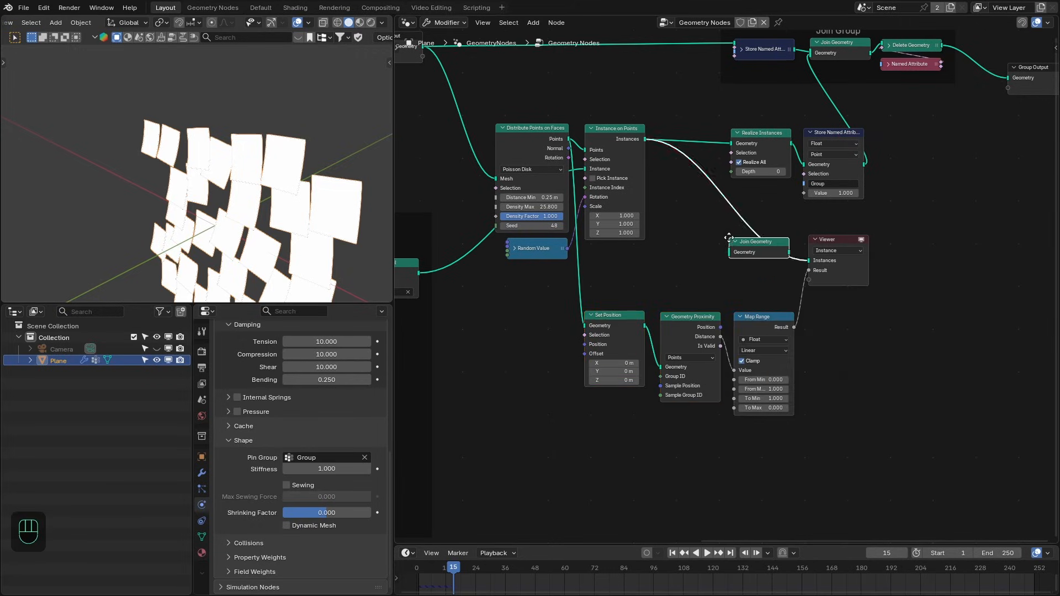
{"action": "left_click_drag", "start_coordinate": [644, 326], "coordinate": [728, 253]}
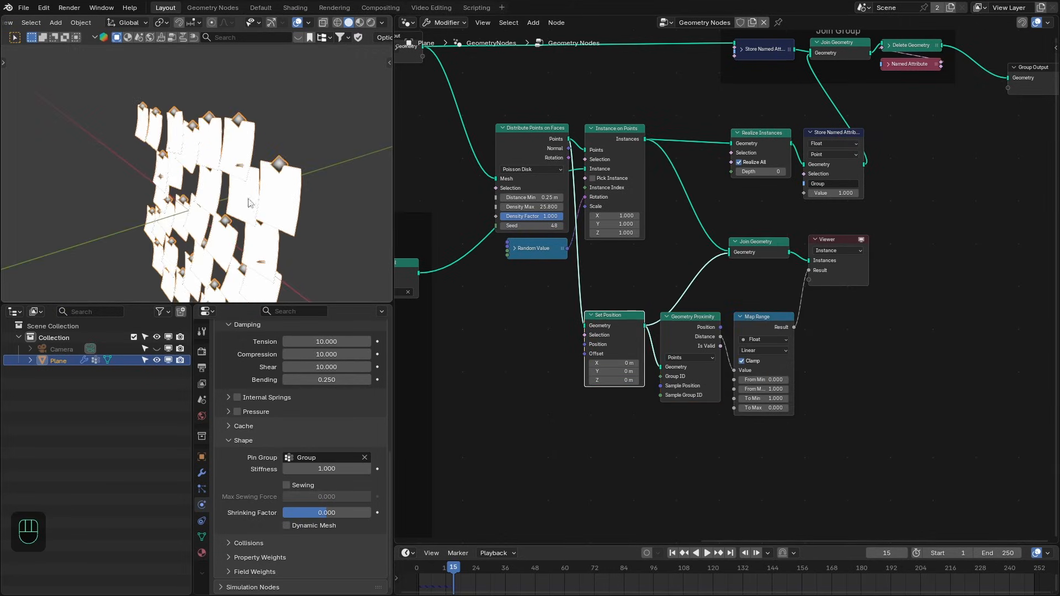
Preview the realized instances with the Viewer domain set to Auto, and shift the Set Position Y offset to about 0.97 m.
{"action": "left_click_drag", "start_coordinate": [614, 371], "coordinate": [709, 371], "text": "shift"}
{"action": "middle_click_drag", "start_coordinate": [937, 341], "coordinate": [908, 354]}
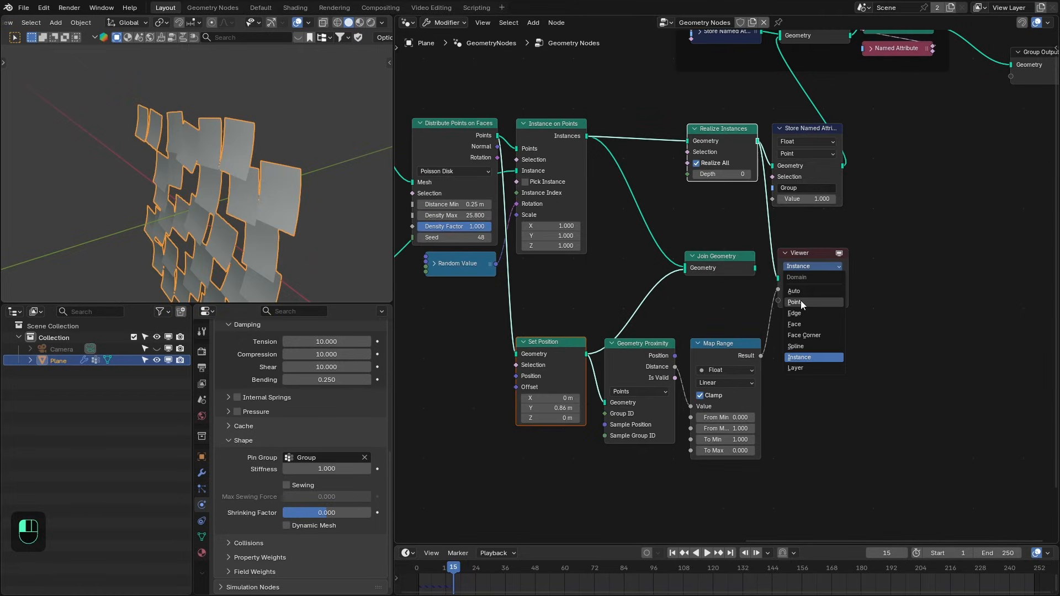
{"action": "left_click", "coordinate": [803, 295]}
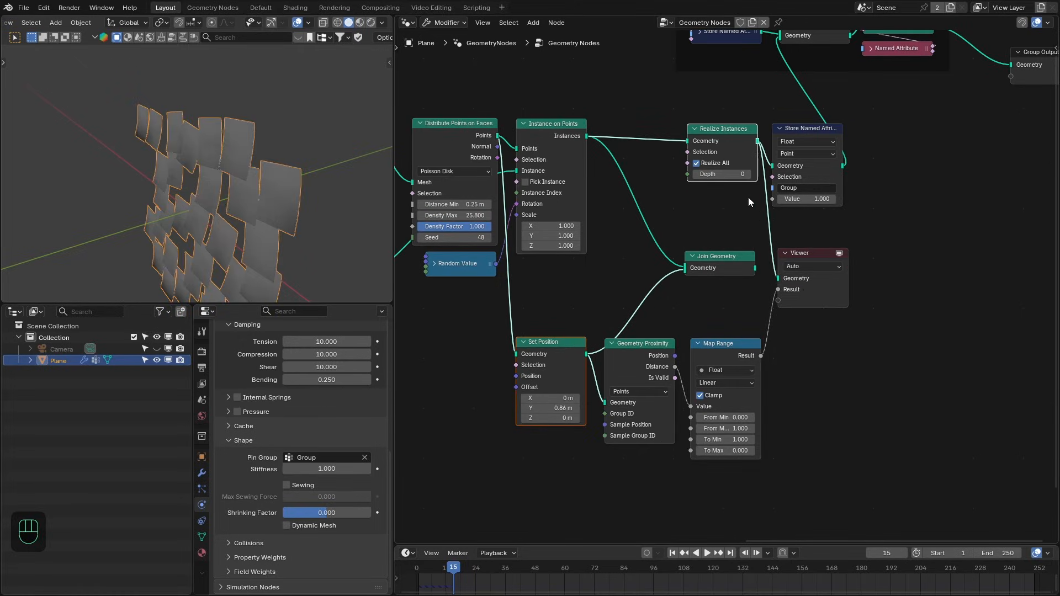
{"action": "mouse_move", "coordinate": [532, 410]}
{"action": "left_mouse_down", "text": "shift"}
{"action": "mouse_move", "coordinate": [562, 410]}
{"action": "mouse_move", "coordinate": [548, 411]}
{"action": "left_mouse_up", "text": "shift"}
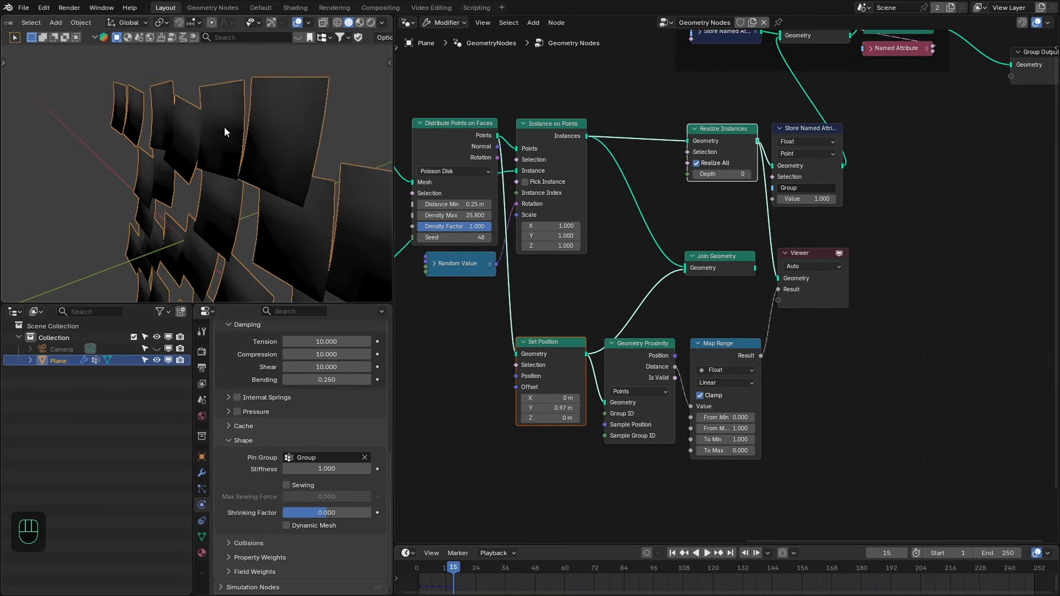
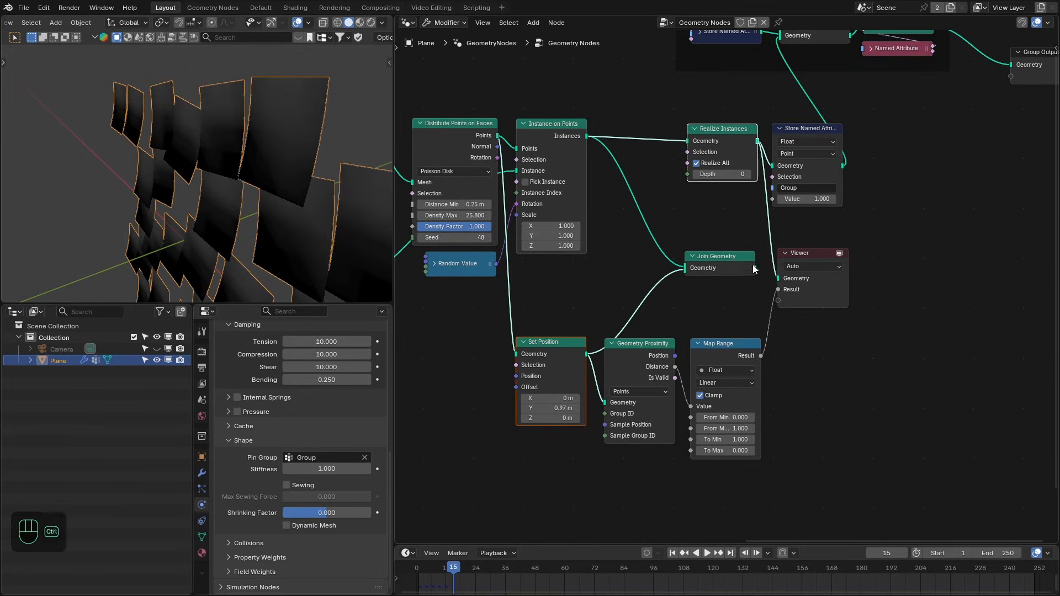
Delete the preview nodes and insert a Capture Attribute node with the Instance domain between Instance on Points and Realize Instances.
{"action": "key", "text": "x"}
{"action": "key", "text": "shift+a"}
{"action": "type", "text": "capture"}
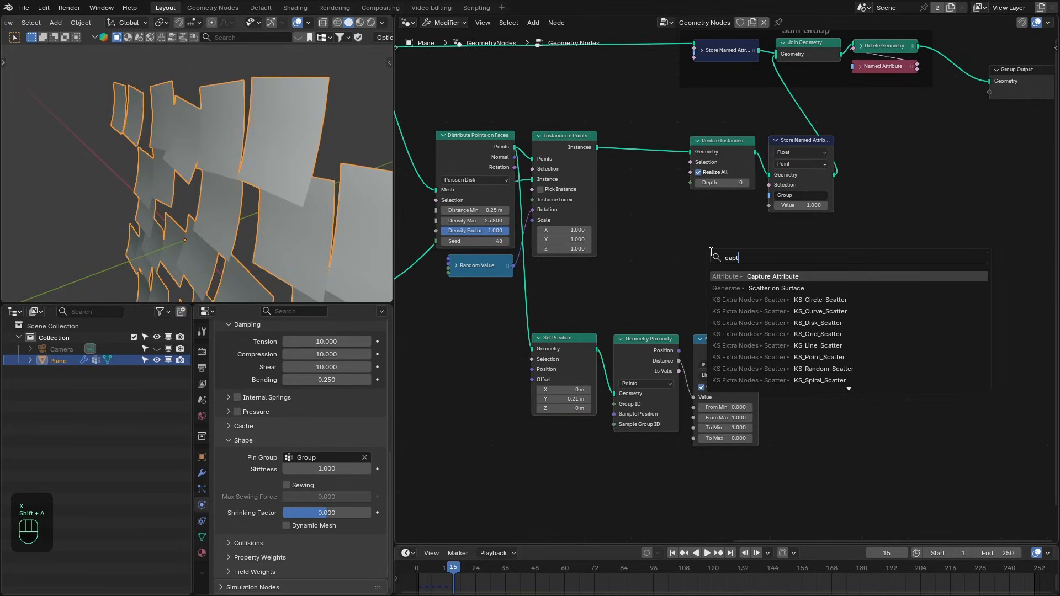
{"action": "key", "text": "Return"}
{"action": "left_click", "coordinate": [613, 135]}
{"action": "left_click", "coordinate": [624, 152]}
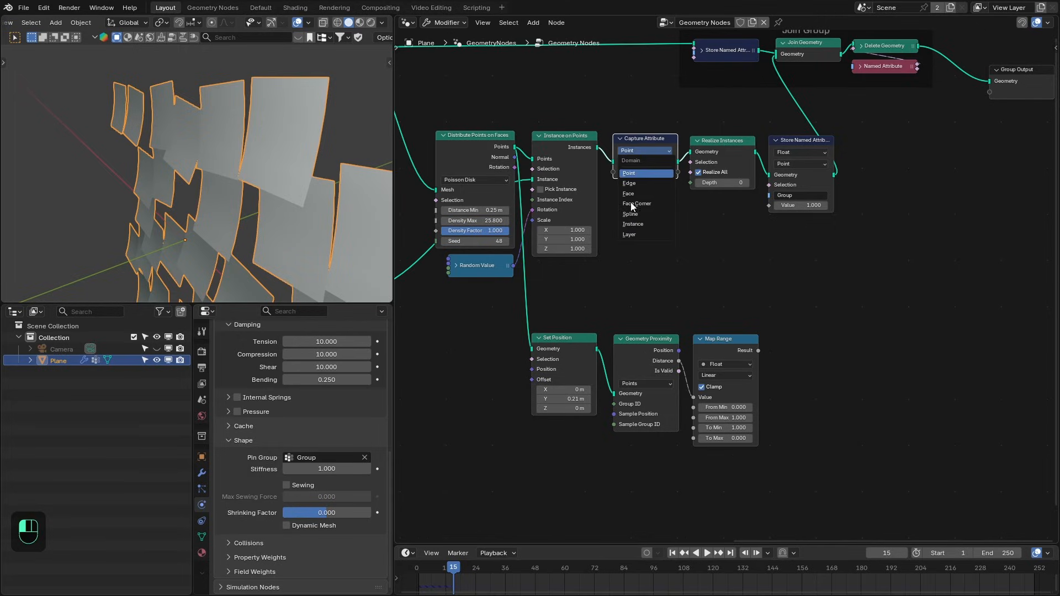
{"action": "left_click", "coordinate": [630, 224]}
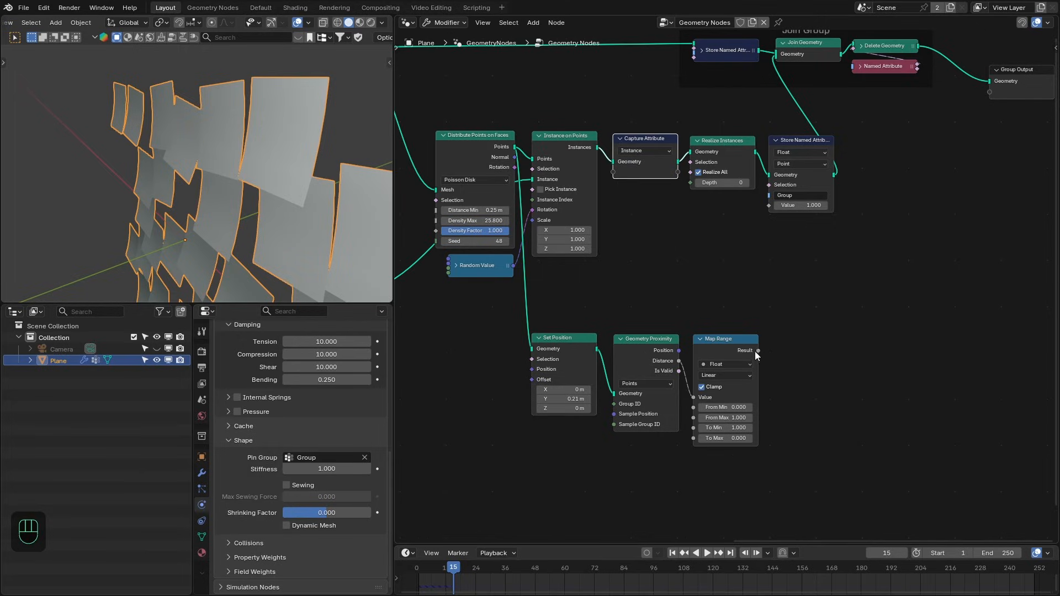
Capture the Map Range result, feed it into the Store Named Attribute value, and reset the Set Position Y offset to 0 m.
{"action": "left_click_drag", "start_coordinate": [758, 351], "coordinate": [608, 181]}
{"action": "left_click_drag", "start_coordinate": [677, 172], "coordinate": [768, 206]}
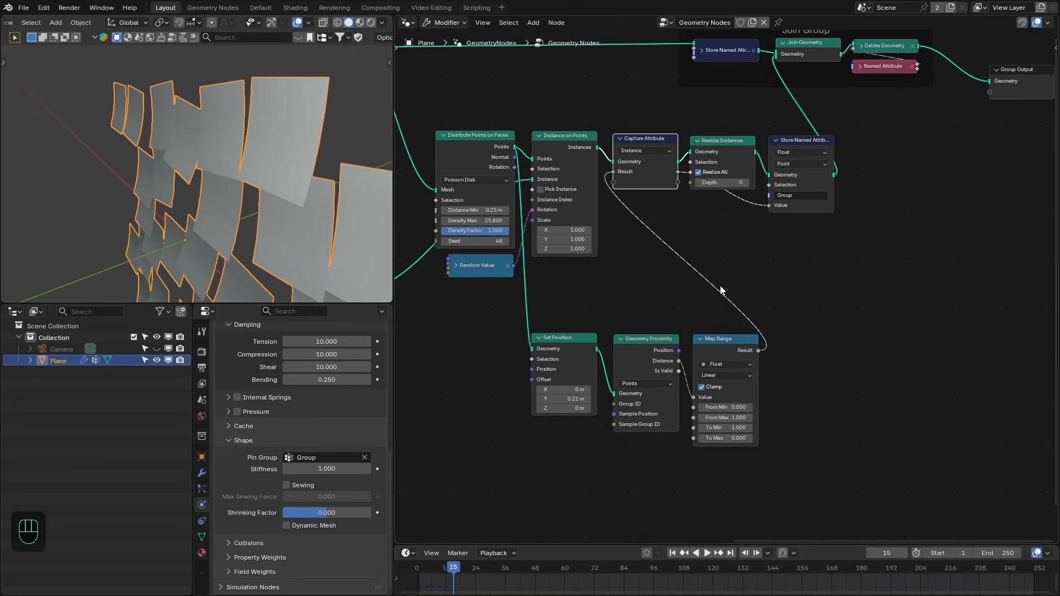
{"action": "double_click", "coordinate": [568, 340]}
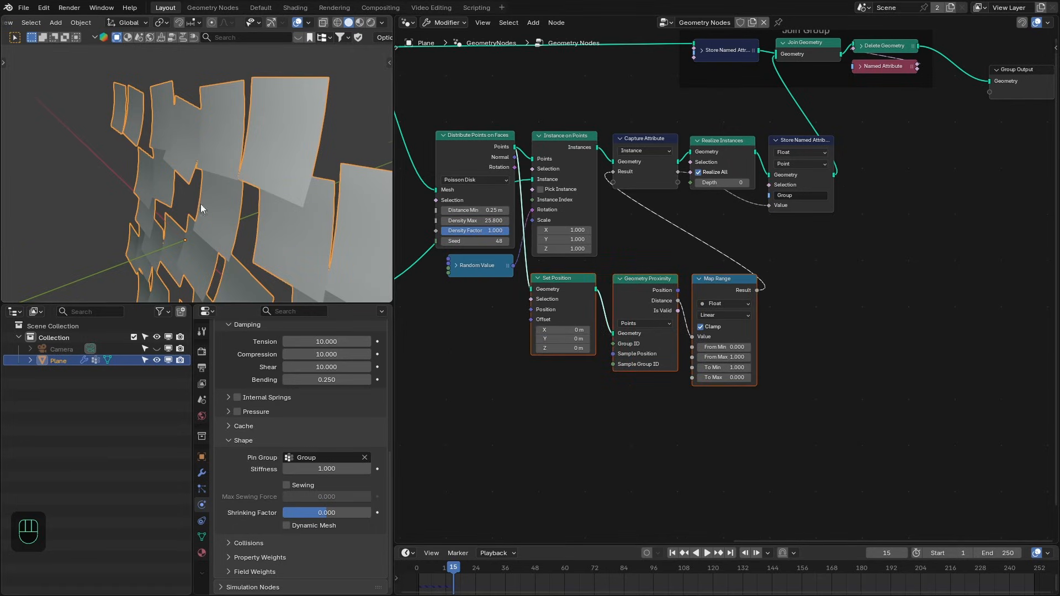
Play the simulation, set the Set Position Y offset to 5 m during playback, and stop and rewind to the first frame.
{"action": "scroll", "coordinate": [201, 208], "scroll_direction": "down", "scroll_amount": 4}
{"action": "key", "text": "shift+Right"}
{"action": "key", "text": "shift+Left"}
{"action": "key", "text": "space"}
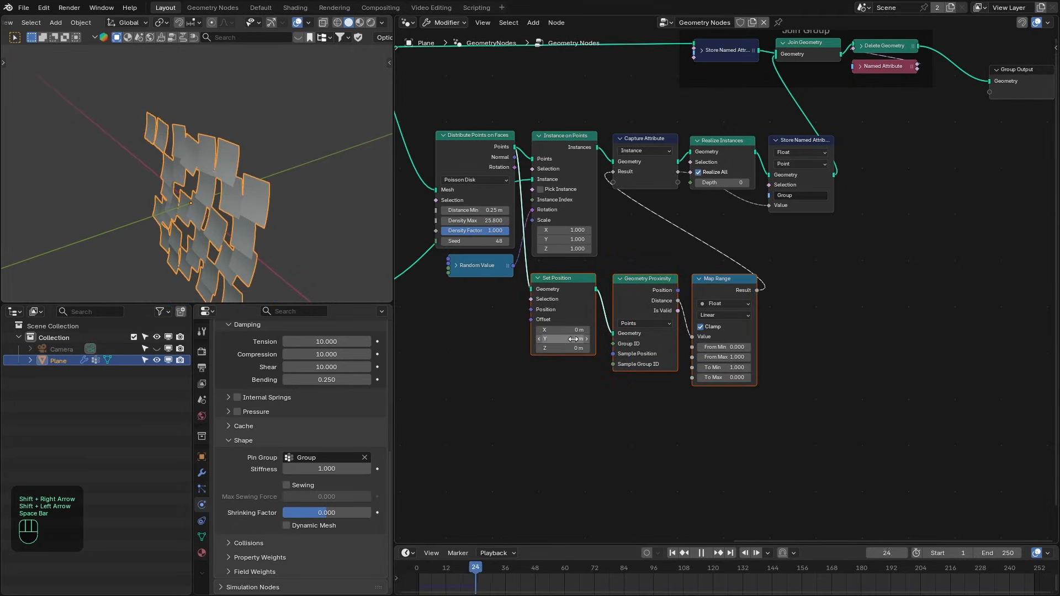
{"action": "left_click", "coordinate": [573, 339]}
{"action": "type", "text": "5"}
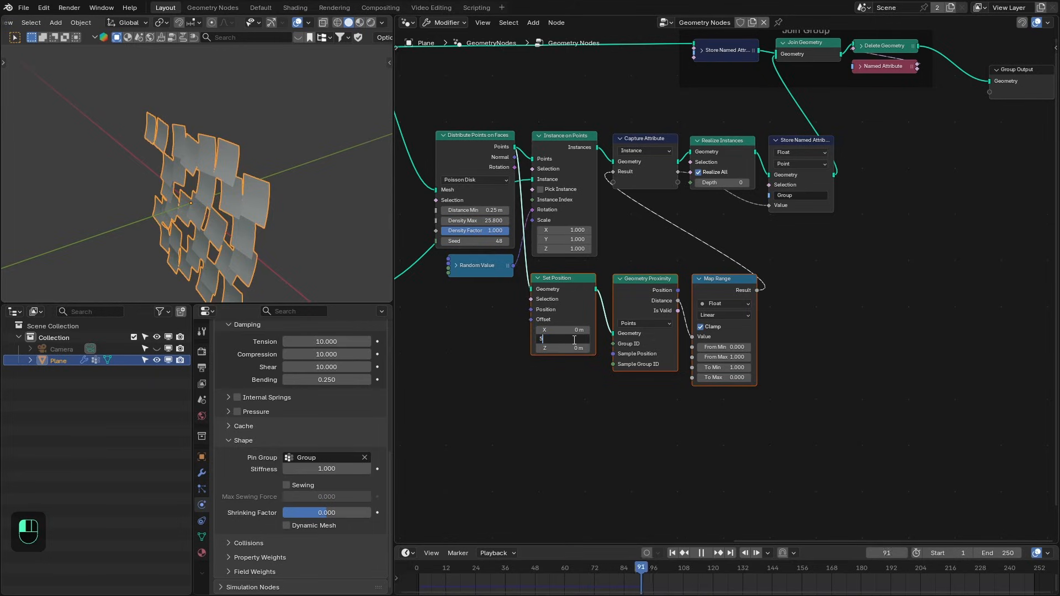
{"action": "key", "text": "Return"}
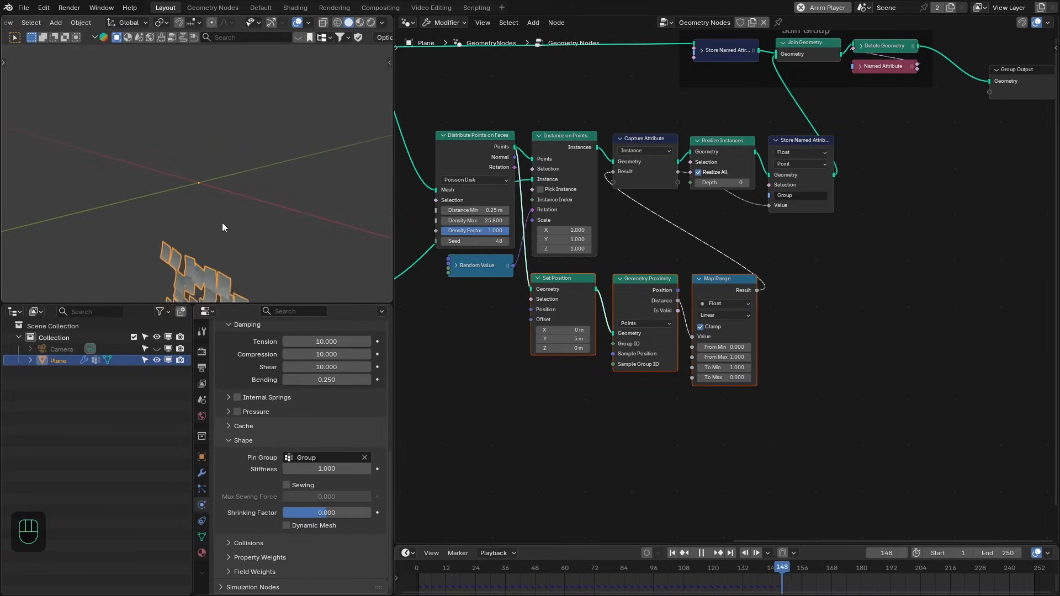
{"action": "key", "text": "space"}
{"action": "key", "text": "shift+Left"}
Preview the Map Range result on the instances in a Viewer and set the Map Range's From Max to 0.25.
{"action": "scroll", "coordinate": [688, 257], "scroll_direction": "up", "scroll_amount": 2}
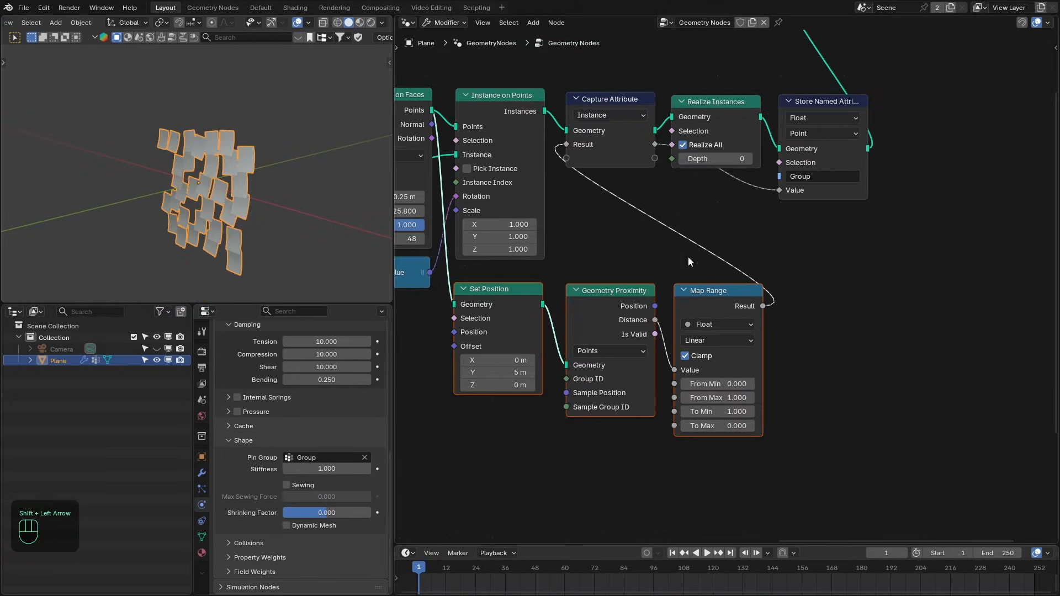
{"action": "left_click", "coordinate": [538, 108], "text": "ctrl+shift"}
{"action": "left_click", "coordinate": [749, 312], "text": "ctrl+shift"}
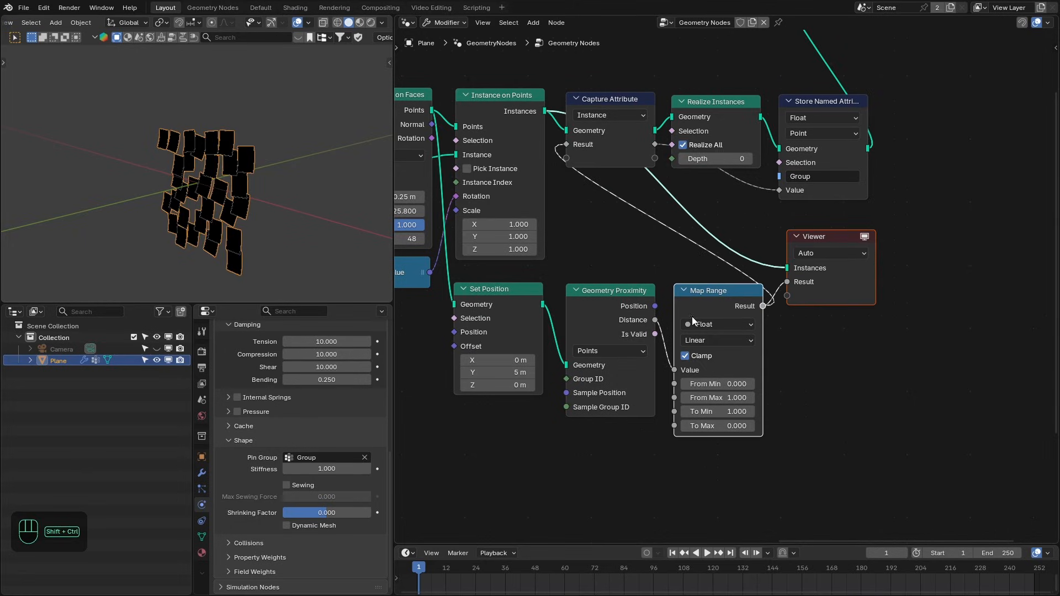
{"action": "scroll", "coordinate": [742, 310], "scroll_direction": "up", "scroll_amount": 1}
{"action": "left_click", "coordinate": [727, 418]}
{"action": "type", "text": "0.25"}
{"action": "key", "text": "Return"}
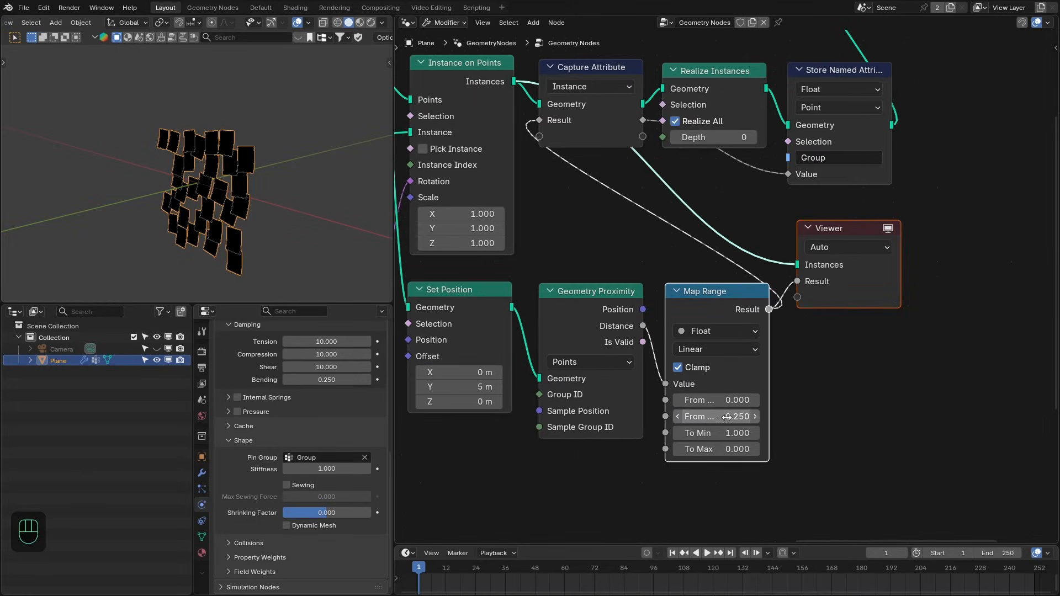
Set the Set Position Y offset to 0 m and preview the falloff with the Viewer domain set to Instance.
{"action": "left_click", "coordinate": [459, 386]}
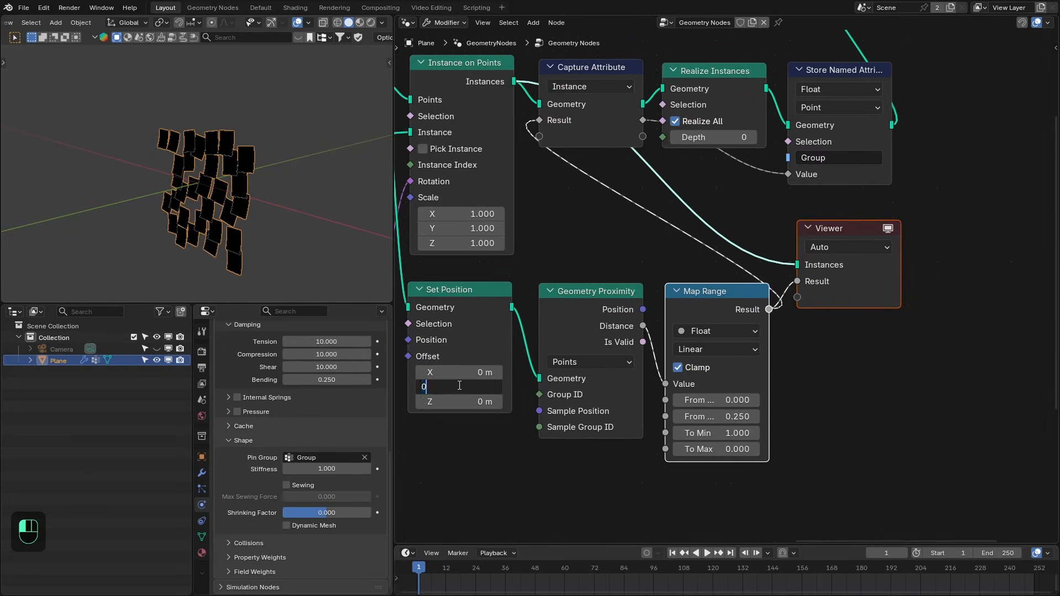
{"action": "key", "text": "Return"}
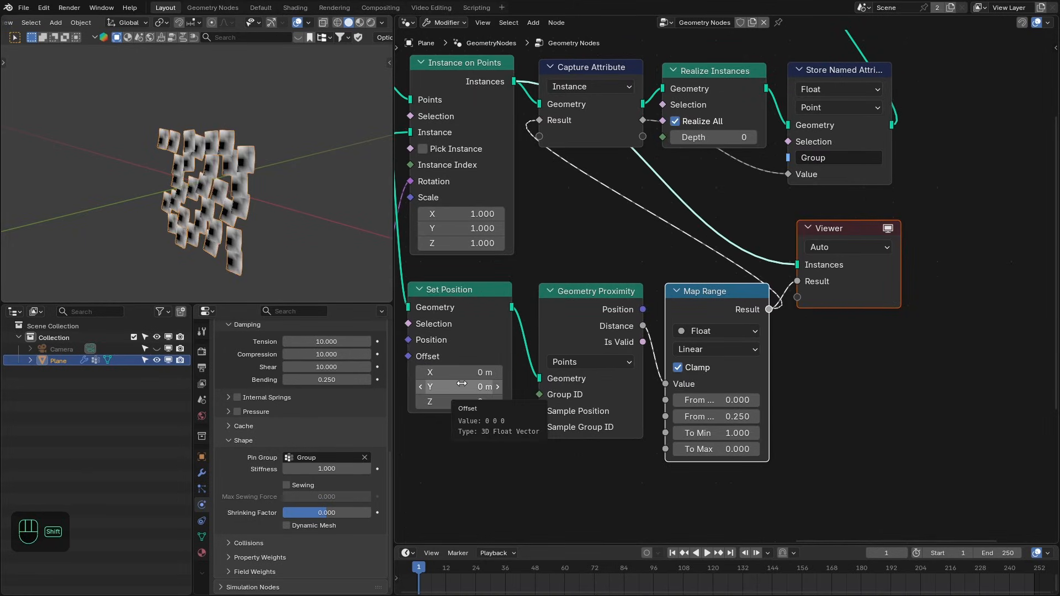
{"action": "left_click", "coordinate": [820, 247]}
{"action": "left_click", "coordinate": [833, 385]}
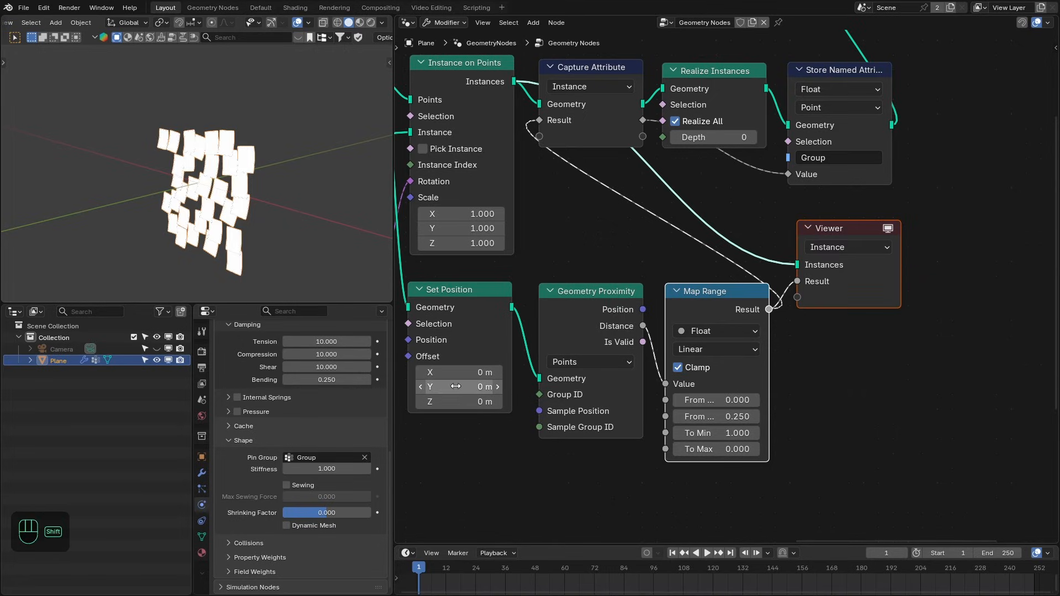
{"action": "left_click_drag", "start_coordinate": [459, 387], "coordinate": [467, 386]}
{"action": "left_click", "coordinate": [582, 371]}
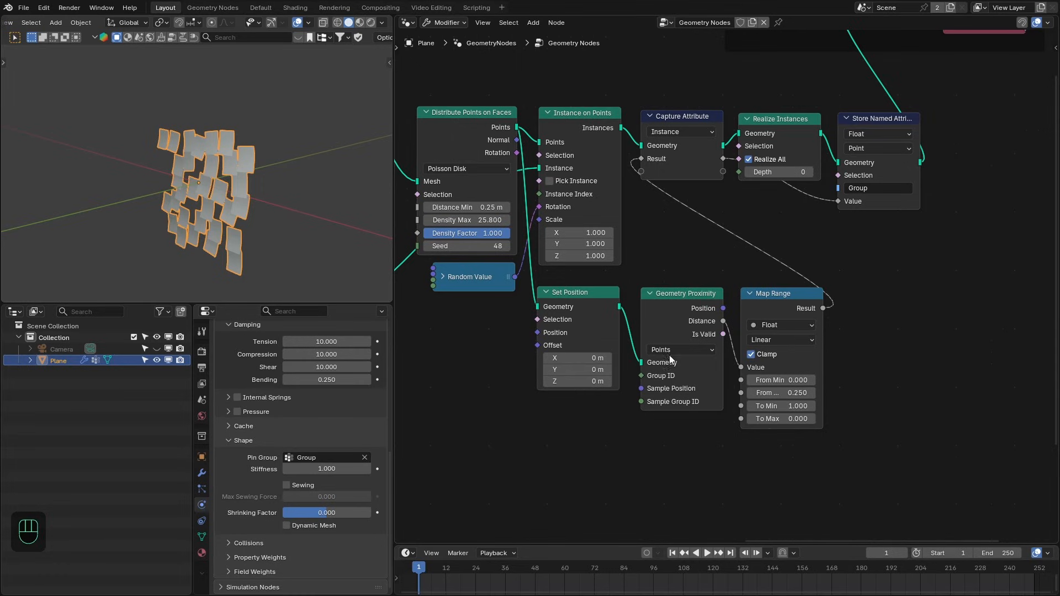
Add a Combine XYZ node whose vector drives the offset of the Set Position node.
{"action": "scroll", "coordinate": [615, 331], "scroll_direction": "down", "scroll_amount": 2}
{"action": "middle_click_drag", "start_coordinate": [584, 383], "coordinate": [677, 368]}
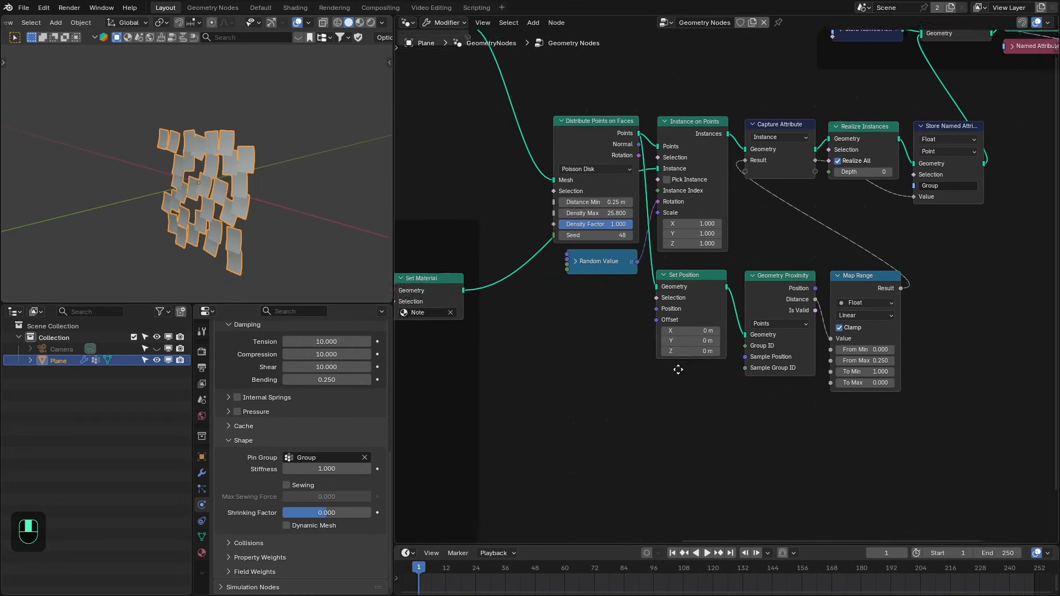
{"action": "left_click_drag", "start_coordinate": [654, 275], "coordinate": [697, 380]}
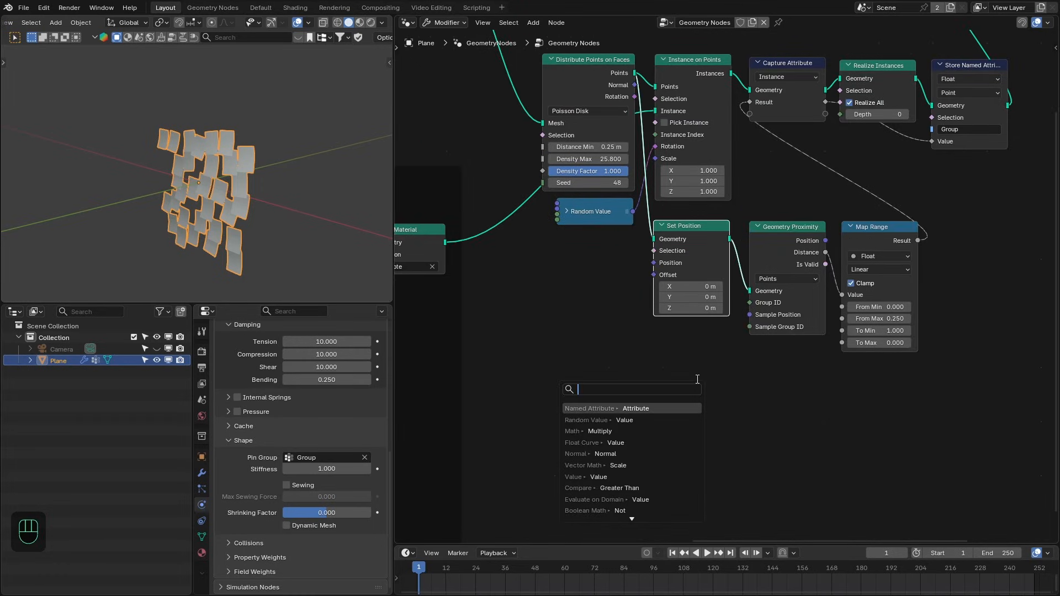
{"action": "type", "text": "xtz"}
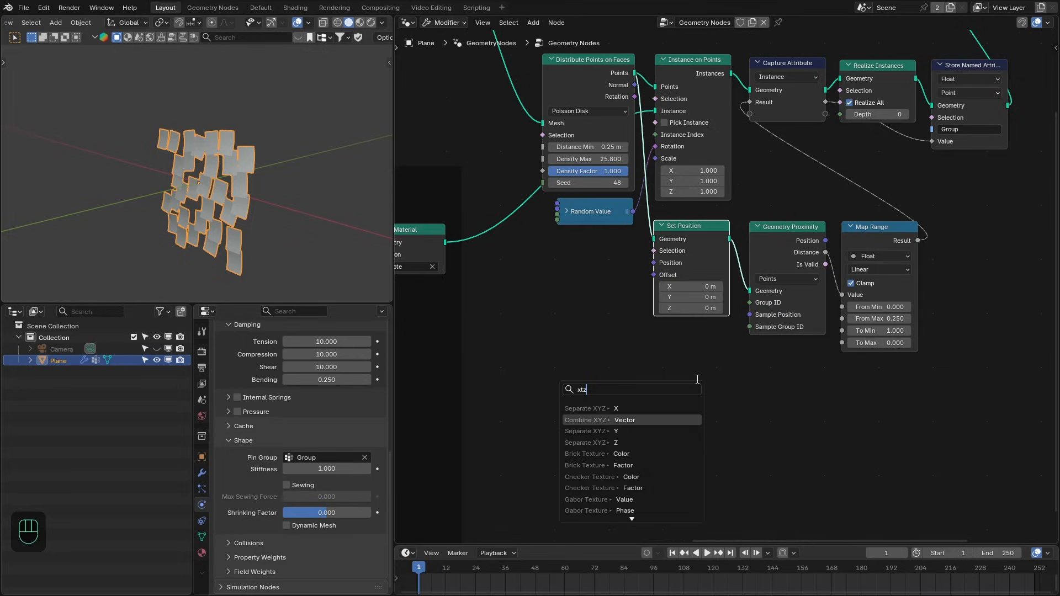
{"action": "left_click", "coordinate": [624, 420]}
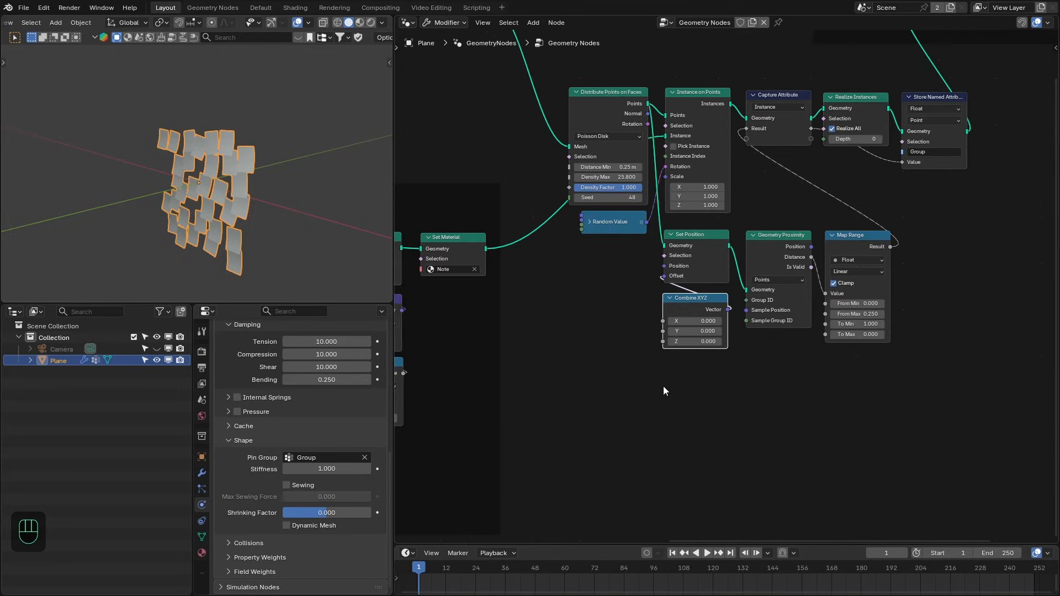
Add a second Map Range node whose result drives the Y component of the Combine XYZ node.
{"action": "scroll", "coordinate": [663, 386], "scroll_direction": "down", "scroll_amount": 2}
{"action": "scroll", "coordinate": [694, 352], "scroll_direction": "up", "scroll_amount": 1}
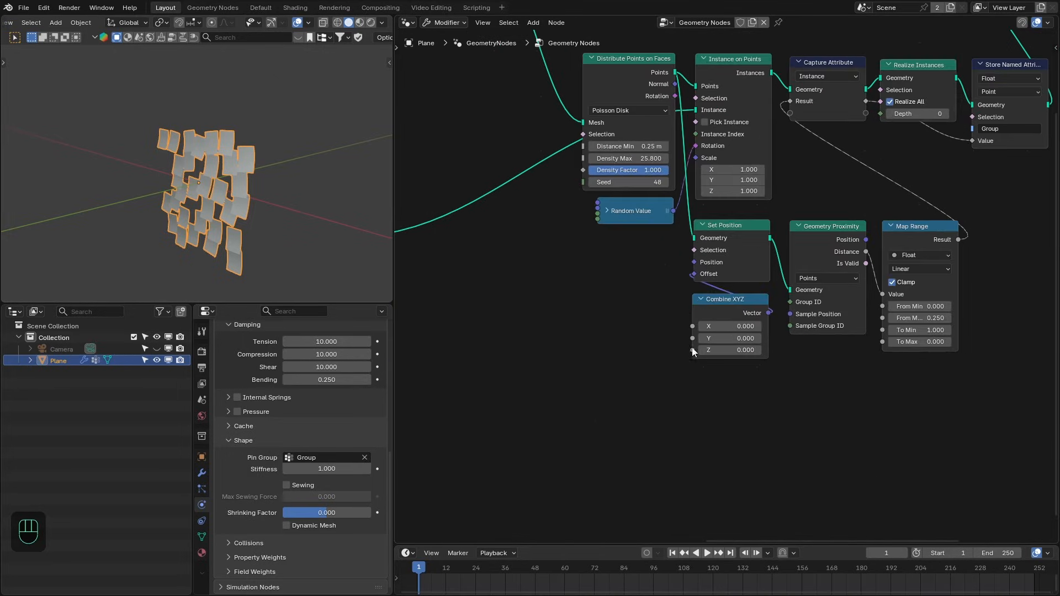
{"action": "left_click_drag", "start_coordinate": [645, 336], "coordinate": [637, 338]}
{"action": "type", "text": "map"}
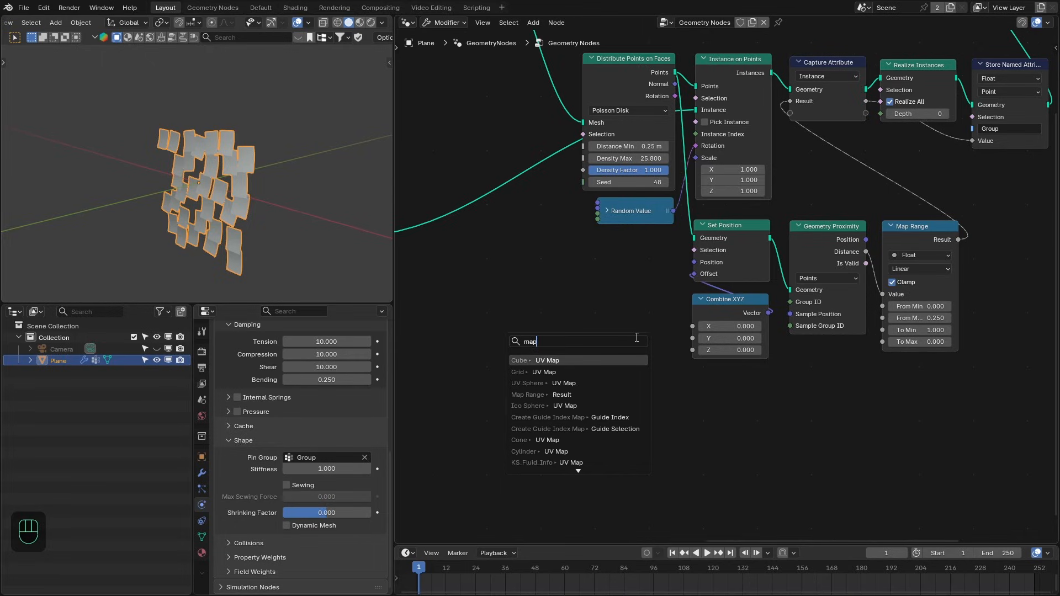
{"action": "left_click", "coordinate": [568, 395]}
{"action": "left_click", "coordinate": [601, 357]}
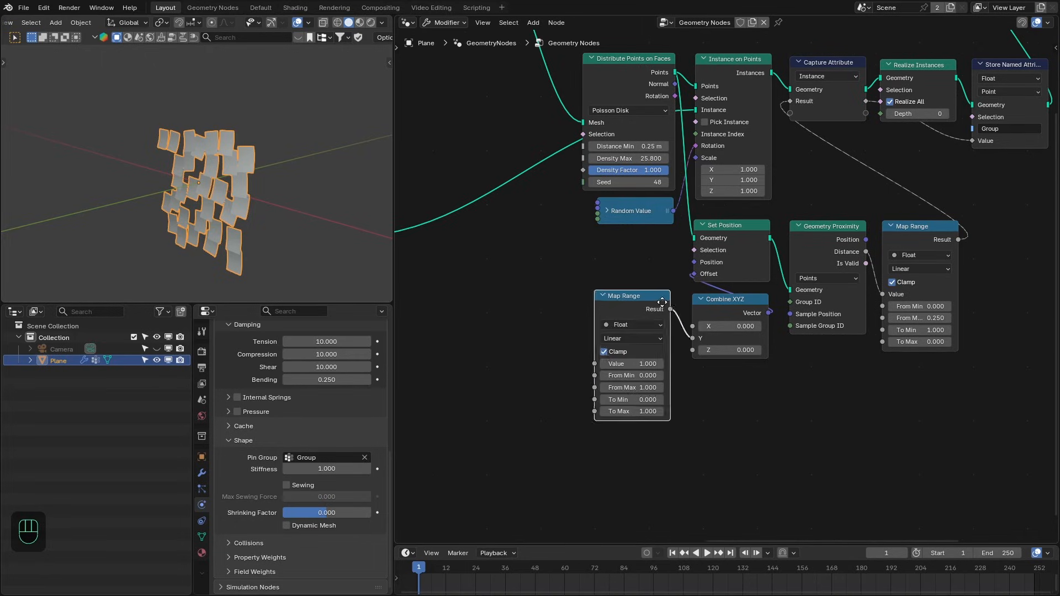
Add a Scene Time node with its Frame output driving the value of the new Map Range node.
{"action": "scroll", "coordinate": [596, 357], "scroll_direction": "up", "scroll_amount": 2}
{"action": "middle_click_drag", "start_coordinate": [596, 357], "coordinate": [629, 354]}
{"action": "left_click_drag", "start_coordinate": [629, 361], "coordinate": [587, 348]}
{"action": "type", "text": "scene"}
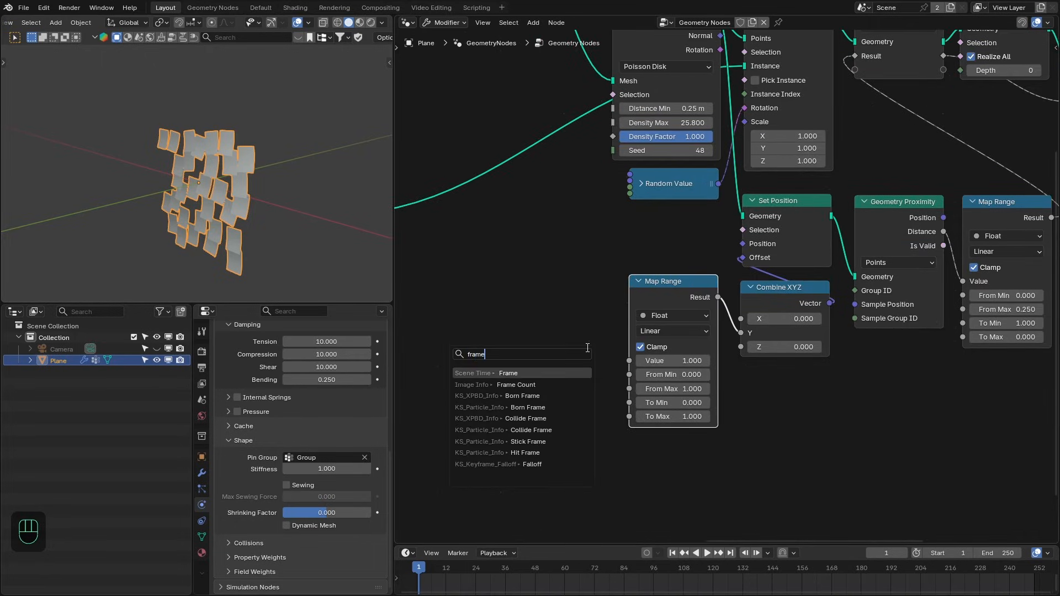
{"action": "key", "text": "Return"}
{"action": "left_click", "coordinate": [616, 288]}
{"action": "middle_click_drag", "start_coordinate": [768, 402], "coordinate": [717, 387]}
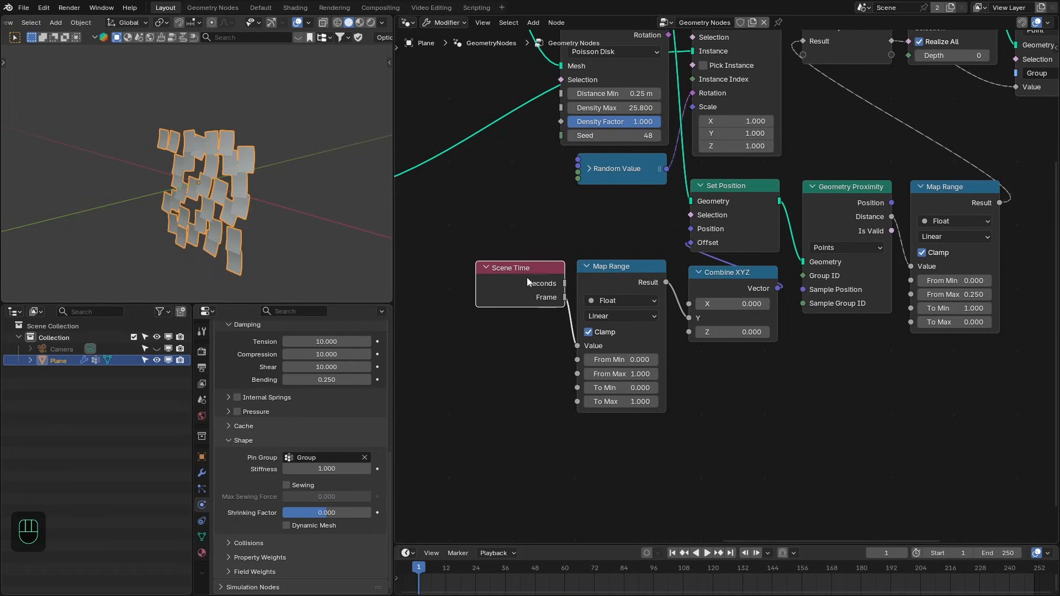
{"action": "left_click_drag", "start_coordinate": [542, 284], "coordinate": [540, 283]}
Set the Scene Time-driven Map Range node's From Min to 10, From Max to 15 and To Max to 5.
{"action": "left_click", "coordinate": [630, 360]}
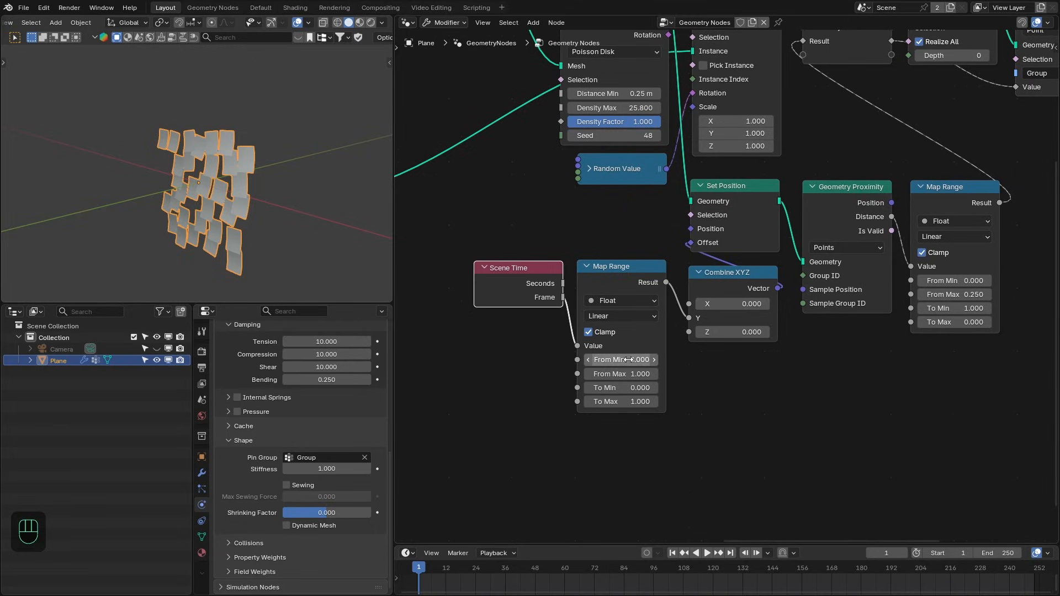
{"action": "type", "text": "10"}
{"action": "key", "text": "Tab"}
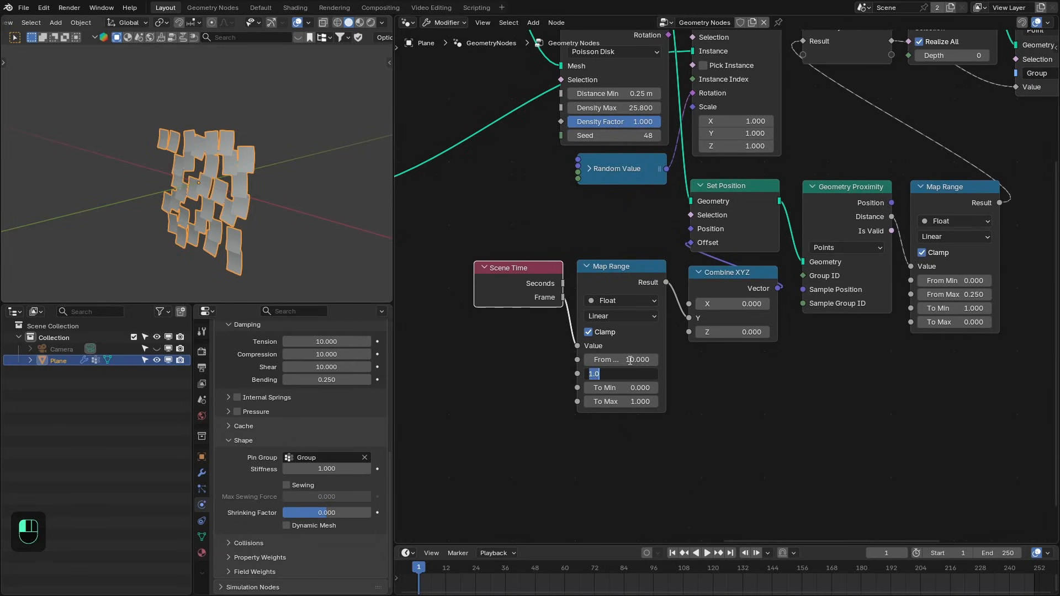
{"action": "type", "text": "15"}
{"action": "key", "text": "Return"}
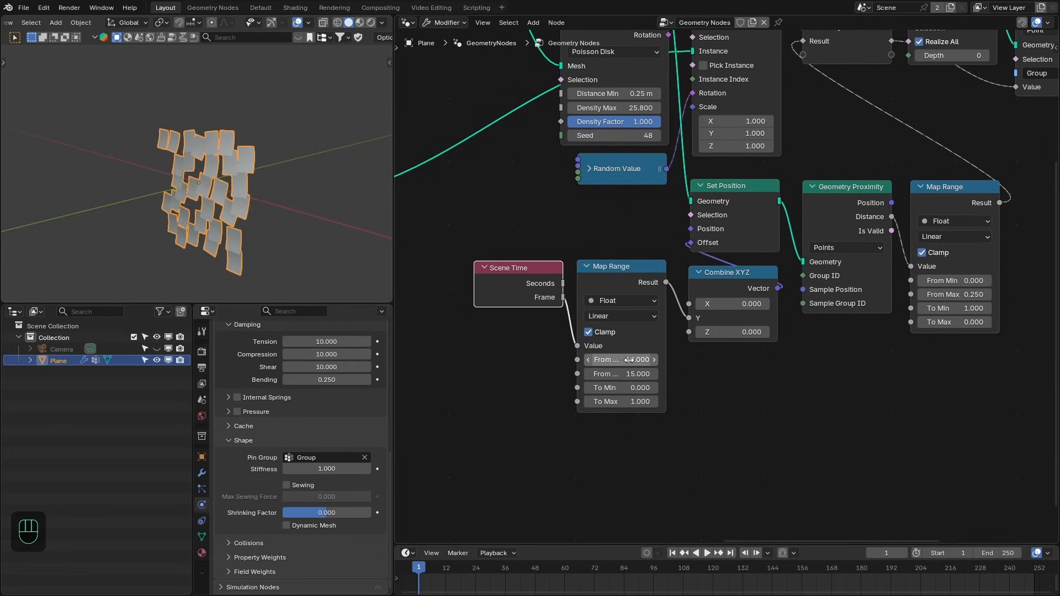
{"action": "left_click", "coordinate": [624, 401]}
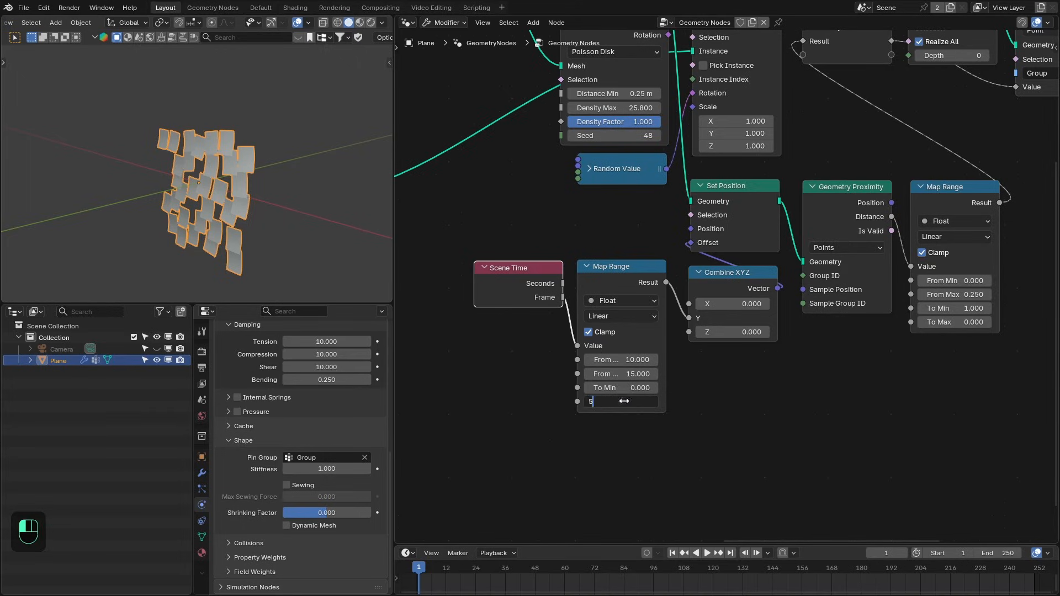
{"action": "type", "text": "5"}
{"action": "key", "text": "Return"}
Add a Join Geometry node before the Group Output and connect the Set Position geometry to it to display the moving points.
{"action": "scroll", "coordinate": [622, 320], "scroll_direction": "down", "scroll_amount": 2}
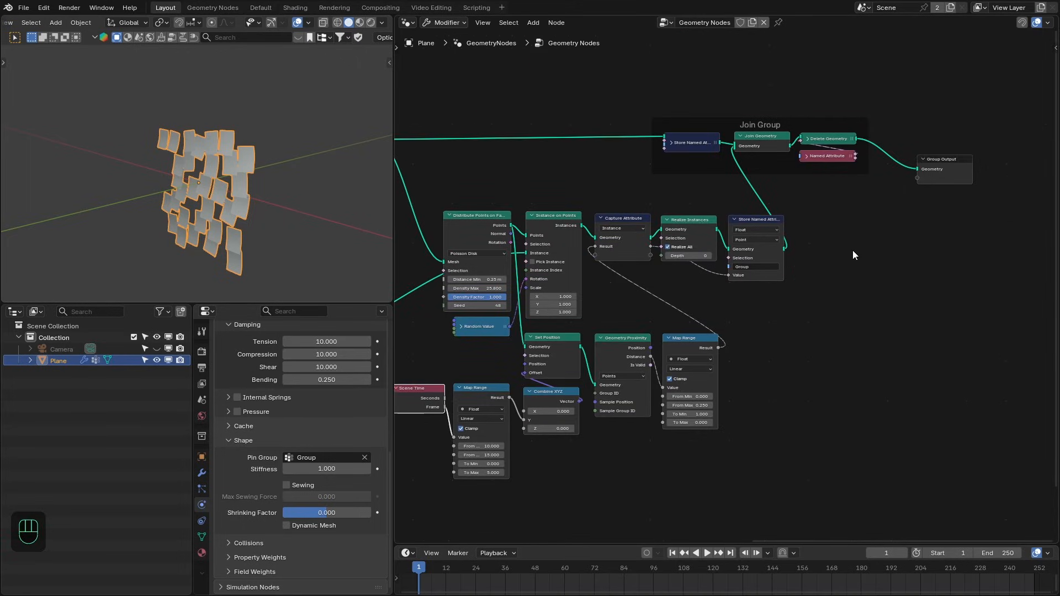
{"action": "key", "text": "shift+a"}
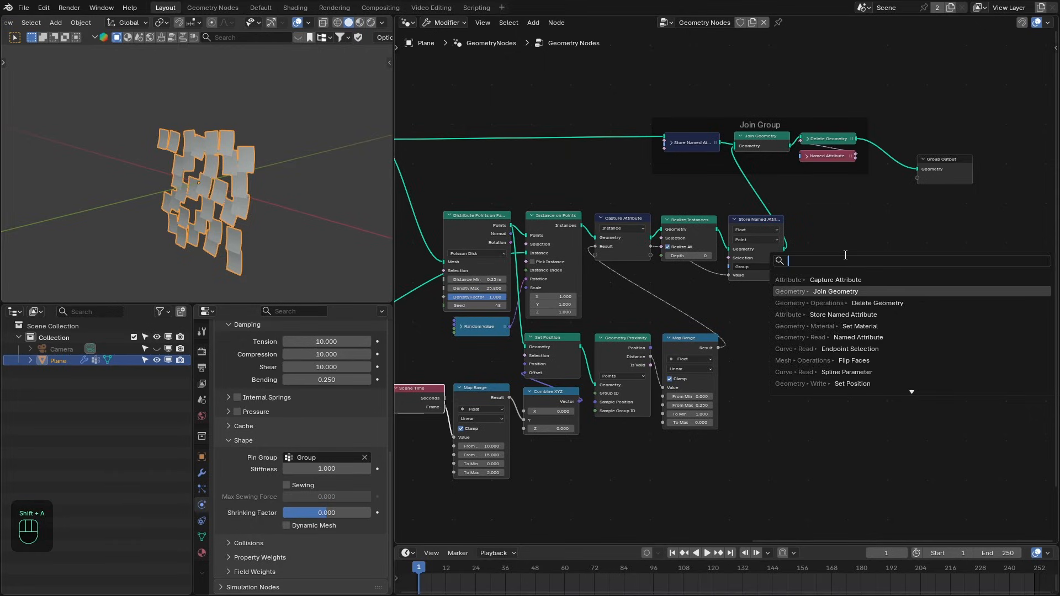
{"action": "left_click", "coordinate": [835, 292]}
{"action": "left_click", "coordinate": [888, 226]}
{"action": "left_click_drag", "start_coordinate": [580, 347], "coordinate": [911, 214]}
{"action": "left_click_drag", "start_coordinate": [942, 174], "coordinate": [987, 172]}
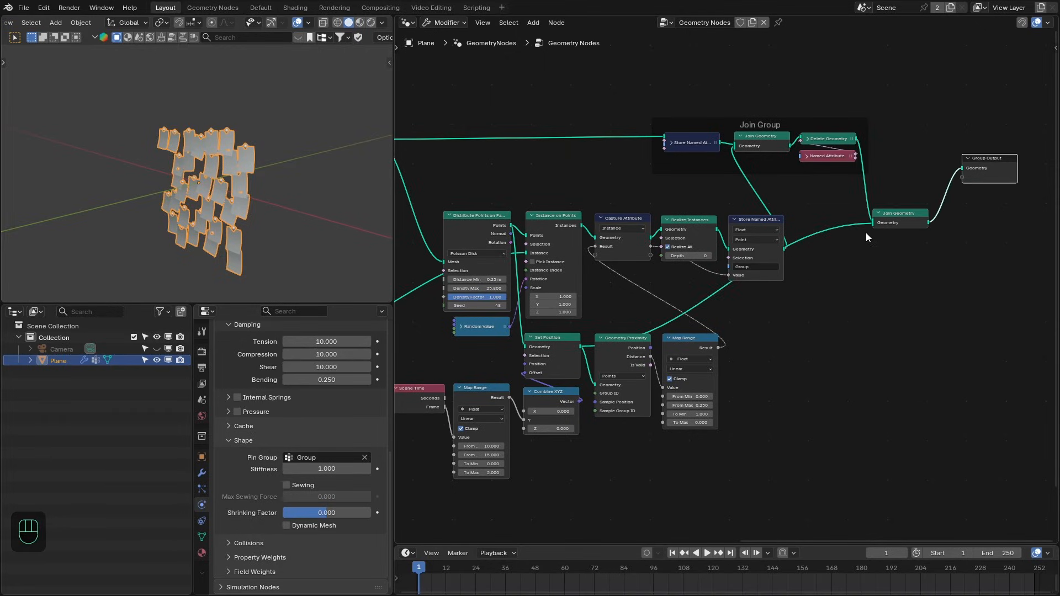
Play the animation to check how the proximity points move, restarting it from the first frame.
{"action": "key", "text": "space"}
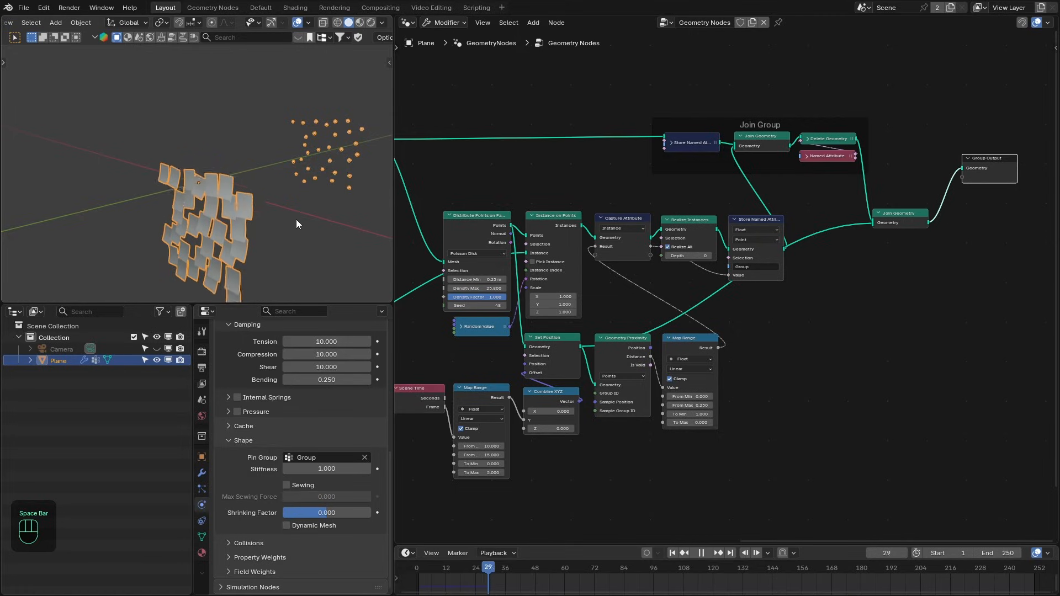
{"action": "key", "text": "shift+Left"}
{"action": "key", "text": "shift+Left"}
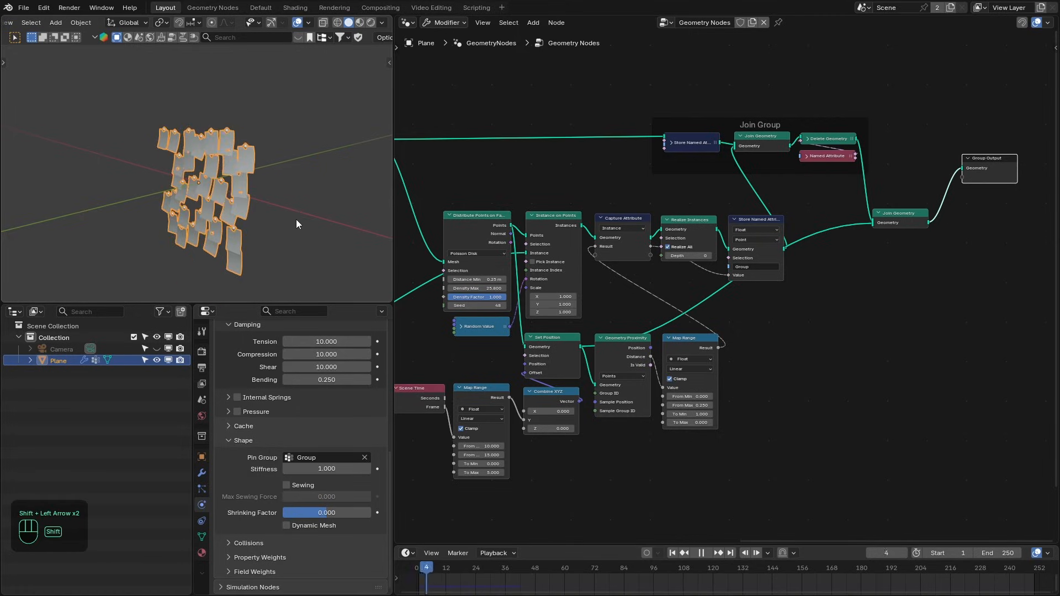
{"action": "key", "text": "space"}
Collapse the Combine XYZ node and move the Map Range node that drives it directly beneath it.
{"action": "middle_click_drag", "start_coordinate": [596, 443], "coordinate": [701, 307]}
{"action": "scroll", "coordinate": [767, 339], "scroll_direction": "up", "scroll_amount": 2}
{"action": "scroll", "coordinate": [766, 339], "scroll_direction": "up", "scroll_amount": 2}
{"action": "middle_click_drag", "start_coordinate": [586, 282], "coordinate": [609, 264]}
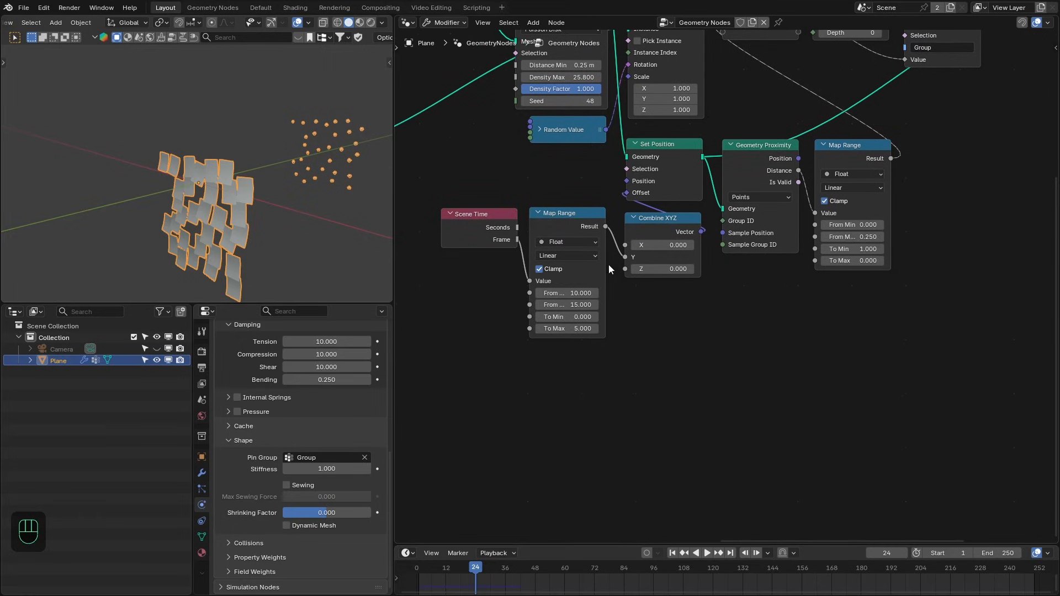
{"action": "left_click_drag", "start_coordinate": [556, 209], "coordinate": [660, 241]}
{"action": "left_click", "coordinate": [634, 219]}
{"action": "middle_click_drag", "start_coordinate": [573, 274], "coordinate": [631, 271]}
{"action": "scroll", "coordinate": [632, 272], "scroll_direction": "up", "scroll_amount": 1}
Drive the Map Range's From Min with a new Random Value node ranging from 10 to 60.
{"action": "left_click_drag", "start_coordinate": [676, 324], "coordinate": [596, 316]}
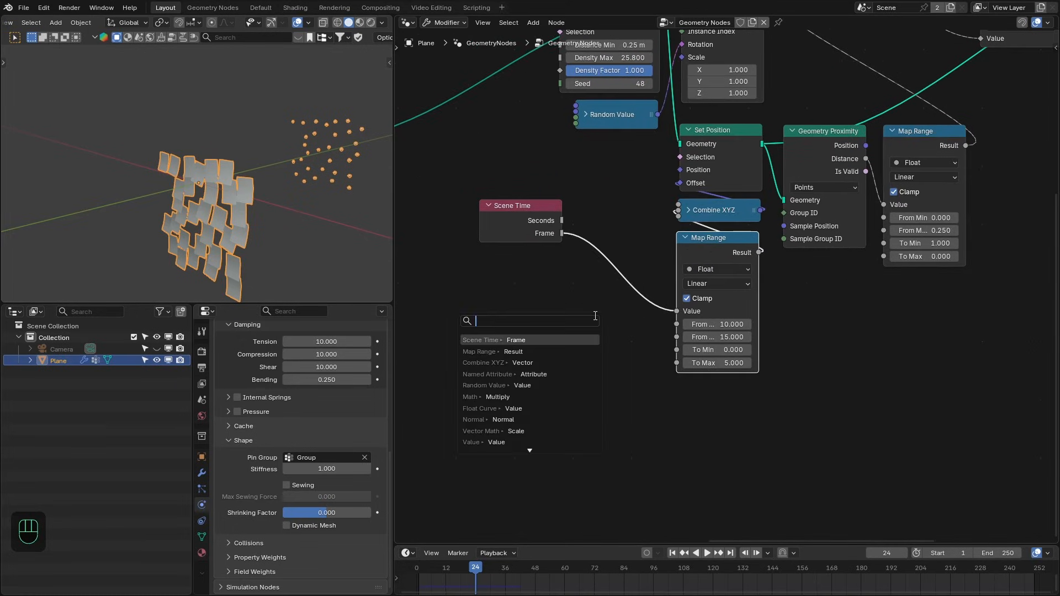
{"action": "type", "text": "random"}
{"action": "key", "text": "Return"}
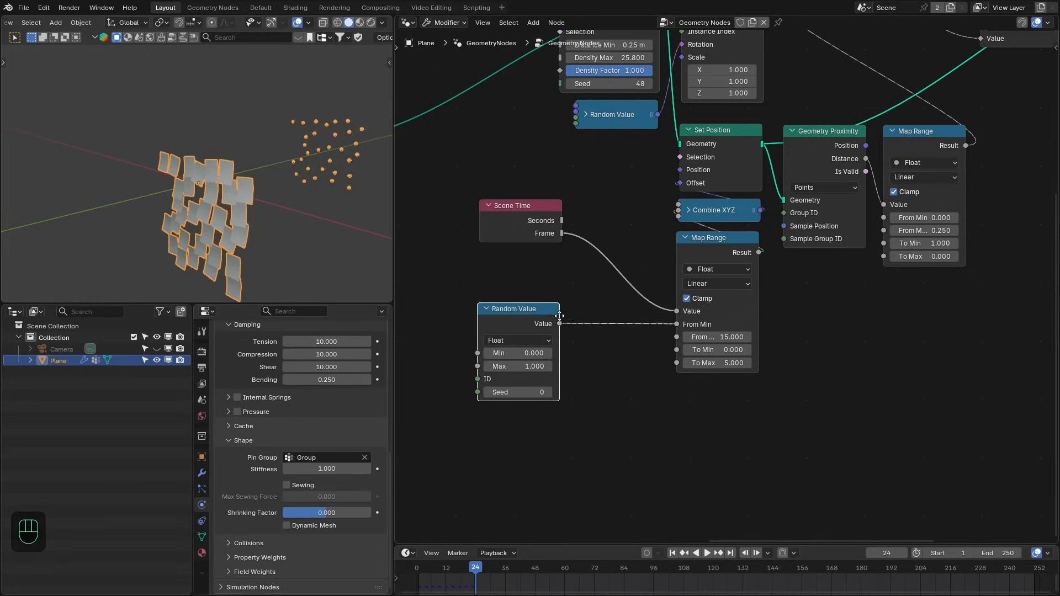
{"action": "left_click_drag", "start_coordinate": [521, 348], "coordinate": [520, 349]}
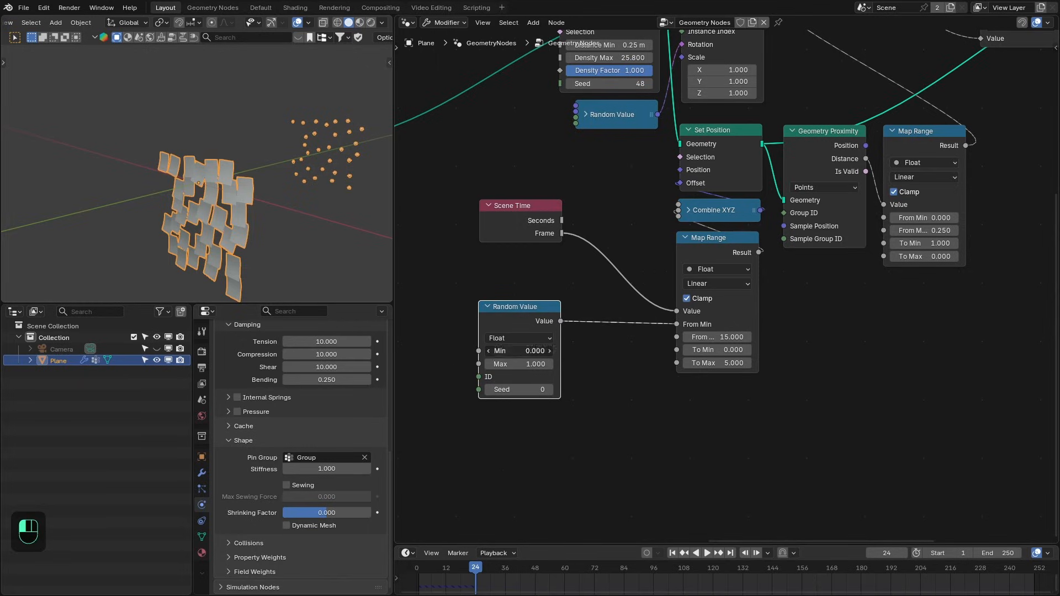
{"action": "type", "text": "10"}
{"action": "key", "text": "Tab"}
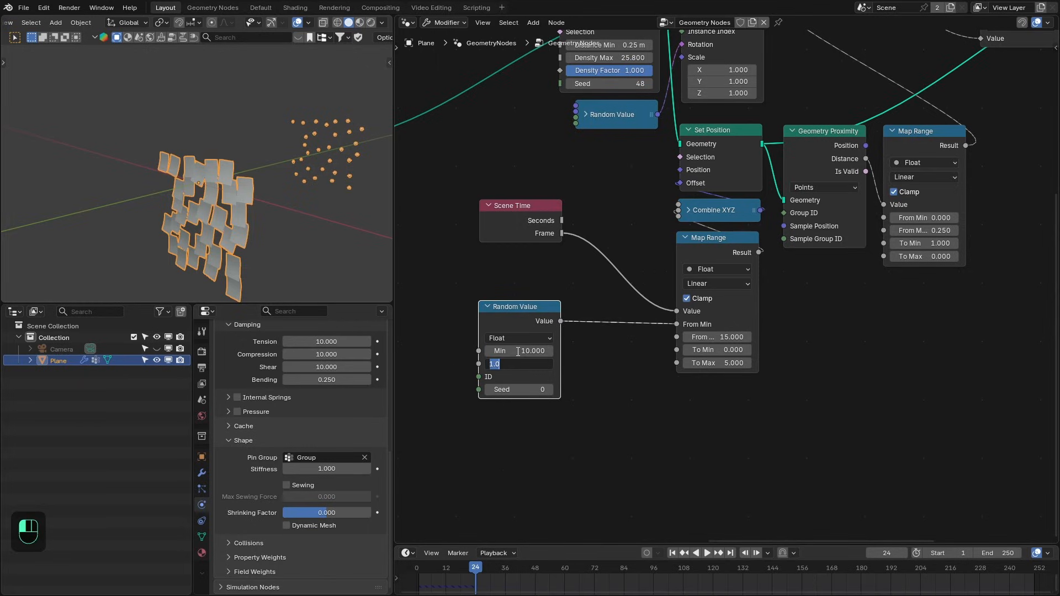
{"action": "type", "text": "60"}
{"action": "key", "text": "Return"}
Feed the random value through a Math Add node with a value of 5 into the Map Range's From Max.
{"action": "left_click_drag", "start_coordinate": [502, 320], "coordinate": [443, 318]}
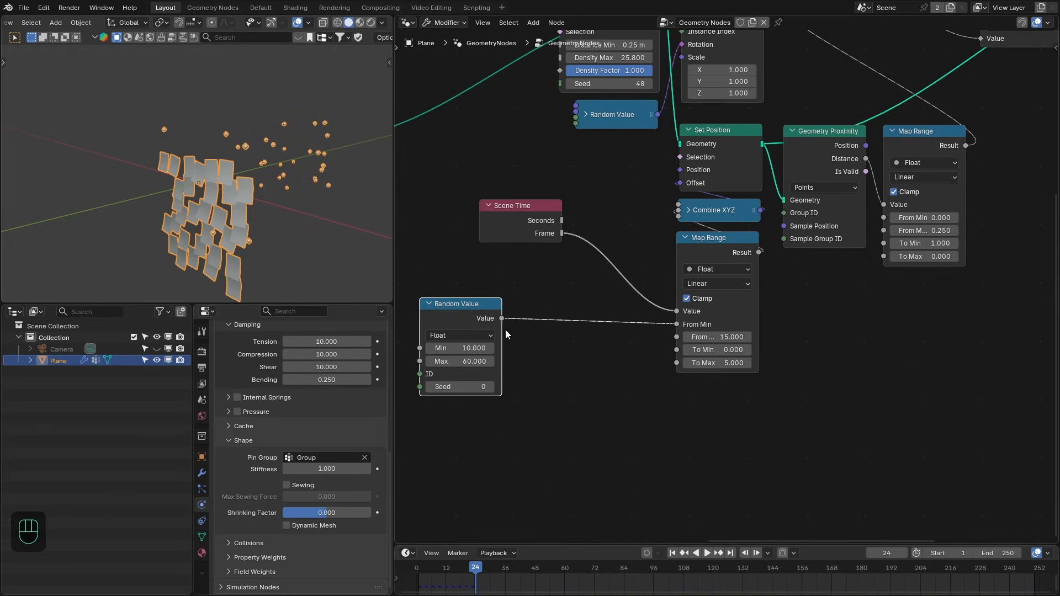
{"action": "key", "text": "shift+a"}
{"action": "type", "text": "ad"}
{"action": "key", "text": "Return"}
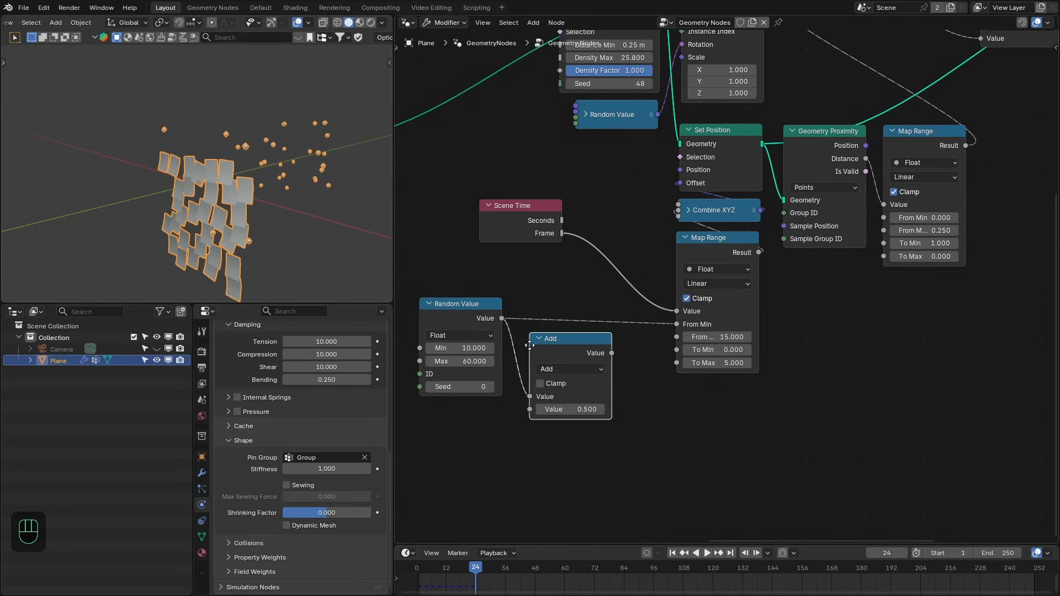
{"action": "left_click", "coordinate": [572, 376]}
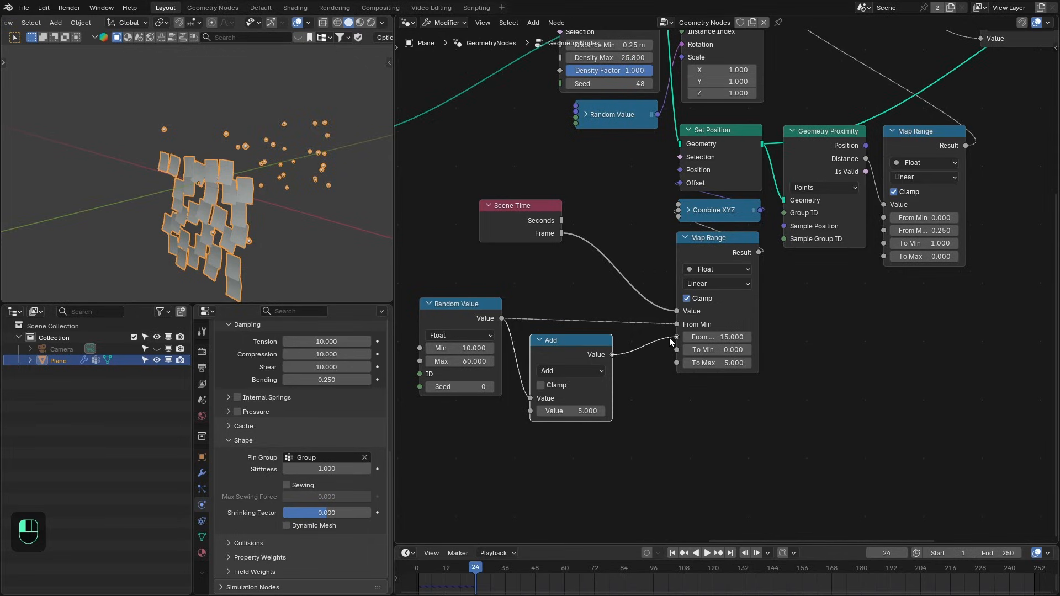
{"action": "left_click_drag", "start_coordinate": [669, 337], "coordinate": [671, 338]}
Rearrange the Scene Time, Random Value and Add nodes neatly beside the Map Range node.
{"action": "left_click_drag", "start_coordinate": [578, 343], "coordinate": [575, 341]}
{"action": "left_click", "coordinate": [489, 302]}
{"action": "left_click_drag", "start_coordinate": [465, 290], "coordinate": [566, 356]}
{"action": "left_click_drag", "start_coordinate": [572, 359], "coordinate": [587, 341]}
{"action": "left_click", "coordinate": [559, 333]}
{"action": "left_click", "coordinate": [558, 340]}
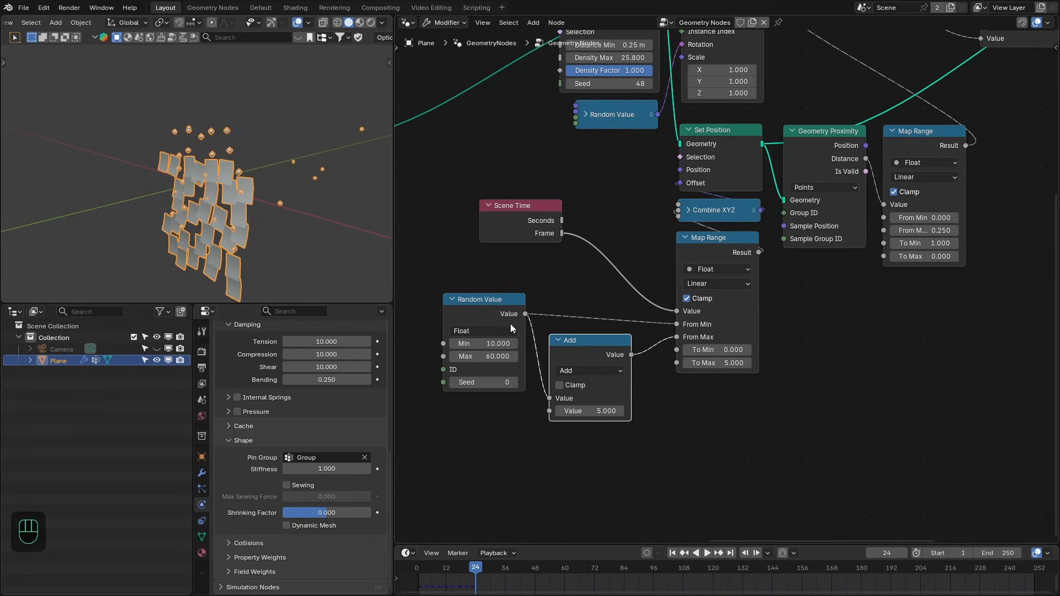
{"action": "left_click_drag", "start_coordinate": [495, 314], "coordinate": [496, 320]}
{"action": "left_click_drag", "start_coordinate": [518, 236], "coordinate": [483, 241]}
Play the simulation from the first frame to check the randomized release of the notes.
{"action": "key", "text": "shift+Right"}
{"action": "key", "text": "shift+Left"}
{"action": "key", "text": "space"}
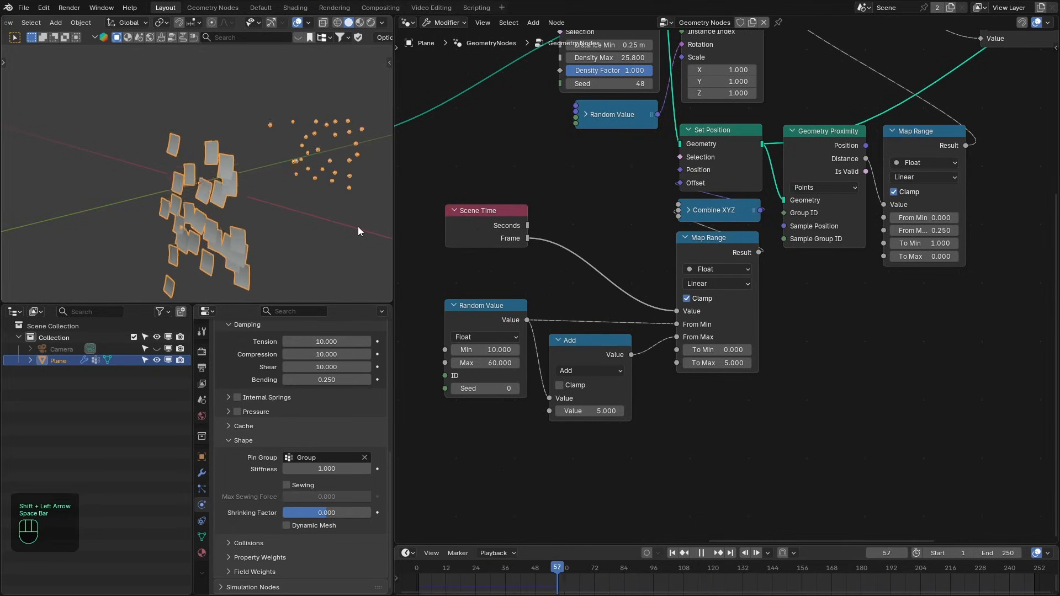
{"action": "key", "text": "shift+Left"}
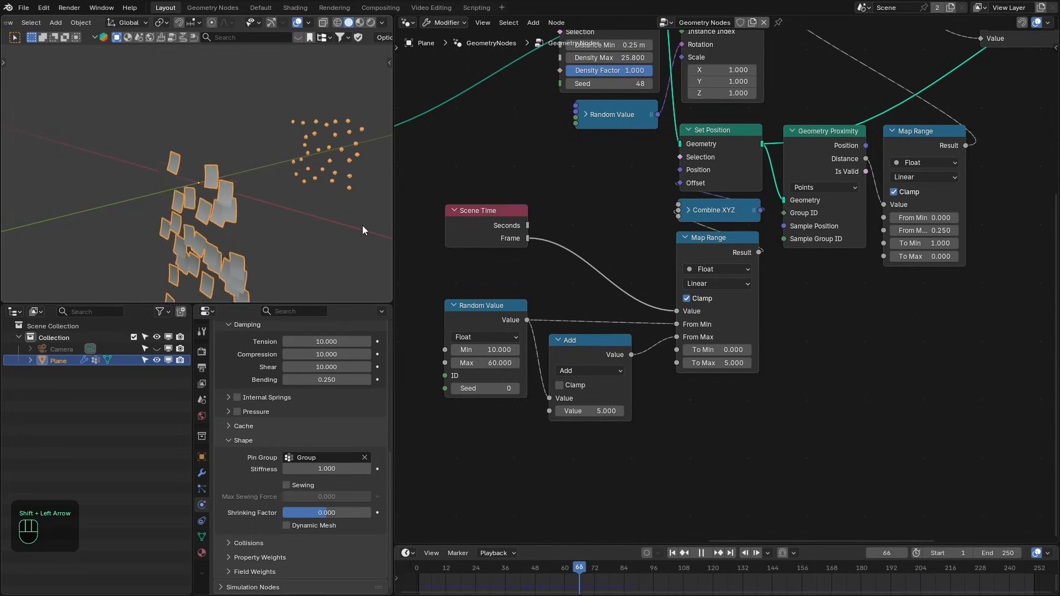
{"action": "key", "text": "space"}
Move the Scene Time, Random Value, Add and Map Range nodes into a compact group to the left of Combine XYZ.
{"action": "scroll", "coordinate": [772, 328], "scroll_direction": "down", "scroll_amount": 2}
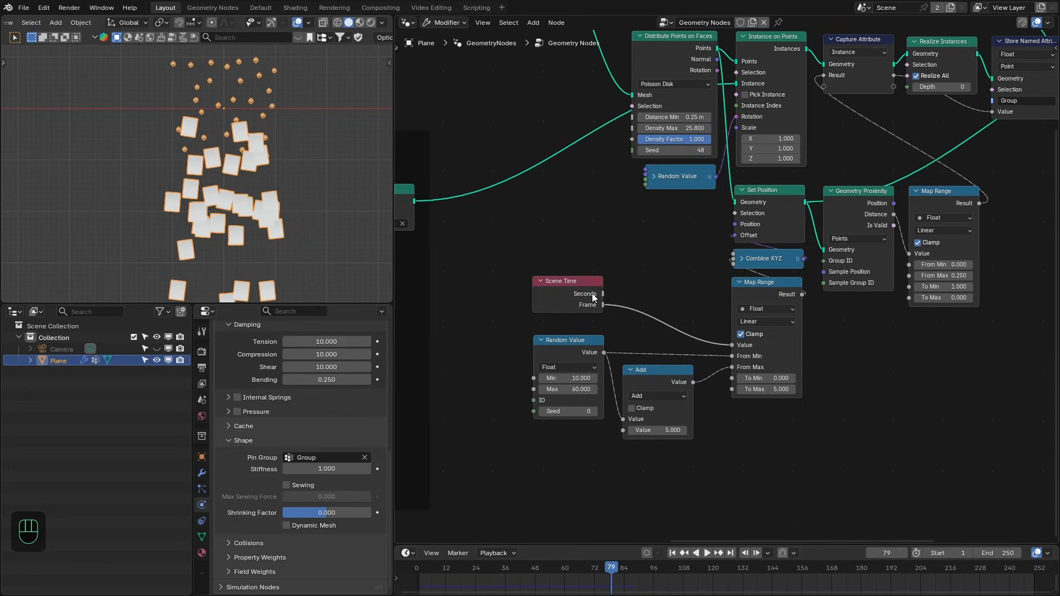
{"action": "left_click_drag", "start_coordinate": [592, 293], "coordinate": [671, 294]}
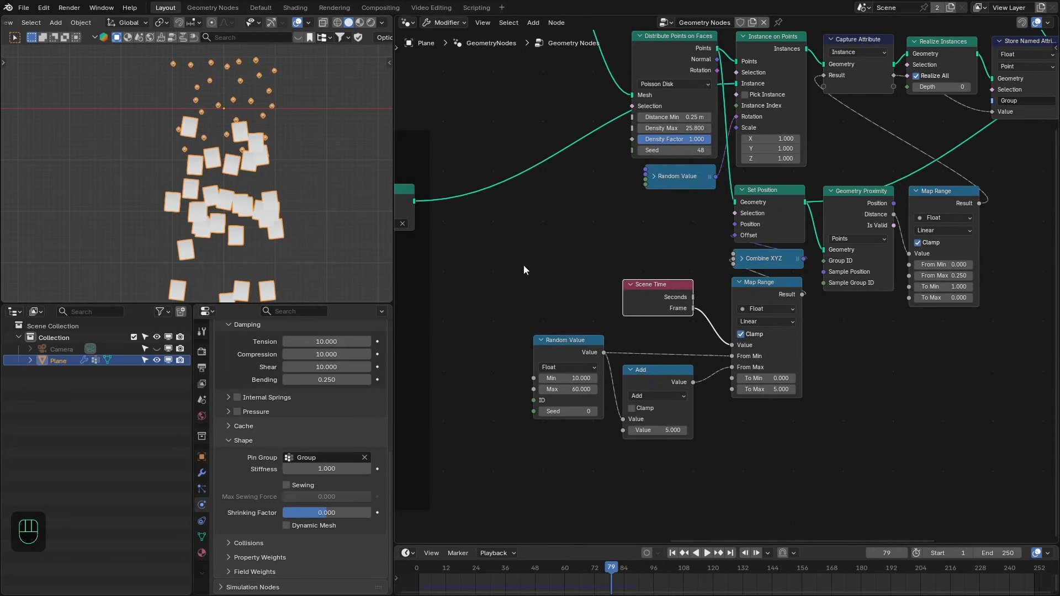
{"action": "left_click_drag", "start_coordinate": [568, 457], "coordinate": [683, 265]}
Maximize the viewport, add a Wind force field and rotate it in front view until it points along the X axis.
{"action": "key", "text": "ctrl+space"}
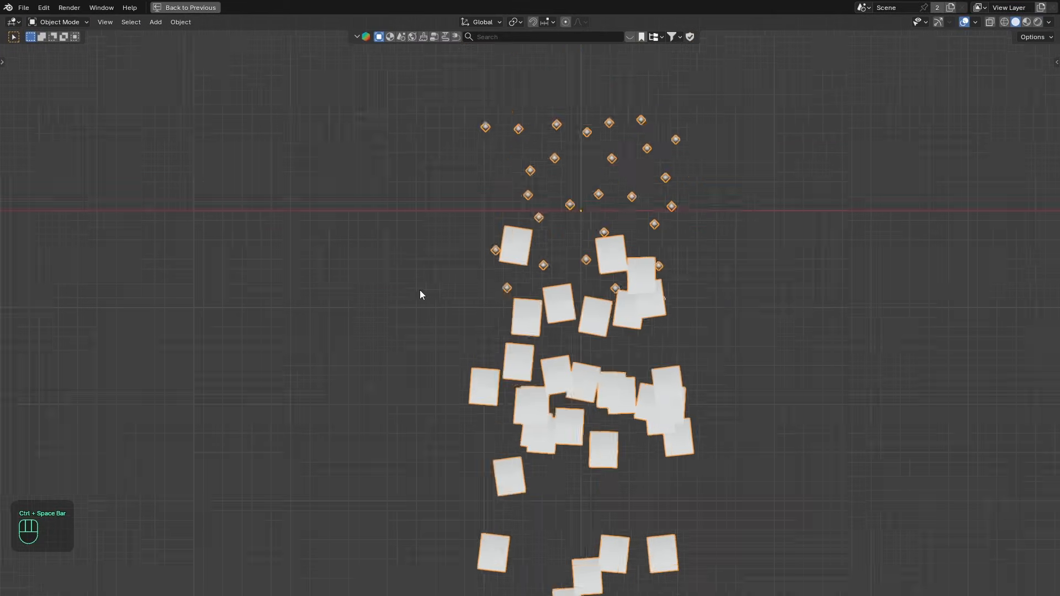
{"action": "key", "text": "shift+a"}
{"action": "mouse_move", "coordinate": [382, 519]}
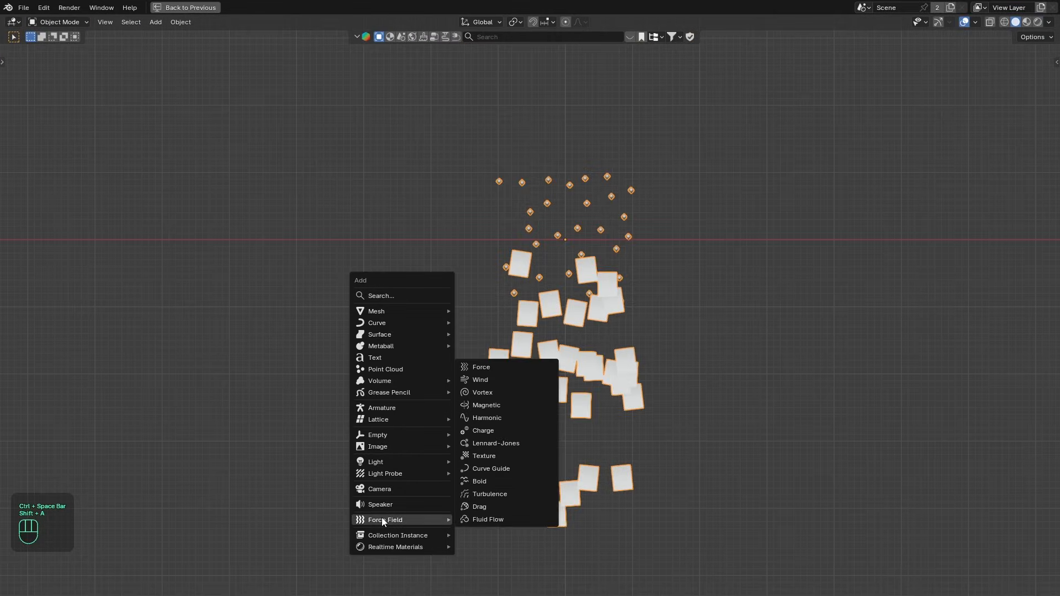
{"action": "left_click", "coordinate": [487, 379]}
{"action": "key", "text": "r"}
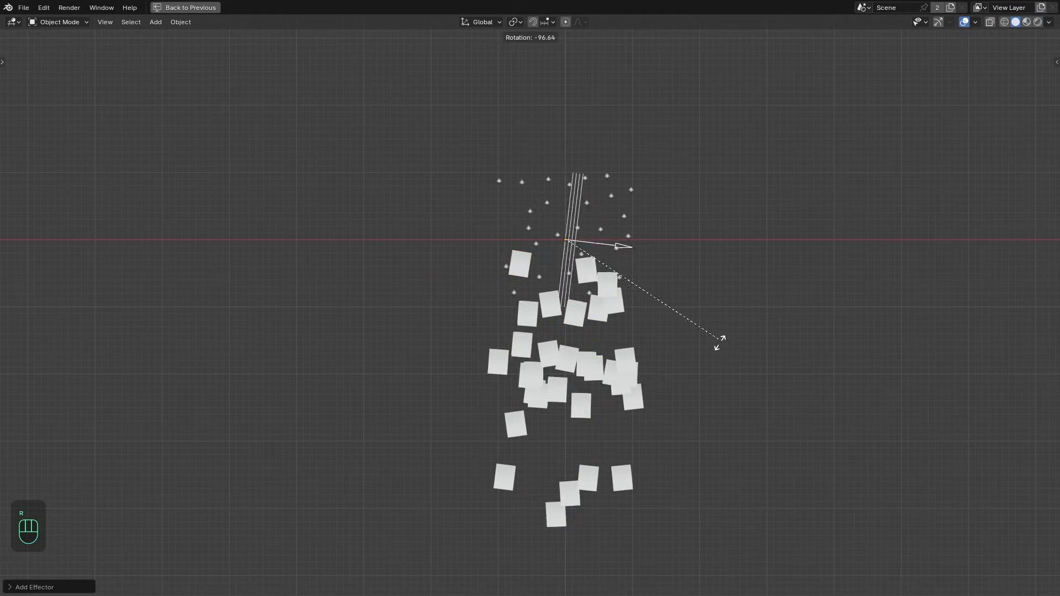
{"action": "left_click", "coordinate": [717, 307]}
Tilt the wind slightly in top view and again in front view, then restore the full editor layout.
{"action": "key", "text": "KP_7"}
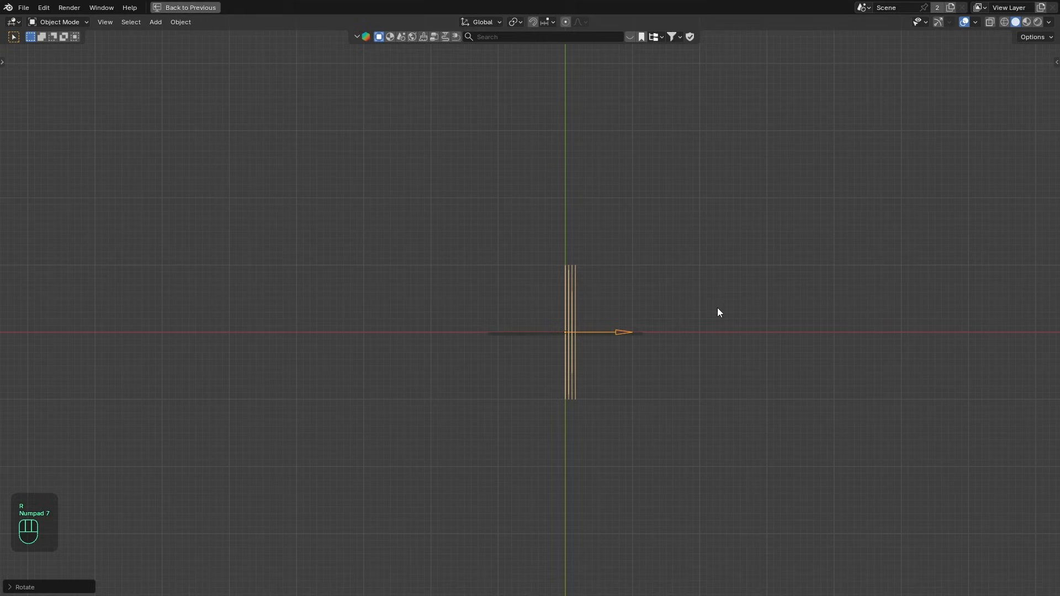
{"action": "key", "text": "r"}
{"action": "left_click", "coordinate": [735, 312]}
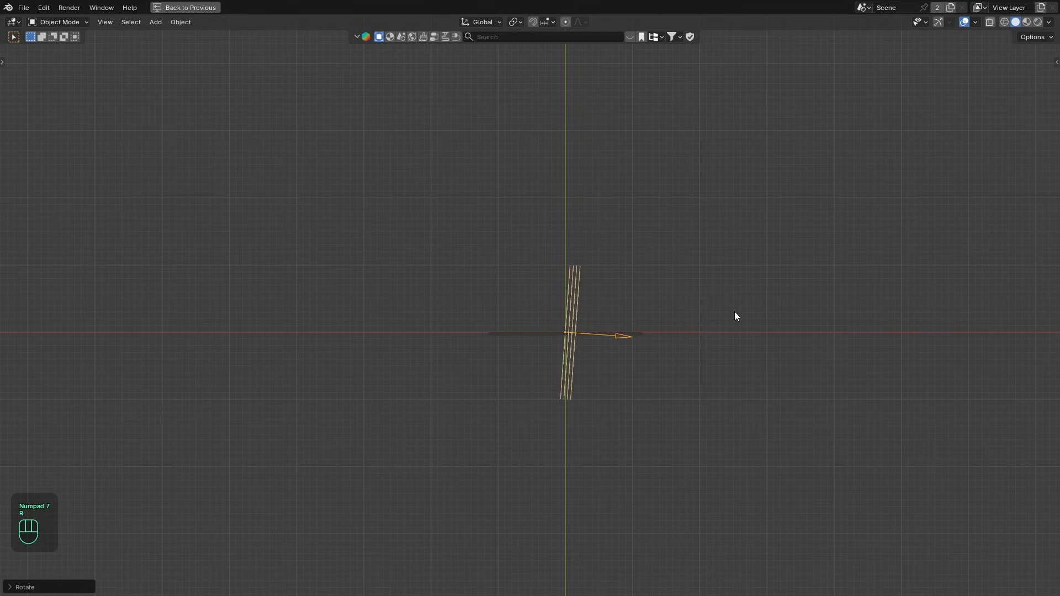
{"action": "key", "text": "KP_1"}
{"action": "key", "text": "r"}
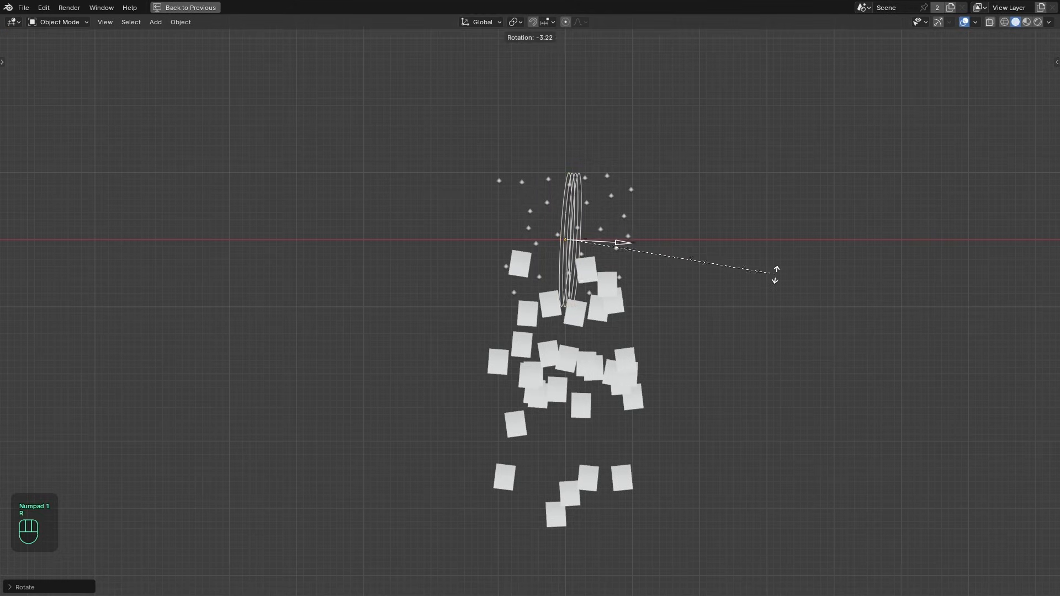
{"action": "left_click", "coordinate": [726, 284]}
{"action": "key", "text": "ctrl+space"}
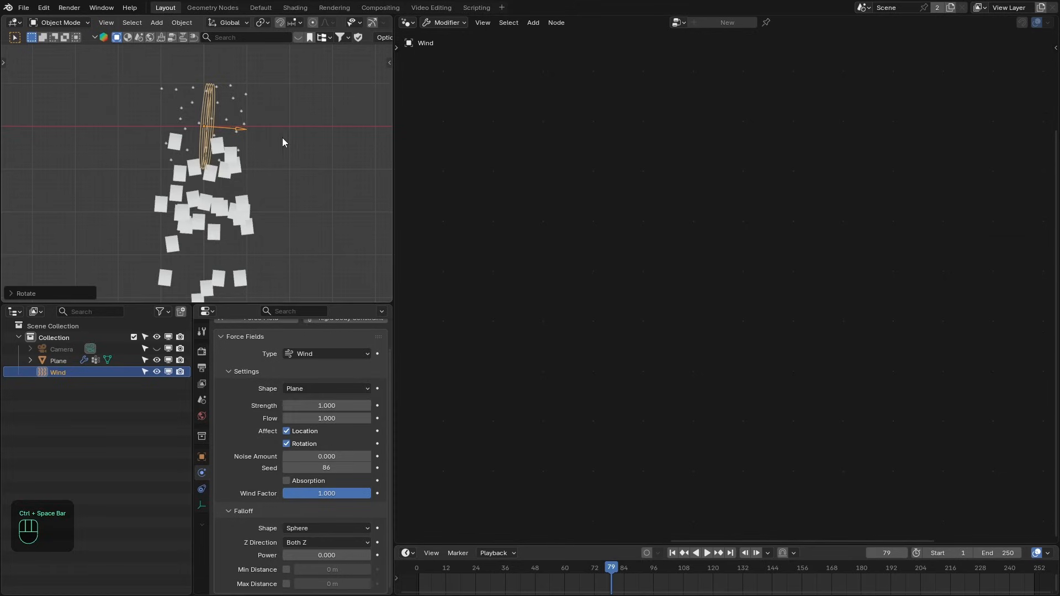
Set the wind force field's strength to 500.
{"action": "left_click", "coordinate": [333, 405]}
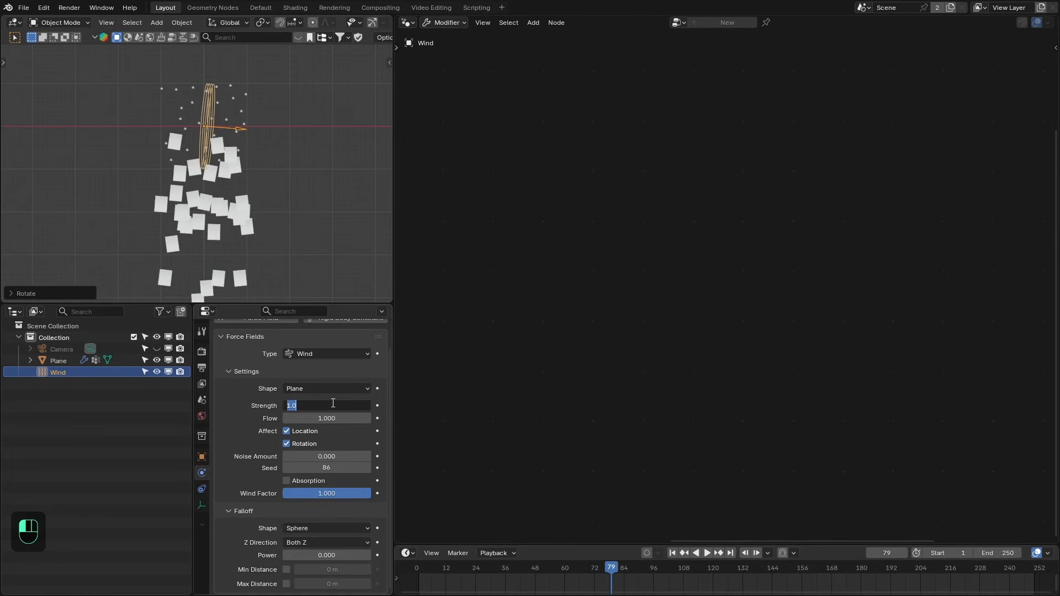
{"action": "type", "text": "500"}
{"action": "key", "text": "Return"}
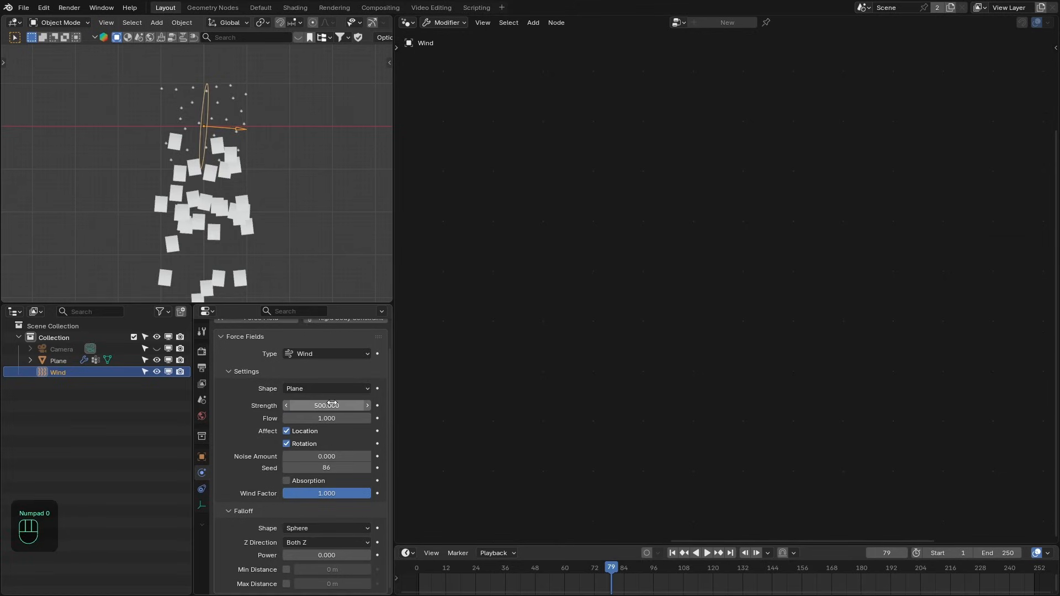
{"action": "key", "text": "KP_0"}
Play the simulation from the first frame to check the wind's effect on the notes.
{"action": "key", "text": "shift+Left"}
{"action": "key", "text": "space"}
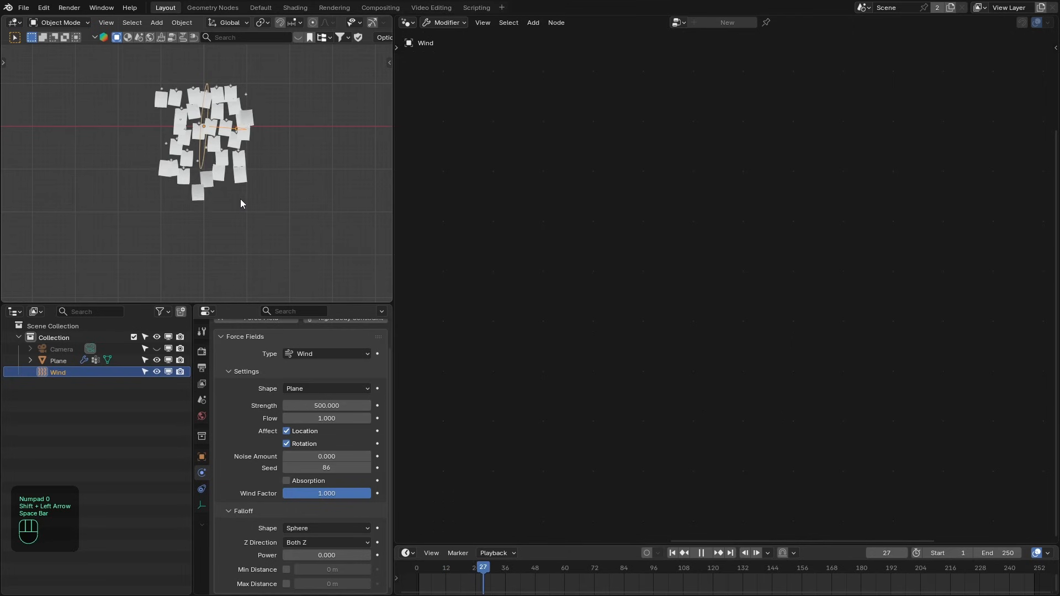
{"action": "key", "text": "space"}
Set the gravity field weight of the notes plane's cloth simulation to 0.25.
{"action": "left_click", "coordinate": [246, 174]}
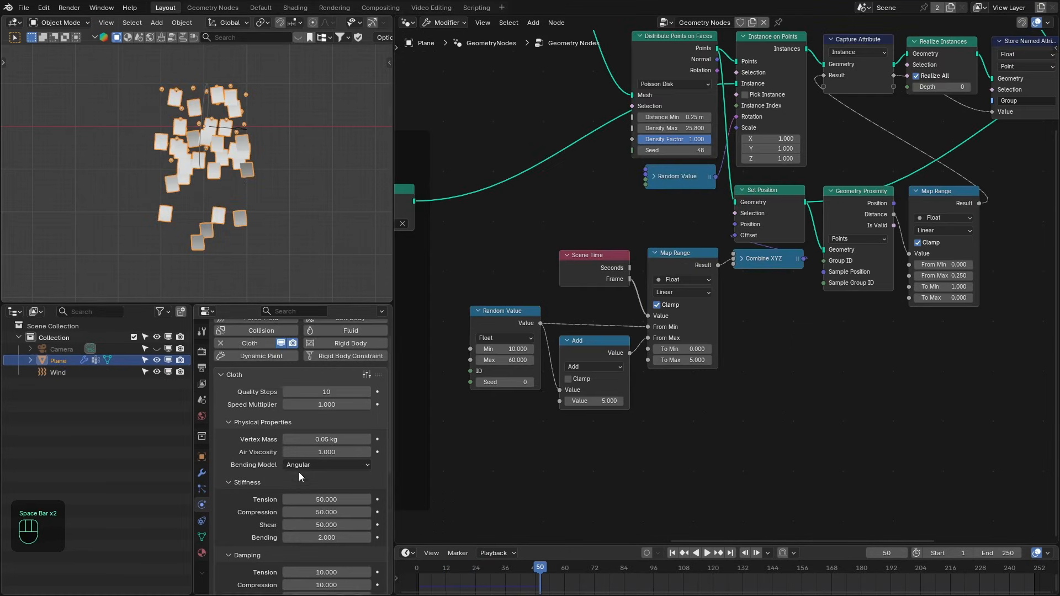
{"action": "scroll", "coordinate": [299, 472], "scroll_direction": "down", "scroll_amount": 9}
{"action": "left_click", "coordinate": [259, 572]}
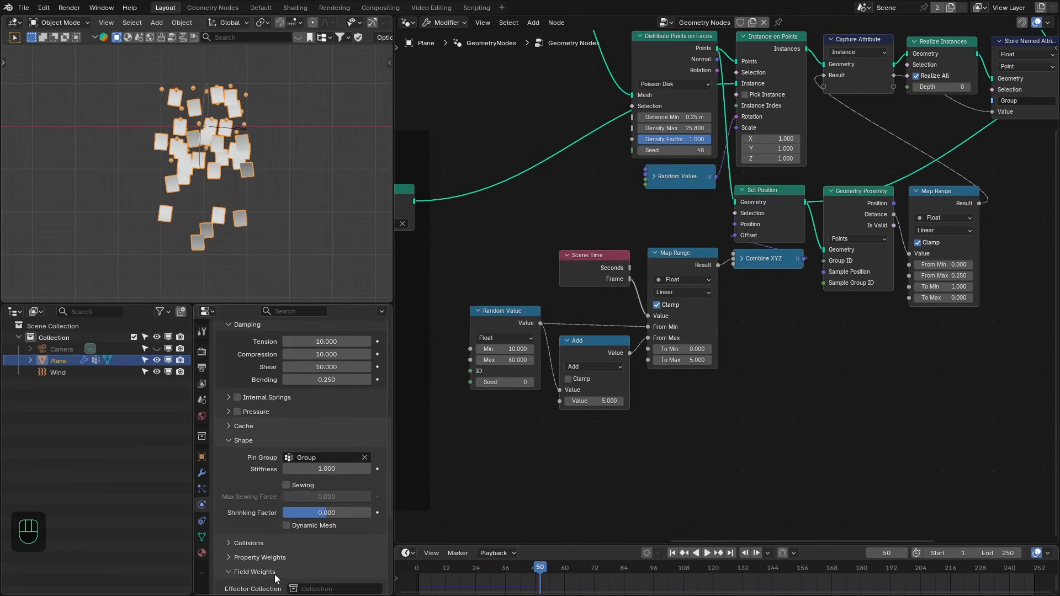
{"action": "scroll", "coordinate": [346, 513], "scroll_direction": "down", "scroll_amount": 5}
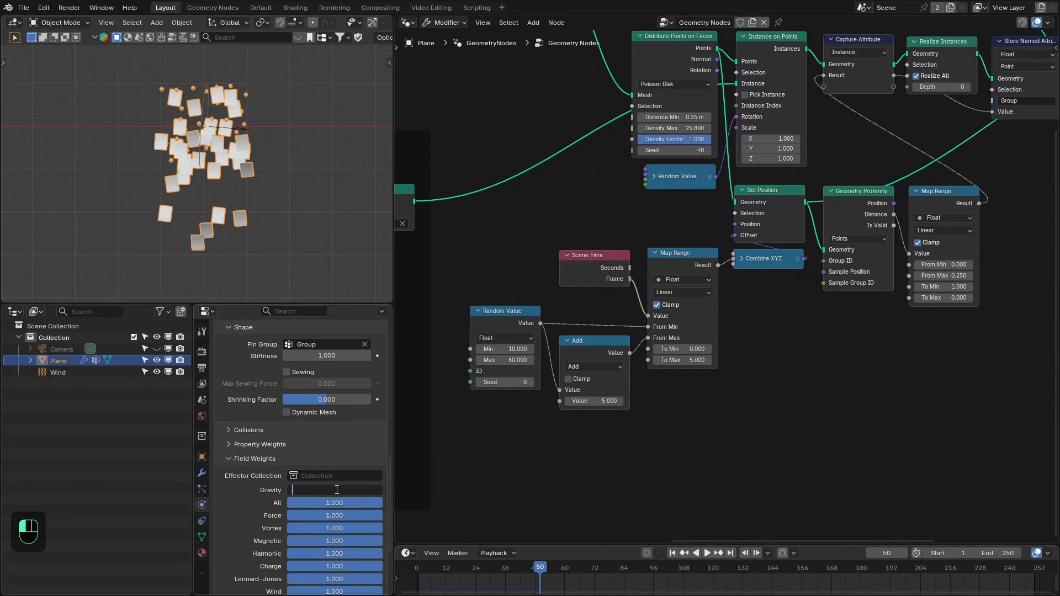
Play the simulation from the first frame and inspect how the notes fall with reduced gravity.
{"action": "key", "text": "shift+Right"}
{"action": "key", "text": "shift+Left"}
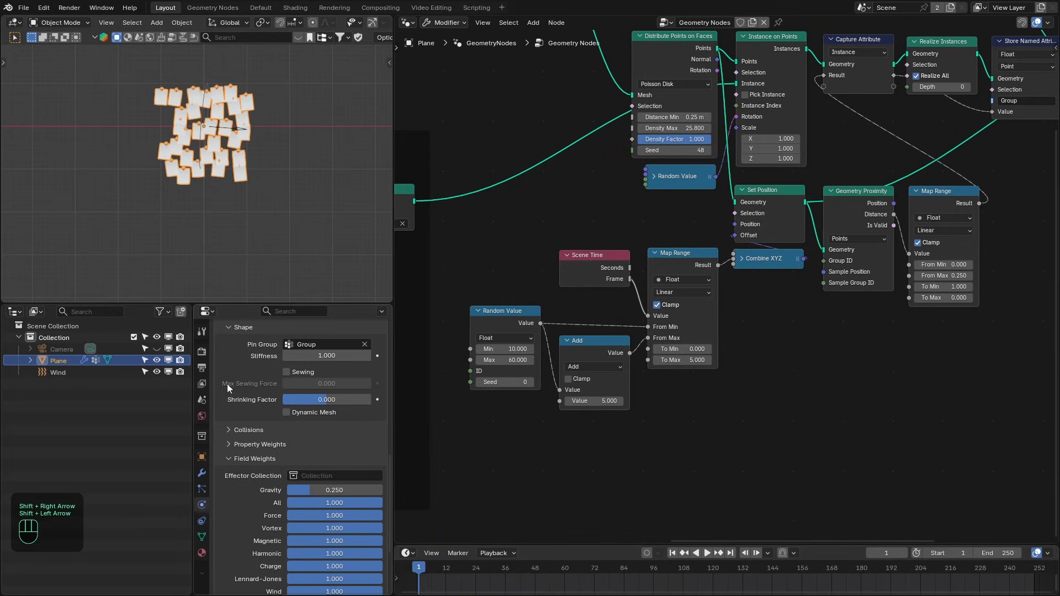
{"action": "key", "text": "space"}
{"action": "key", "text": "alt+a"}
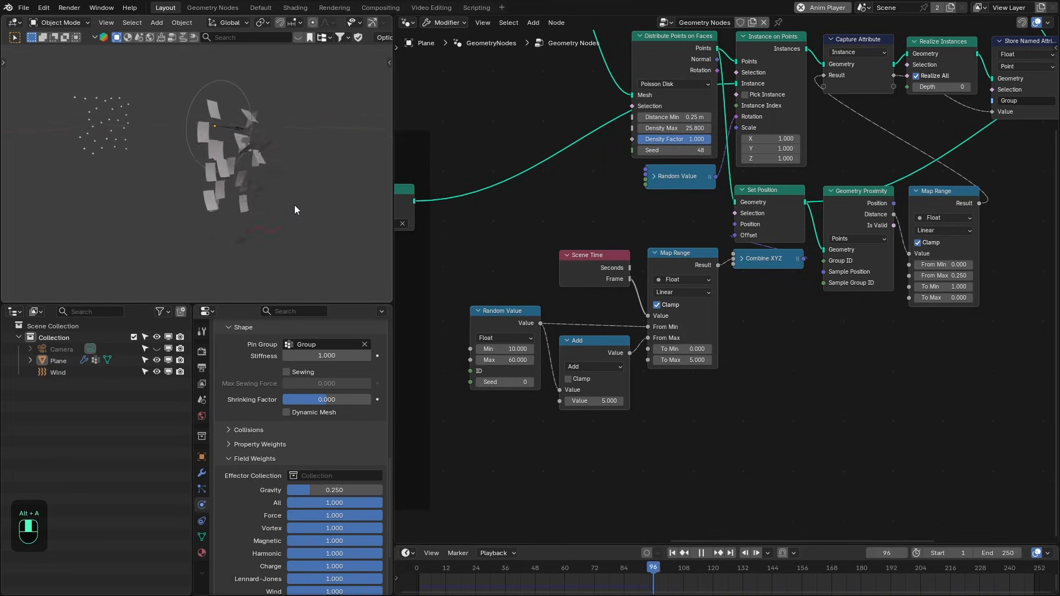
{"action": "middle_click_drag", "start_coordinate": [264, 203], "coordinate": [169, 211]}
{"action": "key", "text": "space"}
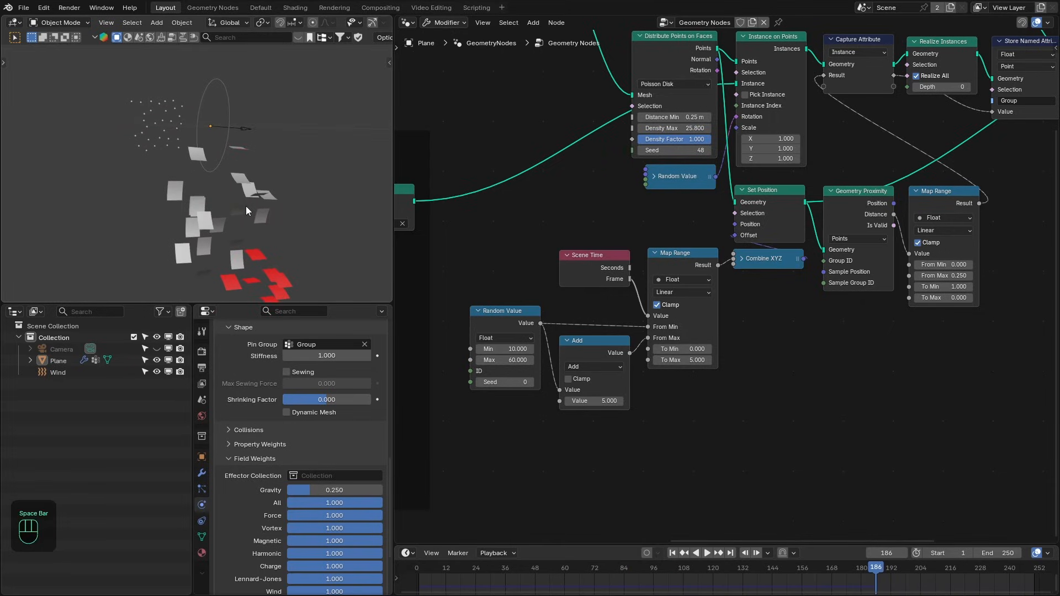
Set the wind force field's strength to 2000.
{"action": "left_click", "coordinate": [247, 206]}
{"action": "scroll", "coordinate": [301, 428], "scroll_direction": "up", "scroll_amount": 3}
{"action": "scroll", "coordinate": [301, 429], "scroll_direction": "up", "scroll_amount": 12}
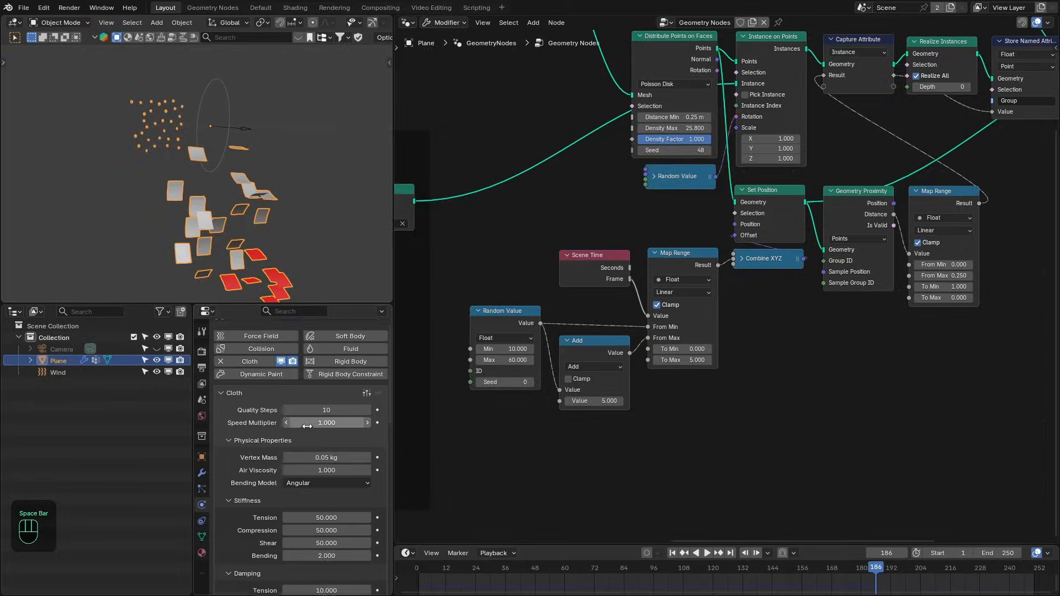
{"action": "left_click", "coordinate": [227, 144]}
{"action": "left_click", "coordinate": [316, 437]}
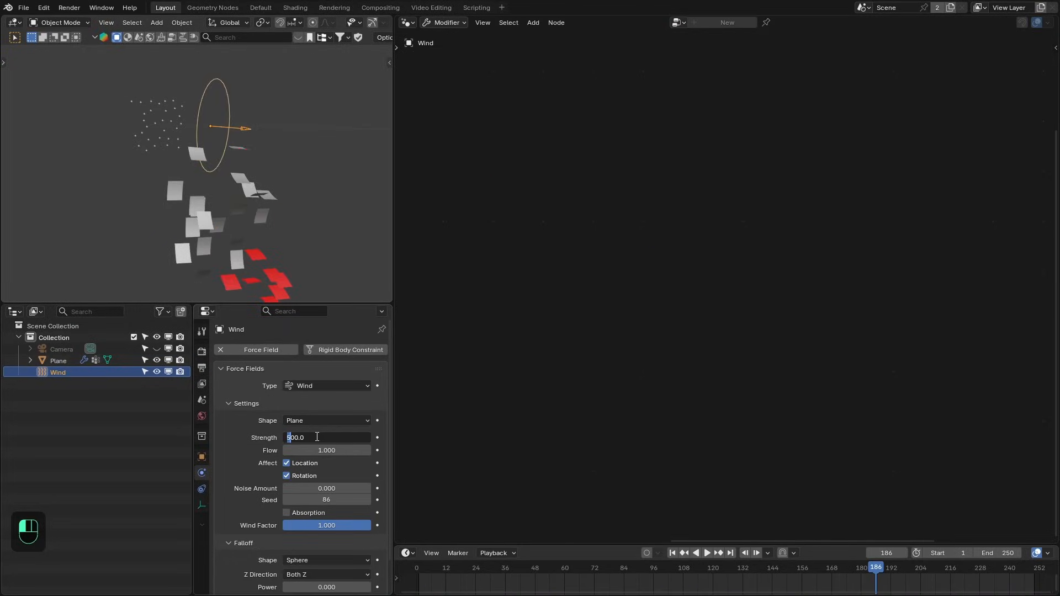
{"action": "type", "text": "2000.0"}
{"action": "key", "text": "Return"}
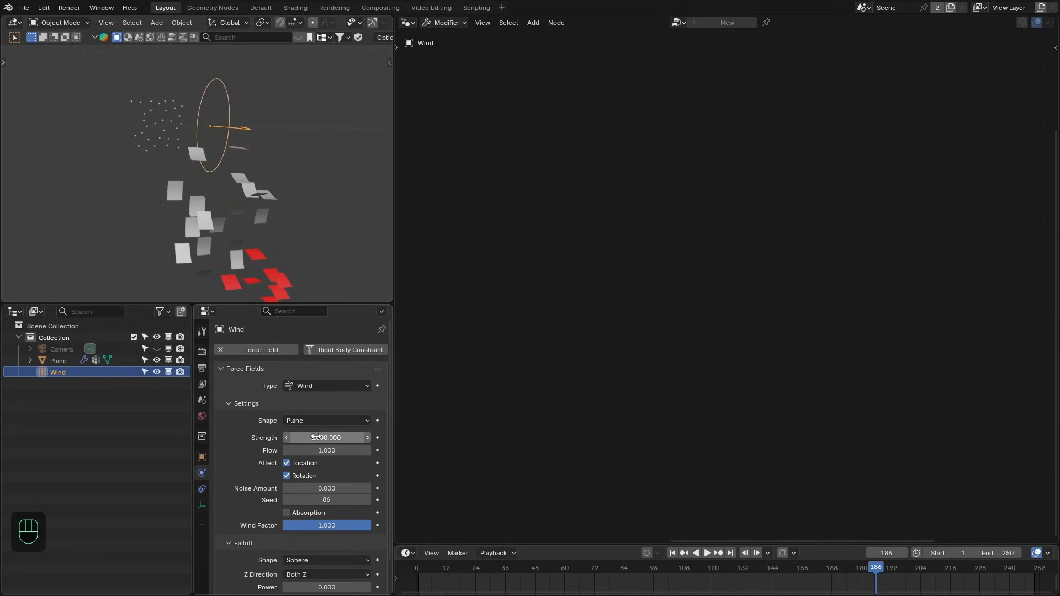
Replay the simulation from the first frame to check the stronger wind, ending in front view.
{"action": "key", "text": "shift+Left"}
{"action": "key", "text": "space"}
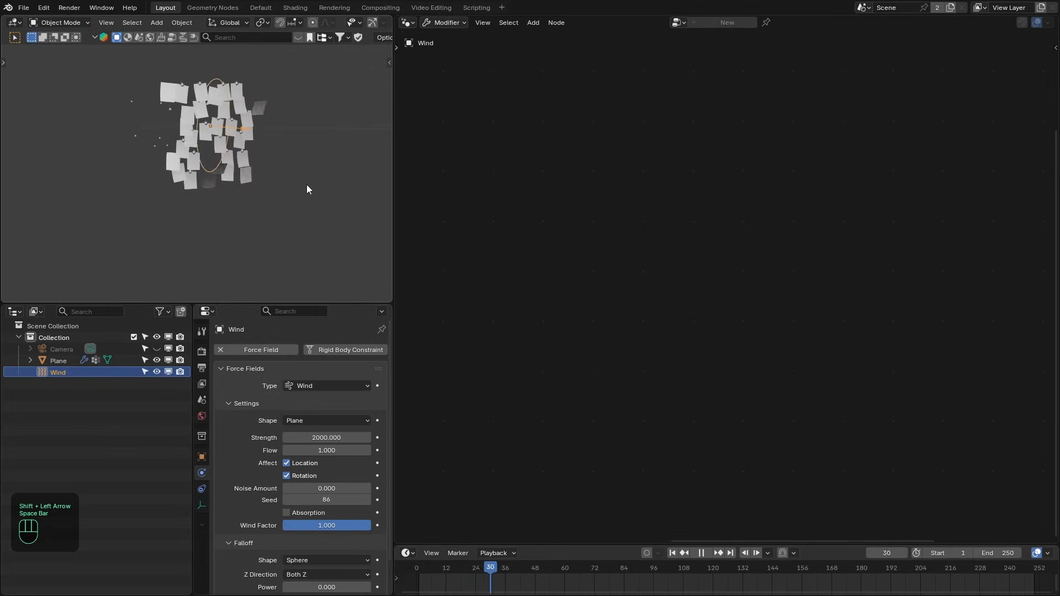
{"action": "mouse_move", "coordinate": [290, 200]}
{"action": "middle_mouse_down"}
{"action": "mouse_move", "coordinate": [286, 211]}
{"action": "mouse_move", "coordinate": [283, 188]}
{"action": "middle_mouse_up"}
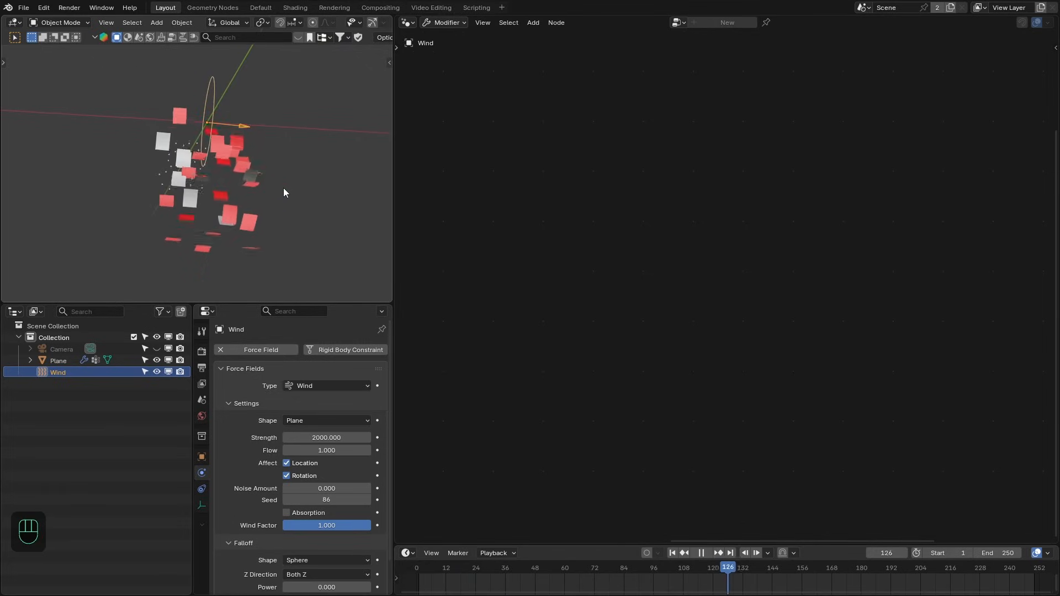
{"action": "key", "text": "KP_1"}
{"action": "key", "text": "space"}
Add a Turbulence force field with strength 500 and drive its X, Y and Z rotation with a #frame-based expression.
{"action": "key", "text": "shift+a"}
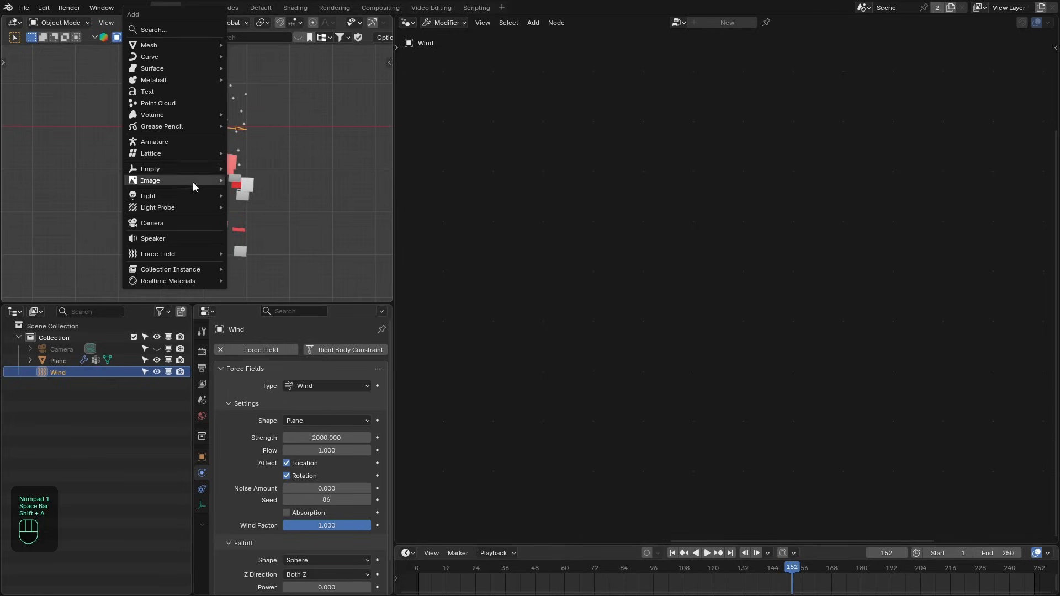
{"action": "mouse_move", "coordinate": [163, 254]}
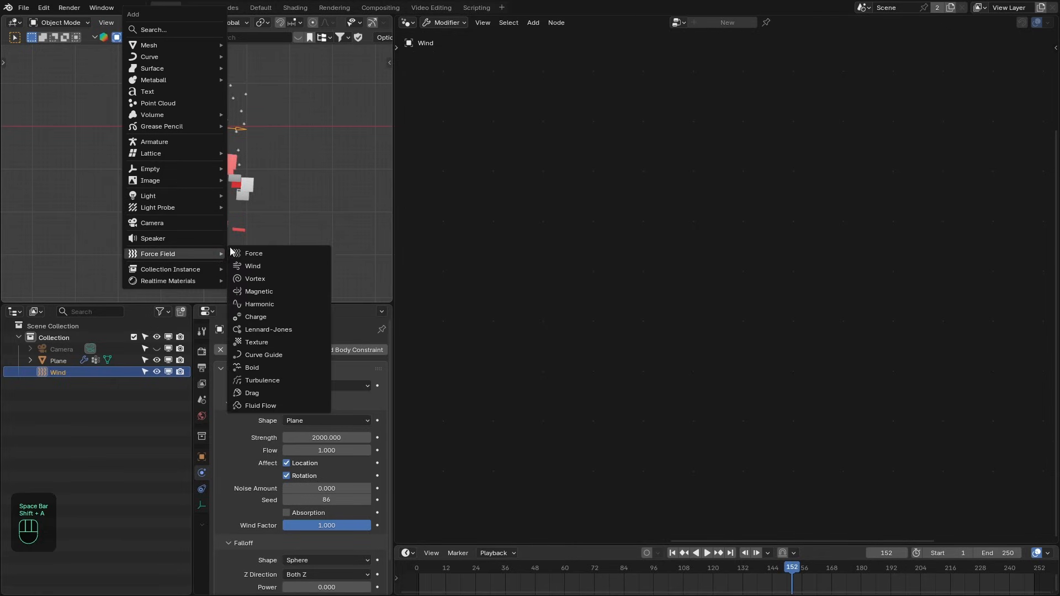
{"action": "left_click", "coordinate": [274, 380]}
{"action": "key", "text": "KP_0"}
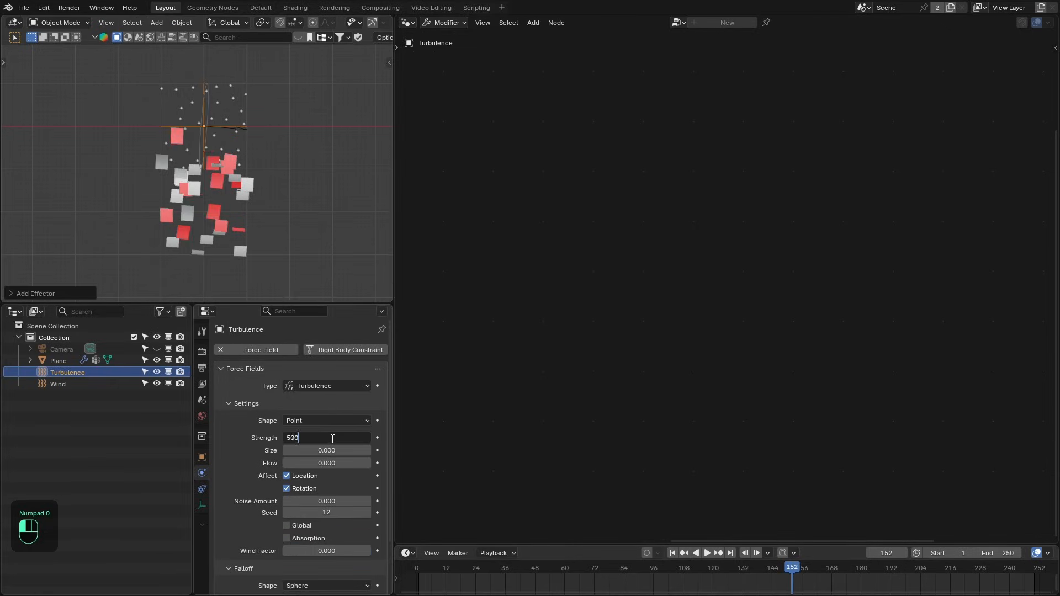
{"action": "left_click", "coordinate": [201, 458]}
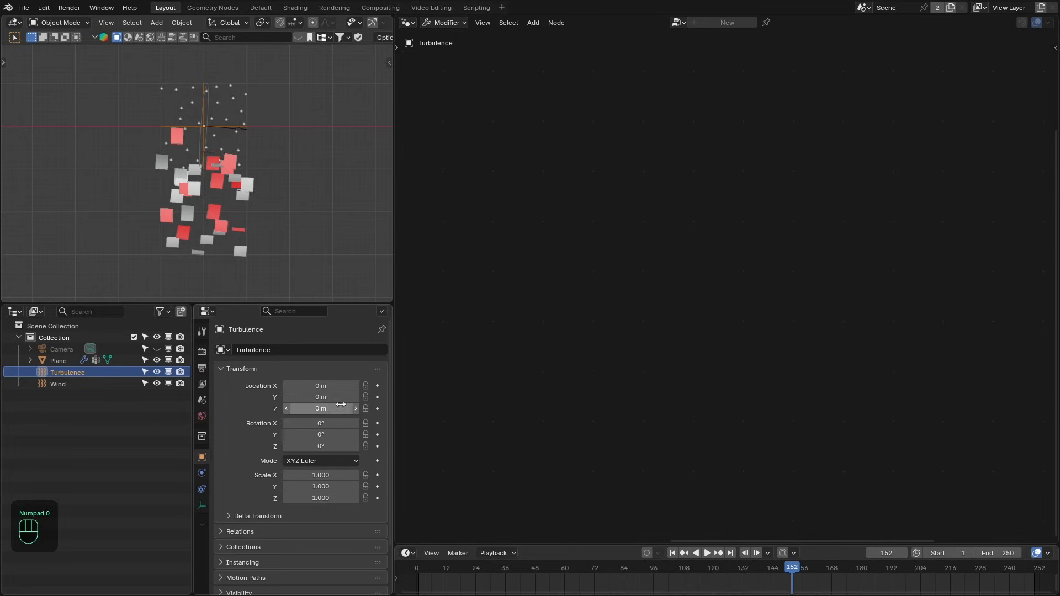
{"action": "key", "text": "ctrl+alt+v"}
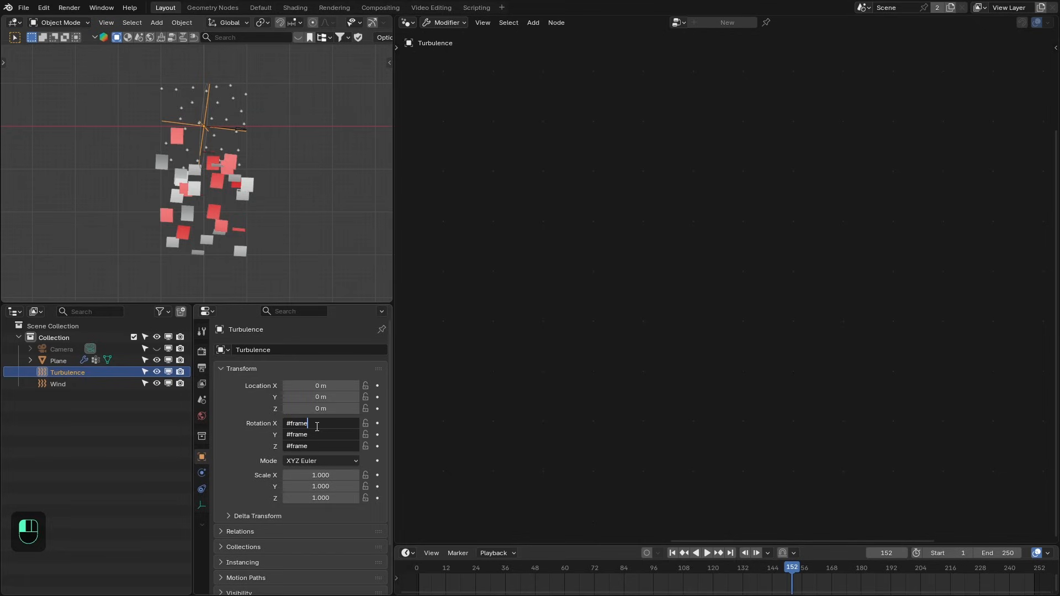
Play the simulation from the first frame to examine how the rotating turbulence scatters the notes.
{"action": "key", "text": "shift+Left"}
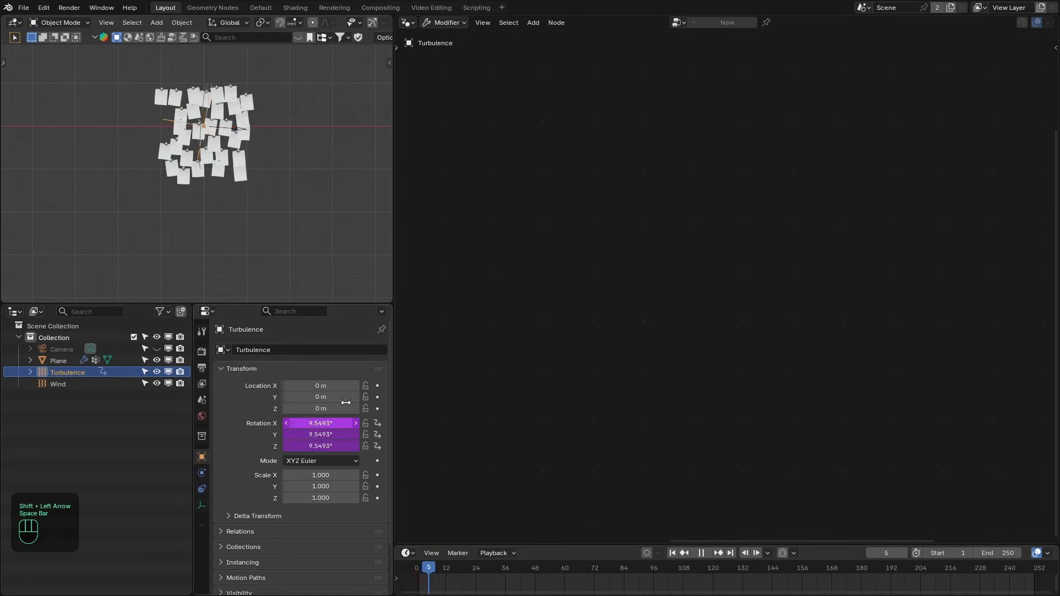
{"action": "middle_click_drag", "start_coordinate": [230, 195], "coordinate": [239, 200]}
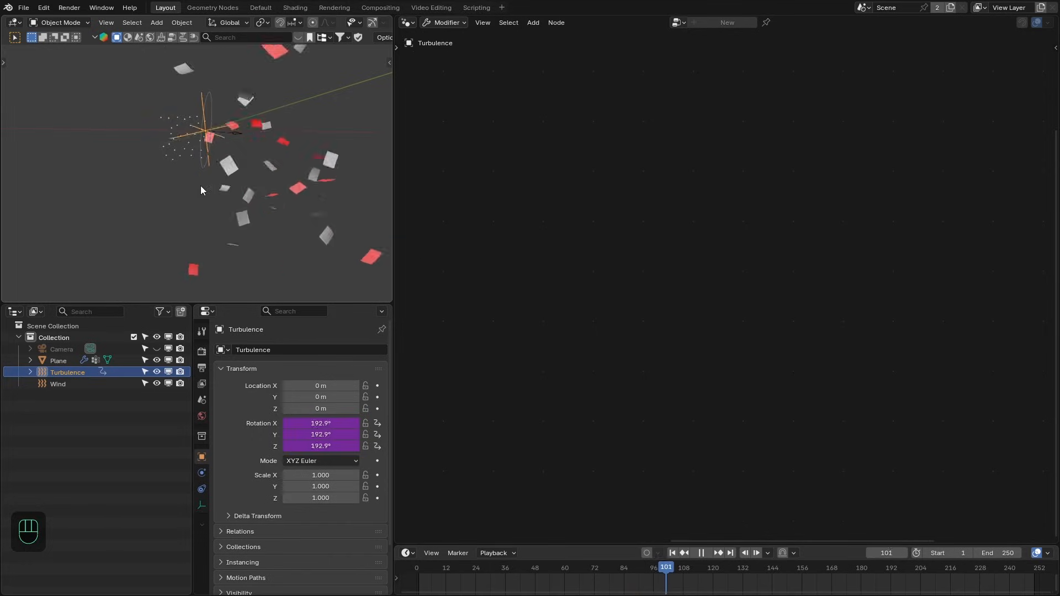
{"action": "scroll", "coordinate": [203, 160], "scroll_direction": "up", "scroll_amount": 2}
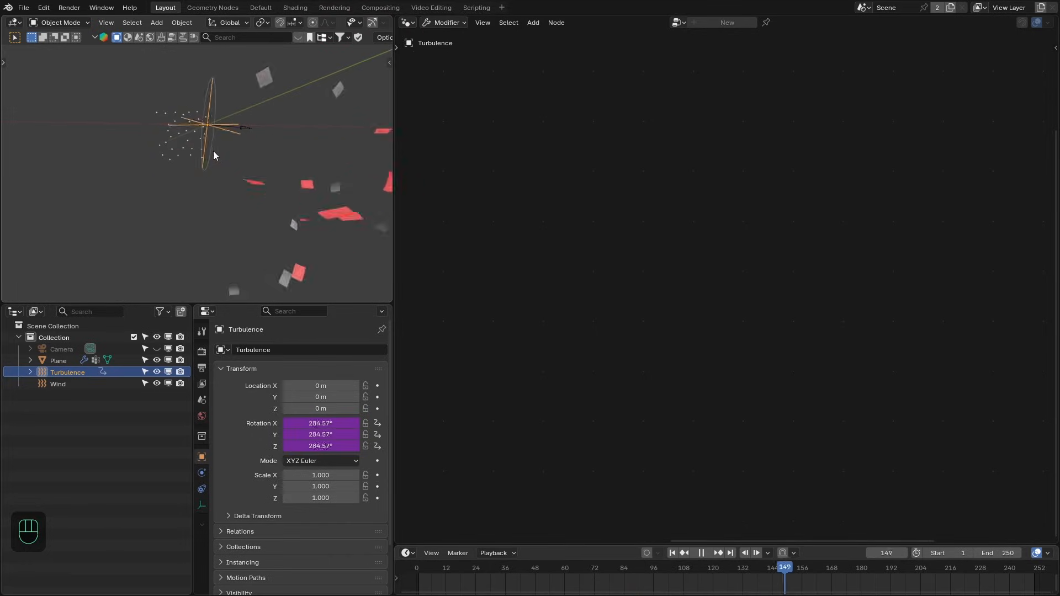
{"action": "middle_click_drag", "start_coordinate": [212, 159], "coordinate": [217, 137]}
{"action": "key", "text": "space"}
Move the turbulence and wind force fields together about -2.68 m along the X axis.
{"action": "left_click", "coordinate": [237, 115], "text": "shift"}
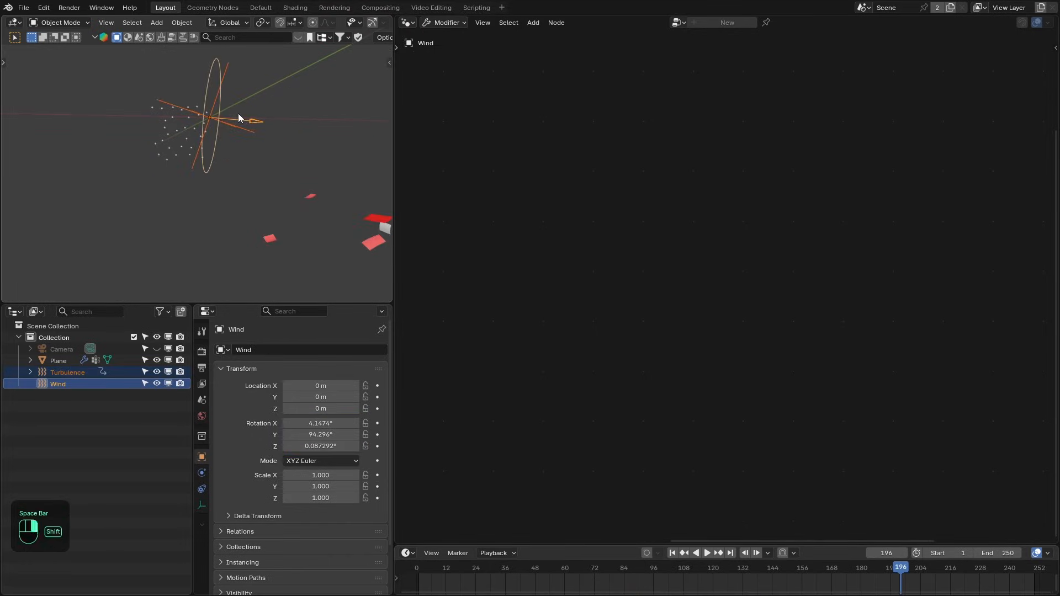
{"action": "key", "text": "g"}
{"action": "key", "text": "x"}
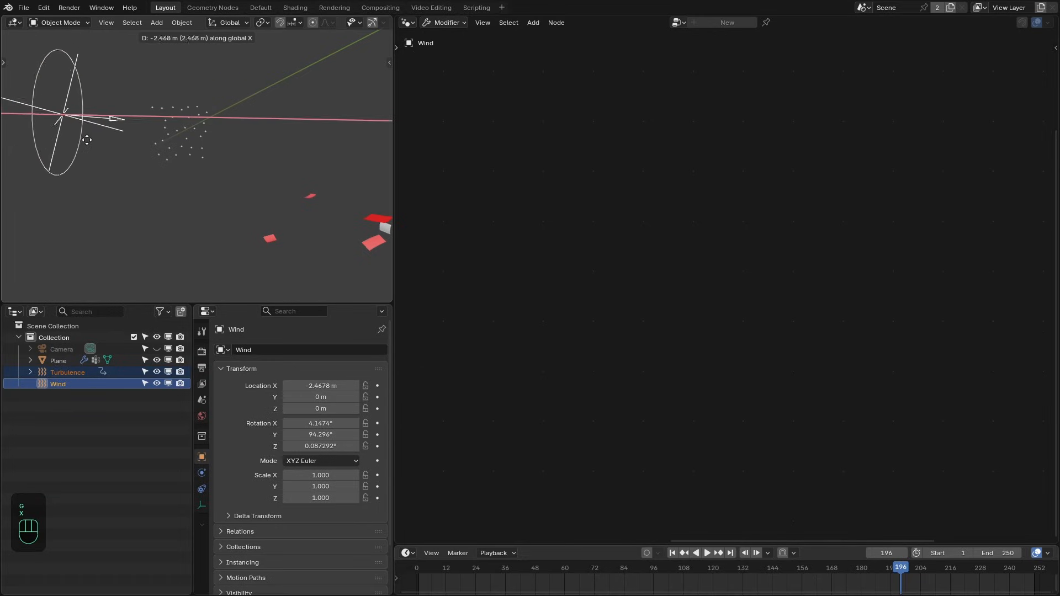
{"action": "left_click", "coordinate": [96, 144]}
Lower only the wind force field about 0.45 m along the Z axis.
{"action": "left_click", "coordinate": [103, 123]}
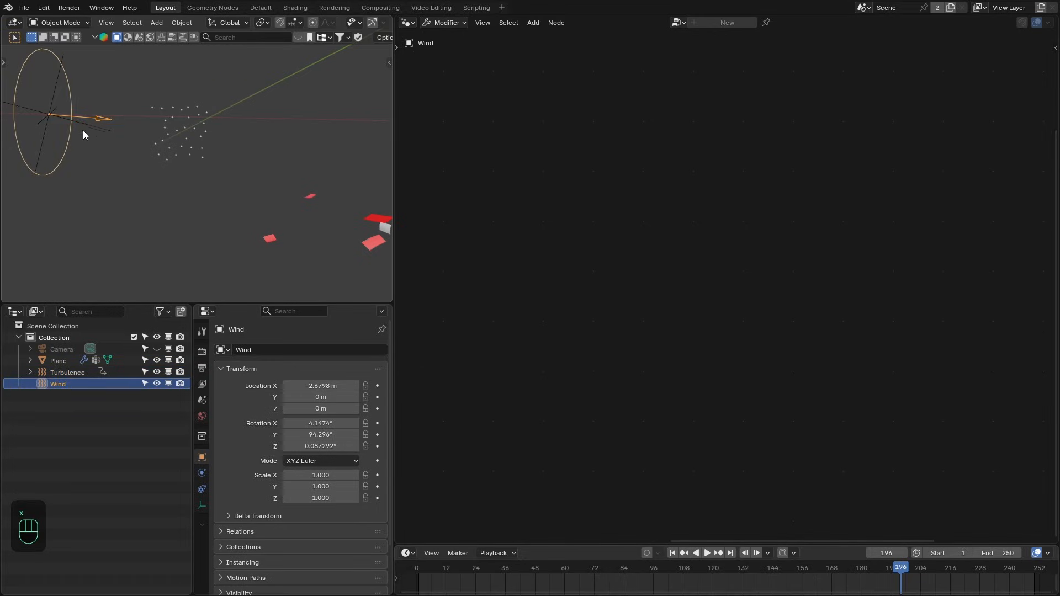
{"action": "key", "text": "g"}
{"action": "key", "text": "z"}
{"action": "left_click", "coordinate": [183, 186]}
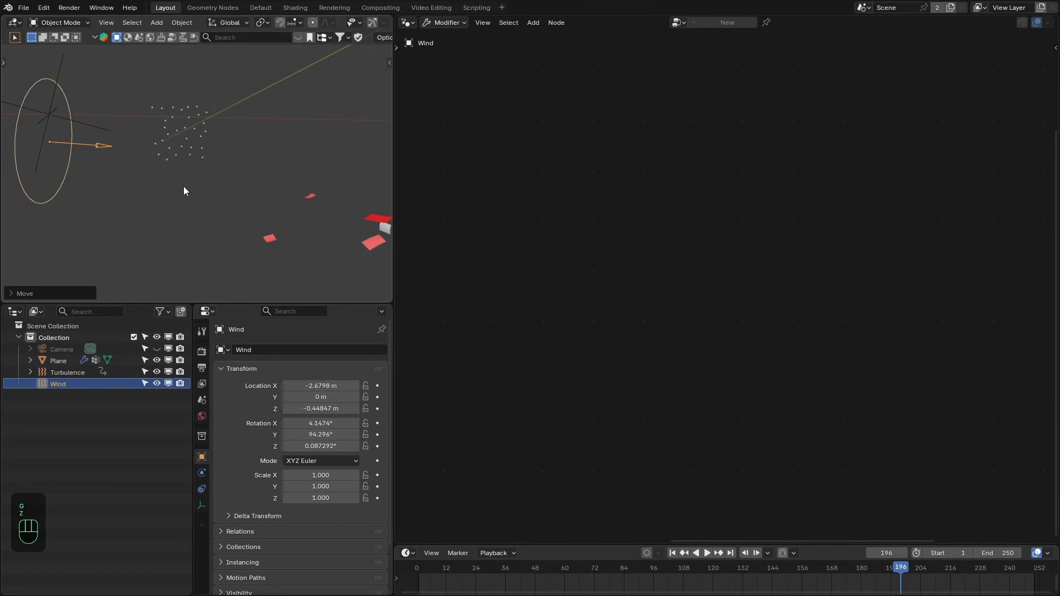
Replay the simulation to check the notes' flight with the repositioned force fields, including from front view.
{"action": "key", "text": "space"}
{"action": "key", "text": "shift+Left"}
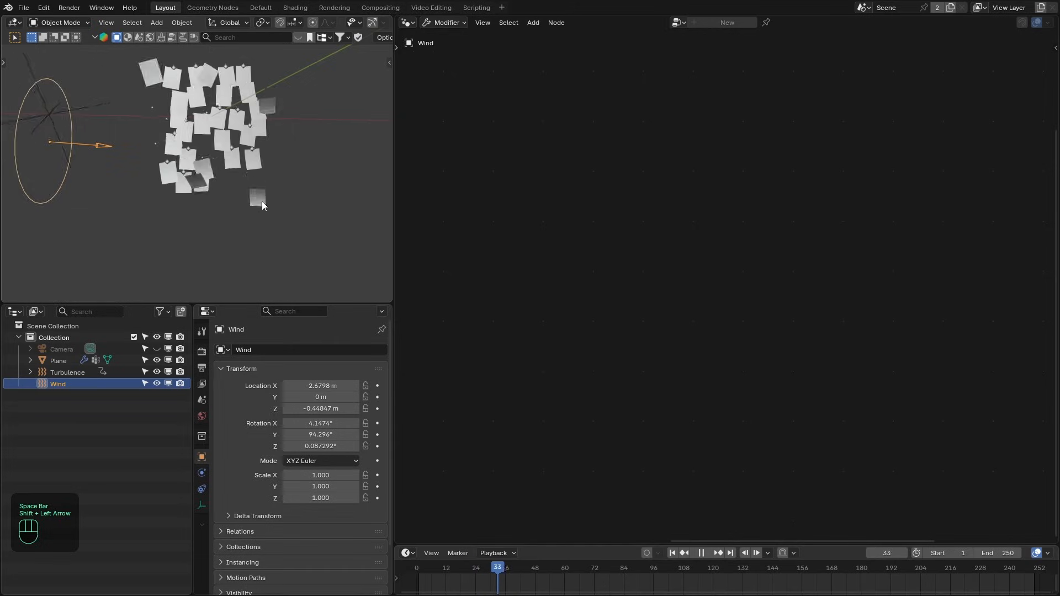
{"action": "middle_click_drag", "start_coordinate": [262, 201], "coordinate": [256, 177]}
{"action": "key", "text": "KP_1"}
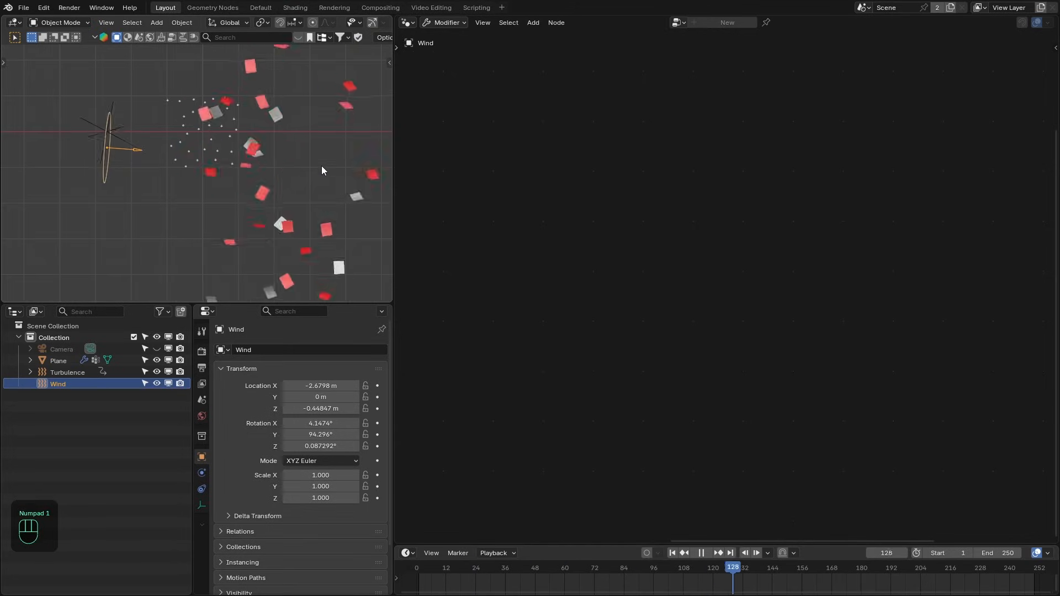
{"action": "key", "text": "shift+Left"}
{"action": "key", "text": "space"}
Set the notes plane's cloth collision quality to 4 and enable self collisions with a distance of 0.0025 m.
{"action": "left_click", "coordinate": [254, 159]}
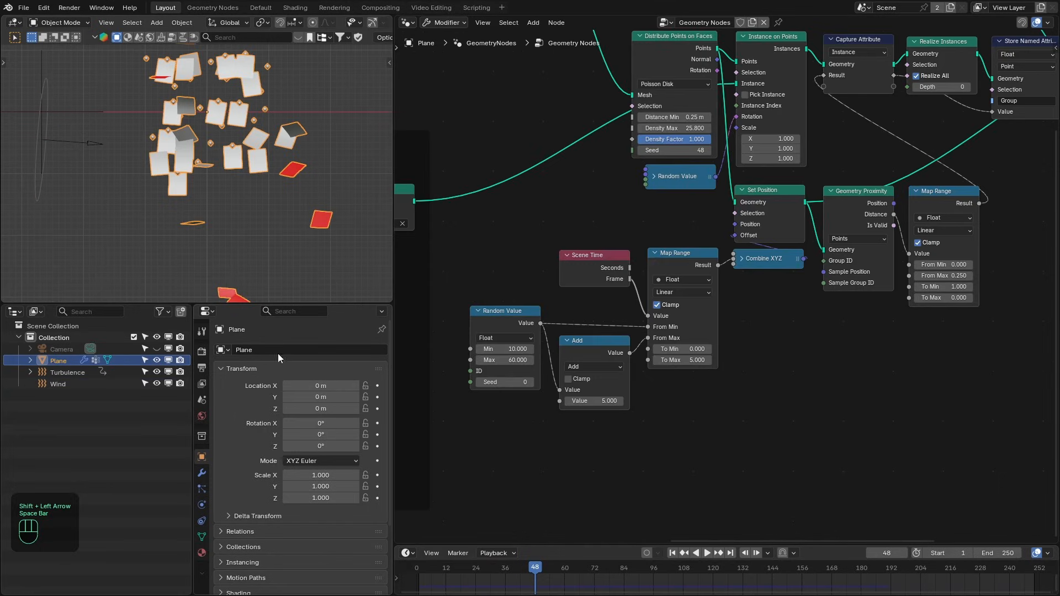
{"action": "left_click", "coordinate": [202, 474]}
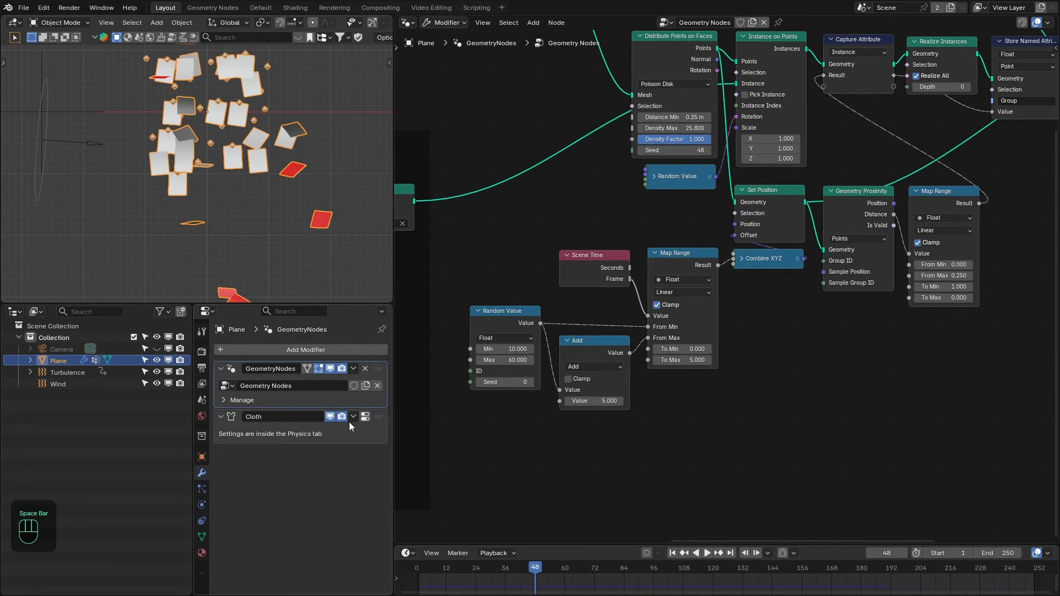
{"action": "left_click", "coordinate": [365, 416]}
{"action": "scroll", "coordinate": [309, 502], "scroll_direction": "down", "scroll_amount": 10}
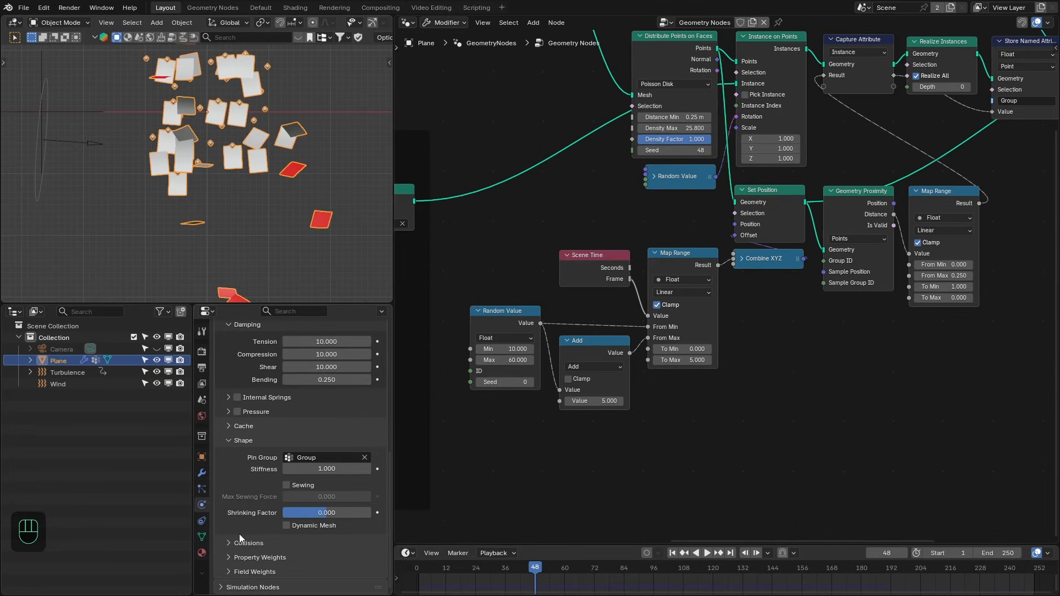
{"action": "left_click", "coordinate": [241, 543]}
{"action": "scroll", "coordinate": [284, 546], "scroll_direction": "down", "scroll_amount": 6}
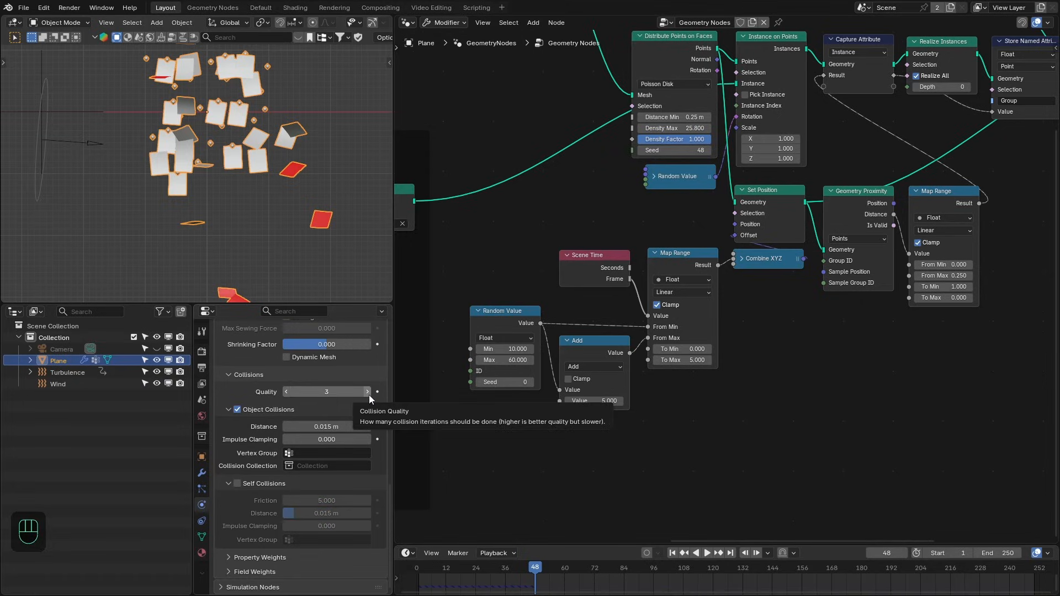
{"action": "left_click", "coordinate": [368, 394]}
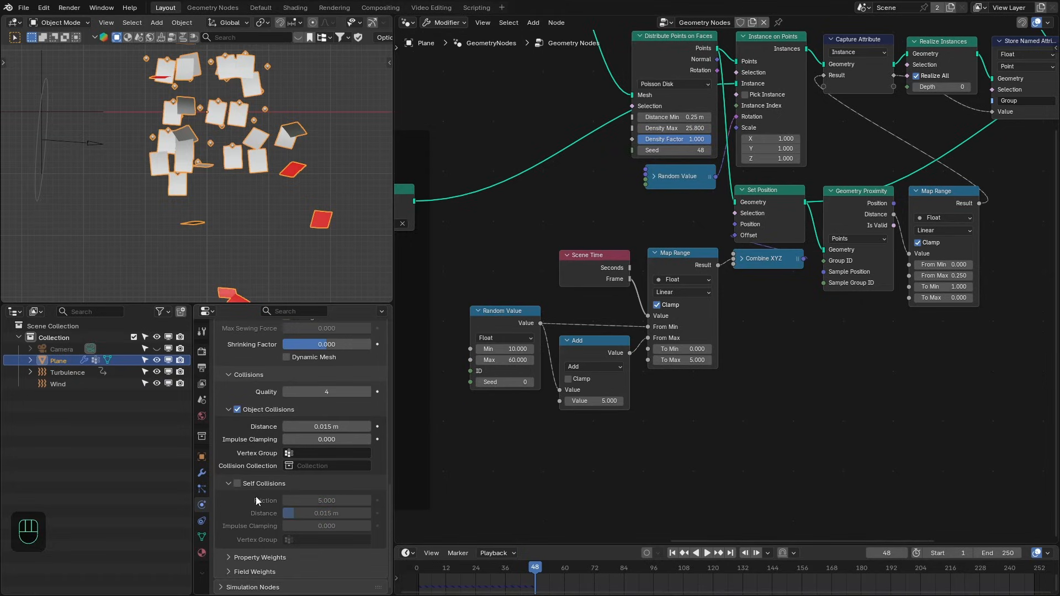
{"action": "left_click", "coordinate": [237, 483]}
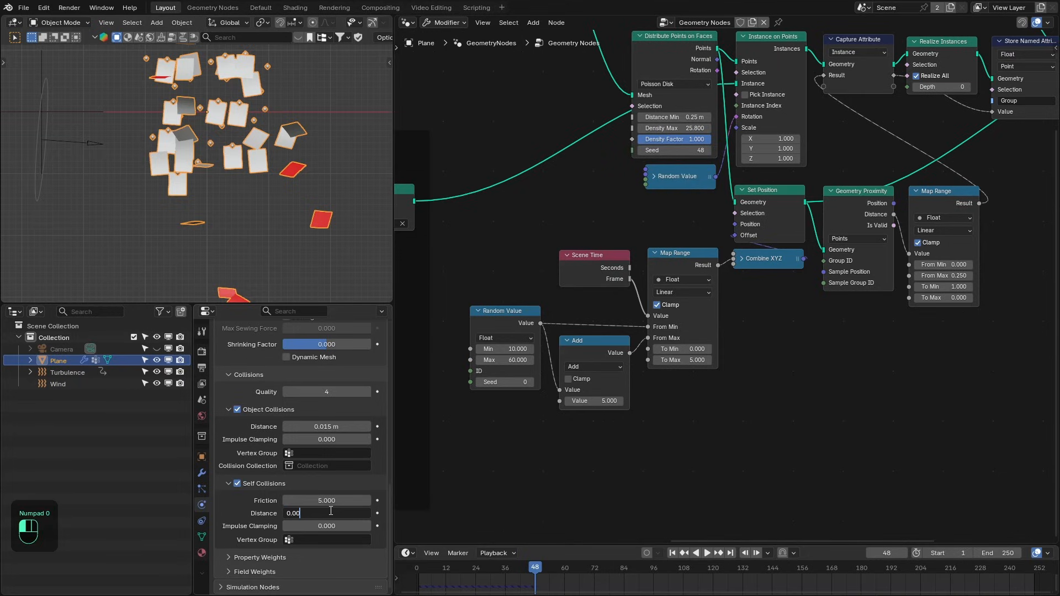
Set the cloth's object collision distance to 0.0025 m.
{"action": "left_click", "coordinate": [336, 426]}
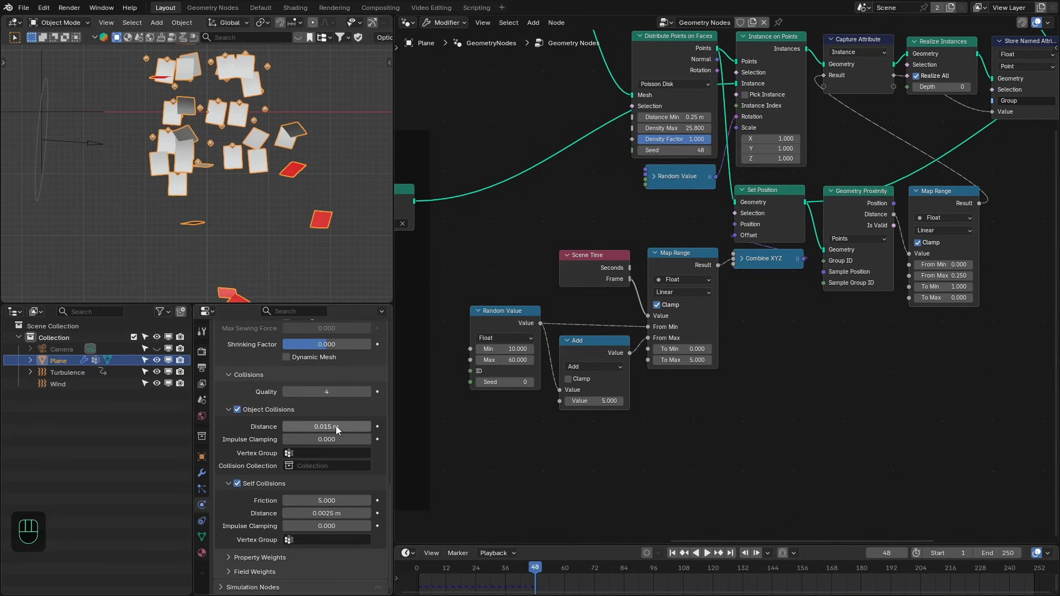
{"action": "type", "text": "0.0"}
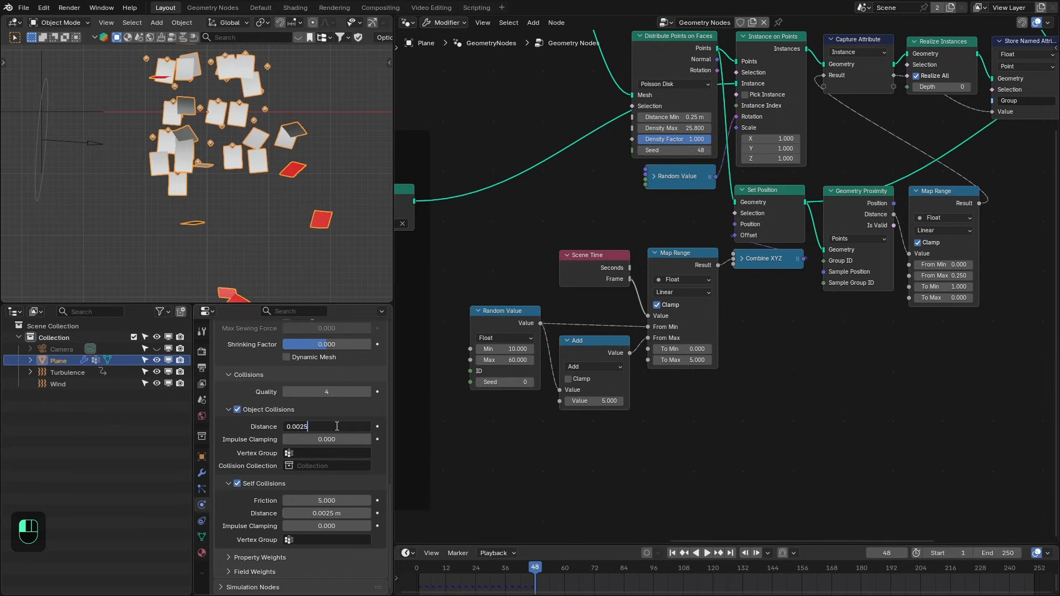
{"action": "type", "text": "025"}
{"action": "key", "text": "Return"}
Play the simulation from the first frame to check how the notes behave with self collisions enabled.
{"action": "key", "text": "shift+Left"}
{"action": "key", "text": "space"}
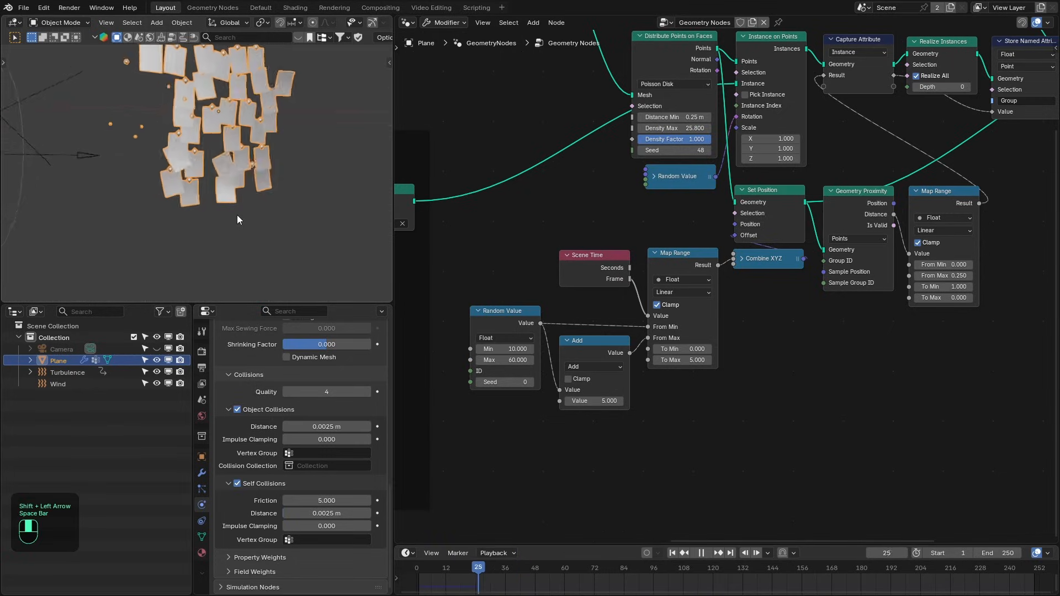
{"action": "middle_click_drag", "start_coordinate": [237, 214], "coordinate": [259, 229]}
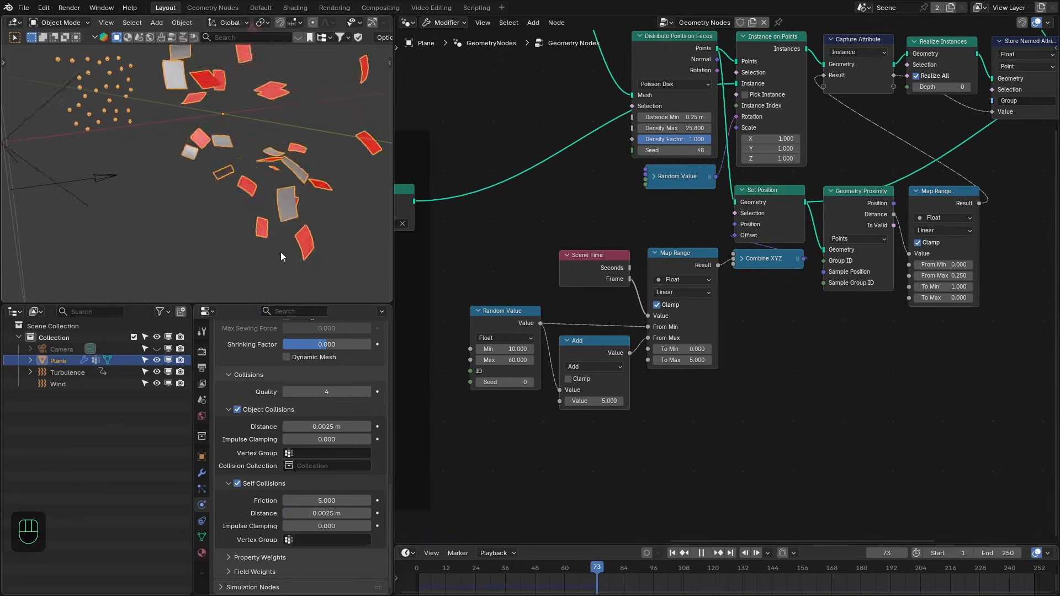
Deselect the notes and replay the simulation from the first frame at a different viewing angle to check the self collisions.
{"action": "key", "text": "shift+Left"}
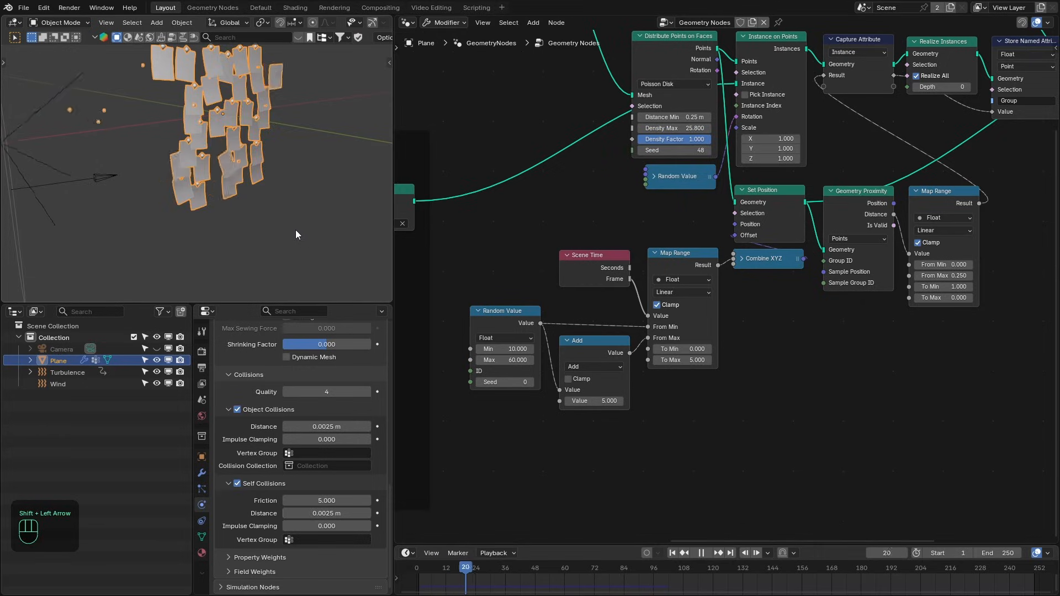
{"action": "middle_click_drag", "start_coordinate": [280, 215], "coordinate": [243, 229]}
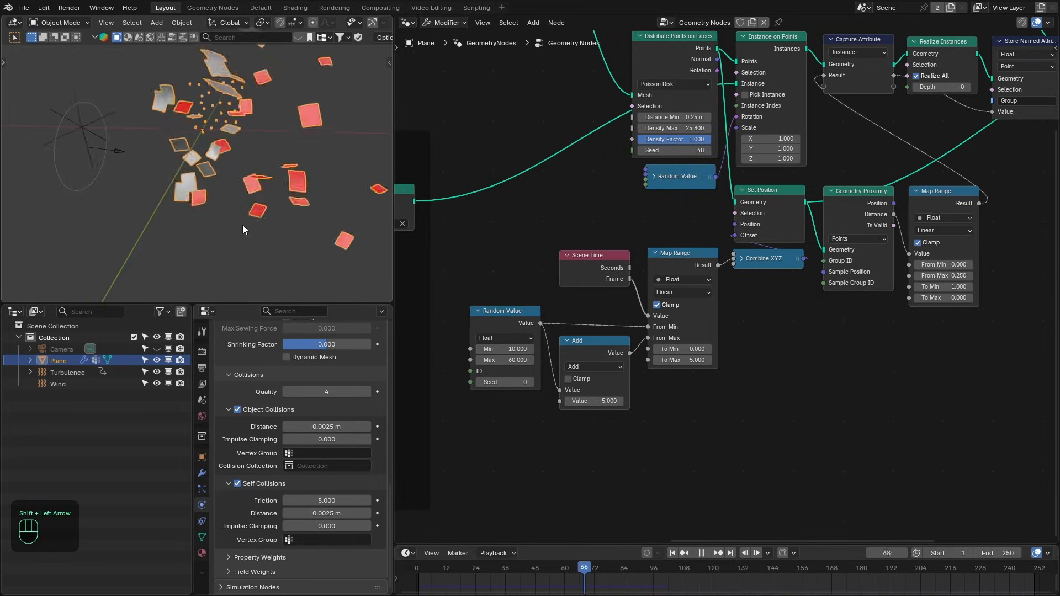
{"action": "key", "text": "alt+a"}
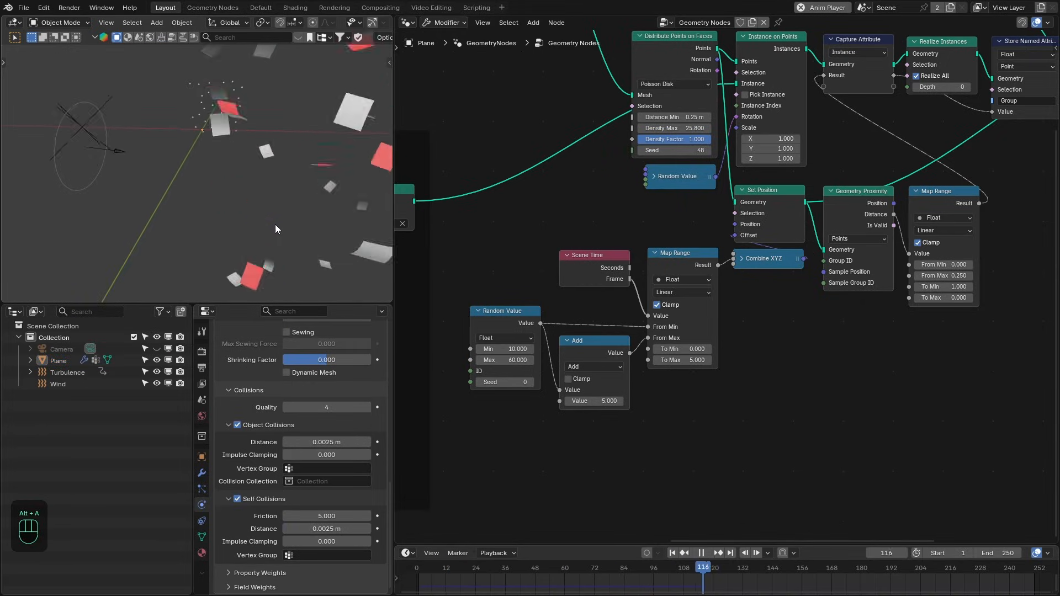
{"action": "key", "text": "shift+Left"}
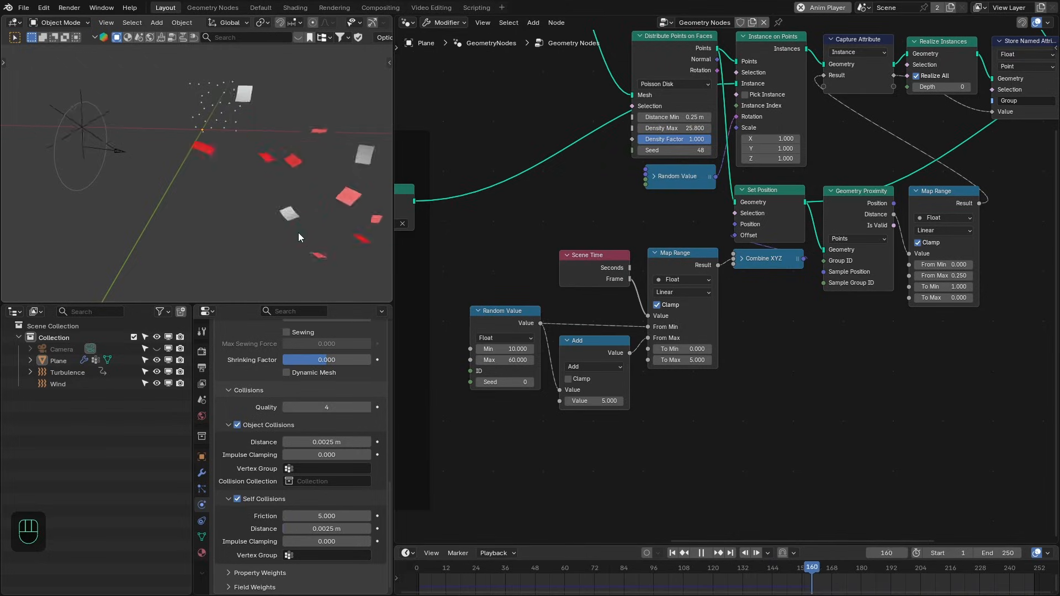
{"action": "key", "text": "space"}
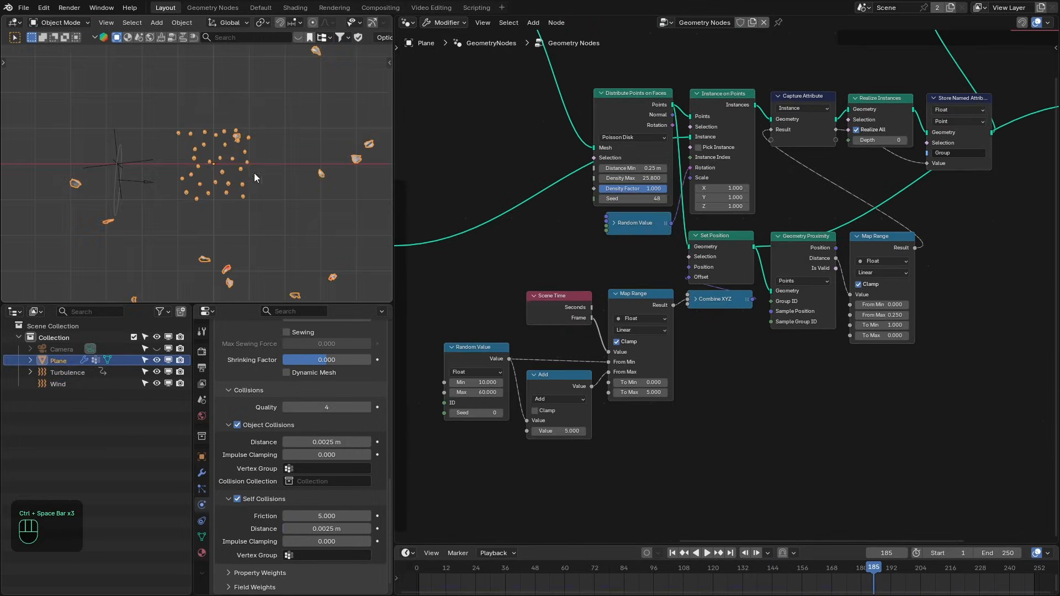
Scale the notes plane's mesh up to about 2.3 times its size in Edit Mode, working in an enlarged 3D viewport.
{"action": "key", "text": "ctrl+space"}
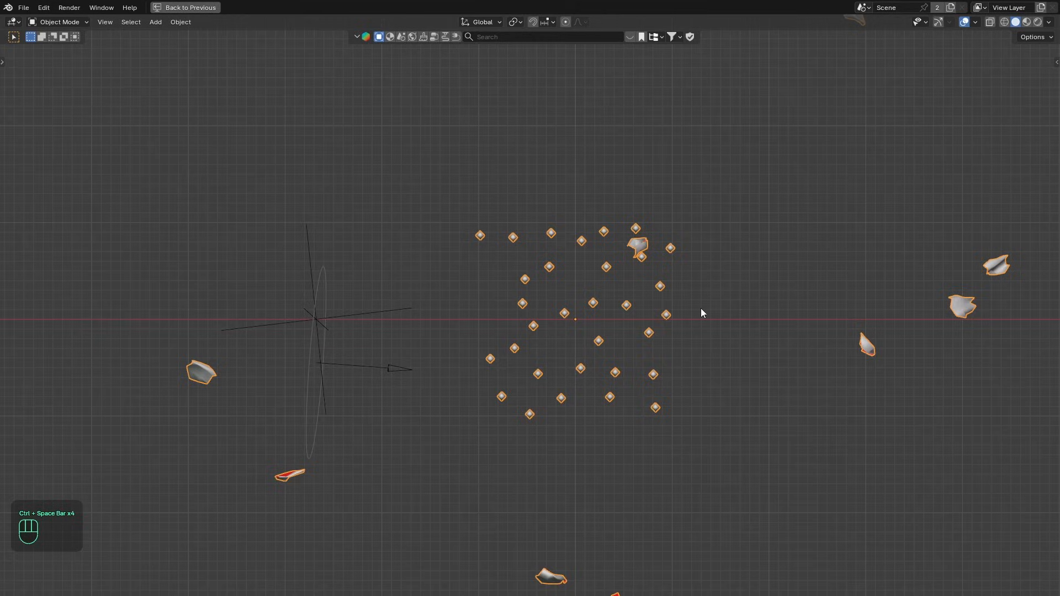
{"action": "key", "text": "Tab"}
{"action": "key", "text": "s"}
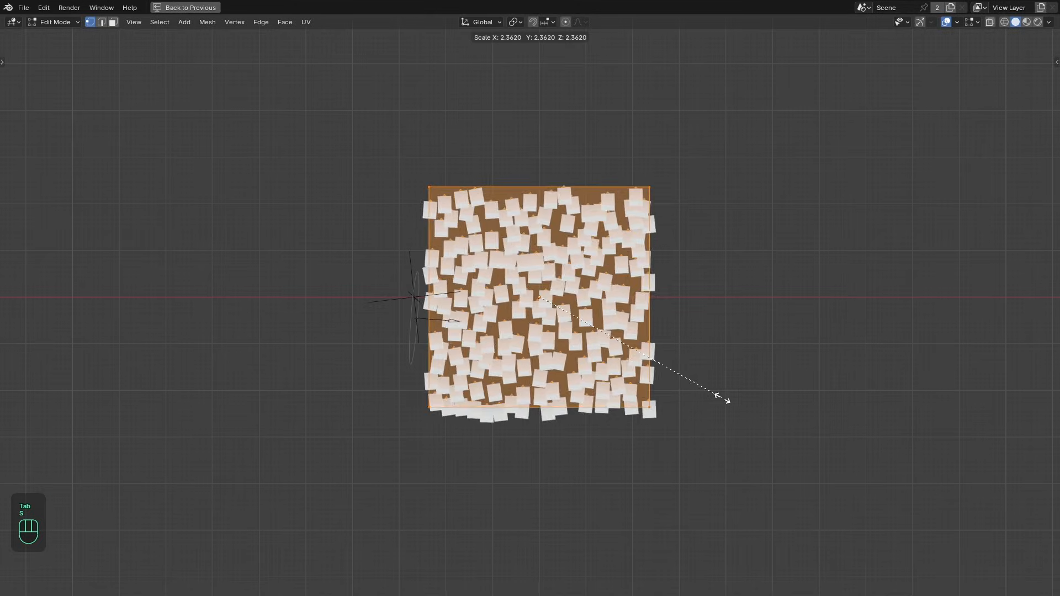
{"action": "left_click", "coordinate": [717, 397]}
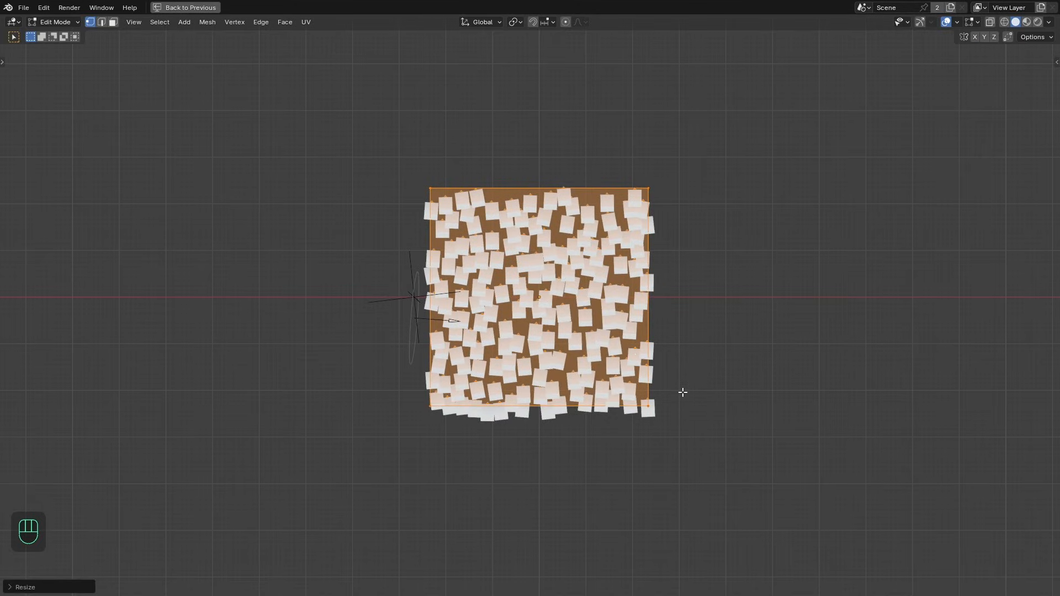
{"action": "scroll", "coordinate": [629, 351], "scroll_direction": "up", "scroll_amount": 2}
{"action": "key", "text": "Tab"}
Play the simulation from the first frame with the enlarged board of notes, viewed at an angle and without selection outlines.
{"action": "middle_click_drag", "start_coordinate": [625, 354], "coordinate": [571, 339]}
{"action": "key", "text": "shift+Left"}
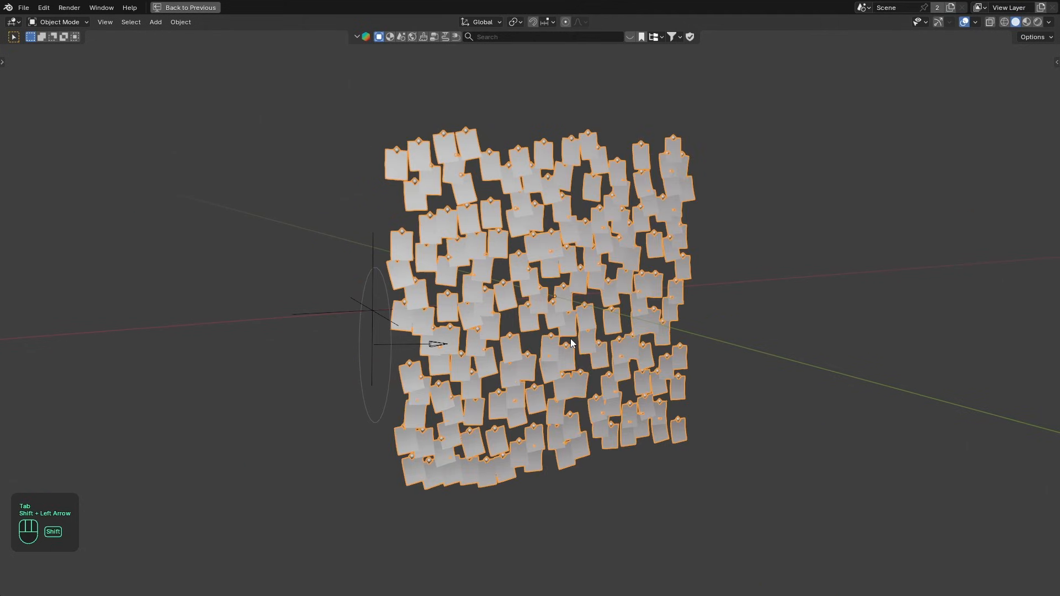
{"action": "key", "text": "alt+a"}
{"action": "key", "text": "space"}
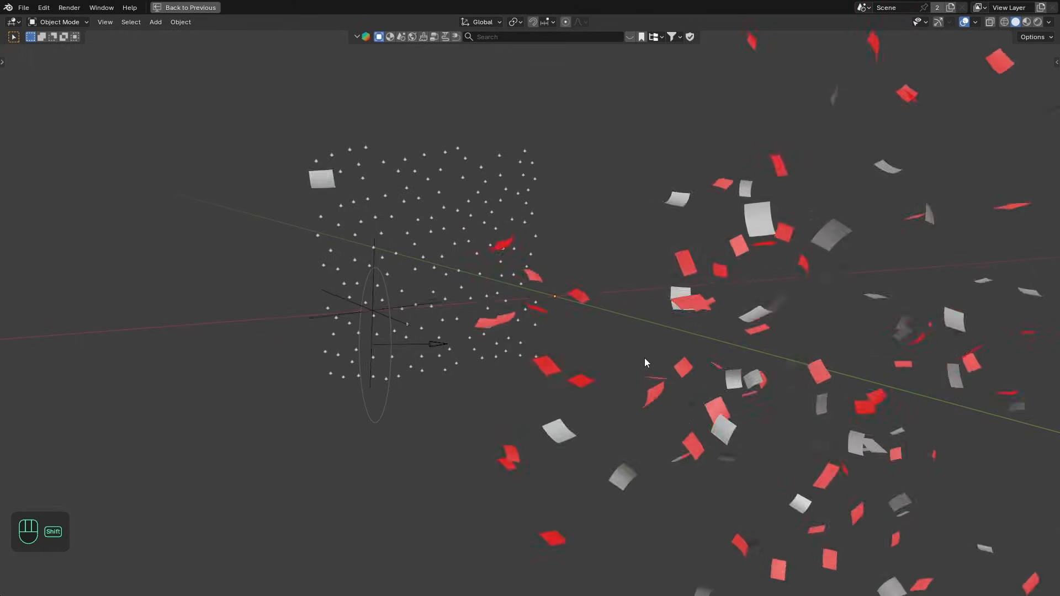
{"action": "key", "text": "shift+Left"}
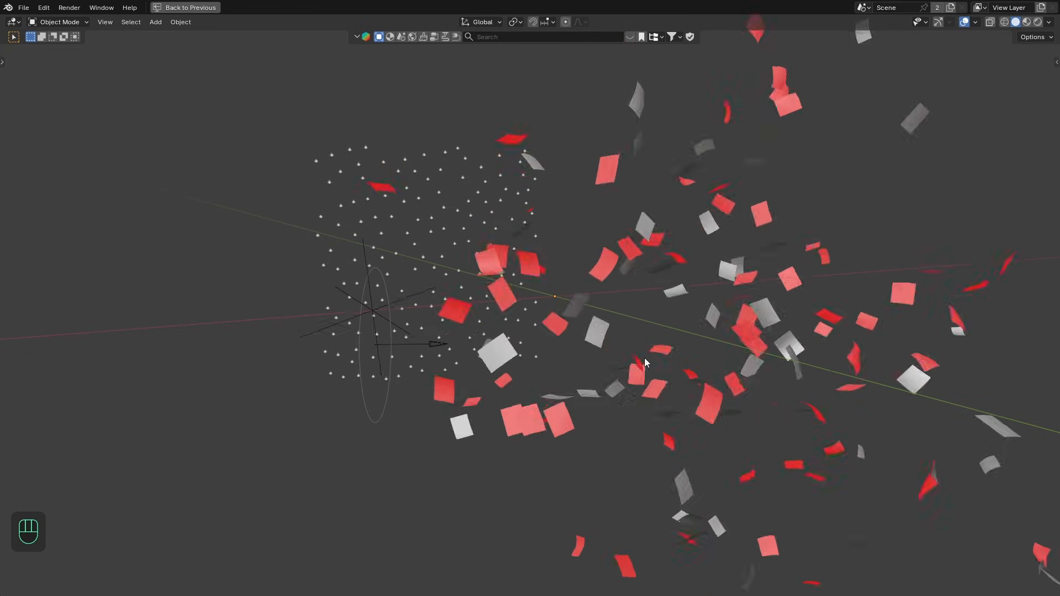
{"action": "key", "text": "space"}
Return to the first frame in front view and set the cloth's self-collision distance to 0.005 m.
{"action": "key", "text": "shift+Left"}
{"action": "key", "text": "KP_1"}
{"action": "scroll", "coordinate": [644, 358], "scroll_direction": "up", "scroll_amount": 3}
{"action": "key", "text": "ctrl+space"}
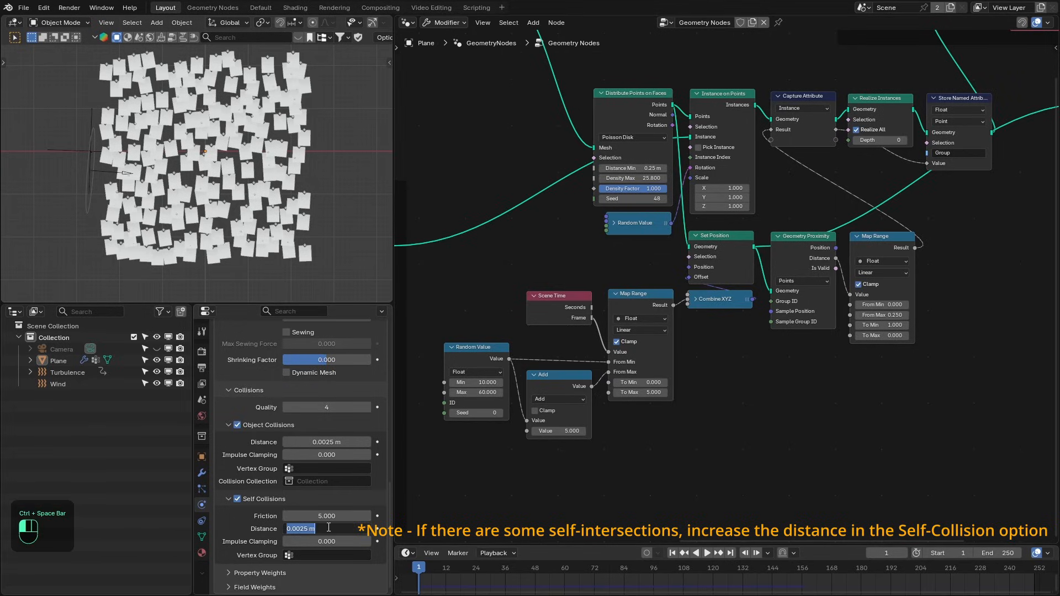
{"action": "type", "text": "0.005"}
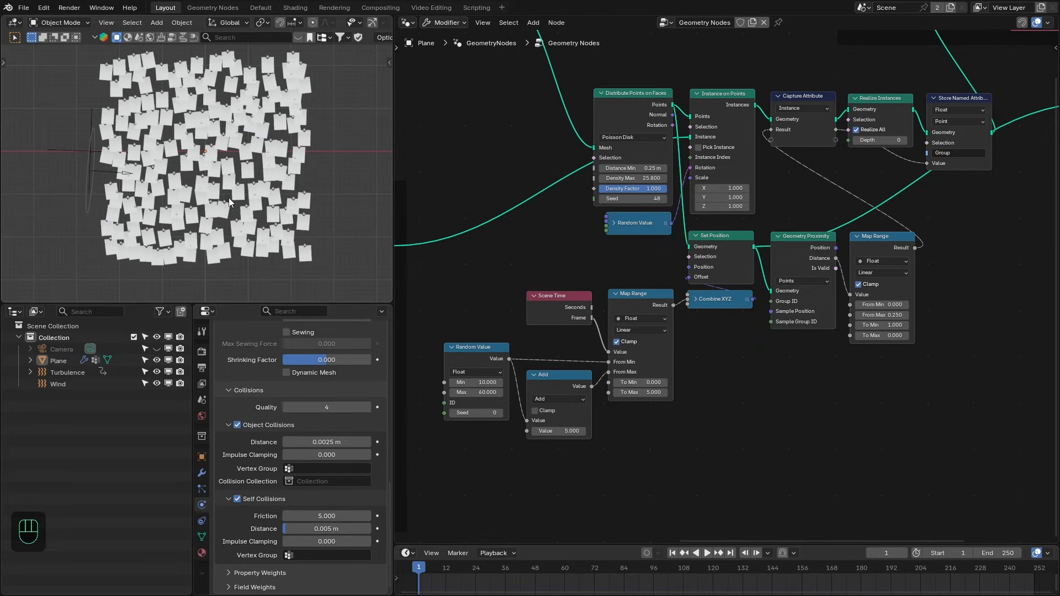
Add a Bézier circle curve in the 3D viewport and clear its location to place it at the world origin.
{"action": "key", "text": "ctrl+space"}
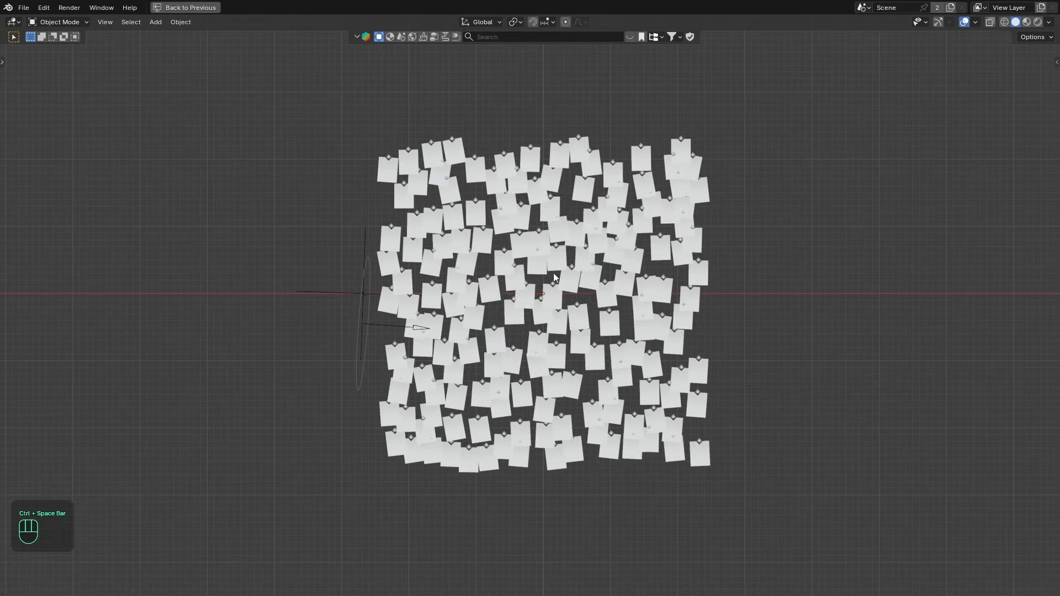
{"action": "key", "text": "shift+a"}
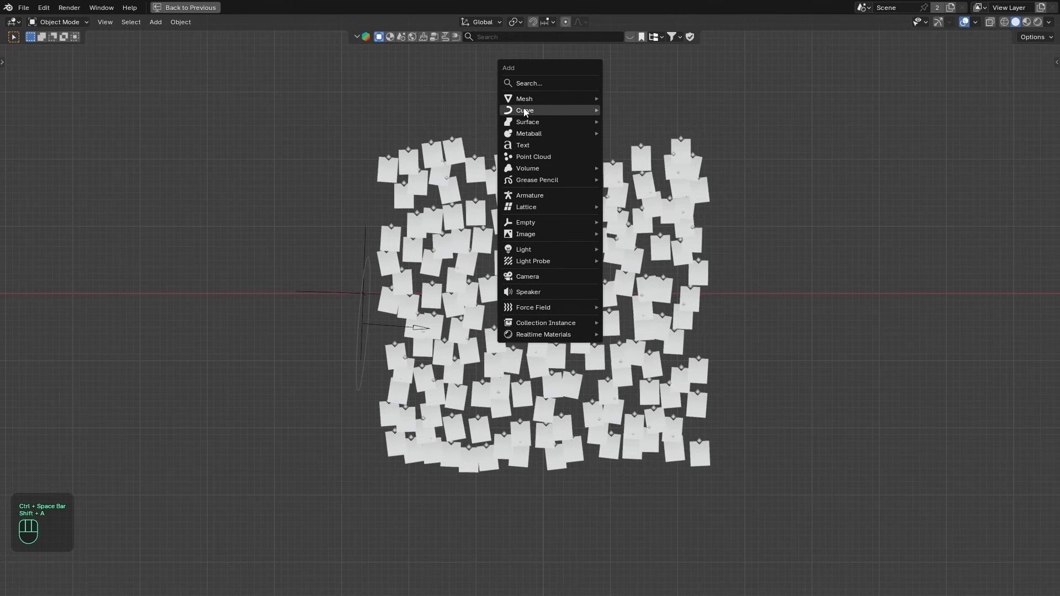
{"action": "mouse_move", "coordinate": [525, 112]}
{"action": "left_click", "coordinate": [635, 124]}
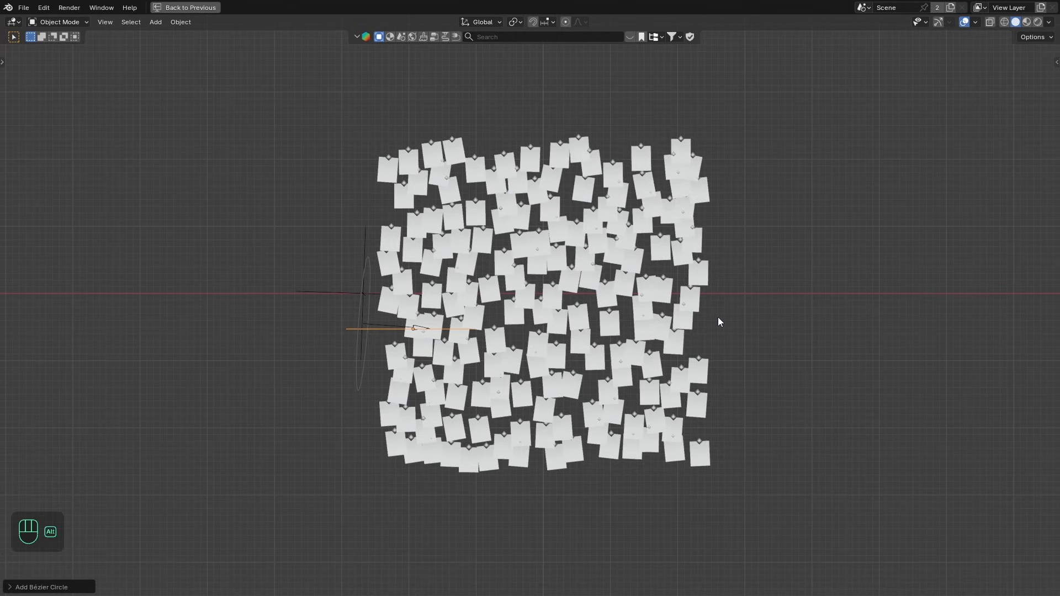
{"action": "key", "text": "alt+g"}
Rotate the Bézier circle 90° about X and scale it to about 1.5 times its size.
{"action": "key", "text": "r"}
{"action": "key", "text": "x"}
{"action": "key", "text": "KP_Enter"}
{"action": "key", "text": "s"}
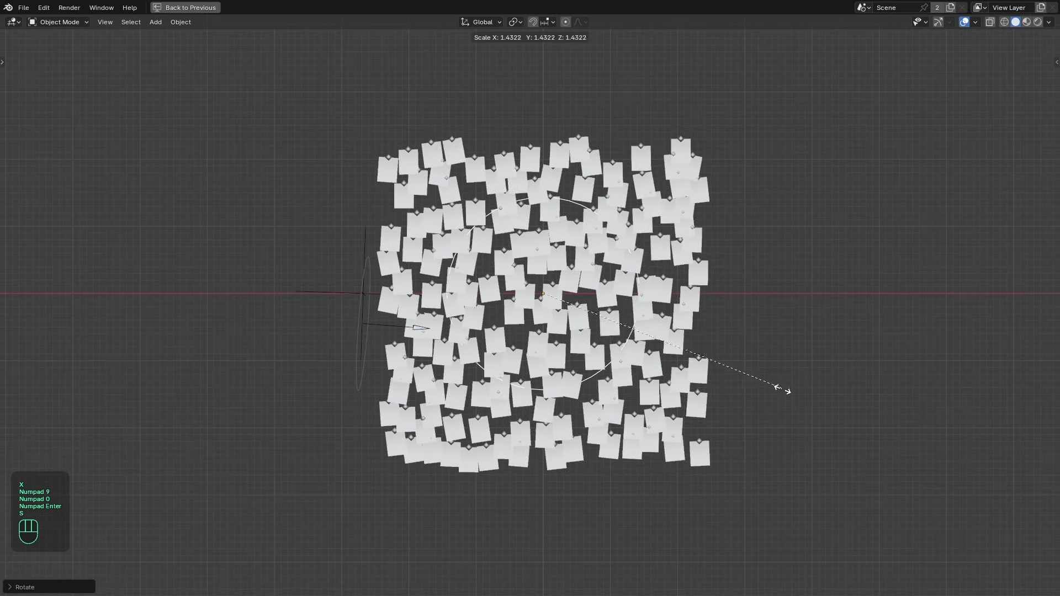
{"action": "left_click", "coordinate": [797, 403]}
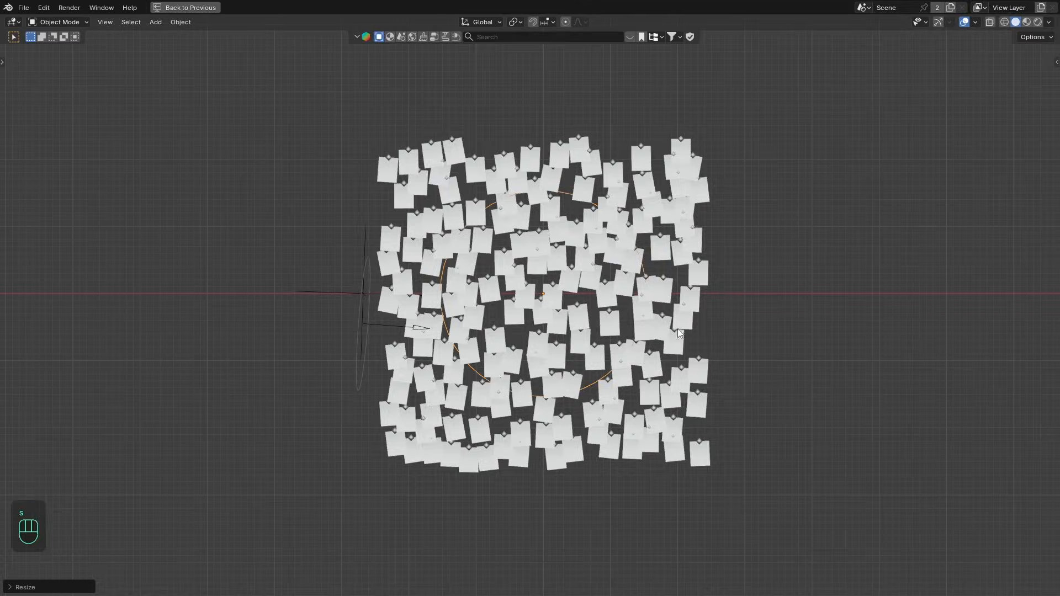
Bring the Bézier circle into the notes plane's node tree as an Object Info node set to Relative, below the Random Value node.
{"action": "key", "text": "ctrl+space"}
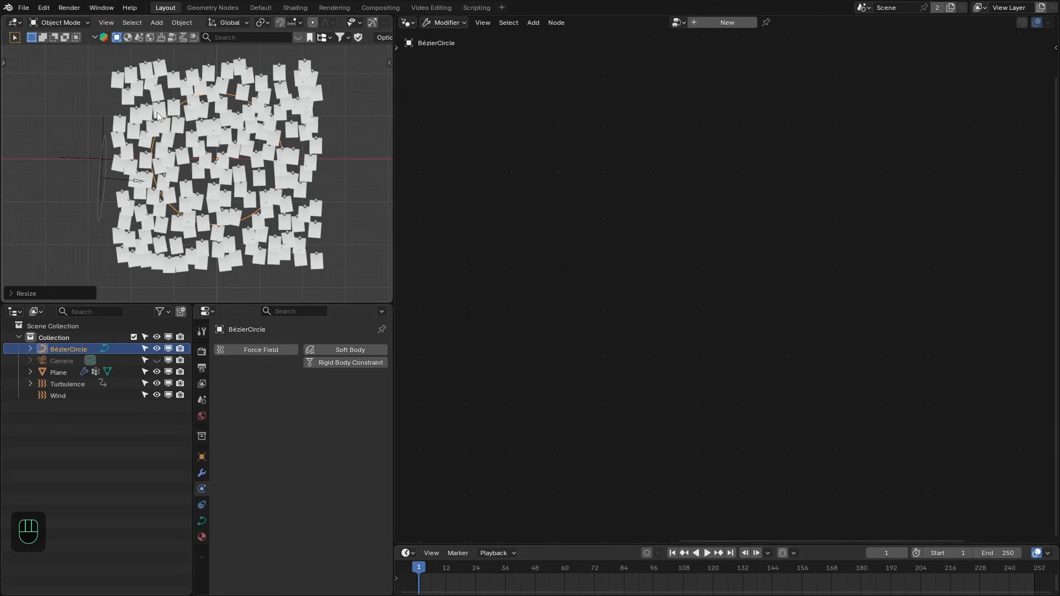
{"action": "left_click", "coordinate": [212, 160]}
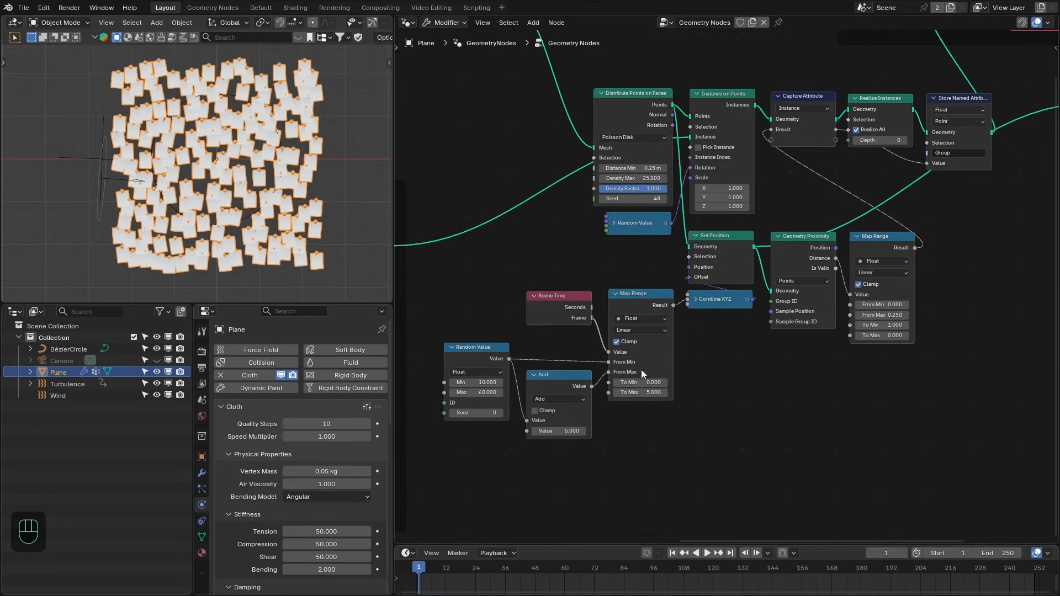
{"action": "scroll", "coordinate": [644, 374], "scroll_direction": "down", "scroll_amount": 5, "text": "shift"}
{"action": "left_click_drag", "start_coordinate": [61, 348], "coordinate": [462, 336]}
{"action": "scroll", "coordinate": [569, 372], "scroll_direction": "up", "scroll_amount": 2}
{"action": "middle_click_drag", "start_coordinate": [462, 336], "coordinate": [516, 323]}
{"action": "left_click", "coordinate": [514, 393]}
Add a Curve to Mesh node fed by the circle's Object Info geometry.
{"action": "left_click_drag", "start_coordinate": [532, 378], "coordinate": [613, 378]}
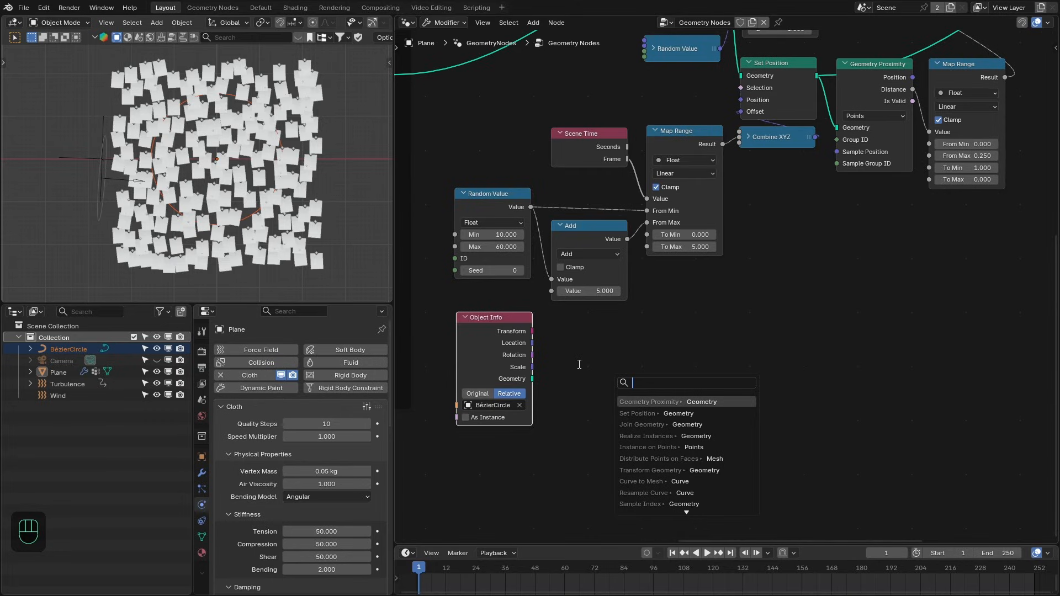
{"action": "type", "text": "curve to m"}
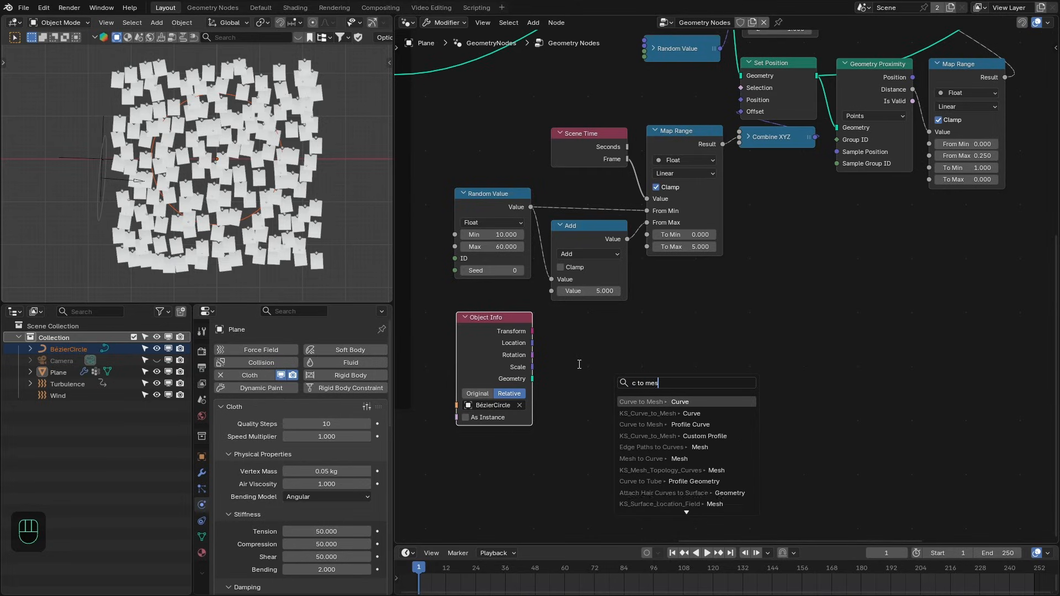
{"action": "key", "text": "Return"}
{"action": "left_click", "coordinate": [544, 326]}
Feed the circle's mesh into a new Geometry Proximity node targeting Edges and shift the new node chain slightly down.
{"action": "left_click_drag", "start_coordinate": [625, 336], "coordinate": [670, 339]}
{"action": "type", "text": "prox"}
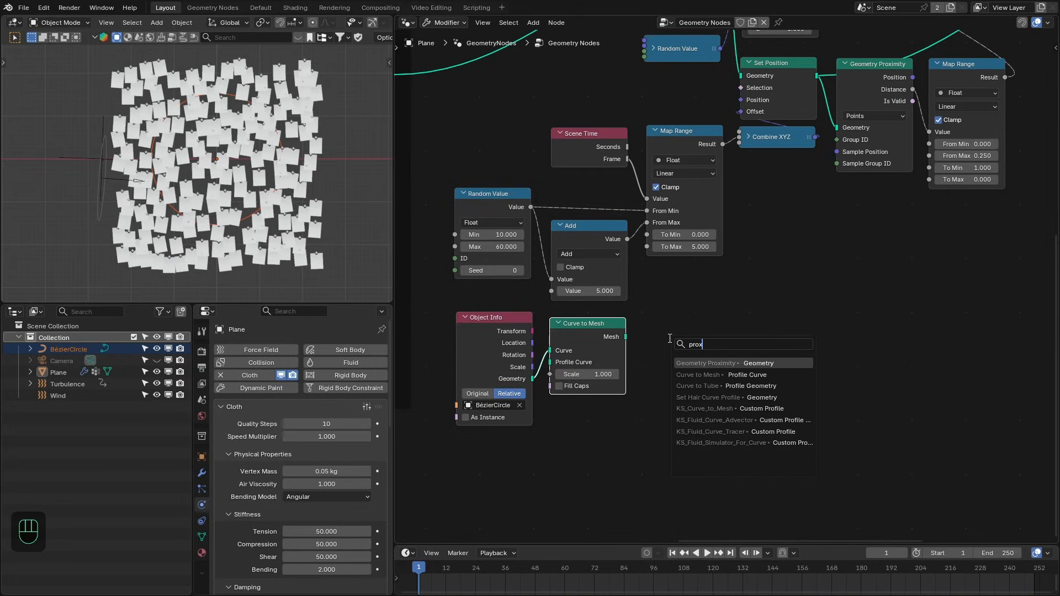
{"action": "key", "text": "Return"}
{"action": "left_click", "coordinate": [671, 381]}
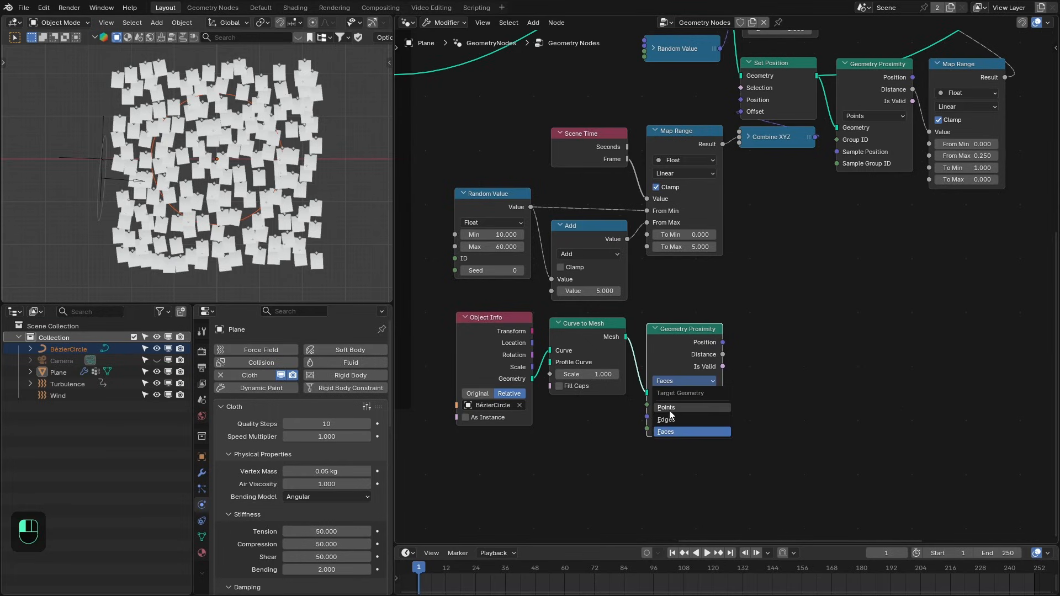
{"action": "left_click", "coordinate": [668, 419]}
{"action": "left_click_drag", "start_coordinate": [513, 461], "coordinate": [697, 339]}
{"action": "left_click_drag", "start_coordinate": [696, 339], "coordinate": [692, 354]}
Connect the circle proximity's Distance to a new Greater Than compare node.
{"action": "left_click_drag", "start_coordinate": [719, 369], "coordinate": [765, 369]}
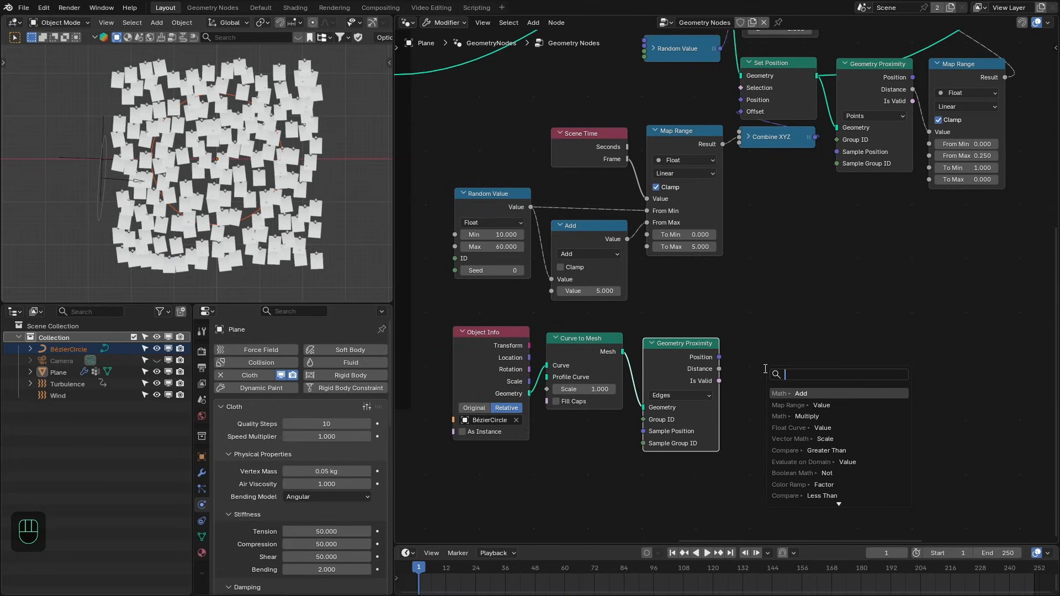
{"action": "type", "text": "gre"}
{"action": "key", "text": "Return"}
{"action": "left_click", "coordinate": [743, 353]}
{"action": "scroll", "coordinate": [766, 346], "scroll_direction": "down", "scroll_amount": 2}
{"action": "middle_click_drag", "start_coordinate": [766, 346], "coordinate": [716, 395]}
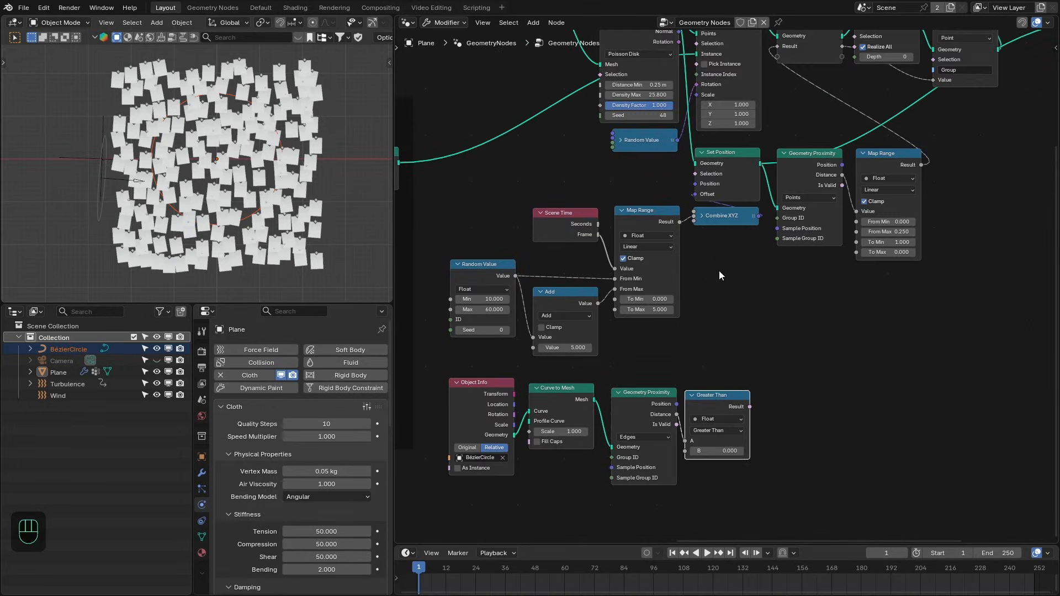
Preview the Greater Than result on the distributed points with a Viewer node and set the B threshold to 0.350.
{"action": "scroll", "coordinate": [719, 270], "scroll_direction": "down", "scroll_amount": 3}
{"action": "middle_click_drag", "start_coordinate": [709, 194], "coordinate": [704, 215]}
{"action": "left_click", "coordinate": [670, 93], "text": "ctrl+shift"}
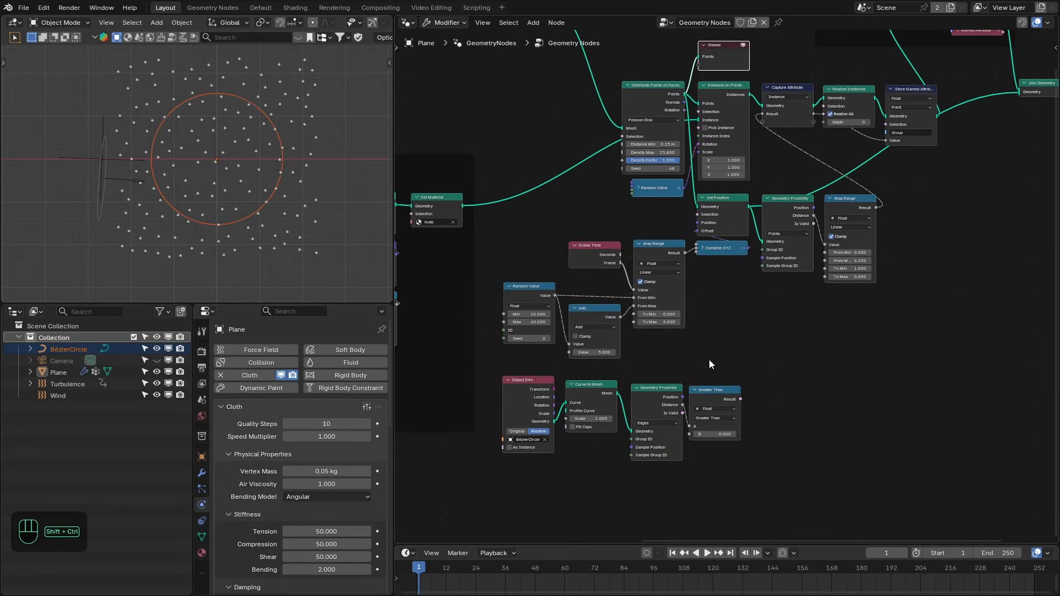
{"action": "left_click", "coordinate": [714, 396], "text": "ctrl+shift"}
{"action": "scroll", "coordinate": [712, 405], "scroll_direction": "up", "scroll_amount": 2}
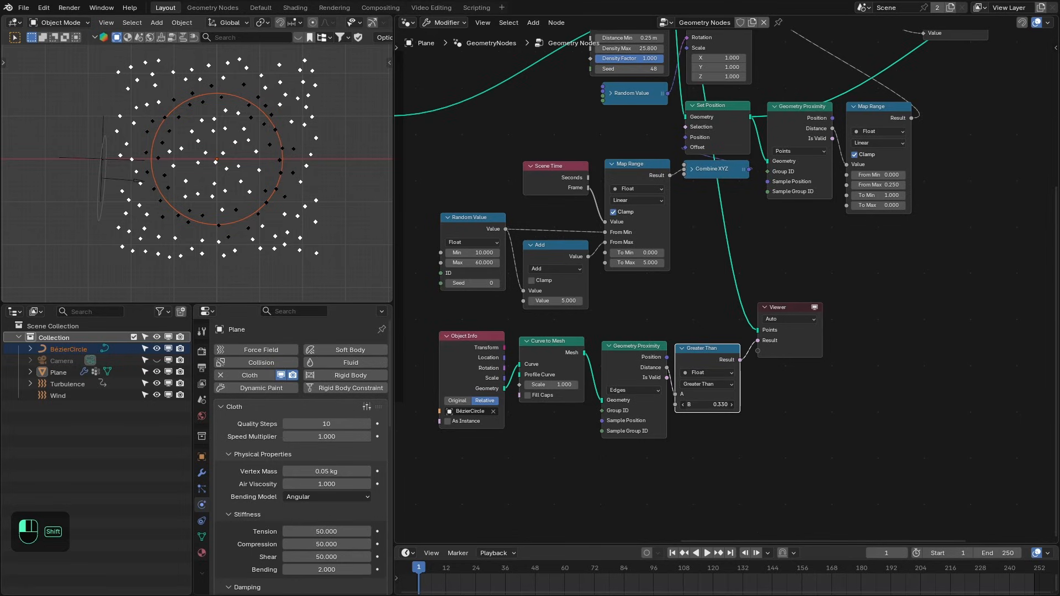
{"action": "middle_click_drag", "start_coordinate": [742, 360], "coordinate": [766, 378]}
{"action": "scroll", "coordinate": [254, 135], "scroll_direction": "up", "scroll_amount": 1}
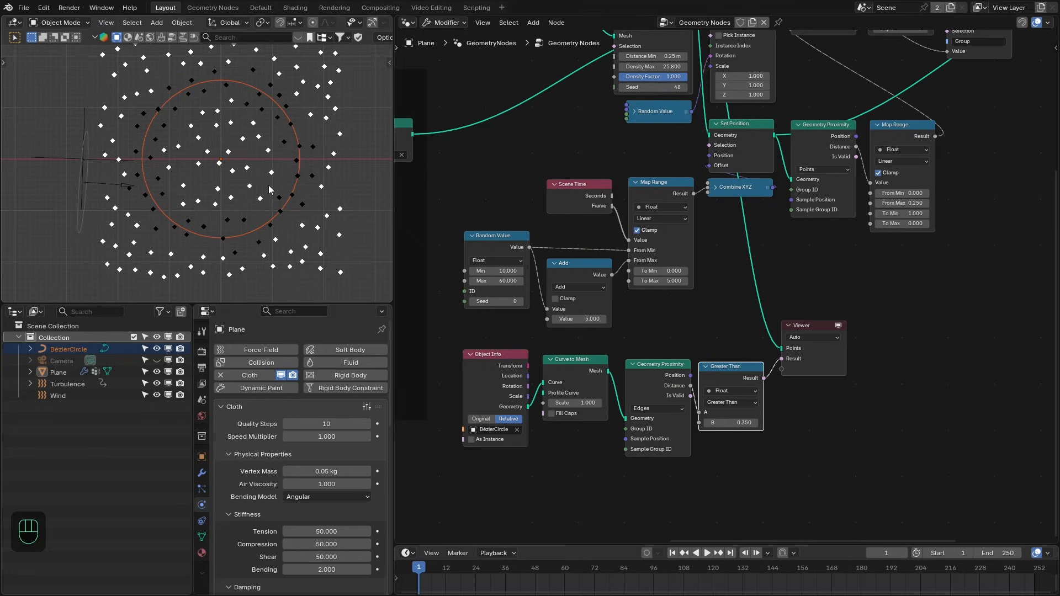
Delete the Viewer node and connect the Greater Than result to the Set Position node's Selection.
{"action": "key", "text": "x"}
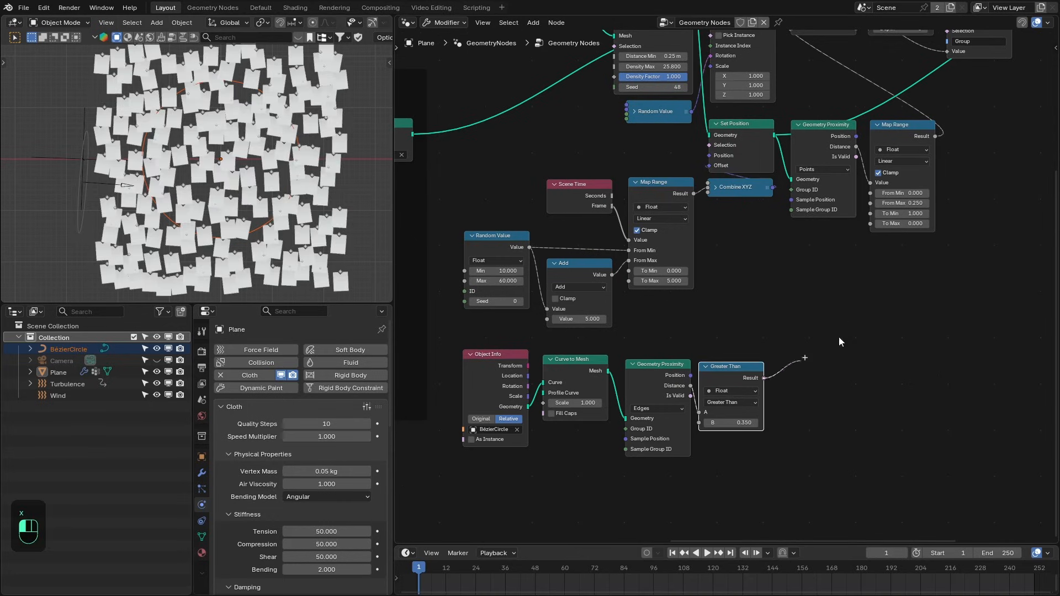
{"action": "left_click", "coordinate": [740, 150]}
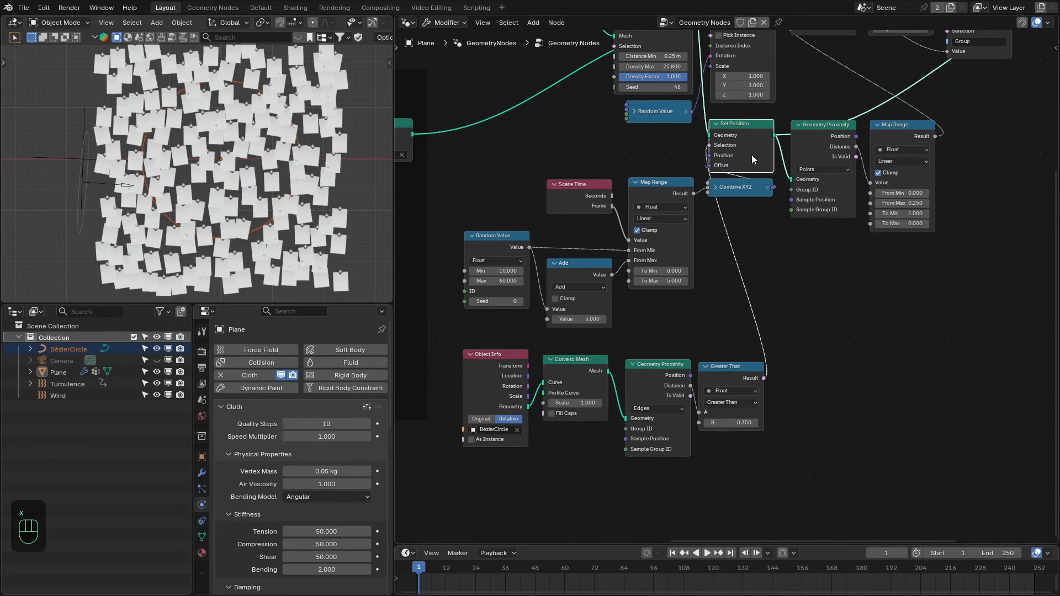
{"action": "scroll", "coordinate": [763, 237], "scroll_direction": "down", "scroll_amount": 2}
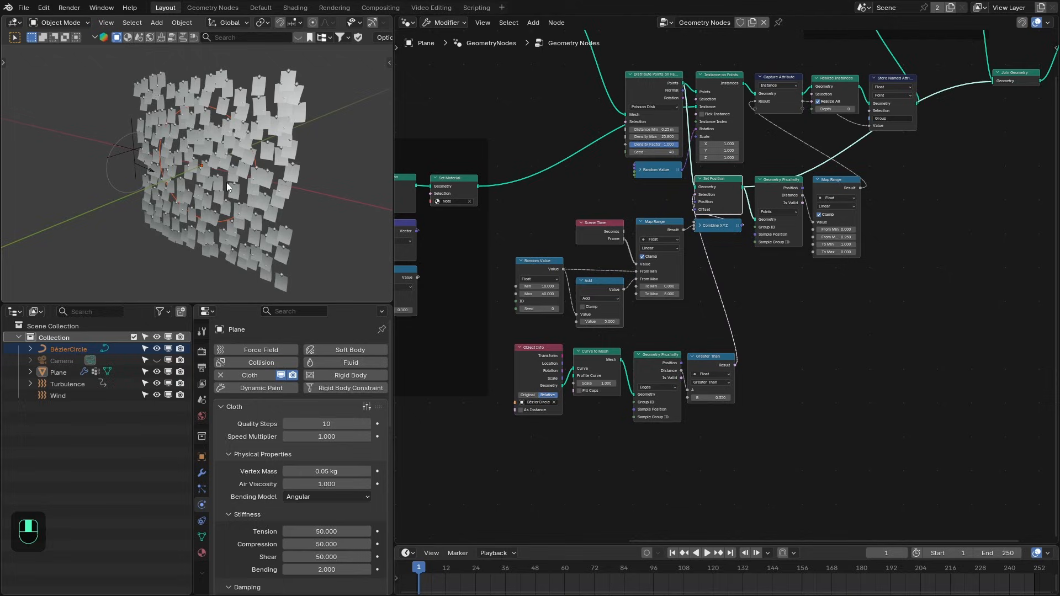
Play the simulation from the first frame and orbit around it to check which notes stay pinned along the circle.
{"action": "middle_click_drag", "start_coordinate": [227, 186], "coordinate": [234, 184]}
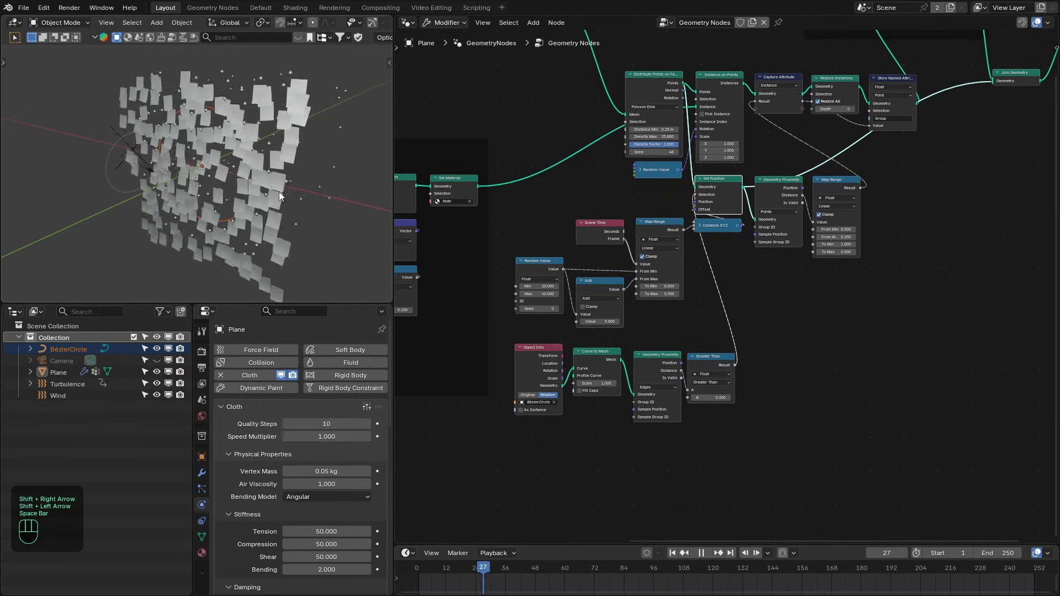
{"action": "middle_click_drag", "start_coordinate": [244, 194], "coordinate": [224, 184]}
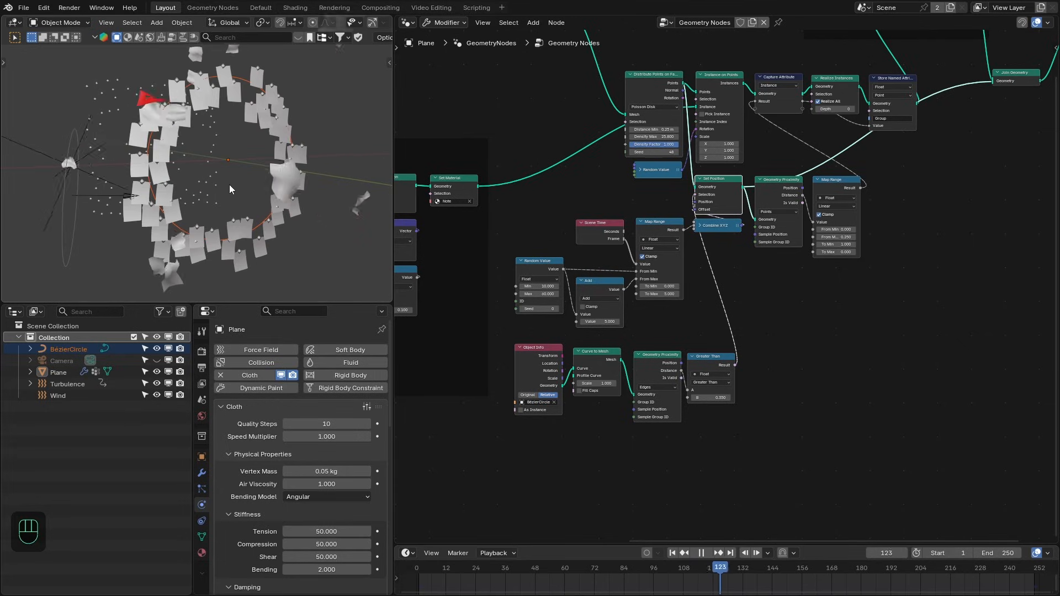
{"action": "key", "text": "shift+Left"}
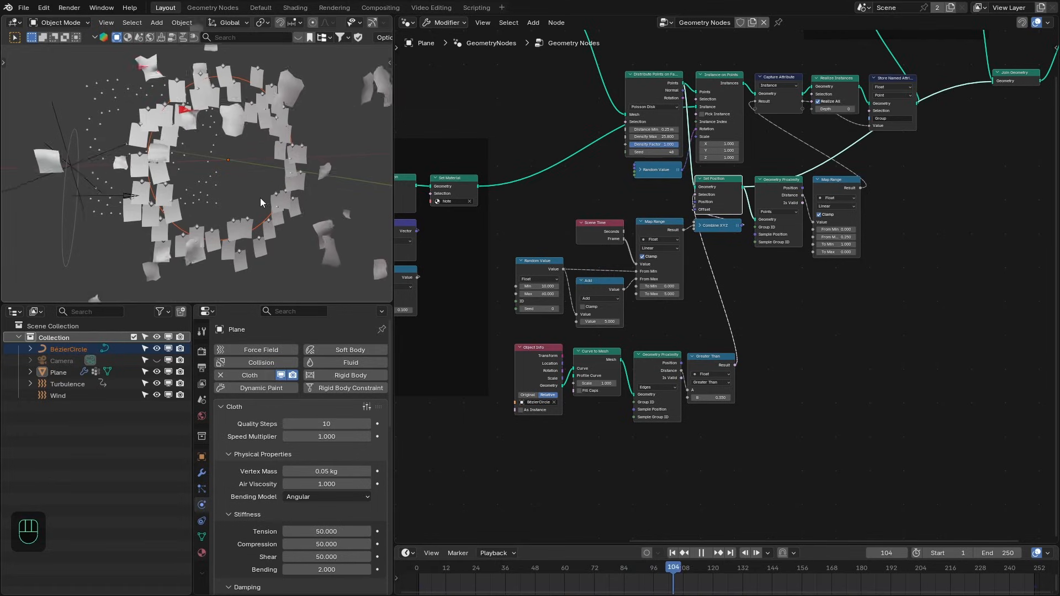
Stop the playback and examine the ring of pinned notes and the nodes leading to the Group Output.
{"action": "key", "text": "space"}
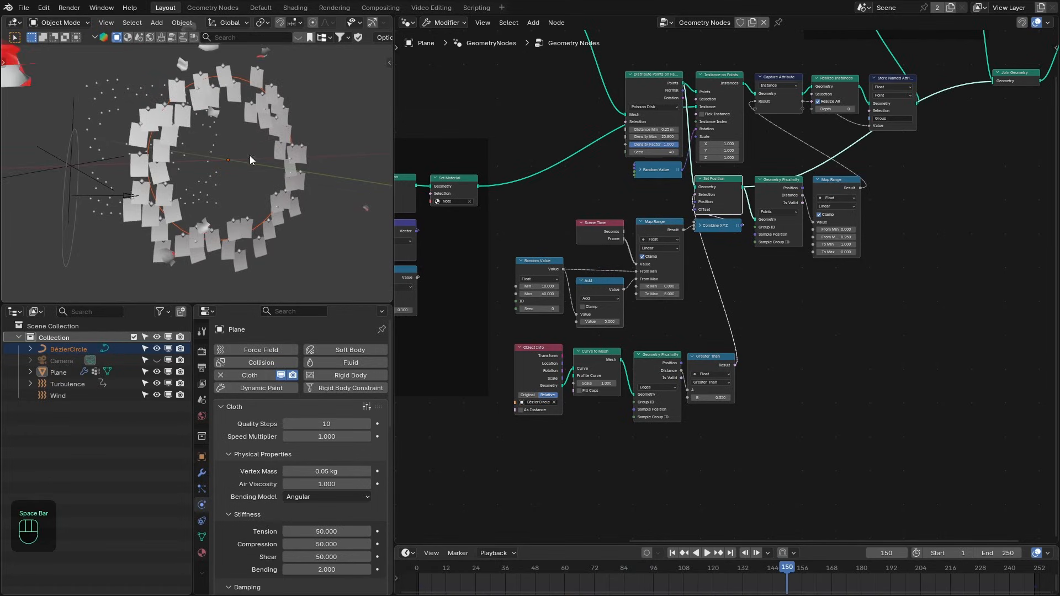
{"action": "middle_click_drag", "start_coordinate": [249, 155], "coordinate": [179, 167]}
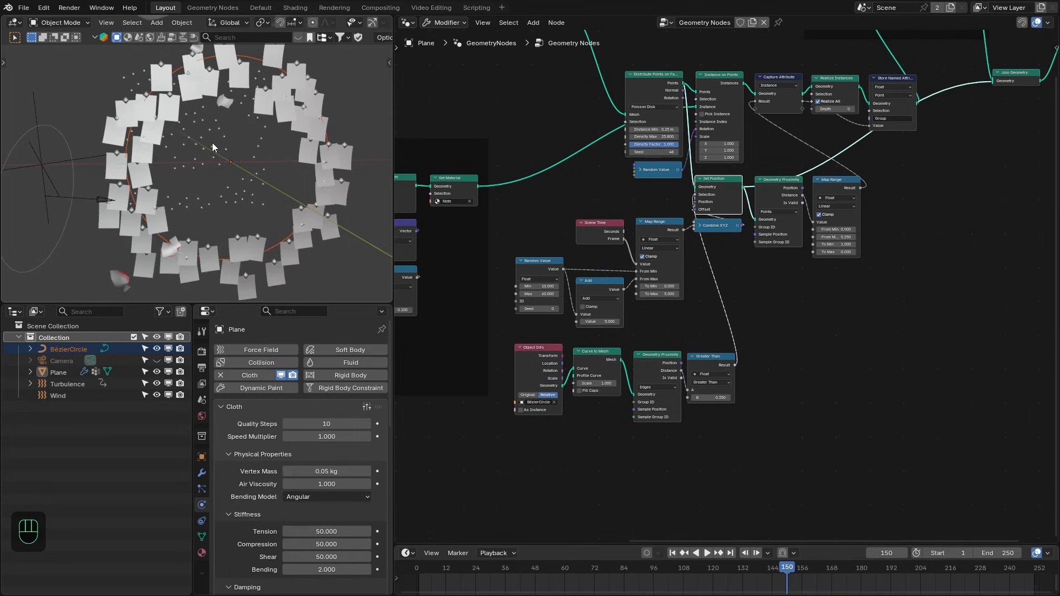
{"action": "middle_click_drag", "start_coordinate": [959, 125], "coordinate": [846, 175]}
{"action": "scroll", "coordinate": [846, 174], "scroll_direction": "up", "scroll_amount": 2}
{"action": "right_click_drag", "start_coordinate": [841, 133], "coordinate": [841, 184], "text": "ctrl+alt"}
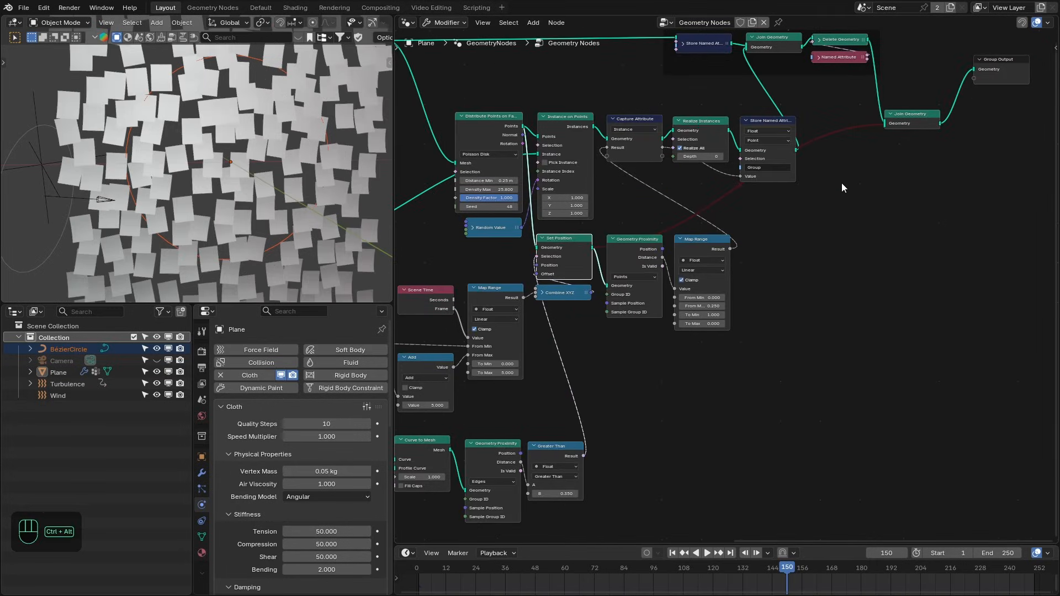
{"action": "scroll", "coordinate": [251, 197], "scroll_direction": "down", "scroll_amount": 5}
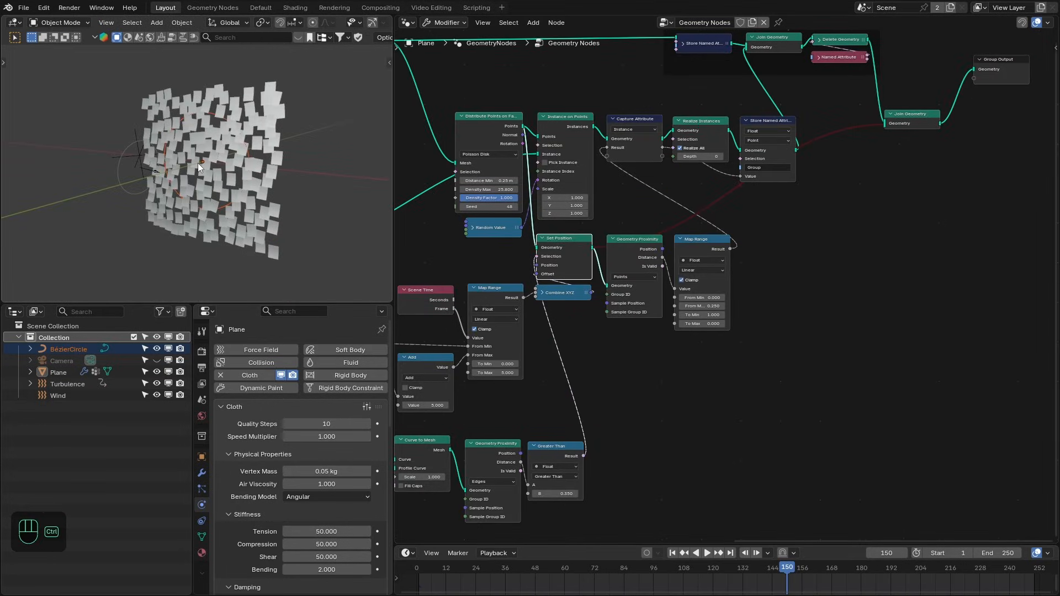
Replay the simulation in a maximized viewport and check from the front which notes stay pinned around the circle.
{"action": "key", "text": "shift+Right"}
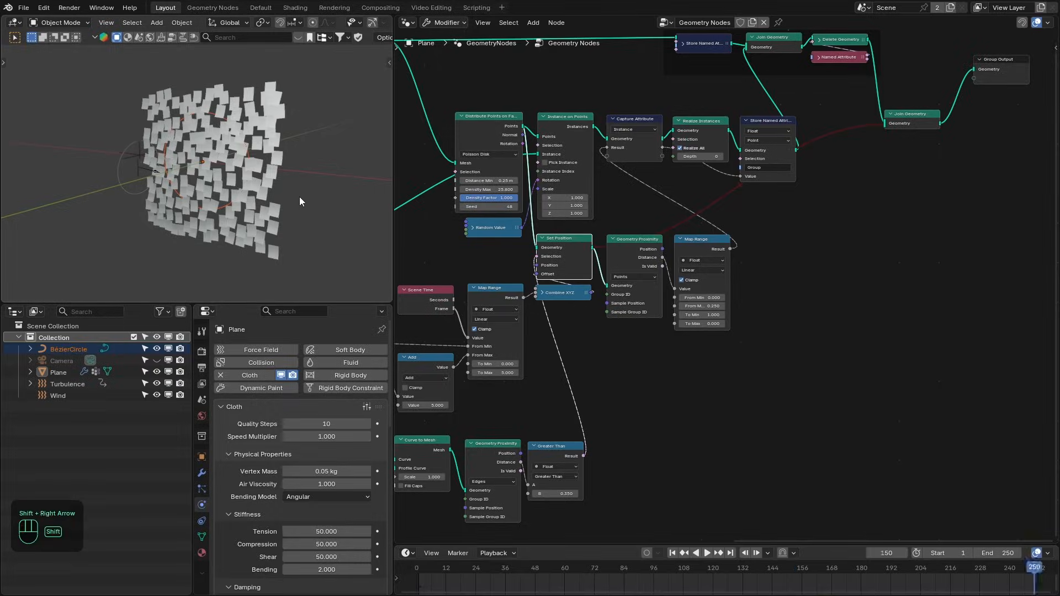
{"action": "key", "text": "ctrl+space"}
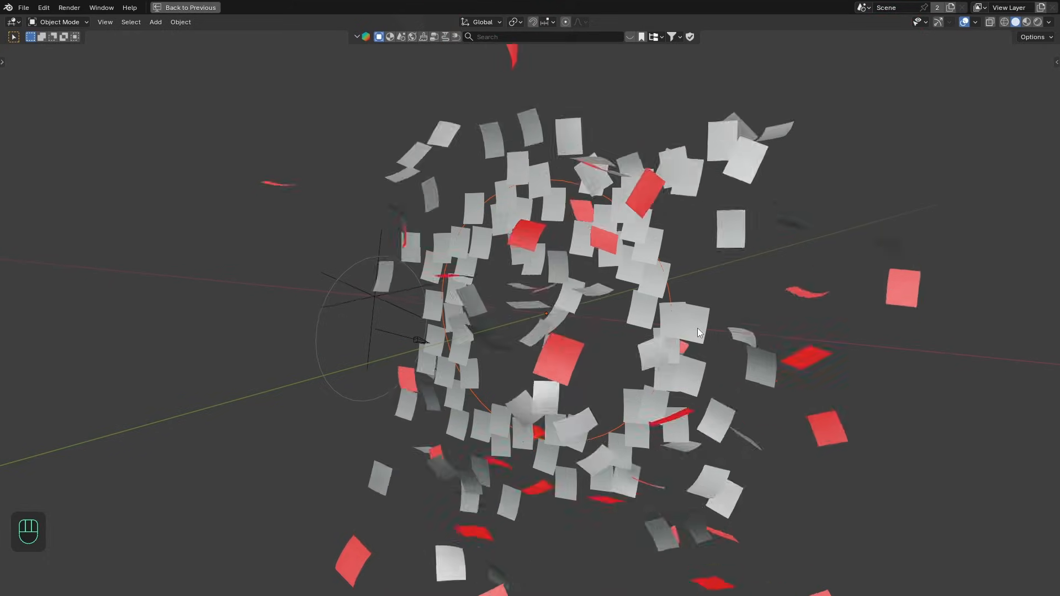
{"action": "middle_click_drag", "start_coordinate": [697, 328], "coordinate": [601, 319]}
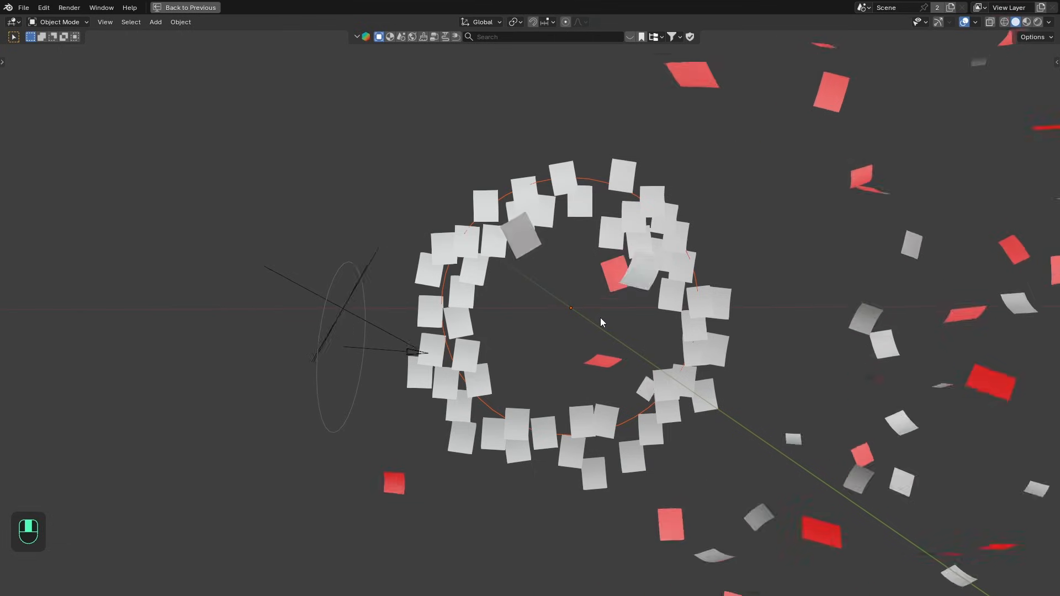
{"action": "key", "text": "KP_1"}
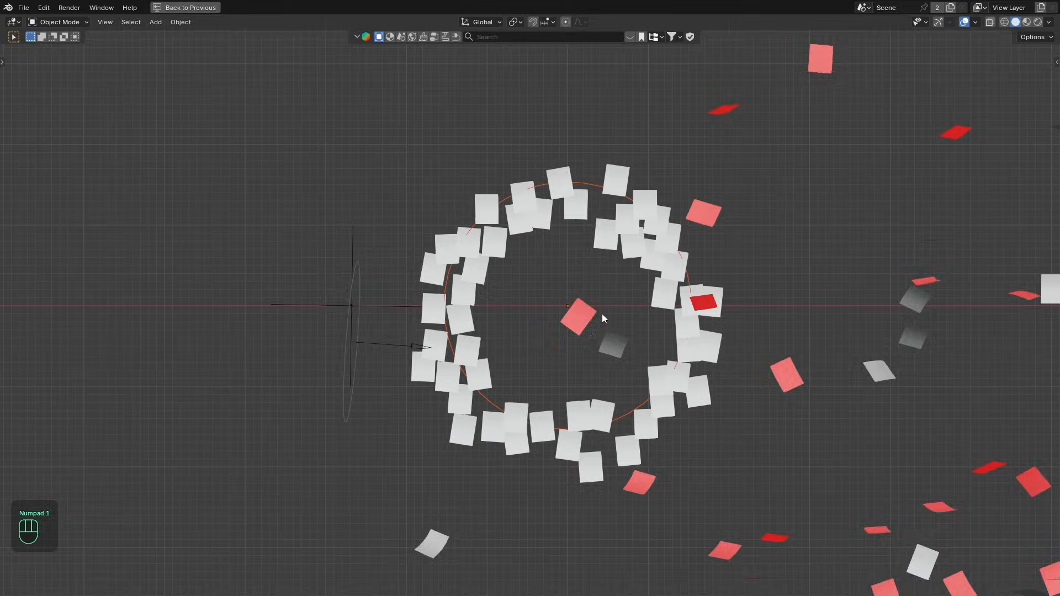
{"action": "key", "text": "shift+Left"}
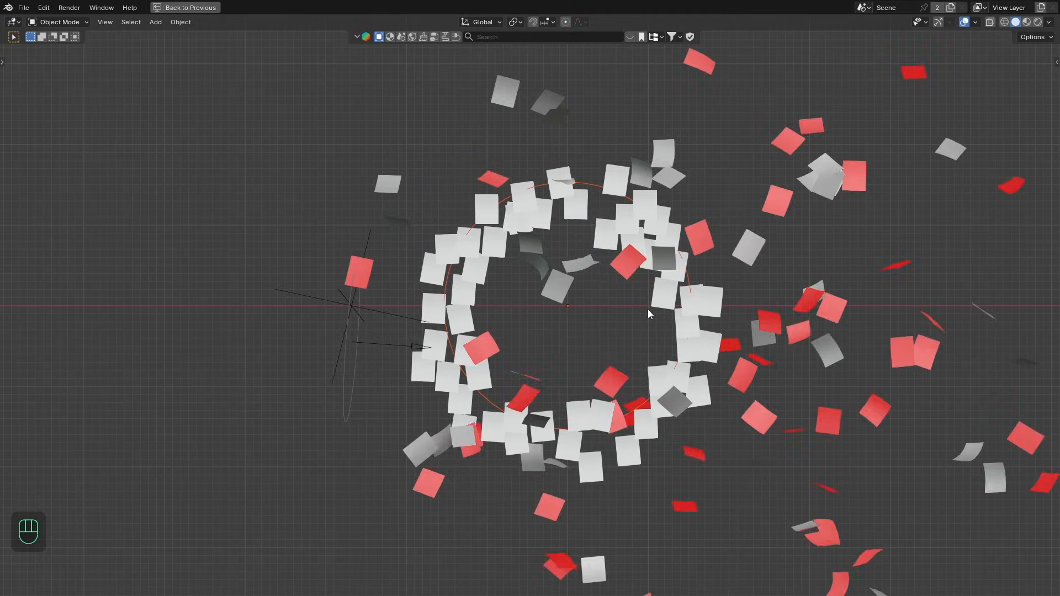
{"action": "key", "text": "space"}
{"action": "key", "text": "ctrl+space"}
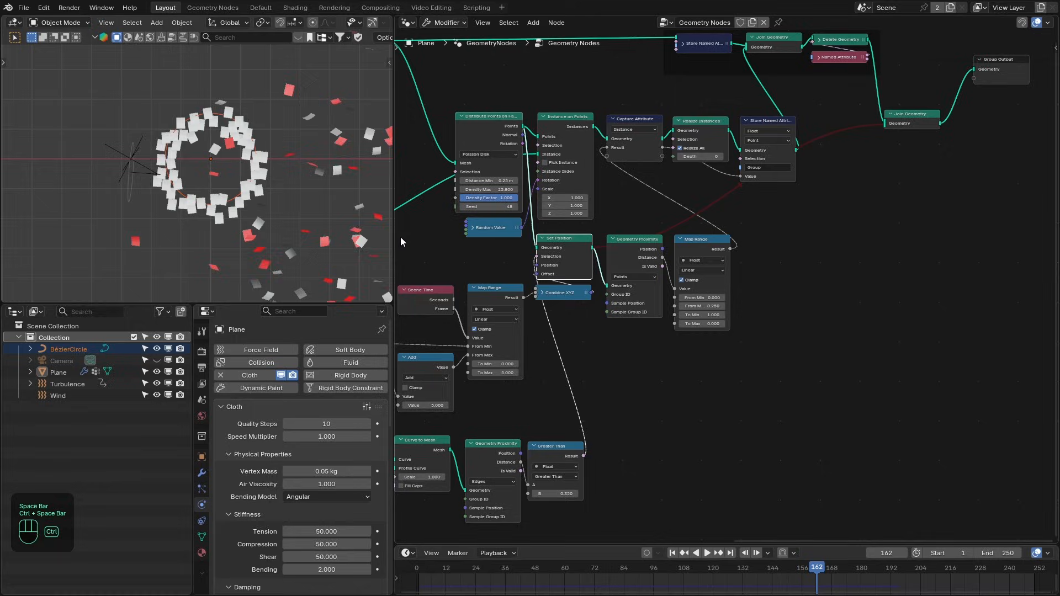
Add a mesh plane, clear its location to the world origin and rotate it 90° about the X axis.
{"action": "scroll", "coordinate": [211, 178], "scroll_direction": "up", "scroll_amount": 3}
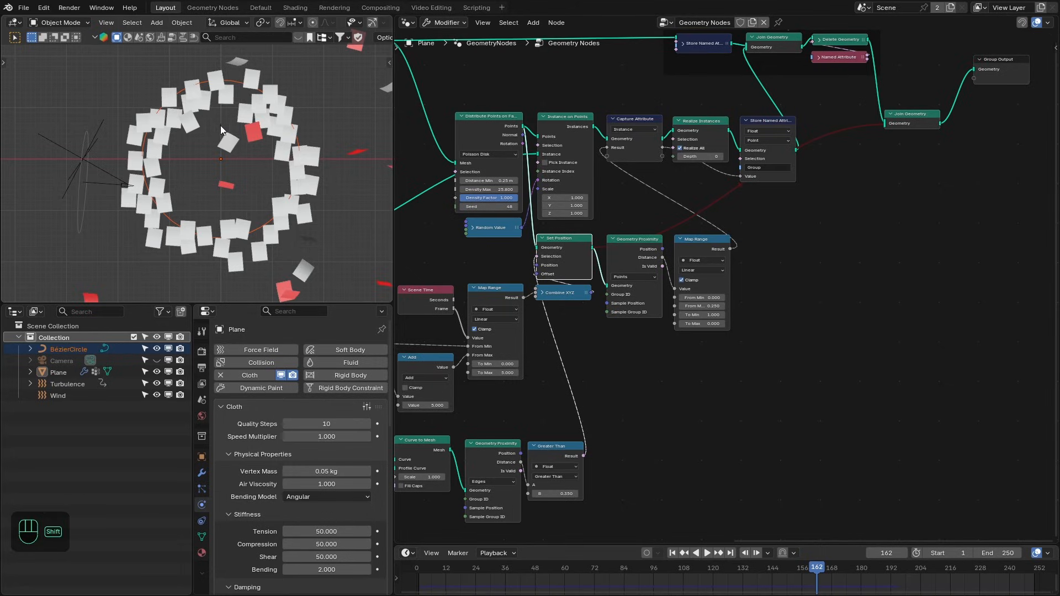
{"action": "key", "text": "shift+a"}
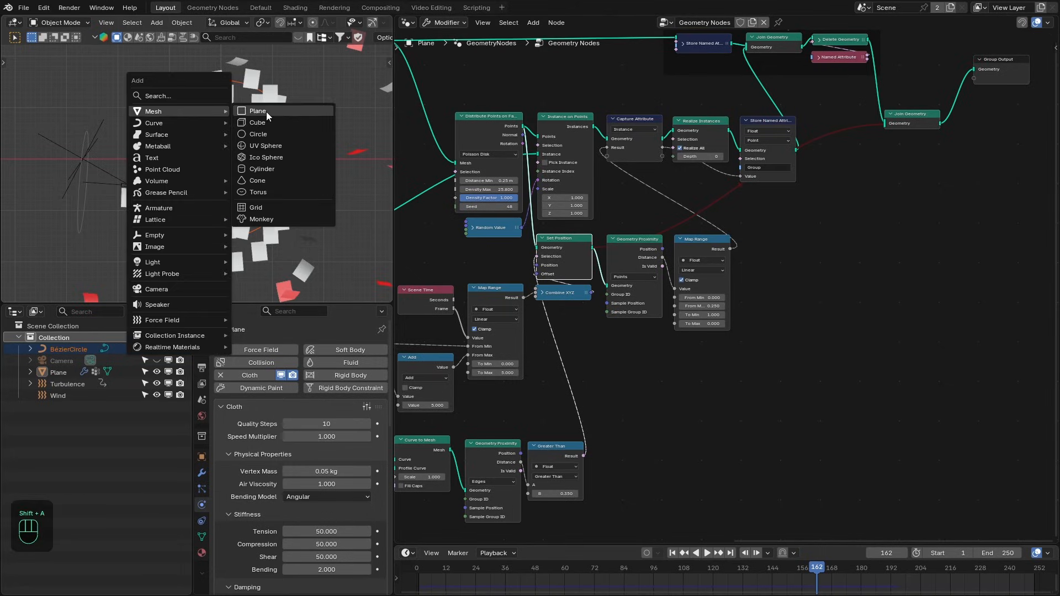
{"action": "left_click", "coordinate": [266, 111]}
{"action": "key", "text": "ctrl+space"}
{"action": "scroll", "coordinate": [545, 247], "scroll_direction": "down", "scroll_amount": 3}
{"action": "key", "text": "alt+g"}
{"action": "type", "text": "rx"}
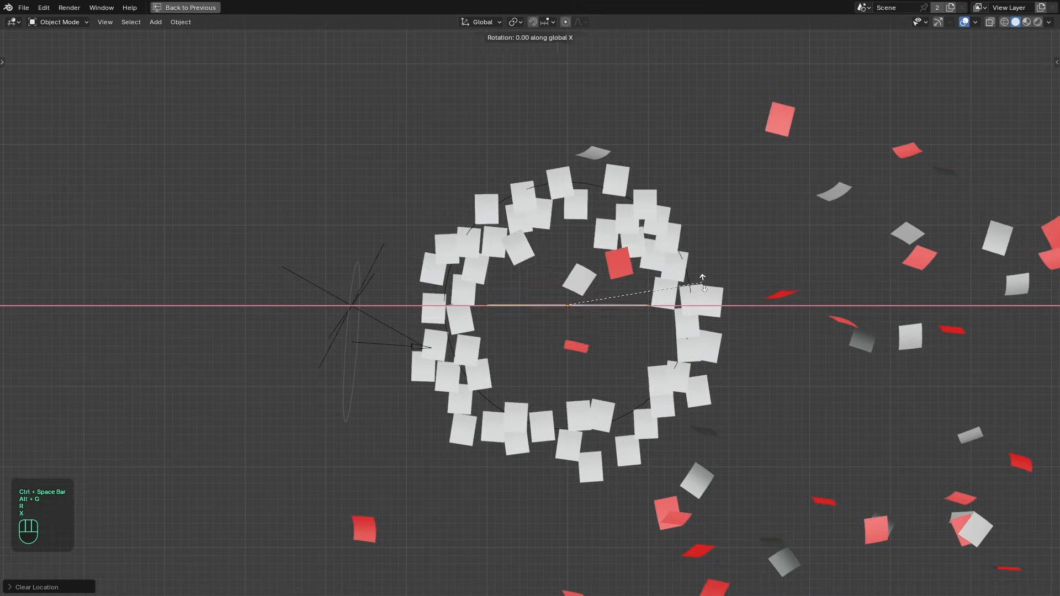
{"action": "type", "text": "90"}
{"action": "key", "text": "KP_Enter"}
Scale the new plane up to cover the notes and move it along the Y axis to just behind them.
{"action": "key", "text": "s"}
{"action": "left_click", "coordinate": [896, 373]}
{"action": "key", "text": "KP_3"}
{"action": "scroll", "coordinate": [497, 317], "scroll_direction": "up", "scroll_amount": 6}
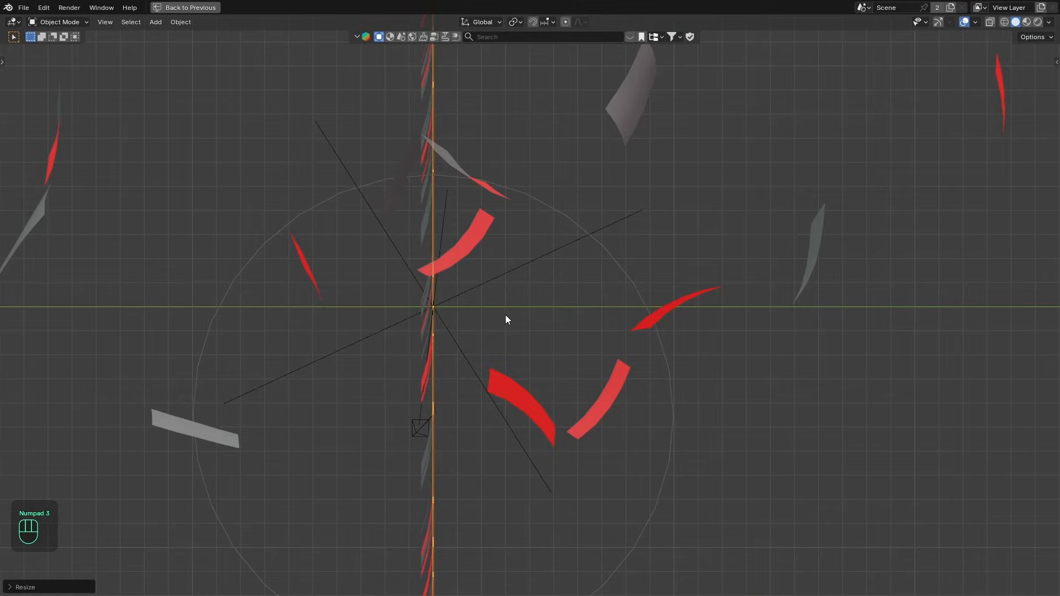
{"action": "key", "text": "g"}
{"action": "key", "text": "y"}
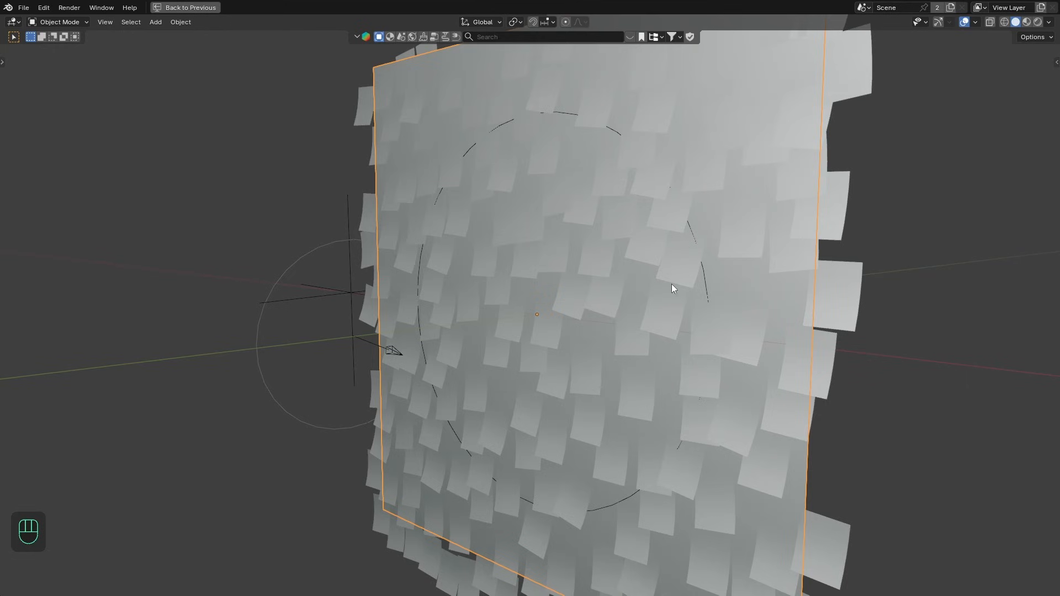
{"action": "middle_click_drag", "start_coordinate": [671, 283], "coordinate": [658, 302]}
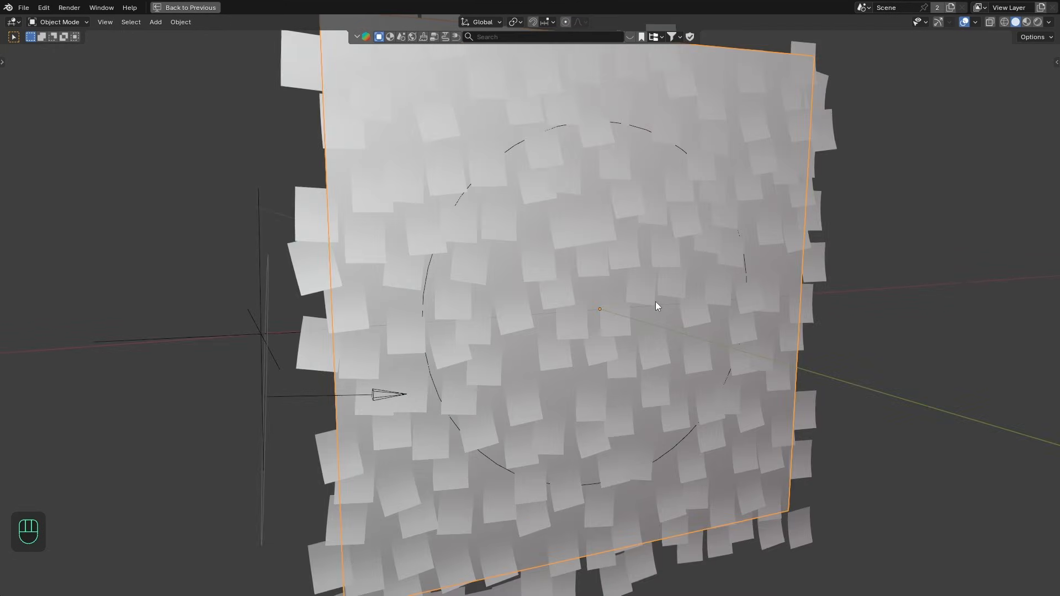
Enlarge the backing plane in front view so it extends well beyond the notes on all sides.
{"action": "key", "text": "KP_3"}
{"action": "key", "text": "KP_1"}
{"action": "key", "text": "s"}
{"action": "right_click", "coordinate": [766, 347]}
{"action": "key", "text": "s"}
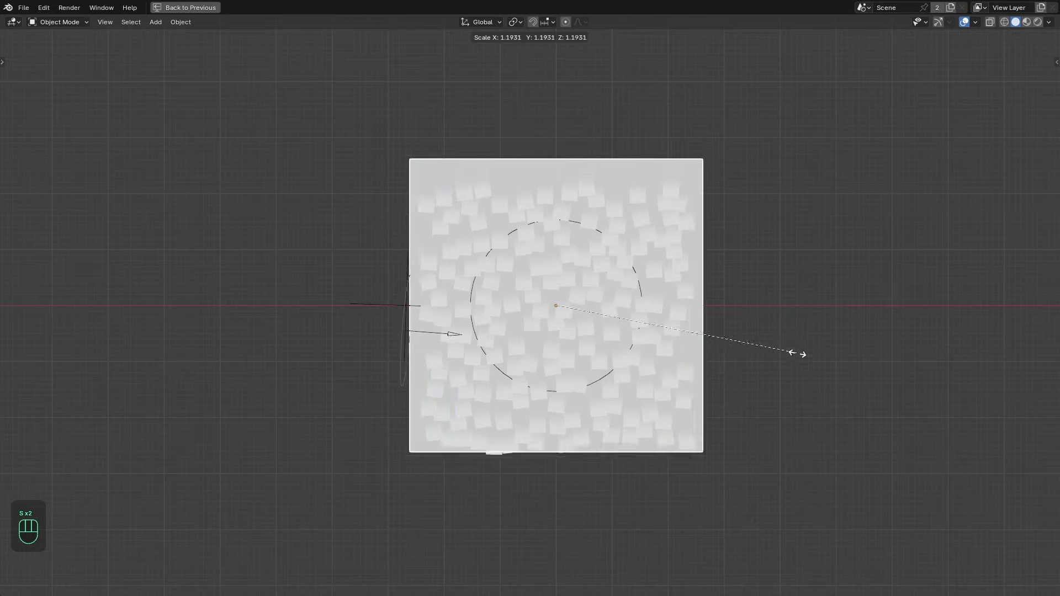
{"action": "left_click", "coordinate": [889, 386]}
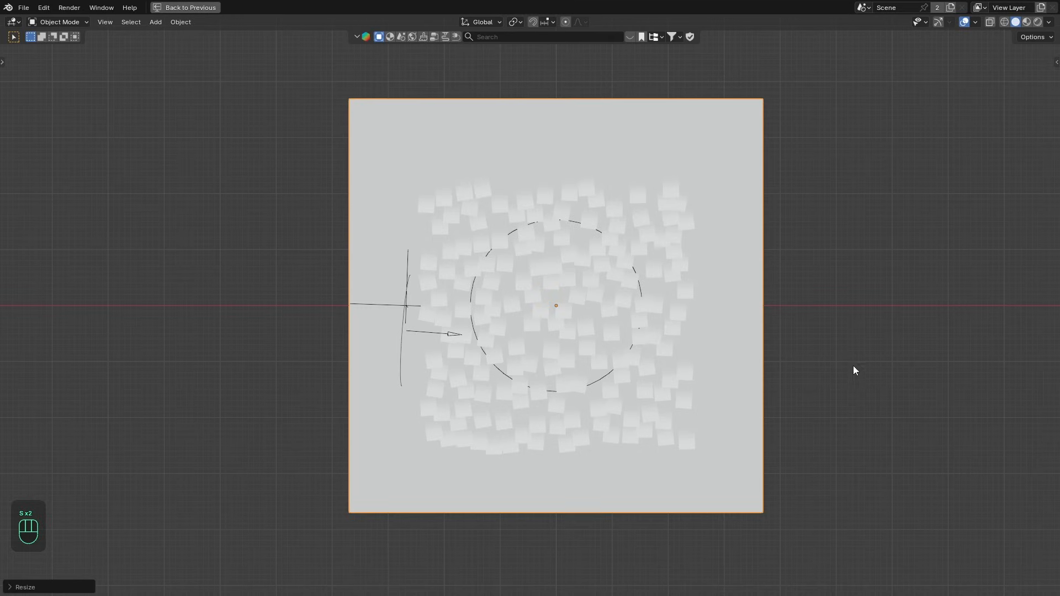
Subdivide the backing plane's mesh three times in Edit Mode and return to Object Mode.
{"action": "key", "text": "Tab"}
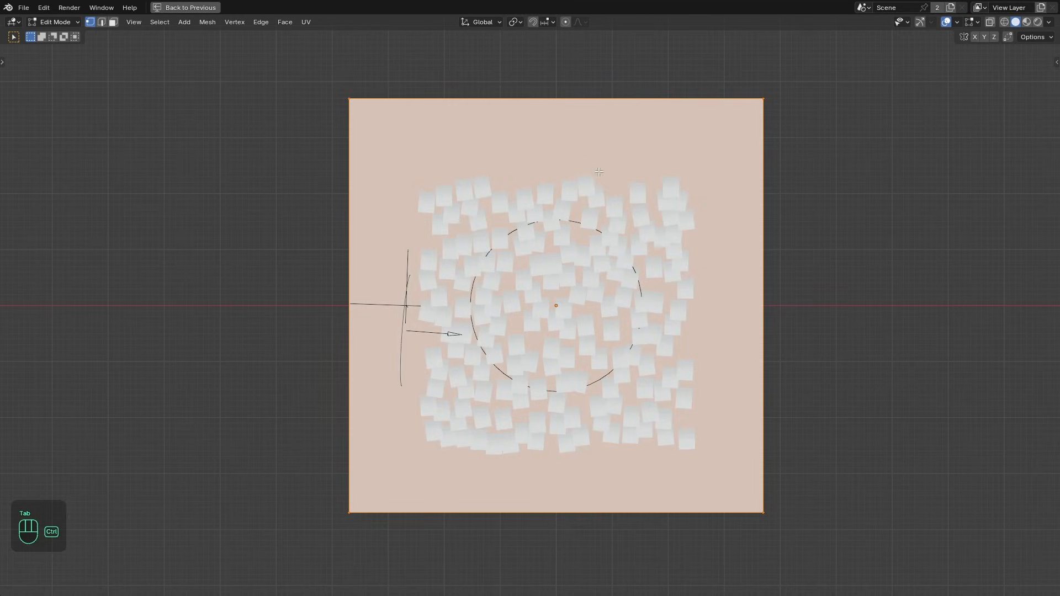
{"action": "key", "text": "w"}
{"action": "left_click", "coordinate": [598, 184]}
{"action": "key", "text": "w"}
{"action": "left_click", "coordinate": [597, 183]}
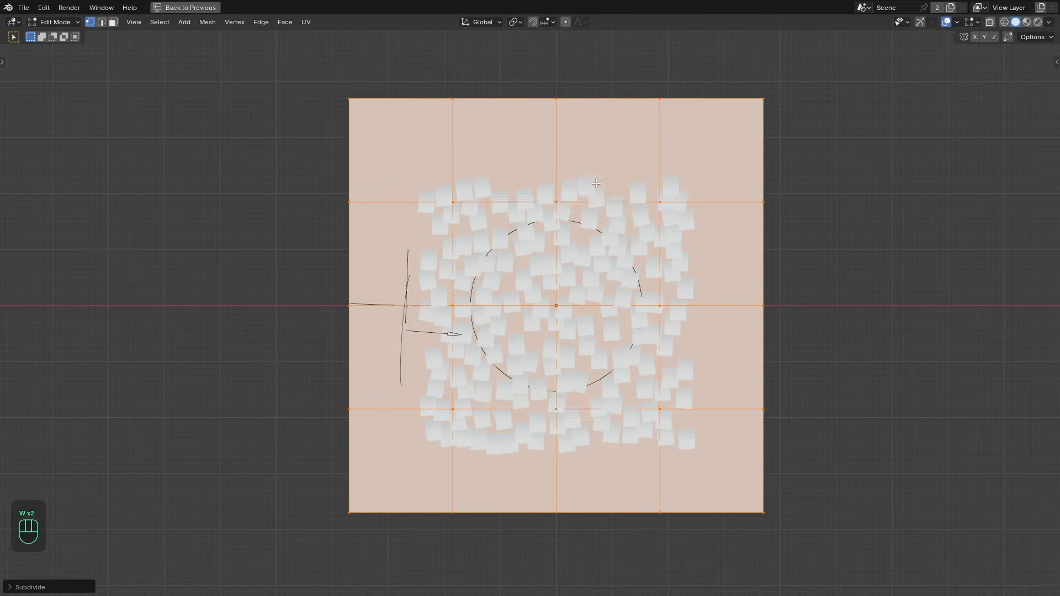
{"action": "key", "text": "w"}
{"action": "left_click", "coordinate": [596, 184]}
{"action": "key", "text": "Tab"}
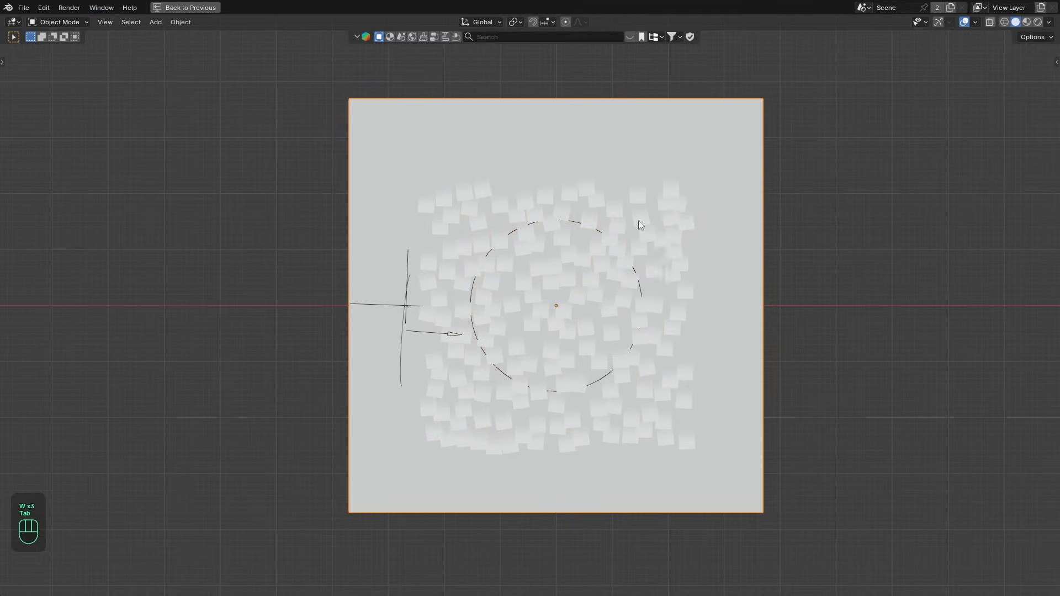
Move the backing plane to a new collection named Collision.
{"action": "middle_click_drag", "start_coordinate": [640, 223], "coordinate": [565, 271]}
{"action": "key", "text": "ctrl+space"}
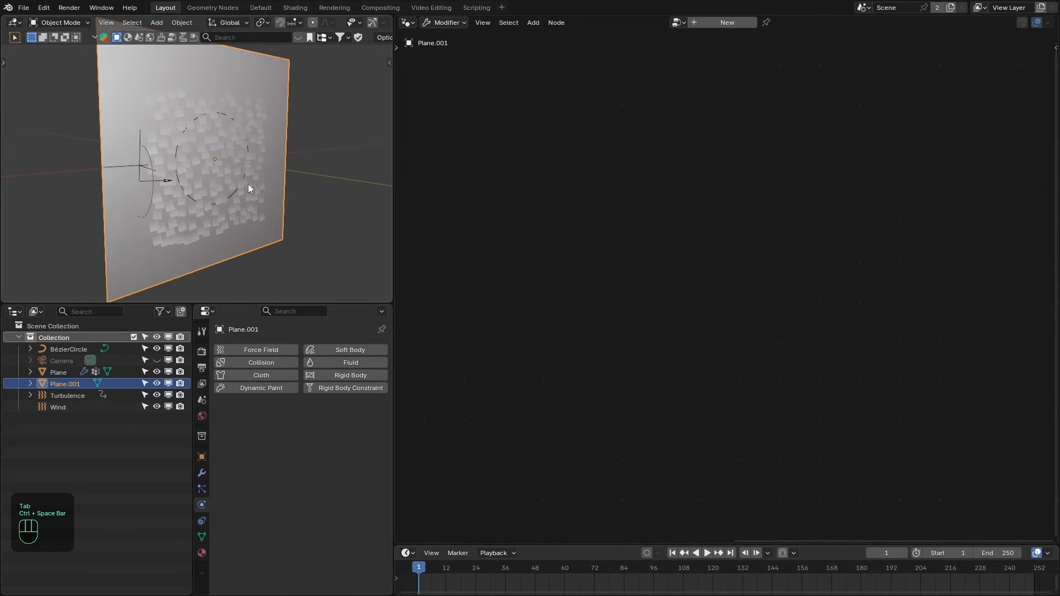
{"action": "key", "text": "m"}
{"action": "left_click", "coordinate": [228, 192]}
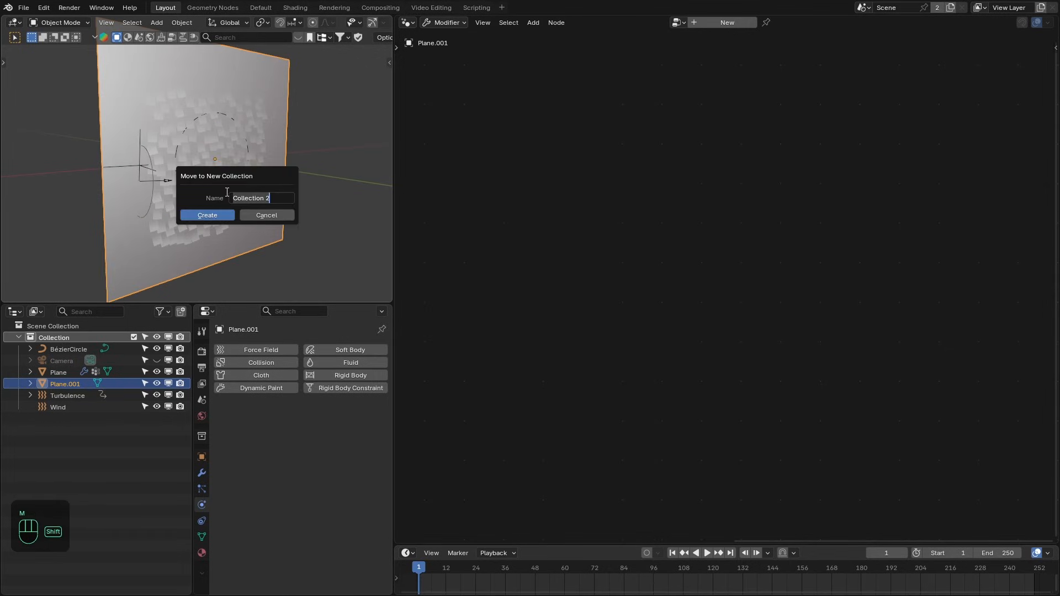
{"action": "type", "text": "Coll"}
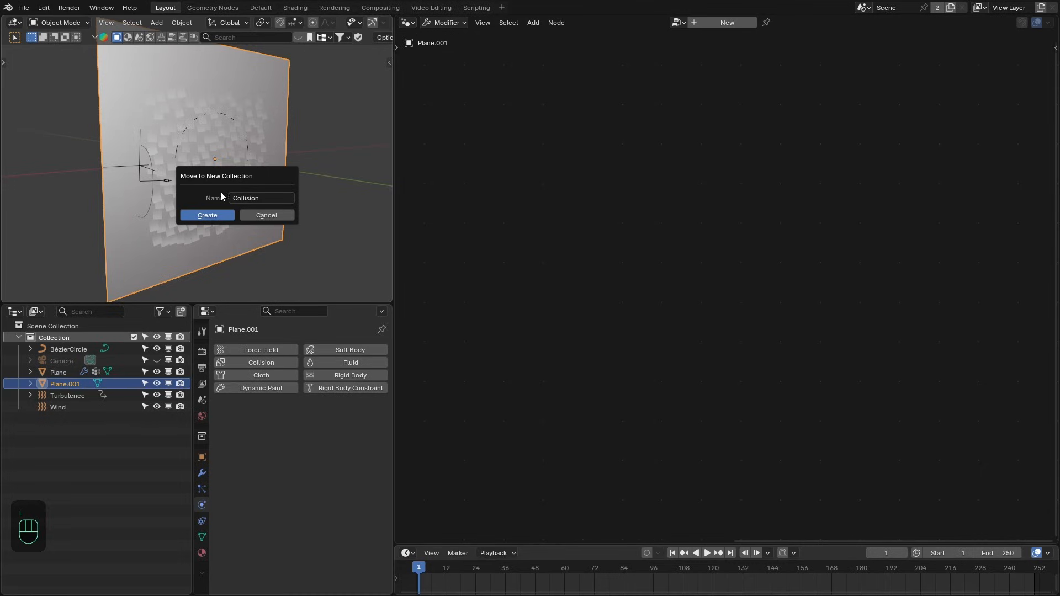
{"action": "key", "text": "Return"}
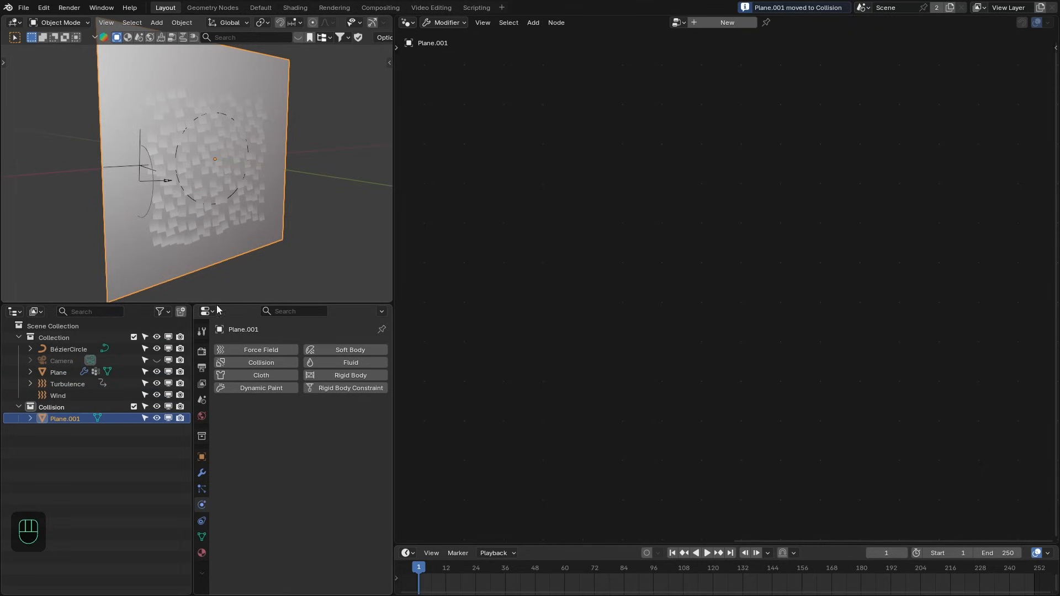
Add Collision physics to the backing plane, with Softbody & Cloth Thickness Outer 0.002 and Friction 2.
{"action": "middle_click_drag", "start_coordinate": [260, 219], "coordinate": [253, 219]}
{"action": "left_click", "coordinate": [250, 366]}
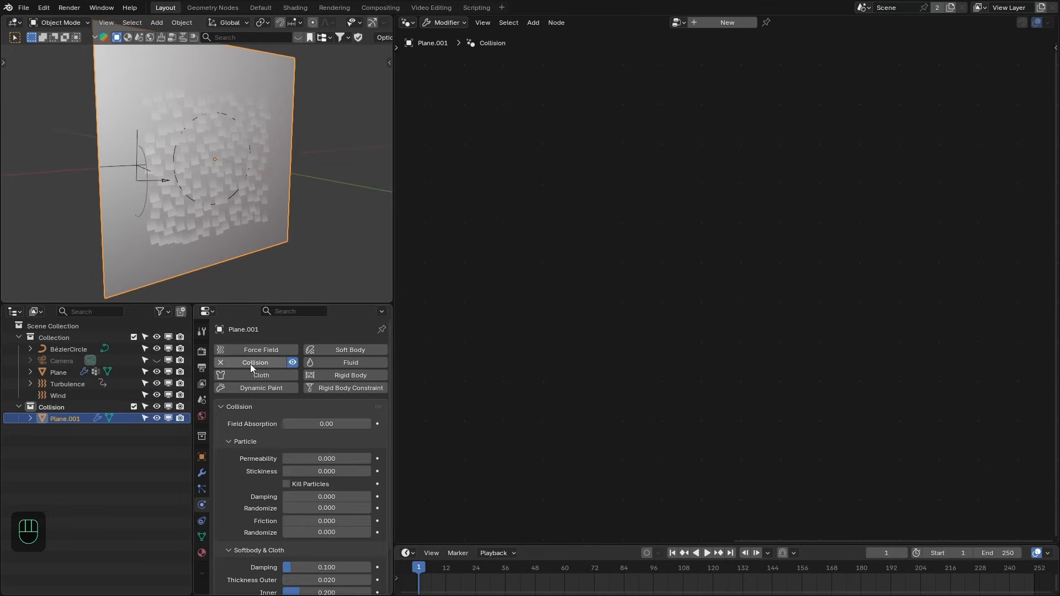
{"action": "scroll", "coordinate": [284, 437], "scroll_direction": "down", "scroll_amount": 2}
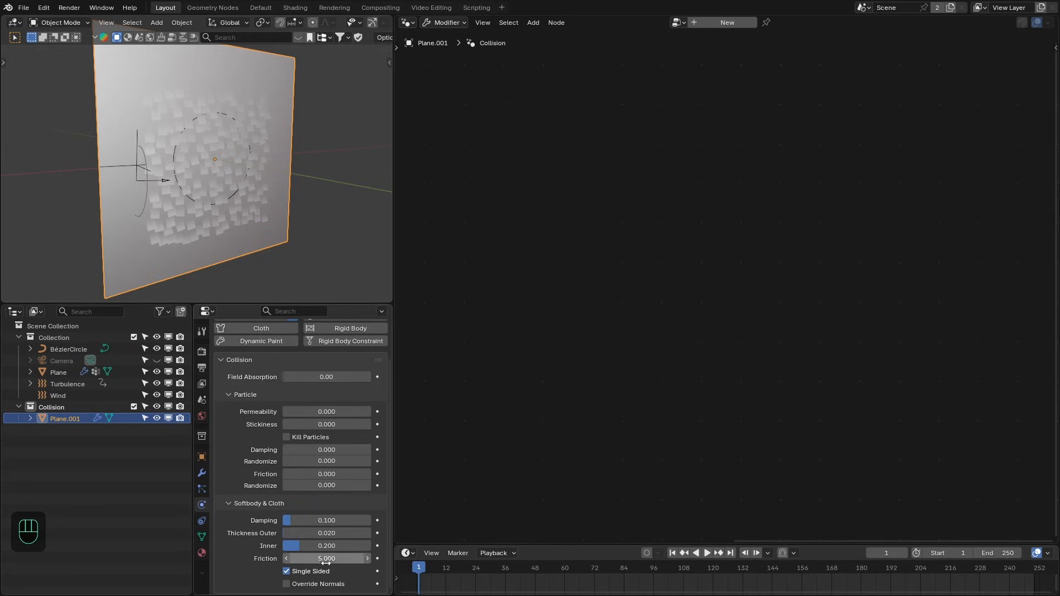
{"action": "left_click_drag", "start_coordinate": [396, 520], "coordinate": [440, 520]}
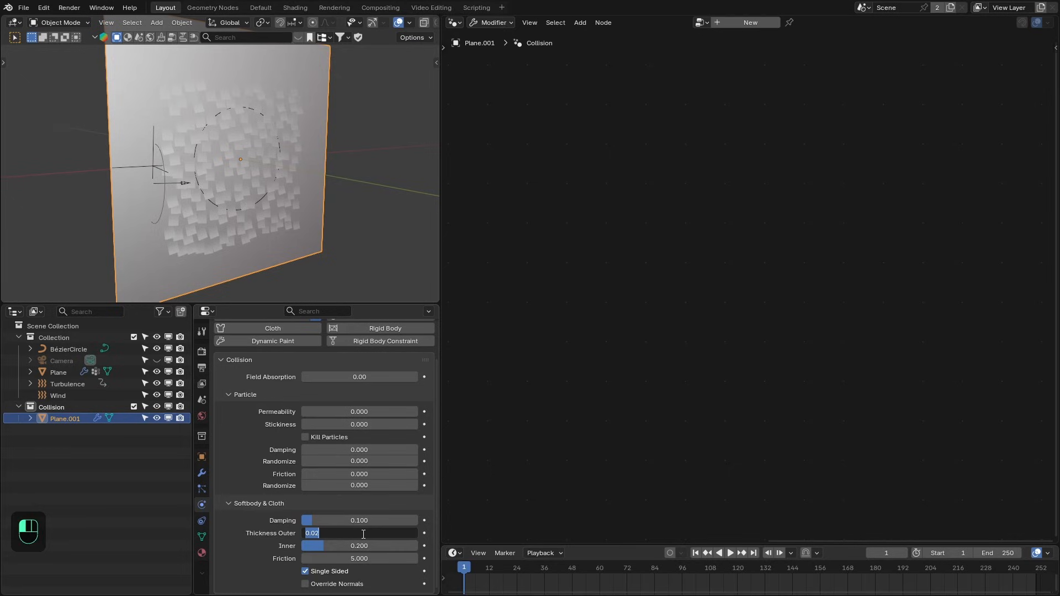
{"action": "type", "text": "02"}
{"action": "key", "text": "Return"}
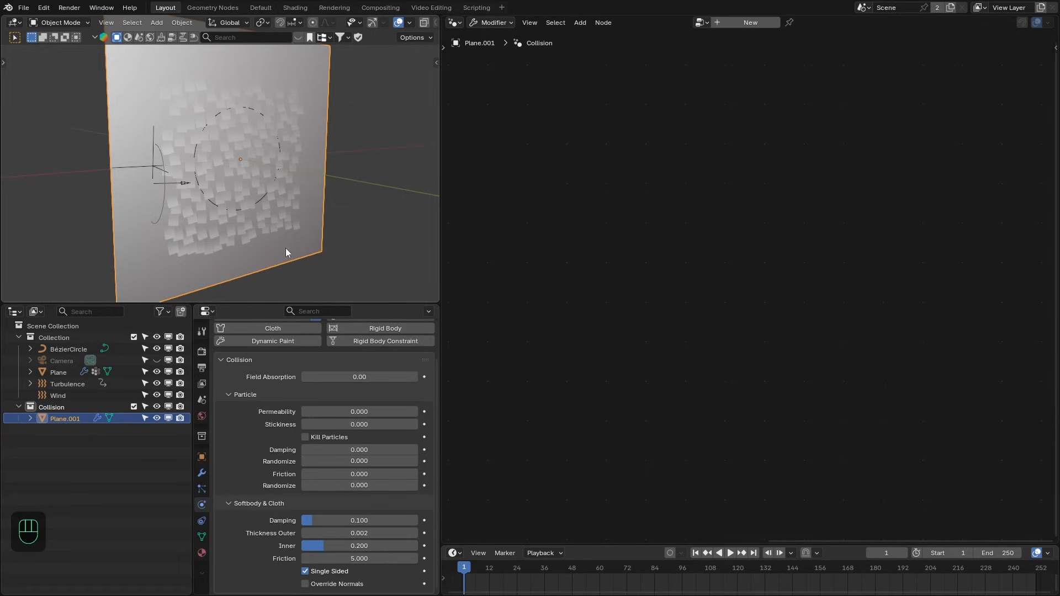
{"action": "left_click", "coordinate": [355, 559]}
{"action": "type", "text": "2"}
{"action": "key", "text": "Return"}
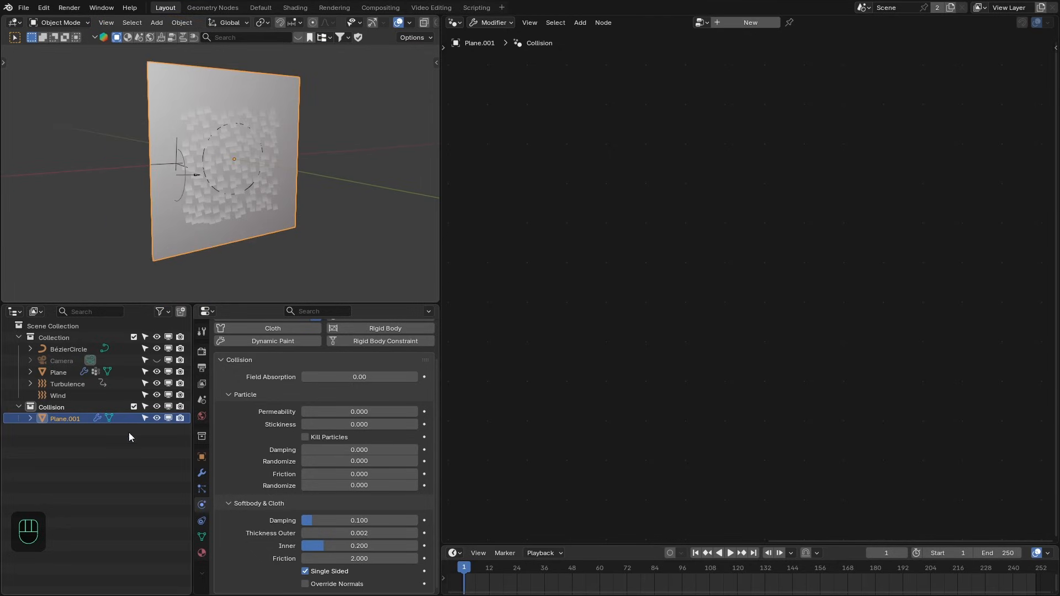
Set the notes object's cloth Collision Collection to Collision.
{"action": "left_click", "coordinate": [59, 372]}
{"action": "left_click", "coordinate": [325, 466]}
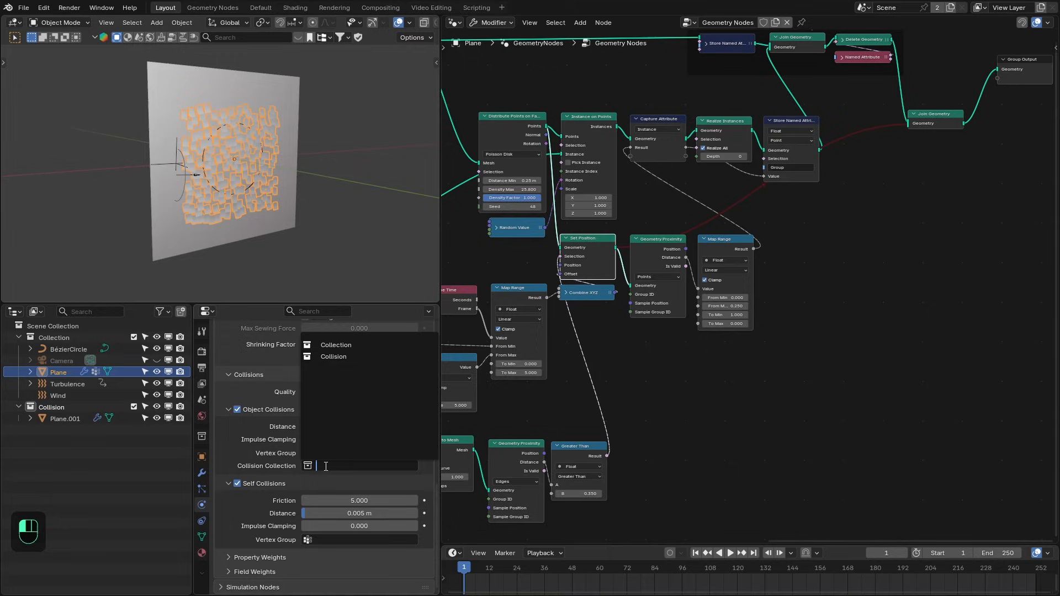
{"action": "left_click", "coordinate": [354, 357]}
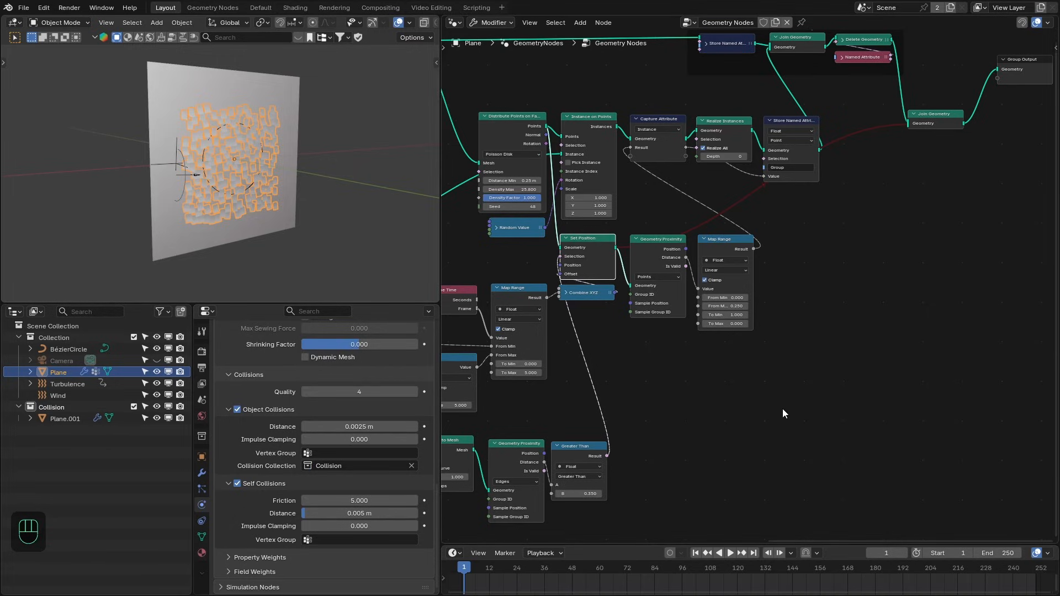
Play the simulation from the first frame with nothing selected and check how the notes interact with the backing plane.
{"action": "key", "text": "shift+Right"}
{"action": "key", "text": "shift+Left"}
{"action": "key", "text": "space"}
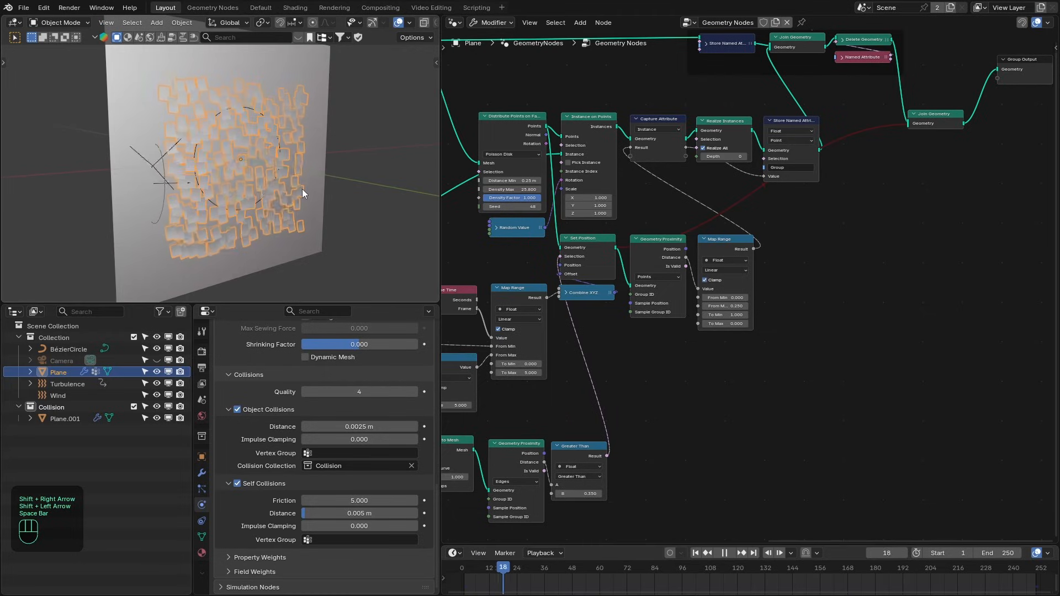
{"action": "key", "text": "alt+a"}
{"action": "middle_click_drag", "start_coordinate": [304, 190], "coordinate": [253, 188]}
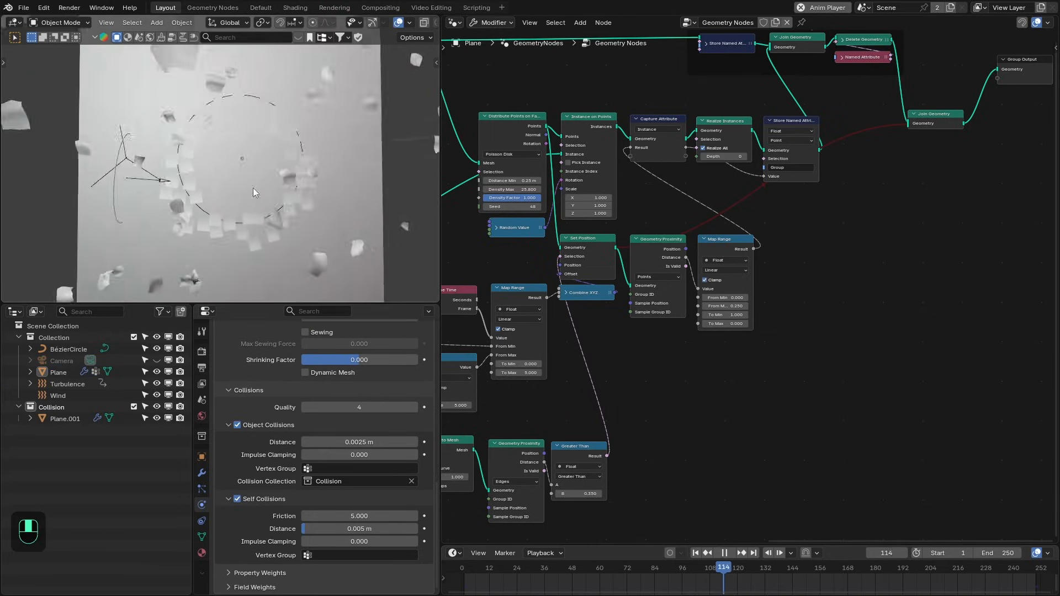
{"action": "key", "text": "space"}
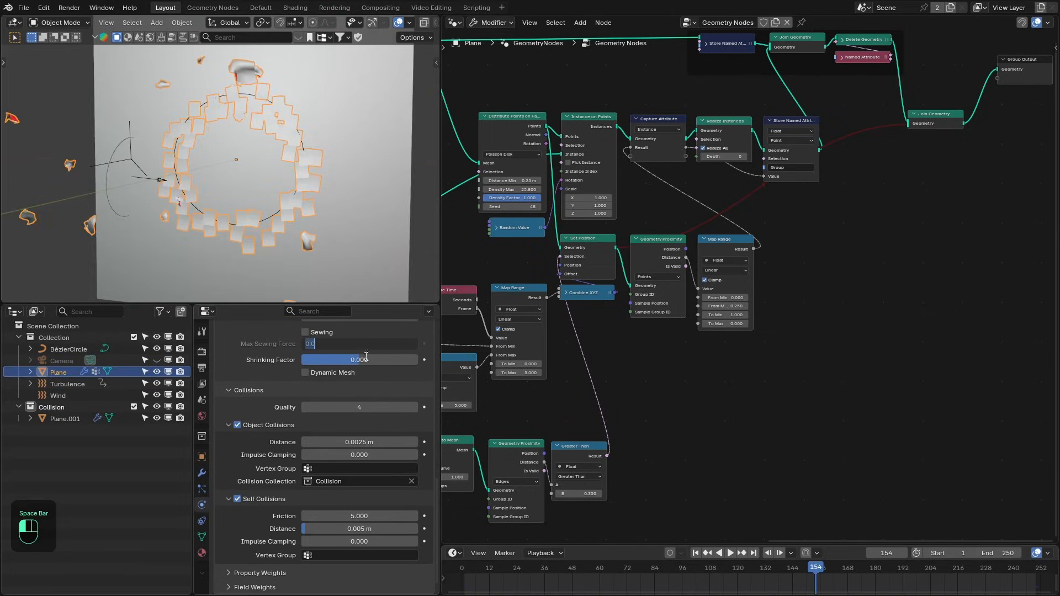
Replay the simulation from the first frame and examine from several angles how the notes blow off the backing plane.
{"action": "left_click", "coordinate": [366, 358]}
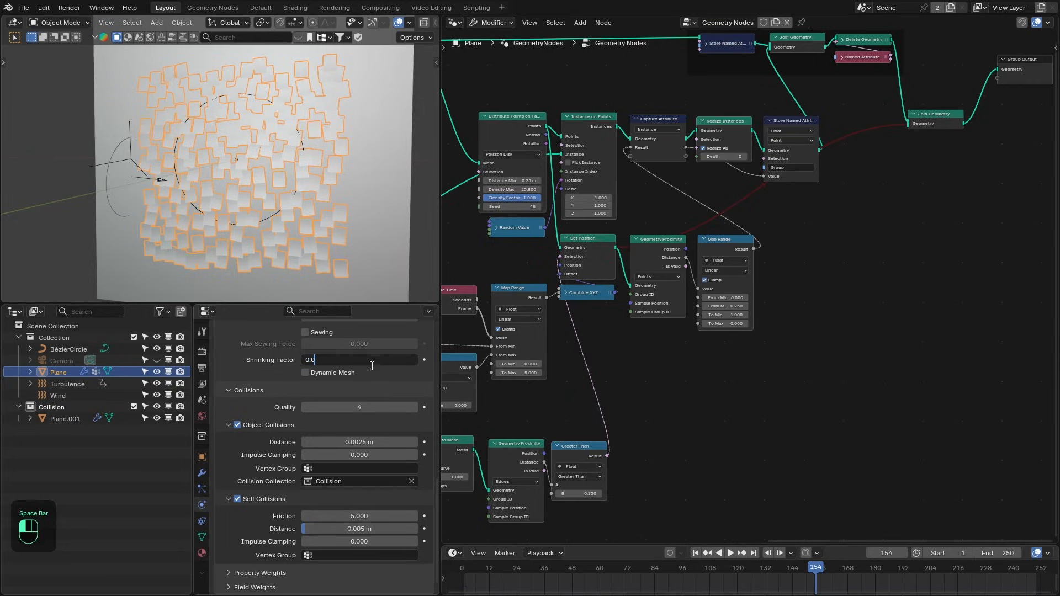
{"action": "left_click", "coordinate": [464, 340]}
{"action": "key", "text": "shift+Right"}
{"action": "key", "text": "shift+Left"}
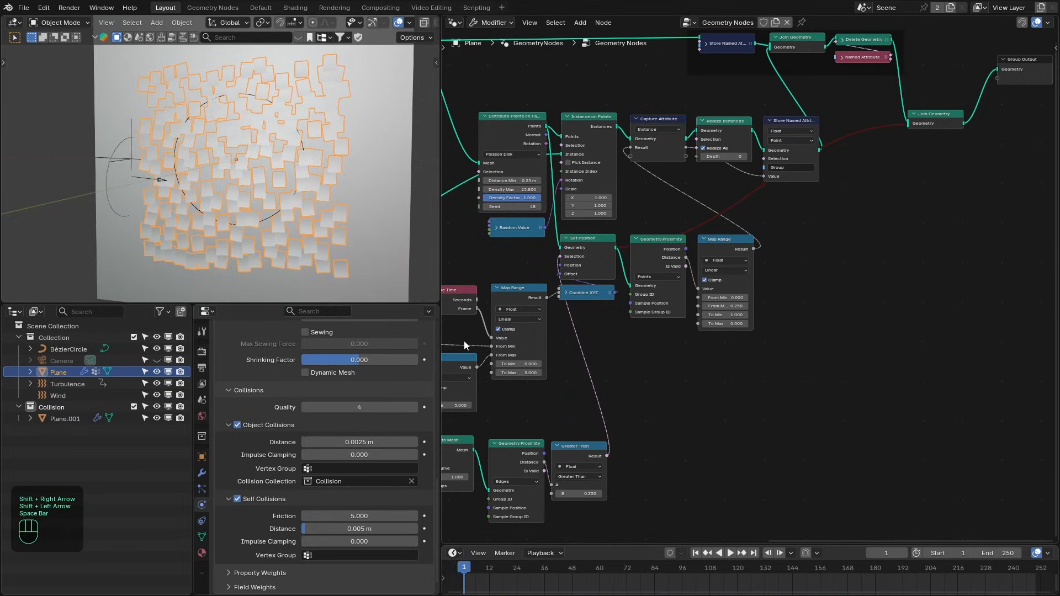
{"action": "key", "text": "alt+a"}
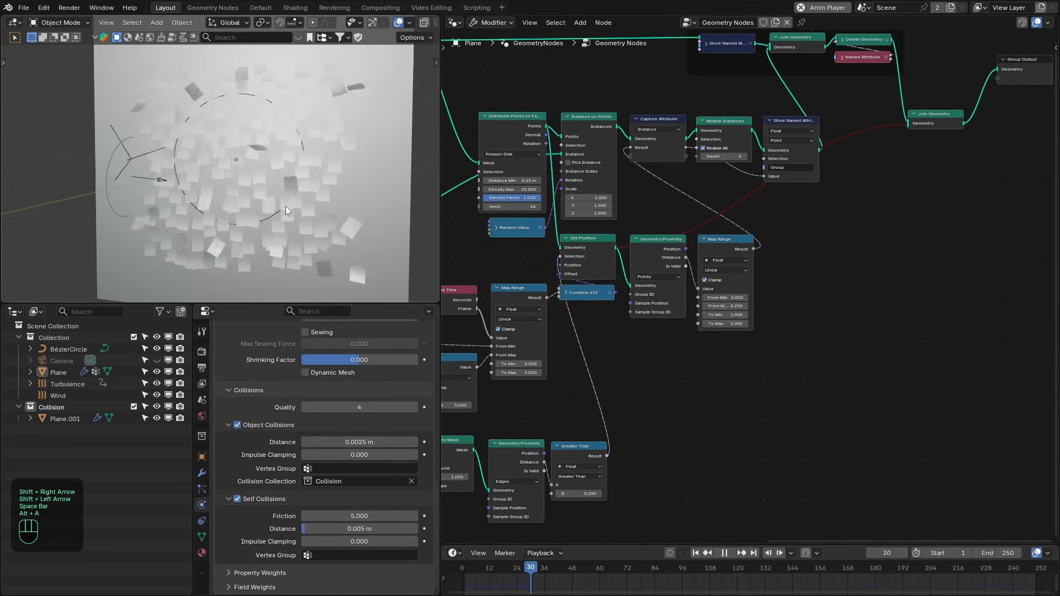
{"action": "mouse_move", "coordinate": [275, 218]}
{"action": "middle_mouse_down"}
{"action": "mouse_move", "coordinate": [247, 221]}
{"action": "mouse_move", "coordinate": [400, 215]}
{"action": "mouse_move", "coordinate": [265, 218]}
{"action": "middle_mouse_up"}
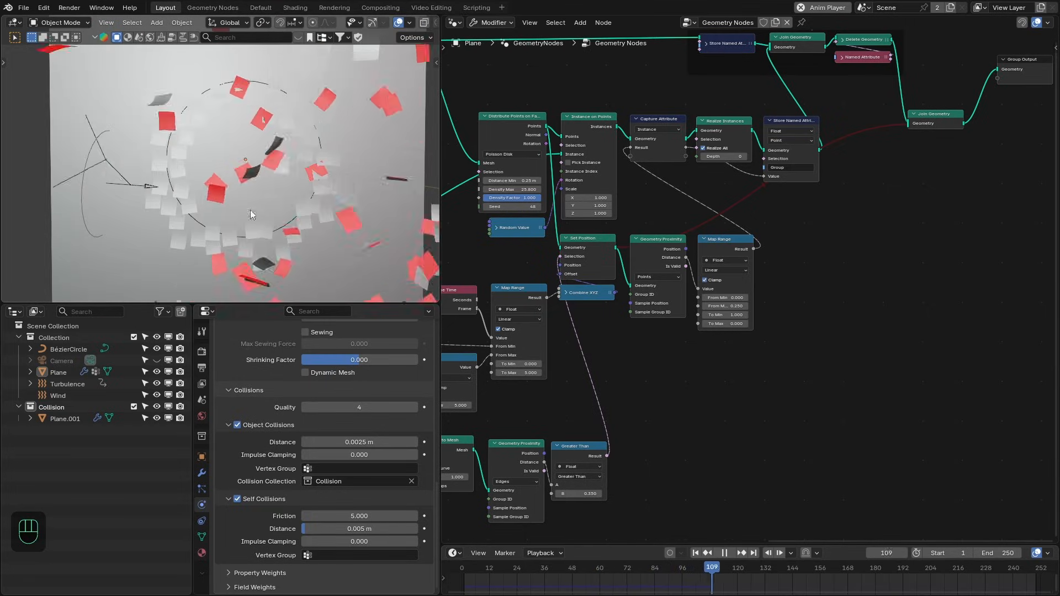
{"action": "key", "text": "shift+Left"}
{"action": "left_click", "coordinate": [337, 104]}
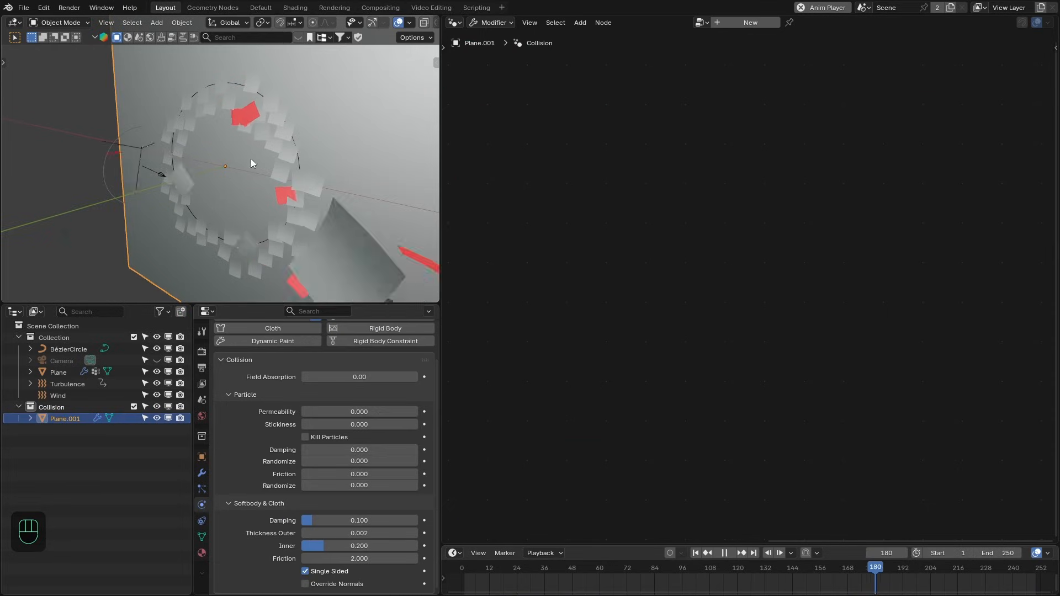
{"action": "middle_click_drag", "start_coordinate": [300, 180], "coordinate": [261, 188]}
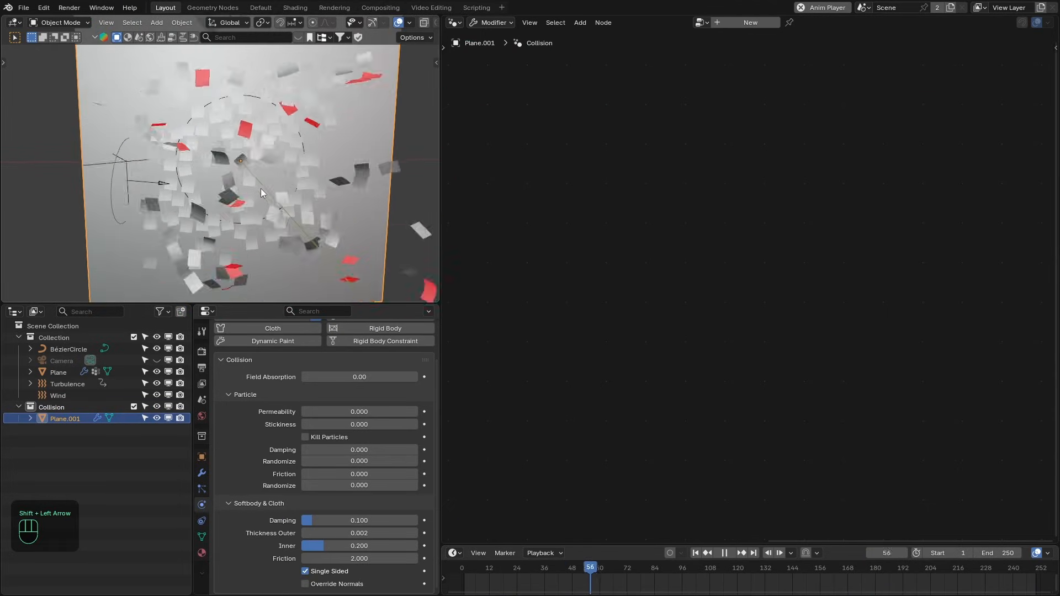
{"action": "scroll", "coordinate": [280, 194], "scroll_direction": "up", "scroll_amount": 1}
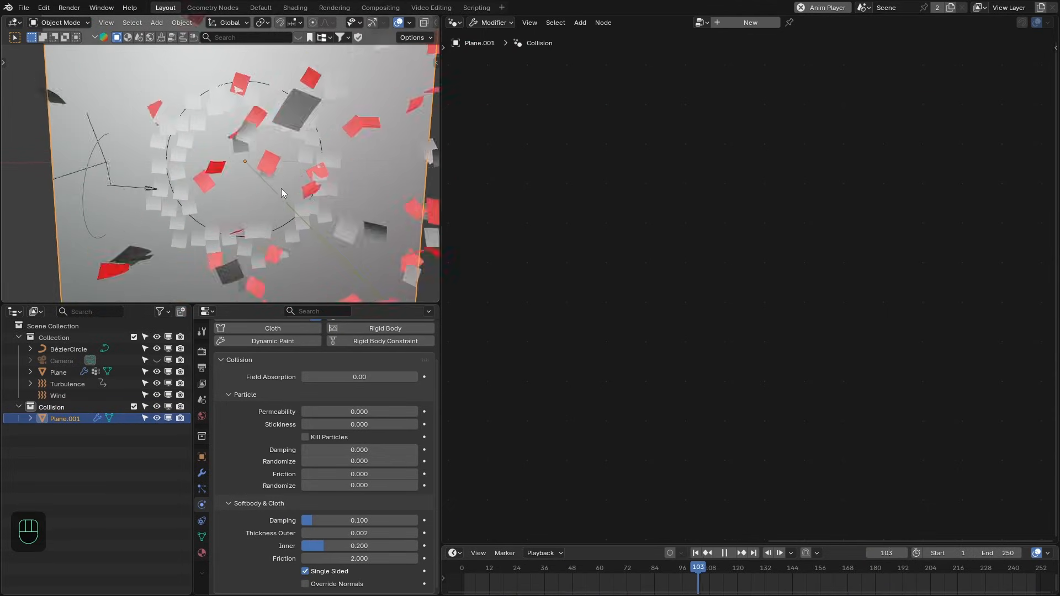
{"action": "key", "text": "space"}
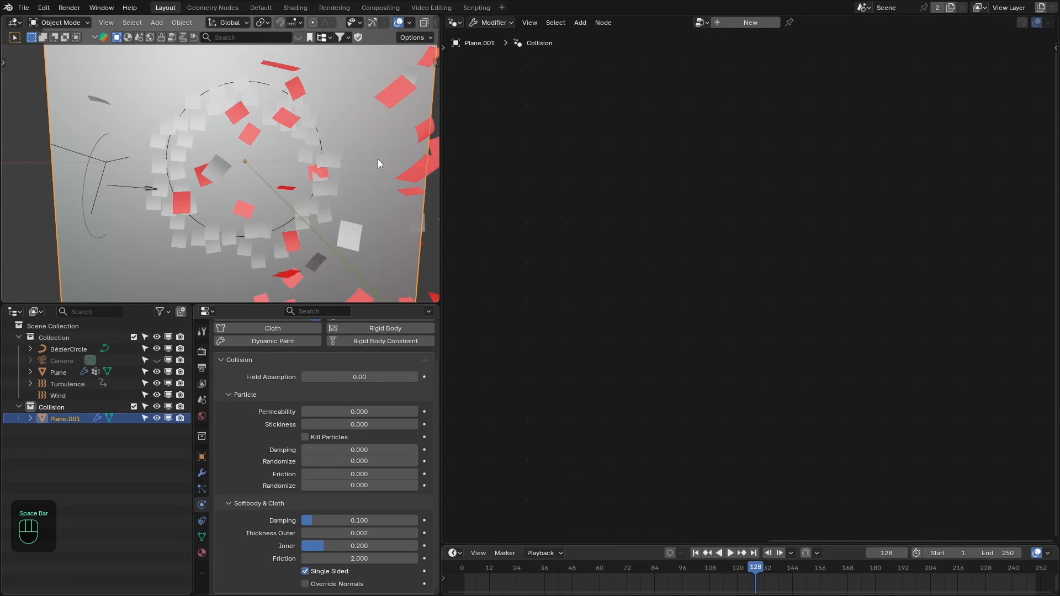
In the notes object's node tree, make room after Instance on Points and insert a duplicate of the Store Named Attribute node before Capture Attribute.
{"action": "left_click", "coordinate": [329, 163]}
{"action": "scroll", "coordinate": [685, 278], "scroll_direction": "up", "scroll_amount": 3}
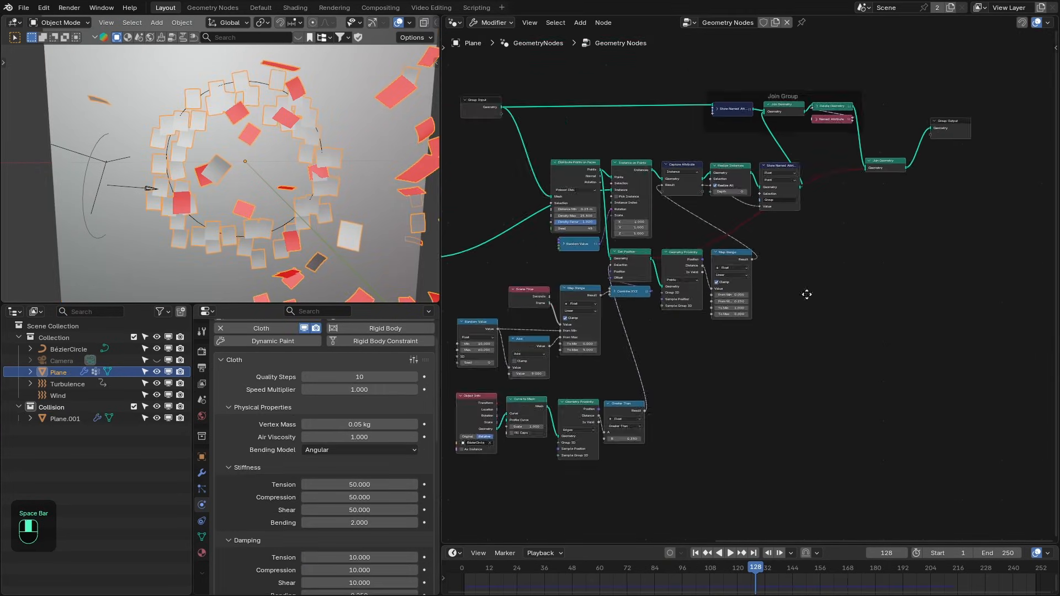
{"action": "left_click_drag", "start_coordinate": [594, 93], "coordinate": [978, 243]}
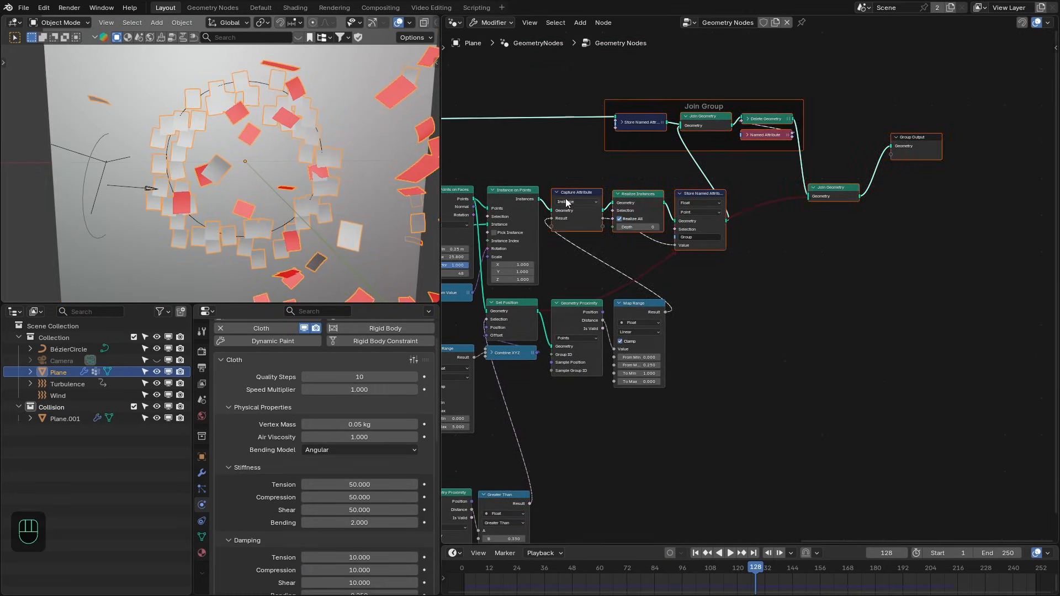
{"action": "left_click_drag", "start_coordinate": [566, 193], "coordinate": [635, 196]}
{"action": "scroll", "coordinate": [286, 177], "scroll_direction": "up", "scroll_amount": 2}
{"action": "scroll", "coordinate": [721, 260], "scroll_direction": "up", "scroll_amount": 3}
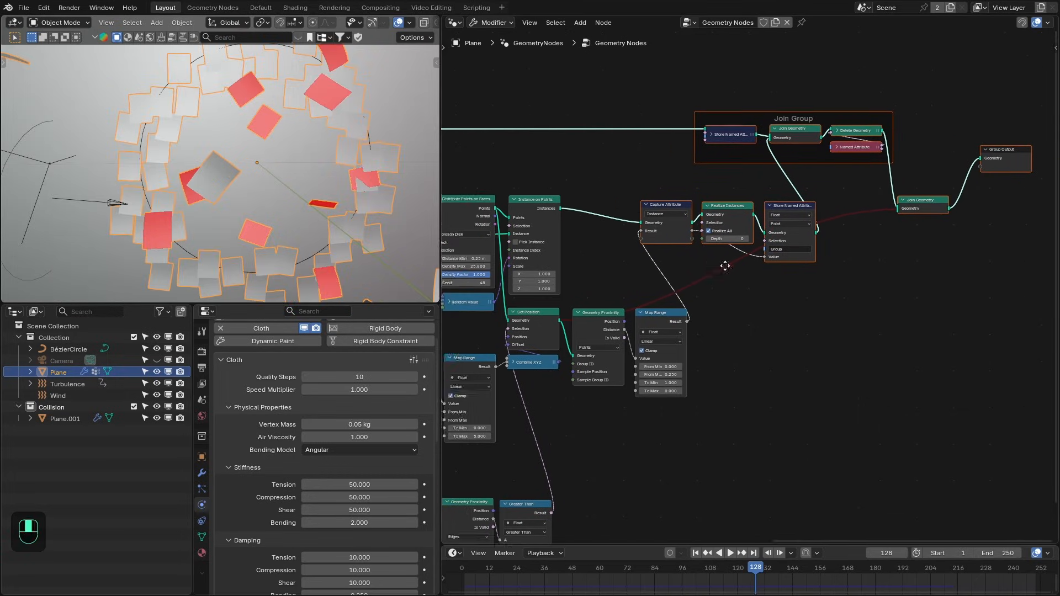
{"action": "left_click", "coordinate": [929, 180]}
{"action": "key", "text": "shift+d"}
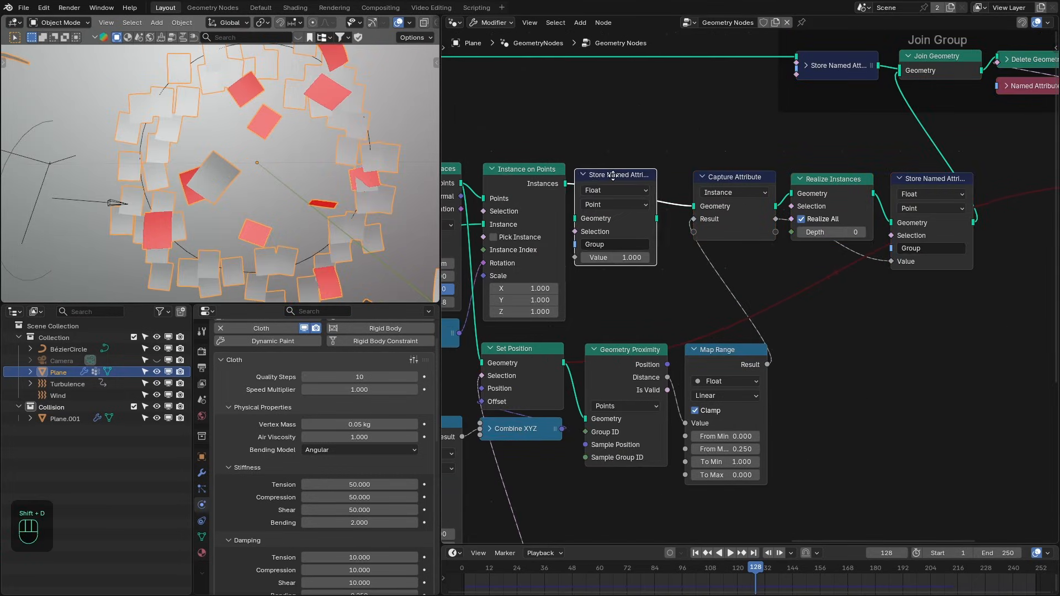
{"action": "left_click", "coordinate": [661, 210]}
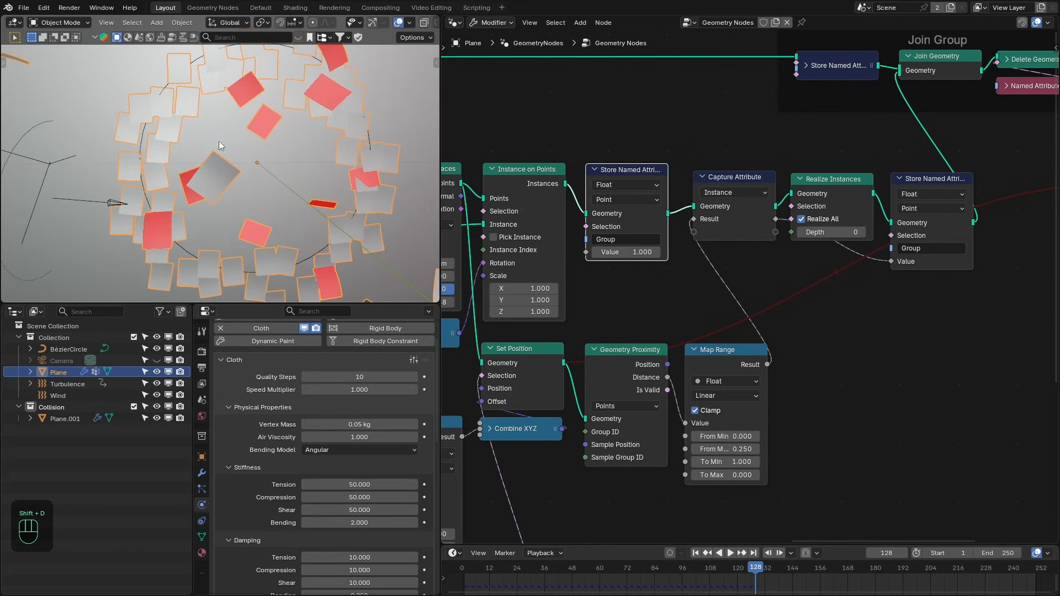
Set the duplicated Store Named Attribute node's domain to Instance and its attribute name to ins_random.
{"action": "left_click", "coordinate": [614, 200]}
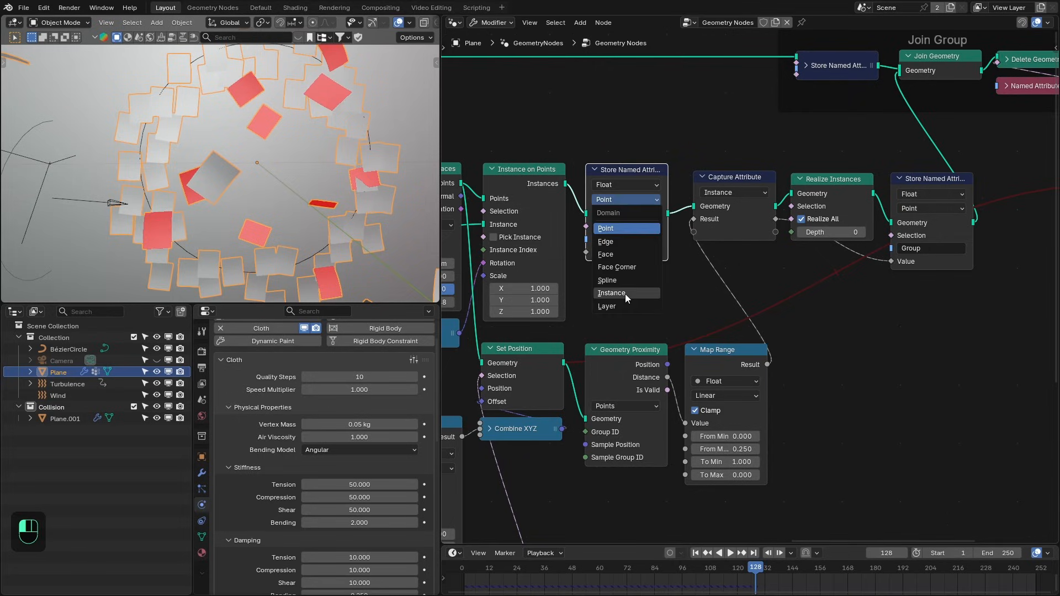
{"action": "left_click", "coordinate": [624, 294]}
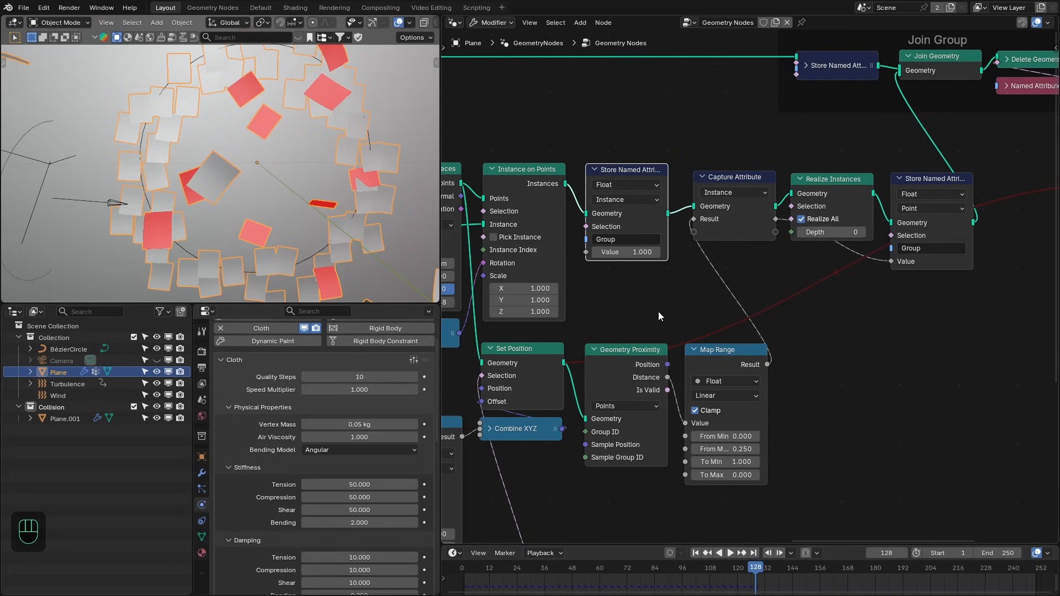
{"action": "scroll", "coordinate": [651, 314], "scroll_direction": "down", "scroll_amount": 1}
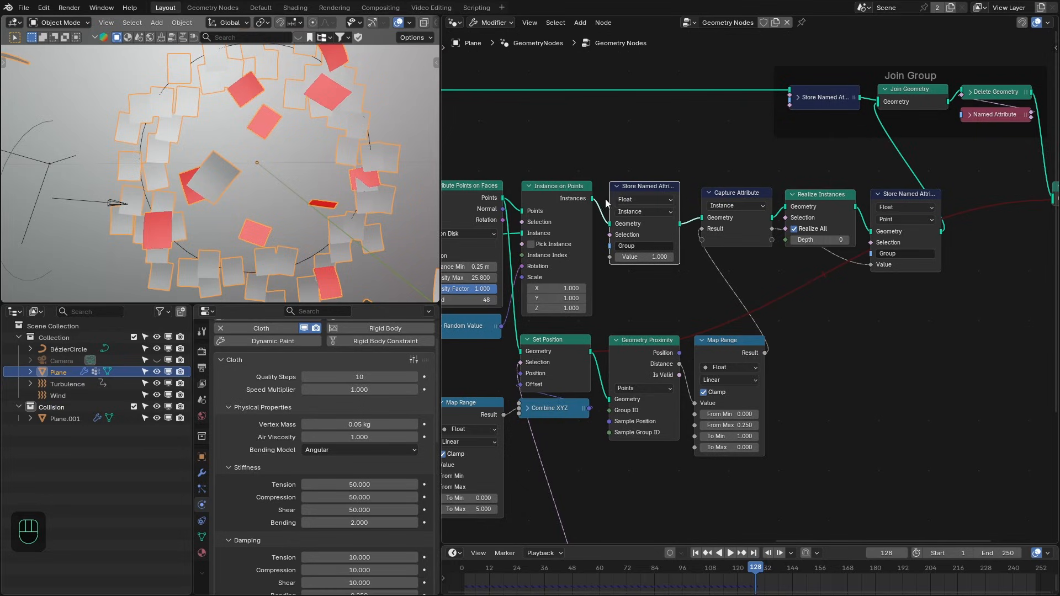
{"action": "left_click", "coordinate": [629, 246]}
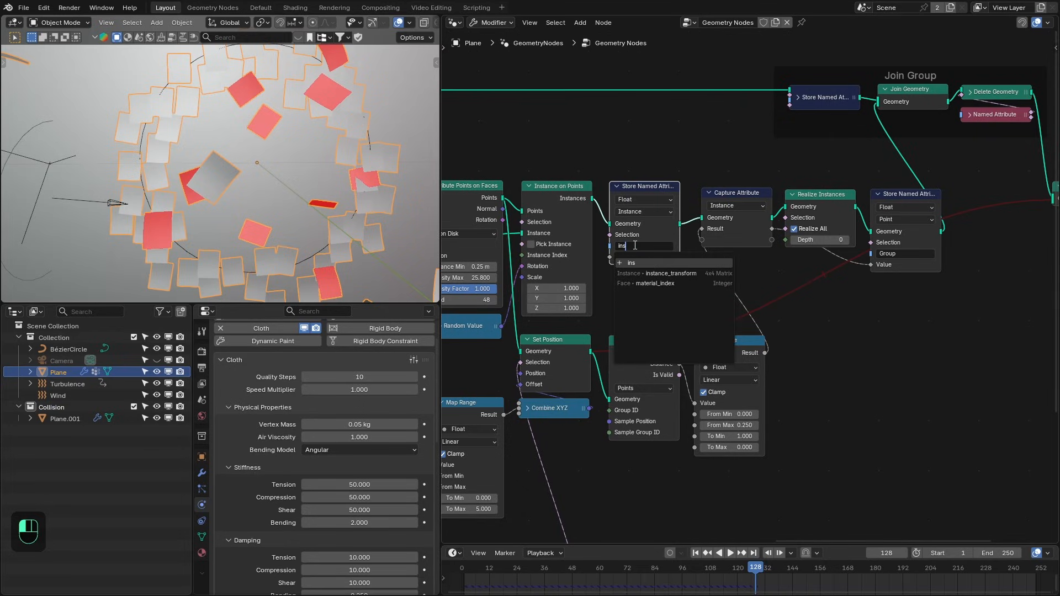
{"action": "type", "text": "ins_random"}
{"action": "key", "text": "Return"}
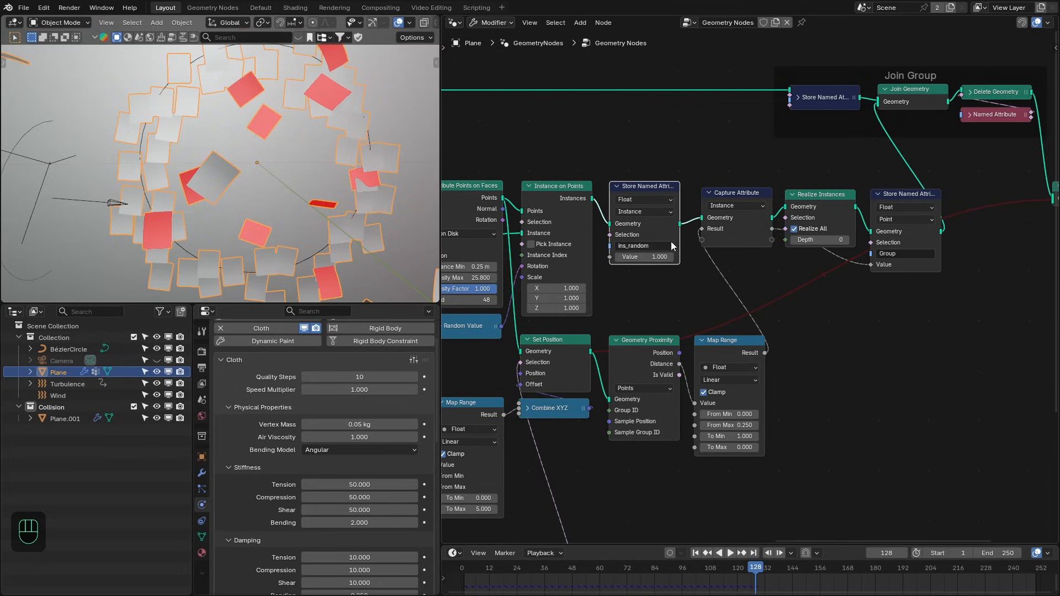
Feed a new Random Value node into the ins_random attribute's Value and move the Set Position, Geometry Proximity and Map Range nodes below it.
{"action": "left_click_drag", "start_coordinate": [609, 257], "coordinate": [633, 283]}
{"action": "type", "text": "random"}
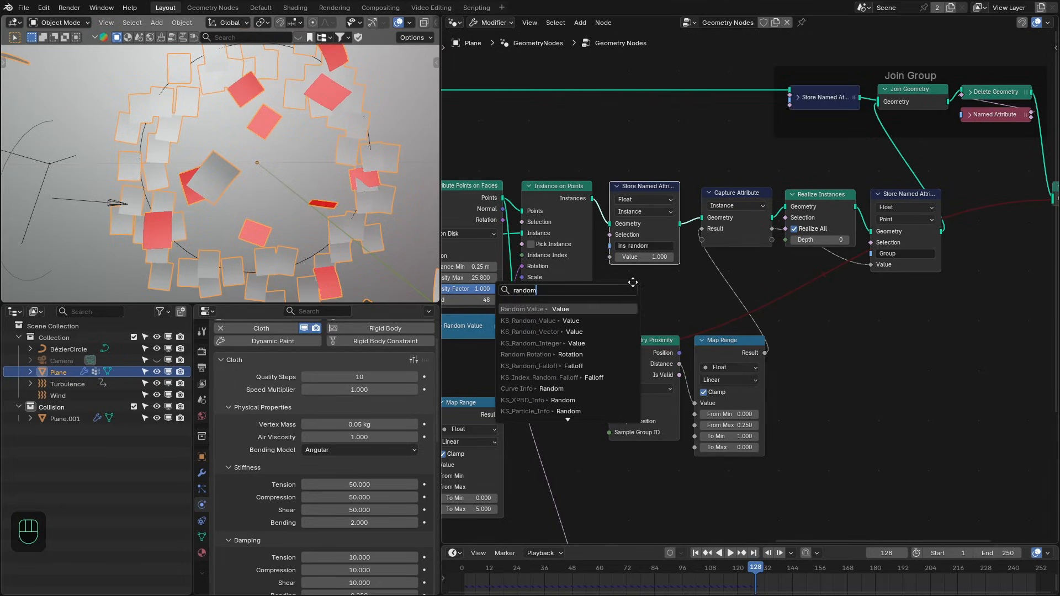
{"action": "key", "text": "Return"}
{"action": "left_click", "coordinate": [685, 346]}
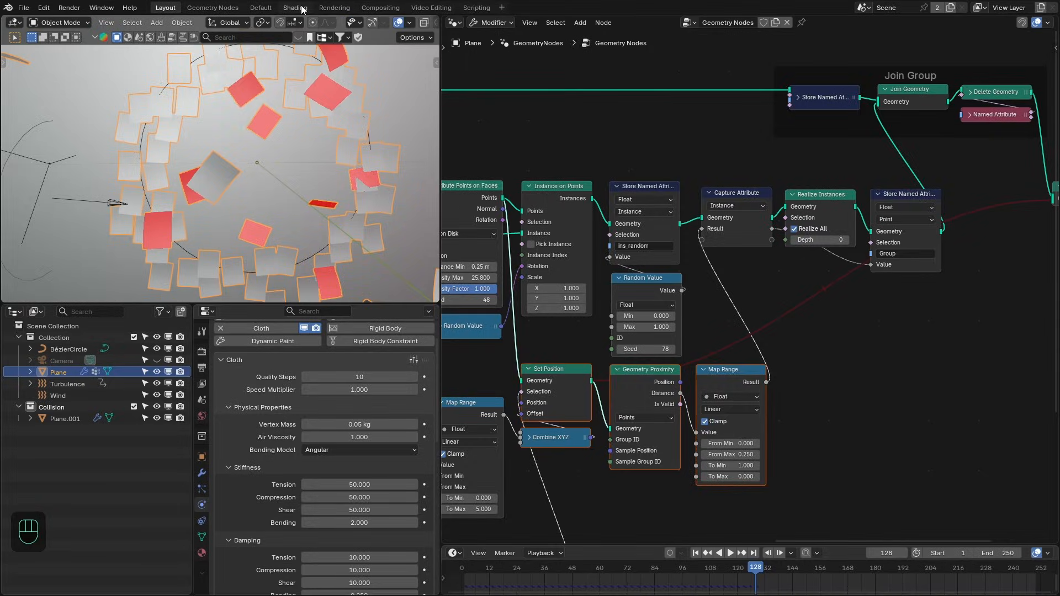
In the Shading workspace, add an Attribute node to the Note material that reads ins_random.
{"action": "left_click", "coordinate": [295, 7]}
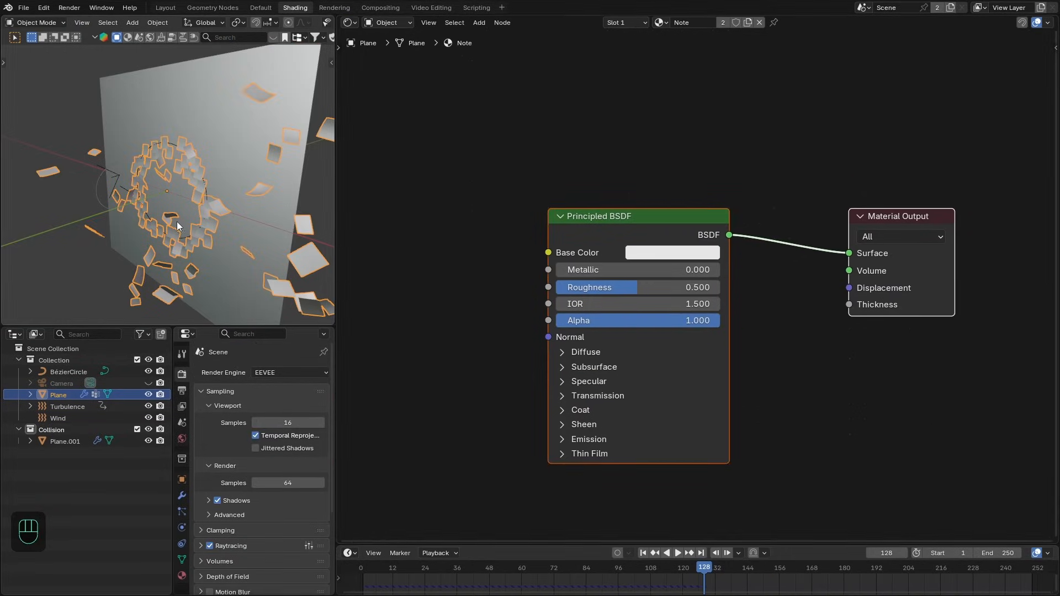
{"action": "key", "text": "shift+a"}
{"action": "type", "text": "atte"}
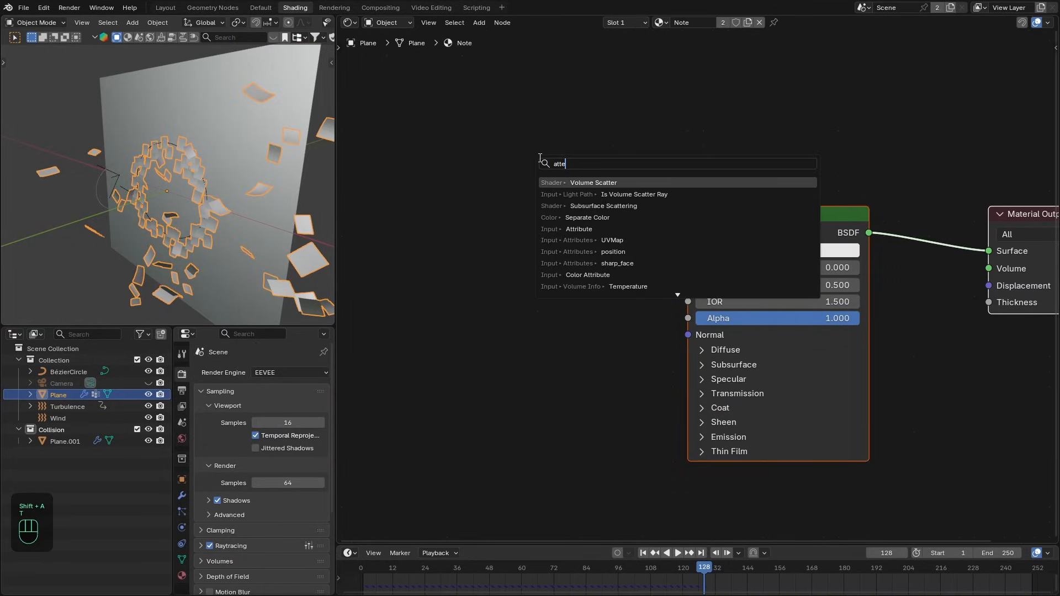
{"action": "type", "text": "ri"}
{"action": "key", "text": "BackSpace"}
{"action": "key", "text": "BackSpace"}
{"action": "key", "text": "BackSpace"}
{"action": "key", "text": "Return"}
{"action": "left_click", "coordinate": [400, 213]}
{"action": "left_click", "coordinate": [434, 332]}
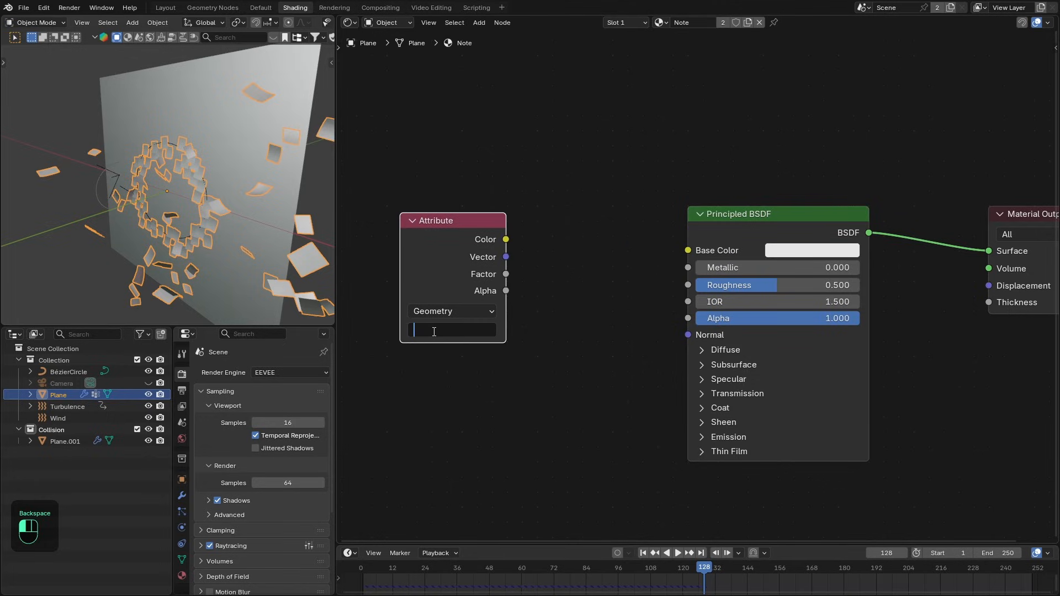
{"action": "type", "text": "ins_ran"}
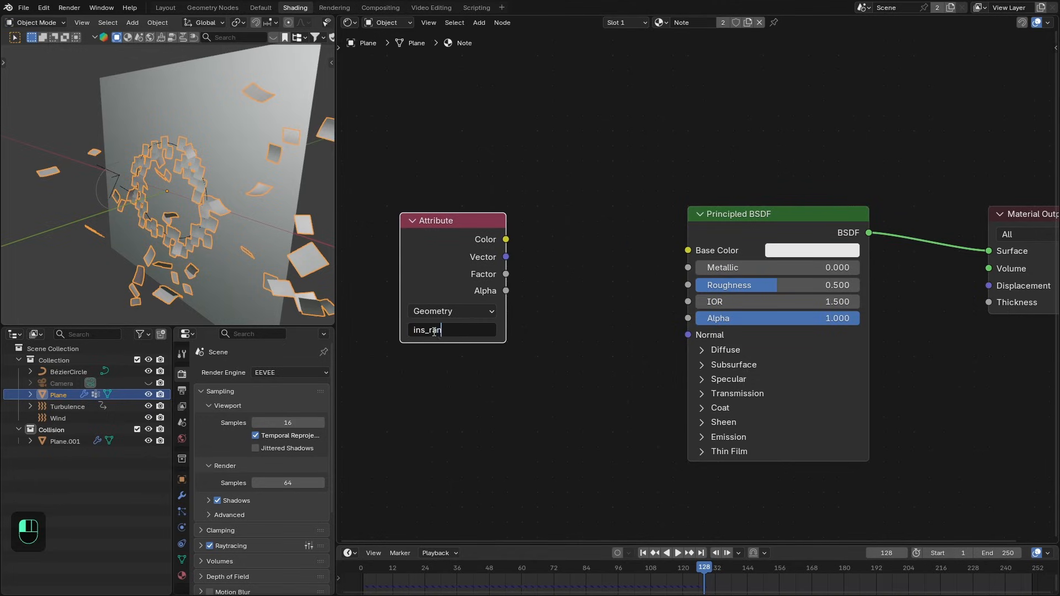
{"action": "key", "text": "Return"}
Route the Attribute node's Factor through a new Color Ramp into the Principled BSDF's Base Color and arrange the nodes closely together.
{"action": "middle_click_drag", "start_coordinate": [434, 331], "coordinate": [586, 329]}
{"action": "left_click_drag", "start_coordinate": [610, 263], "coordinate": [579, 227]}
{"action": "type", "text": "color ramp"}
{"action": "key", "text": "Return"}
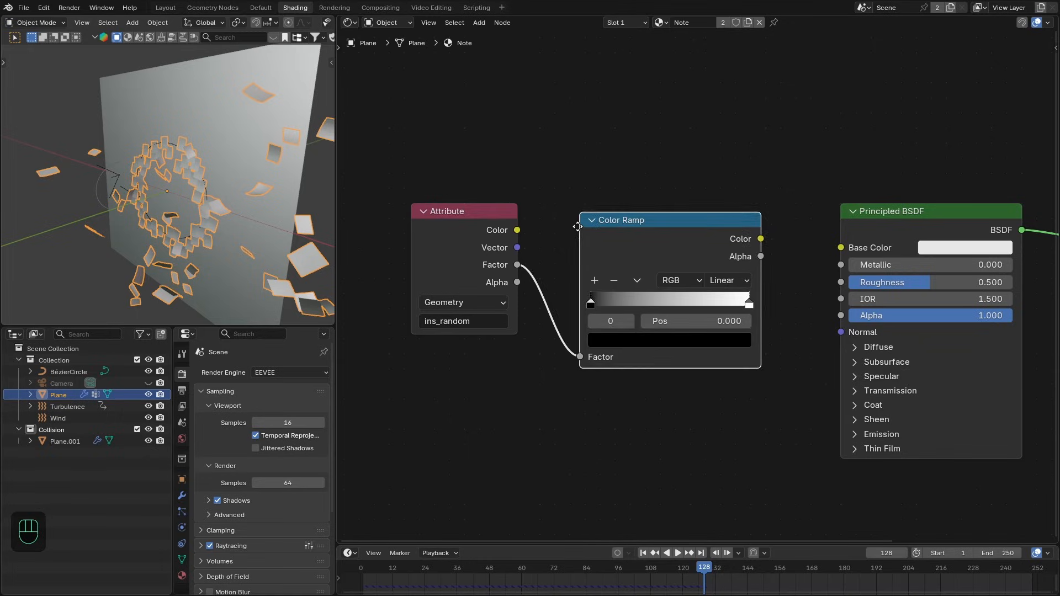
{"action": "left_click_drag", "start_coordinate": [604, 217], "coordinate": [588, 215]}
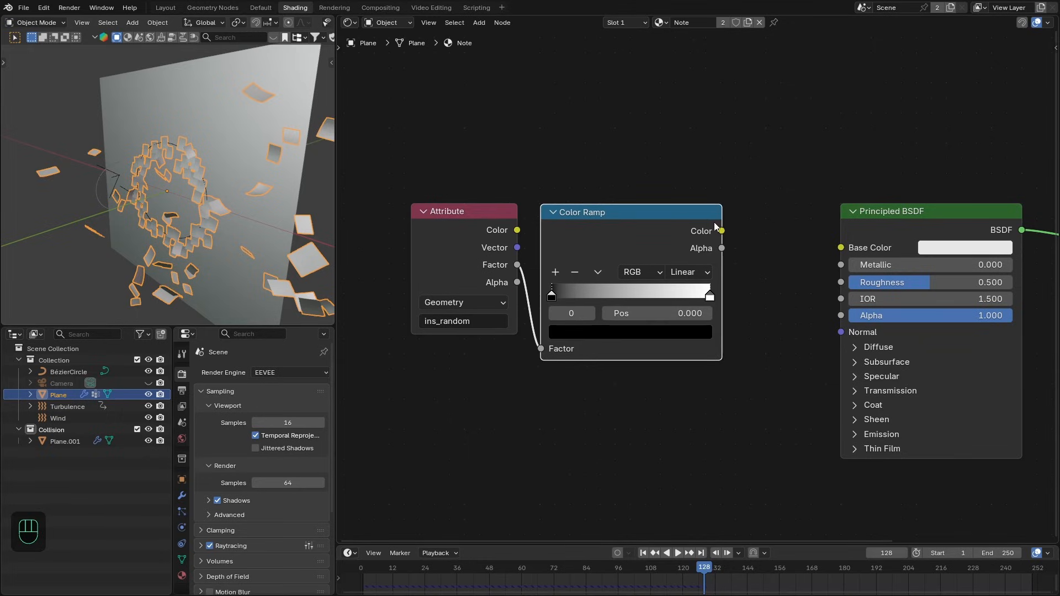
{"action": "left_click_drag", "start_coordinate": [826, 237], "coordinate": [841, 247]}
{"action": "left_click_drag", "start_coordinate": [479, 178], "coordinate": [638, 229]}
{"action": "left_click_drag", "start_coordinate": [652, 227], "coordinate": [733, 226]}
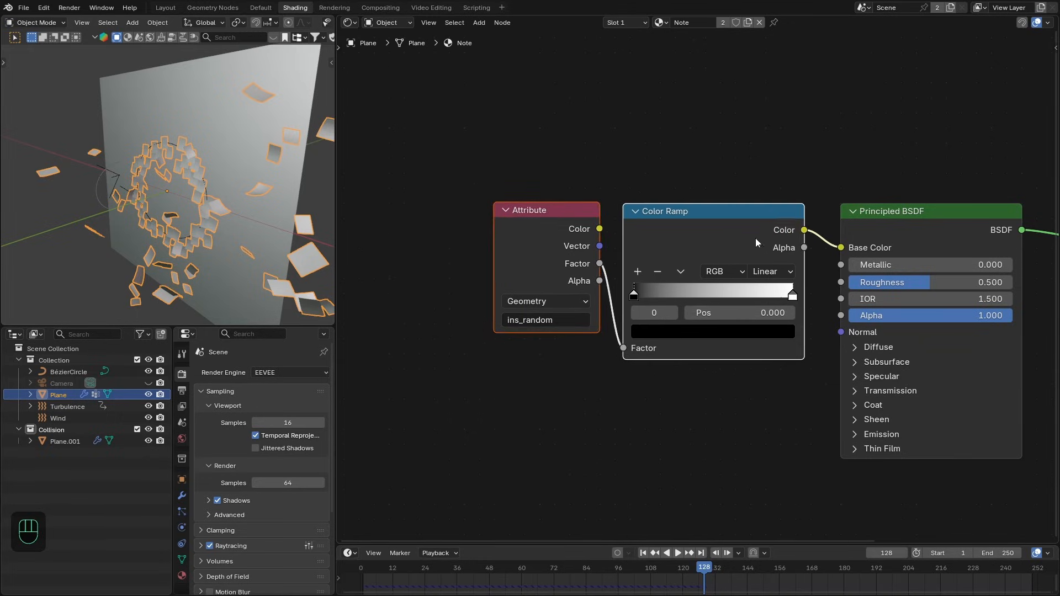
Display materials in the viewport with nothing selected and view the notes from the front.
{"action": "middle_click_drag", "start_coordinate": [755, 238], "coordinate": [596, 219]}
{"action": "key", "text": "z"}
{"action": "key", "text": "alt+a"}
{"action": "mouse_move", "coordinate": [140, 190]}
{"action": "middle_mouse_down", "text": "alt"}
{"action": "mouse_move", "coordinate": [209, 184]}
{"action": "mouse_move", "coordinate": [170, 178]}
{"action": "mouse_move", "coordinate": [205, 189]}
{"action": "middle_mouse_up", "text": "alt"}
{"action": "scroll", "coordinate": [206, 184], "scroll_direction": "up", "scroll_amount": 2}
{"action": "middle_click_drag", "start_coordinate": [498, 345], "coordinate": [601, 338]}
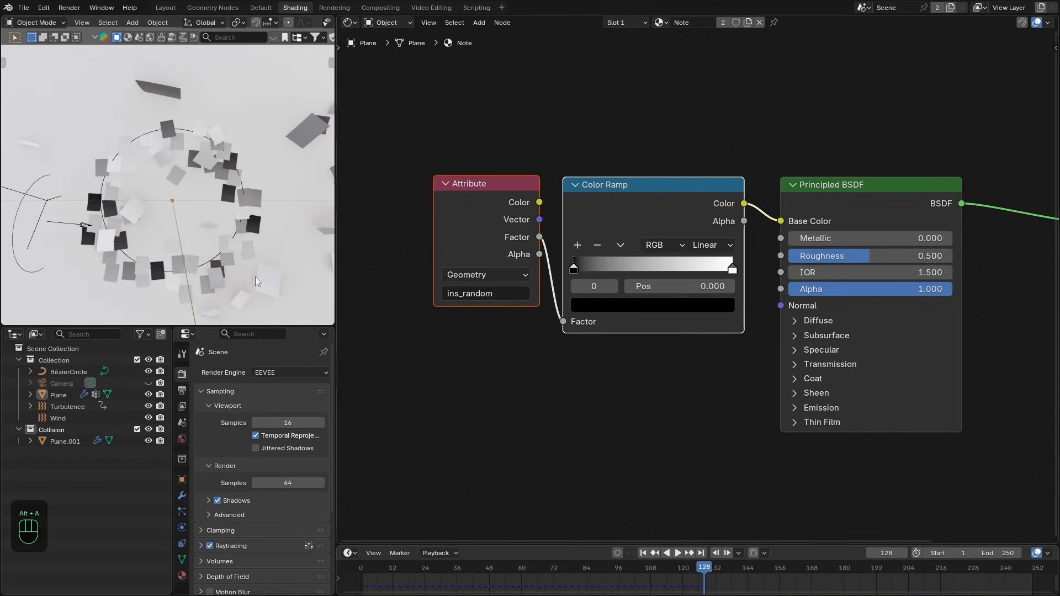
Change the Color Ramp's first stop to a light green, about #51E290.
{"action": "scroll", "coordinate": [581, 323], "scroll_direction": "up", "scroll_amount": 4}
{"action": "left_click", "coordinate": [577, 316]}
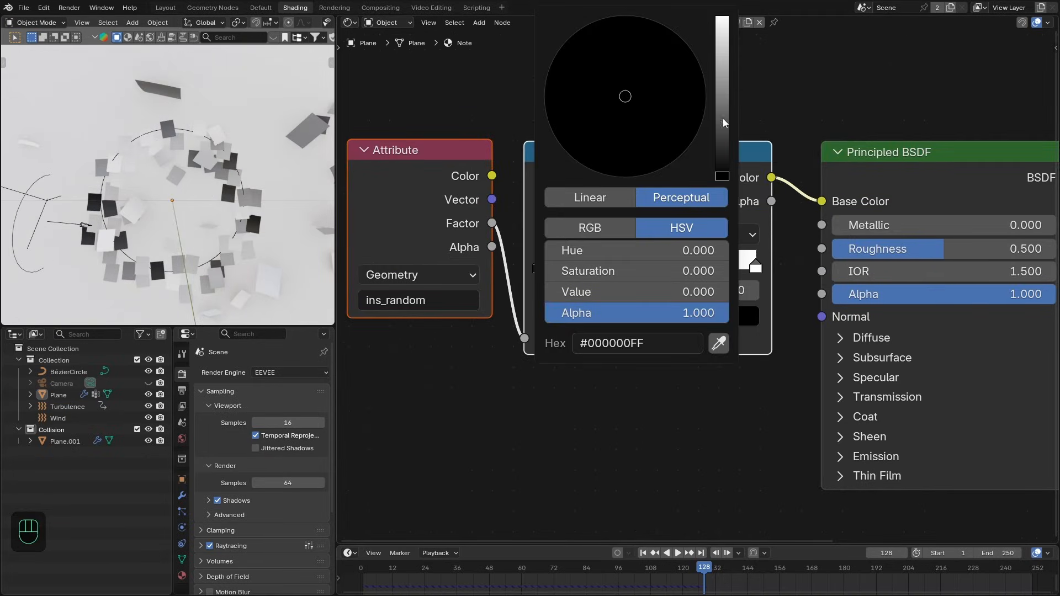
{"action": "left_click_drag", "start_coordinate": [723, 118], "coordinate": [722, 33]}
{"action": "mouse_move", "coordinate": [613, 49]}
{"action": "left_mouse_down"}
{"action": "mouse_move", "coordinate": [610, 39]}
{"action": "mouse_move", "coordinate": [596, 50]}
{"action": "left_mouse_up"}
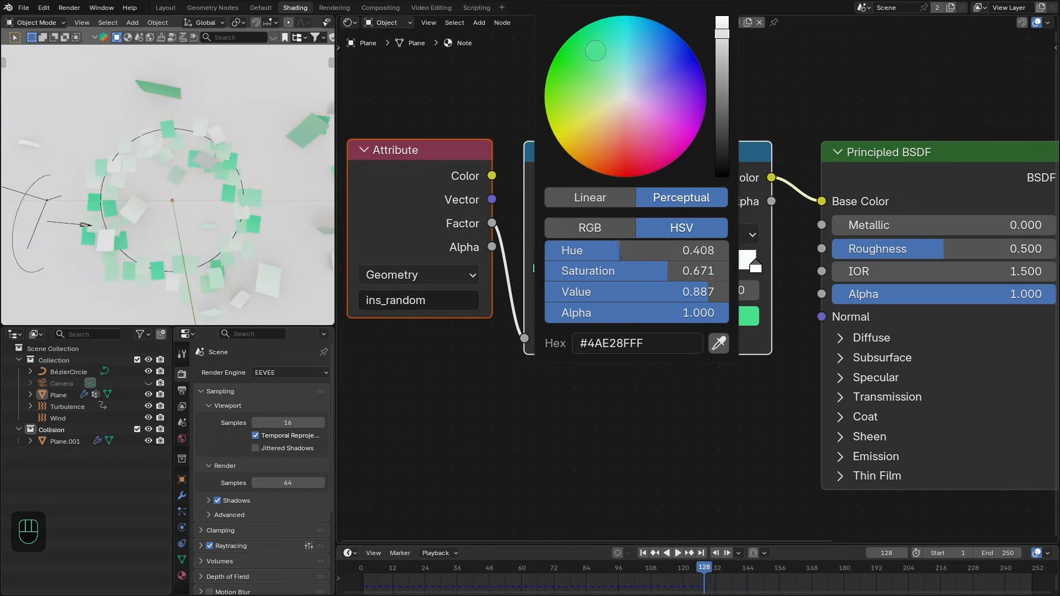
Set the Color Ramp's interpolation to Constant and change its second stop from white to yellow.
{"action": "left_click", "coordinate": [751, 265]}
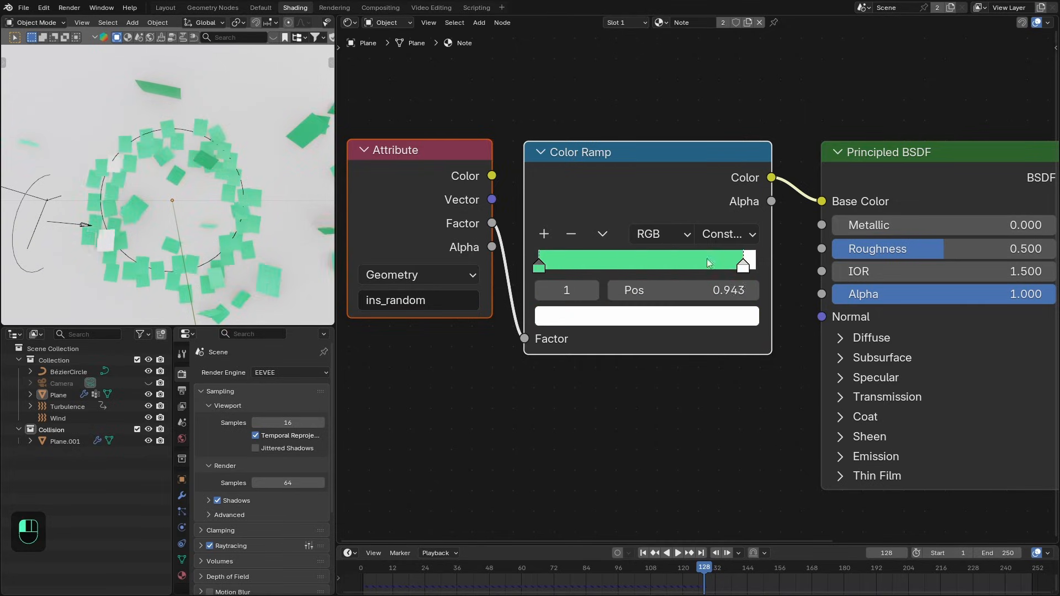
{"action": "left_click", "coordinate": [745, 316]}
{"action": "left_click_drag", "start_coordinate": [595, 135], "coordinate": [585, 131]}
Add a third Color Ramp stop in soft red after the yellow one, and place the yellow stop at position 0.351.
{"action": "left_click", "coordinate": [544, 235]}
{"action": "left_click_drag", "start_coordinate": [582, 266], "coordinate": [698, 266]}
{"action": "left_click", "coordinate": [646, 316]}
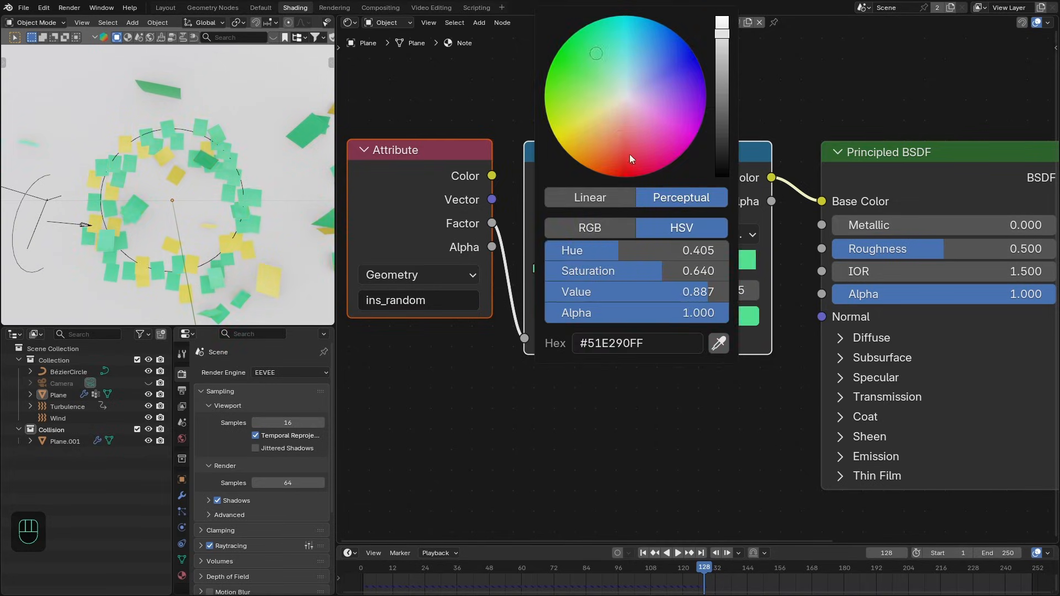
{"action": "left_click_drag", "start_coordinate": [630, 154], "coordinate": [623, 142]}
{"action": "left_click_drag", "start_coordinate": [625, 266], "coordinate": [615, 266]}
Play the simulation from the first frame and examine the randomly colored notes as they blow off.
{"action": "scroll", "coordinate": [223, 205], "scroll_direction": "down", "scroll_amount": 4}
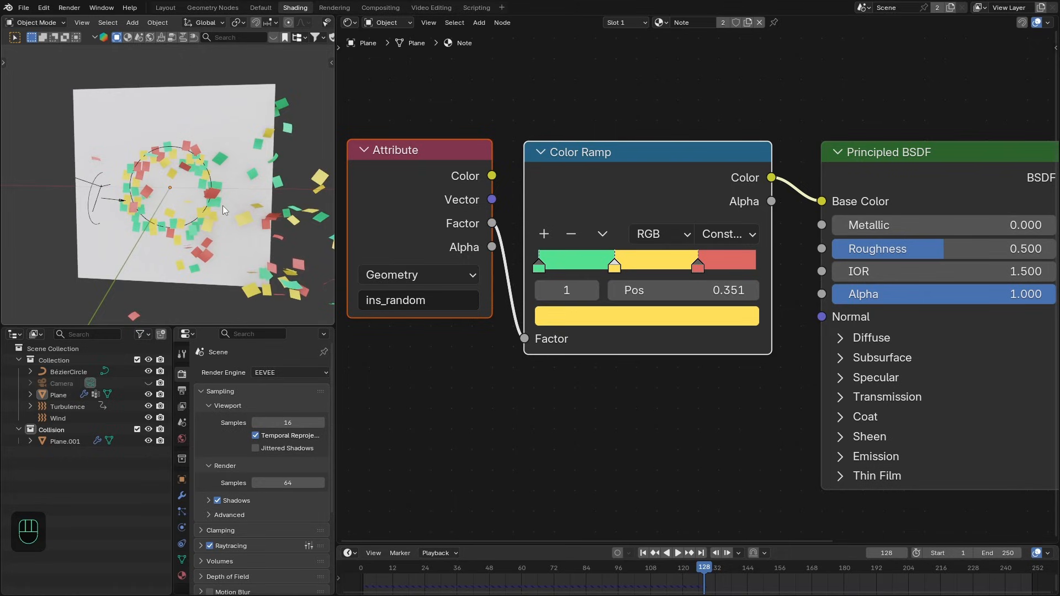
{"action": "key", "text": "shift+Left"}
{"action": "key", "text": "space"}
{"action": "scroll", "coordinate": [187, 204], "scroll_direction": "up", "scroll_amount": 5}
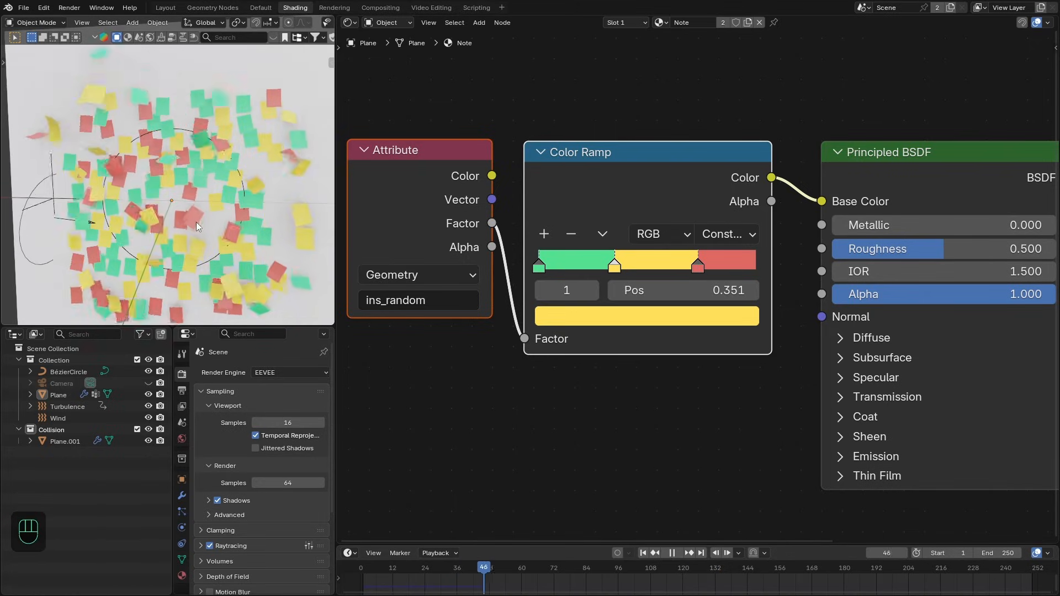
{"action": "key", "text": "z"}
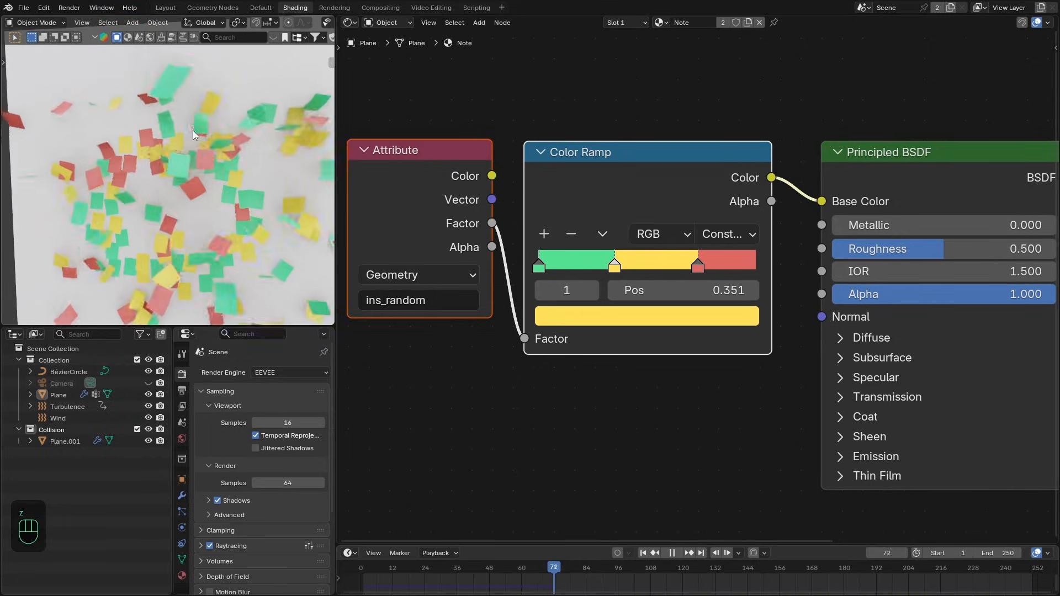
Examine the colored notes flying off around the circle during playback, and pause the simulation at frame 126.
{"action": "scroll", "coordinate": [213, 207], "scroll_direction": "down", "scroll_amount": 2}
{"action": "middle_click_drag", "start_coordinate": [213, 207], "coordinate": [183, 206]}
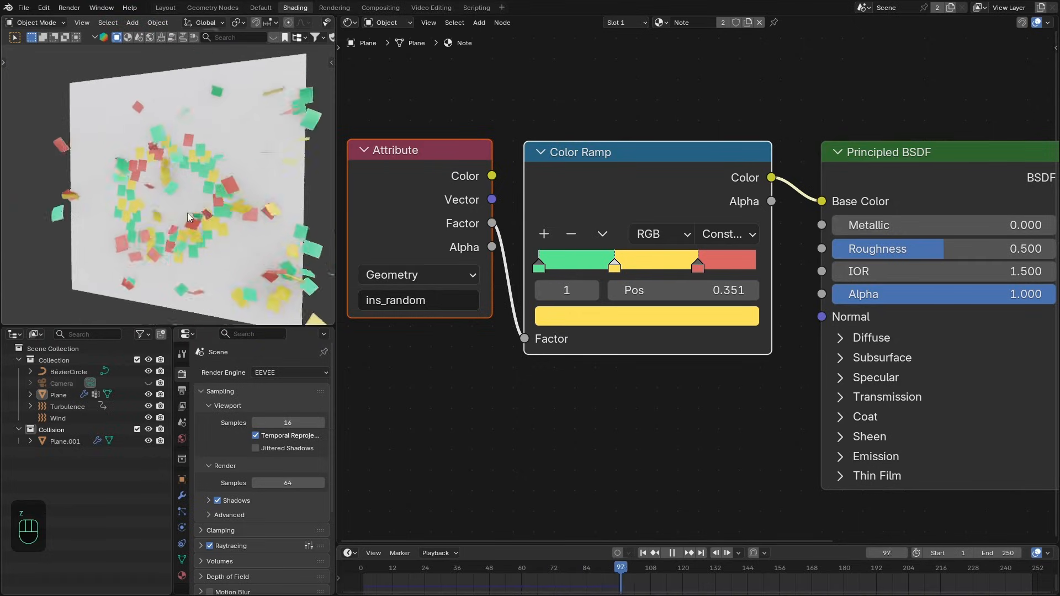
{"action": "scroll", "coordinate": [188, 213], "scroll_direction": "up", "scroll_amount": 4}
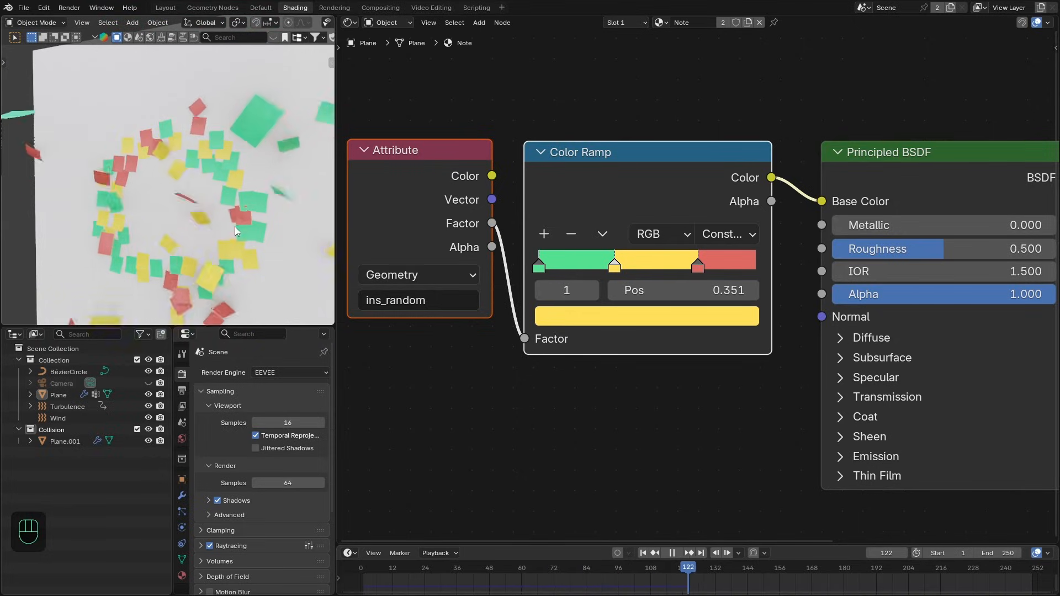
{"action": "key", "text": "space"}
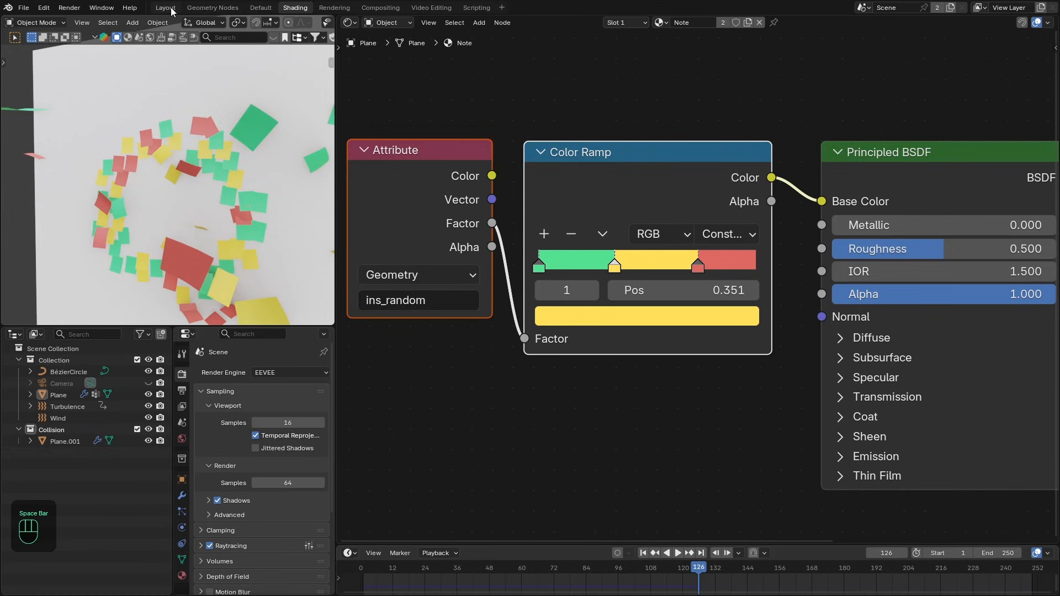
Switch to the Layout workspace and display its 3D viewport in Rendered shading, framed on the ring of notes.
{"action": "left_click", "coordinate": [171, 11]}
{"action": "mouse_move", "coordinate": [281, 191]}
{"action": "middle_mouse_down"}
{"action": "mouse_move", "coordinate": [338, 215]}
{"action": "mouse_move", "coordinate": [279, 221]}
{"action": "middle_mouse_up"}
{"action": "key", "text": "z"}
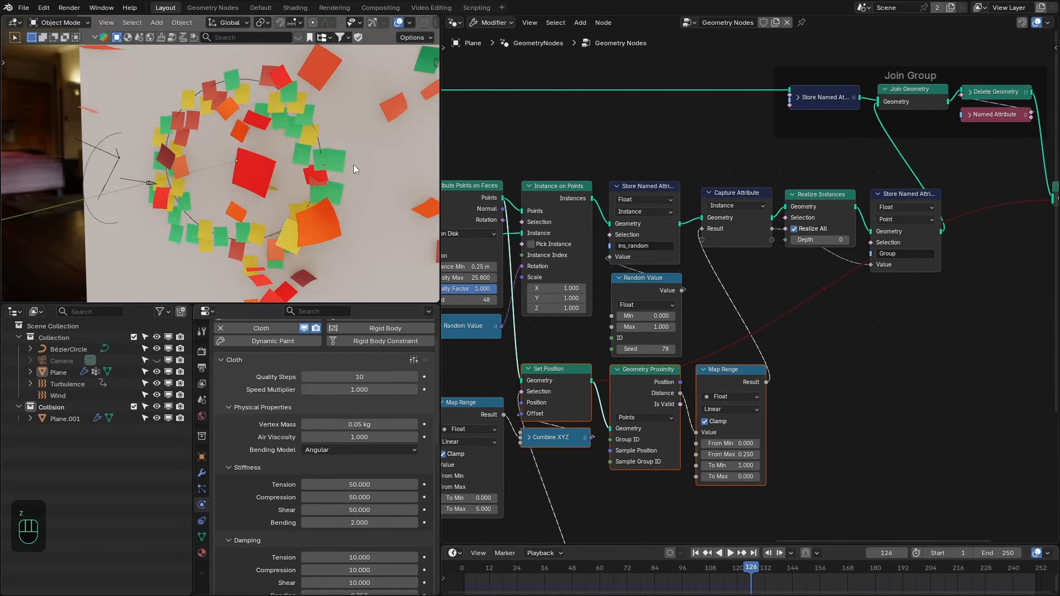
{"action": "key", "text": "z"}
{"action": "middle_click_drag", "start_coordinate": [201, 163], "coordinate": [278, 212]}
{"action": "key", "text": "z"}
{"action": "middle_click_drag", "start_coordinate": [284, 170], "coordinate": [191, 205]}
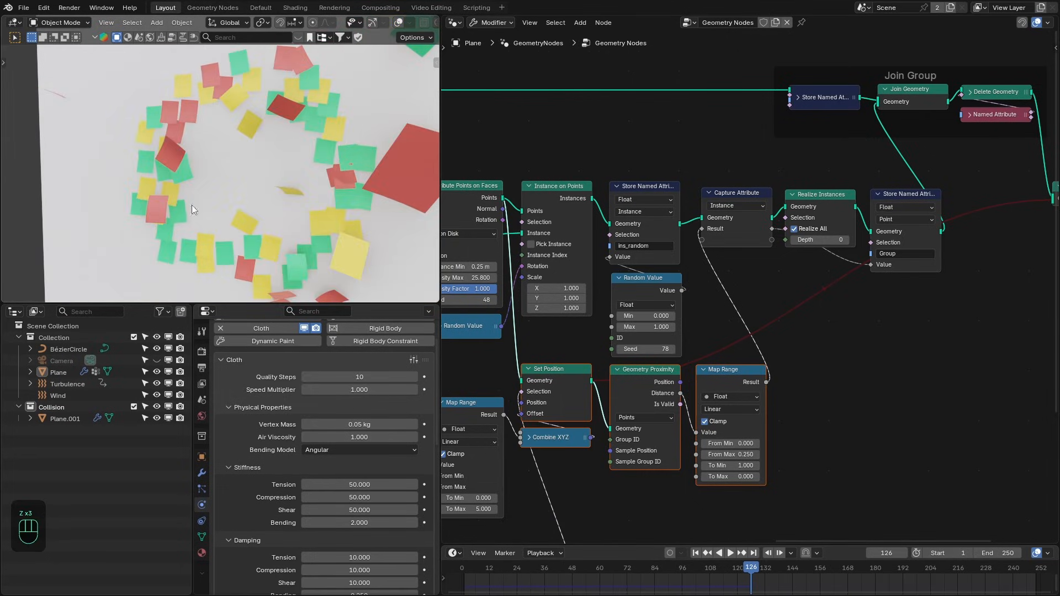
Line up the Greater Than and Geometry Proximity nodes with the Object Info and Curve to Mesh nodes.
{"action": "middle_click_drag", "start_coordinate": [597, 492], "coordinate": [745, 394]}
{"action": "scroll", "coordinate": [671, 425], "scroll_direction": "down", "scroll_amount": 2}
{"action": "left_click_drag", "start_coordinate": [722, 416], "coordinate": [725, 409]}
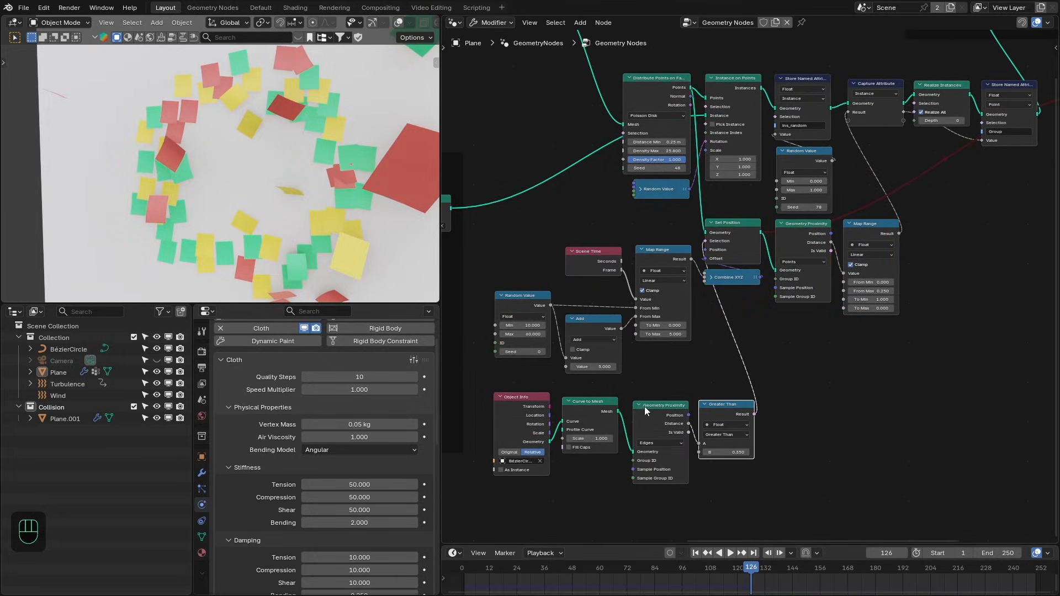
{"action": "left_click_drag", "start_coordinate": [646, 411], "coordinate": [645, 408]}
{"action": "left_click_drag", "start_coordinate": [712, 427], "coordinate": [713, 426]}
{"action": "middle_click_drag", "start_coordinate": [134, 117], "coordinate": [208, 133]}
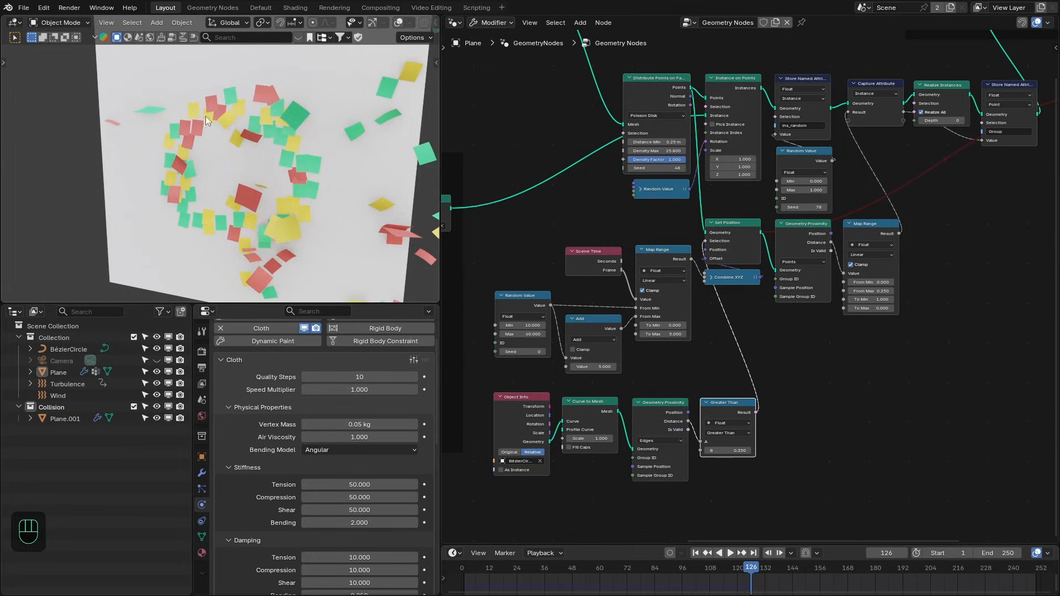
{"action": "middle_click_drag", "start_coordinate": [279, 201], "coordinate": [341, 198]}
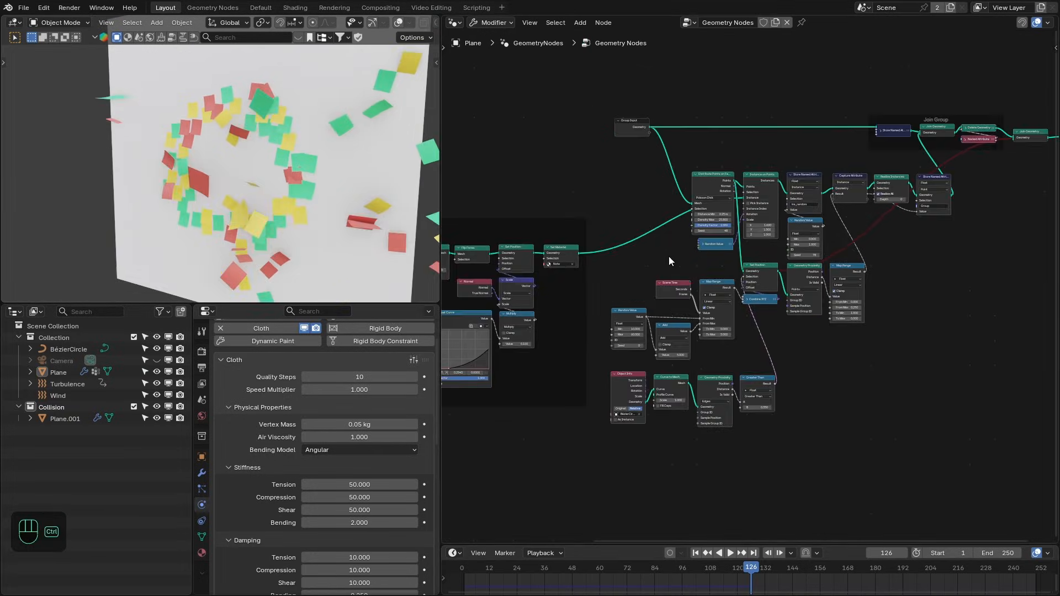
Maximize the node editor and reposition the Sticky Note frame, the Distribute Points on Faces node and the Group Store Named Attribute node.
{"action": "key", "text": "ctrl+space"}
{"action": "middle_click_drag", "start_coordinate": [689, 292], "coordinate": [850, 260]}
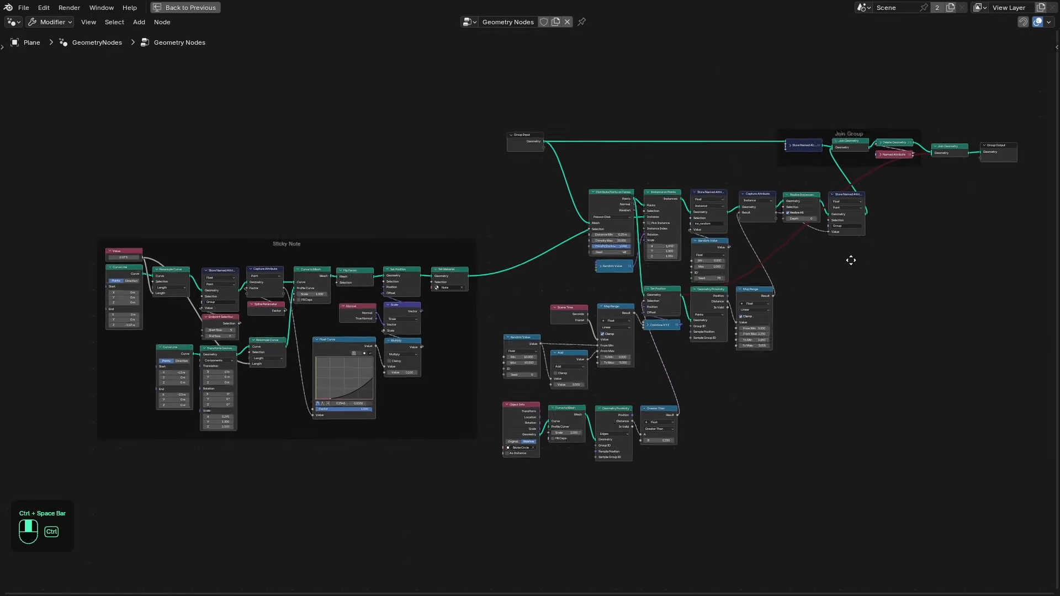
{"action": "scroll", "coordinate": [853, 249], "scroll_direction": "up", "scroll_amount": 2}
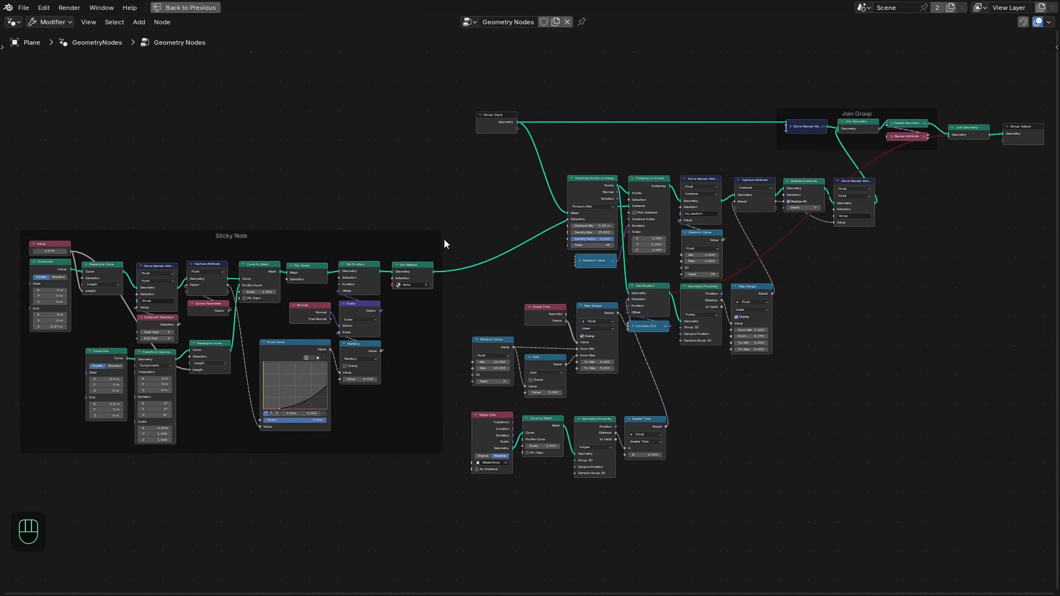
{"action": "mouse_move", "coordinate": [445, 240]}
{"action": "left_mouse_down"}
{"action": "mouse_move", "coordinate": [406, 253]}
{"action": "mouse_move", "coordinate": [452, 239]}
{"action": "mouse_move", "coordinate": [423, 240]}
{"action": "left_mouse_up"}
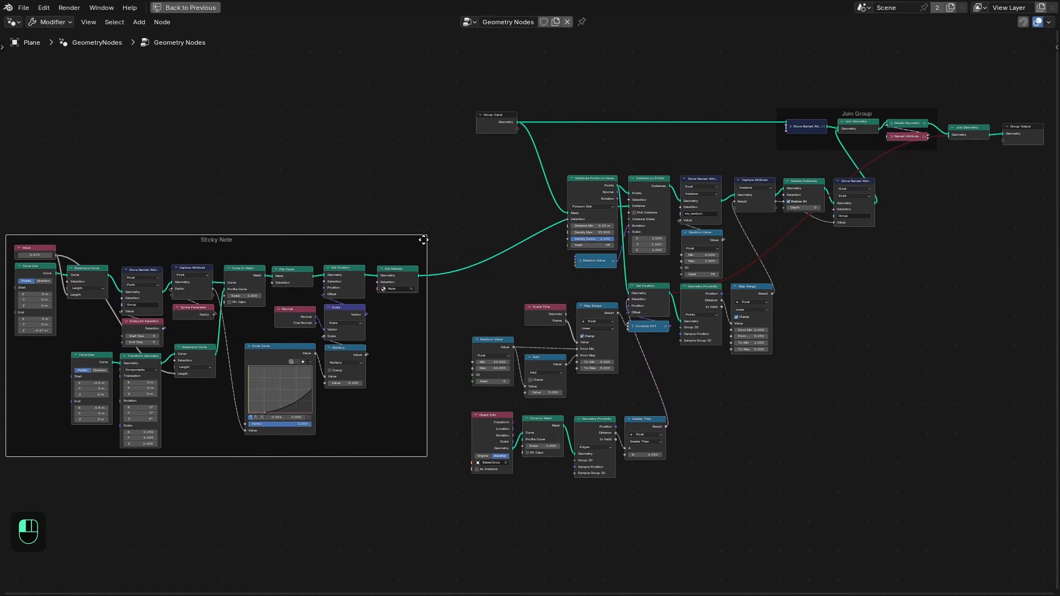
{"action": "mouse_move", "coordinate": [564, 185]}
{"action": "left_mouse_down"}
{"action": "mouse_move", "coordinate": [553, 184]}
{"action": "mouse_move", "coordinate": [563, 184]}
{"action": "left_mouse_up"}
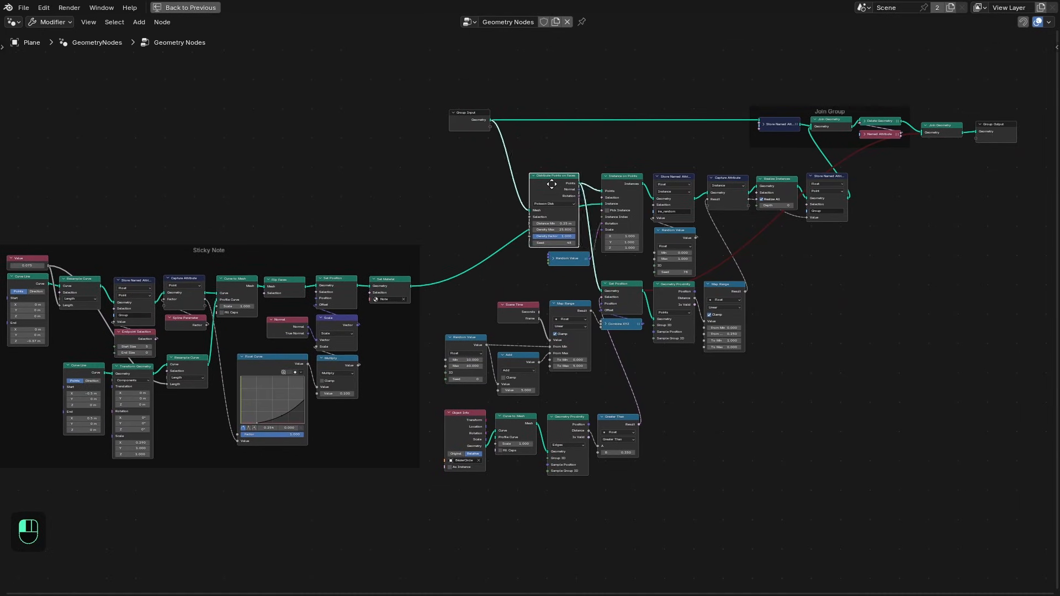
{"action": "left_click_drag", "start_coordinate": [821, 178], "coordinate": [824, 178]}
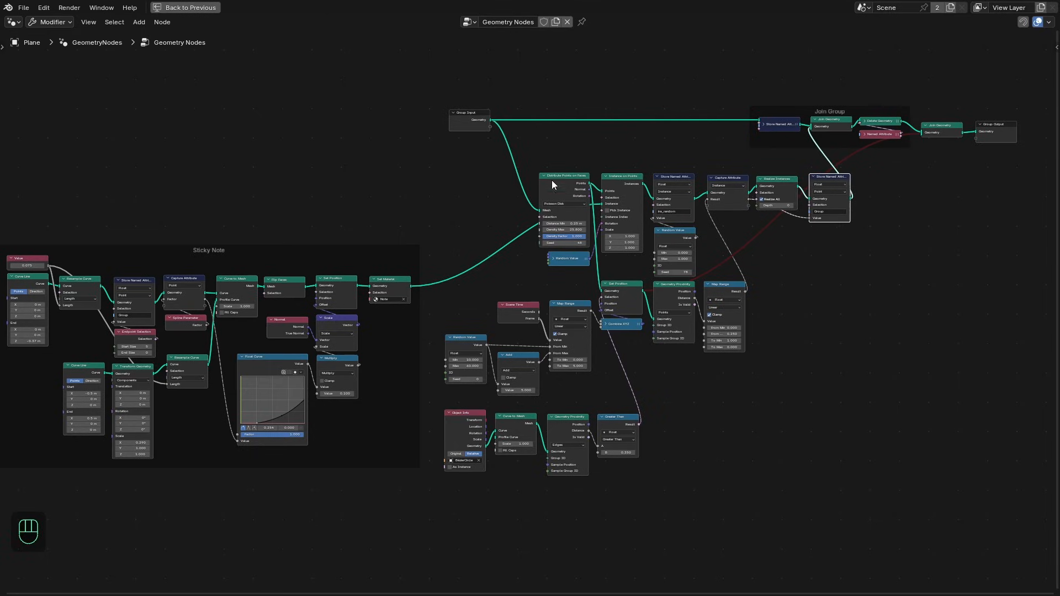
Align the final Join Geometry and Group Output nodes with the Join Group frame at the end of the tree.
{"action": "middle_click_drag", "start_coordinate": [617, 150], "coordinate": [639, 151]}
{"action": "middle_click_drag", "start_coordinate": [638, 151], "coordinate": [641, 153]}
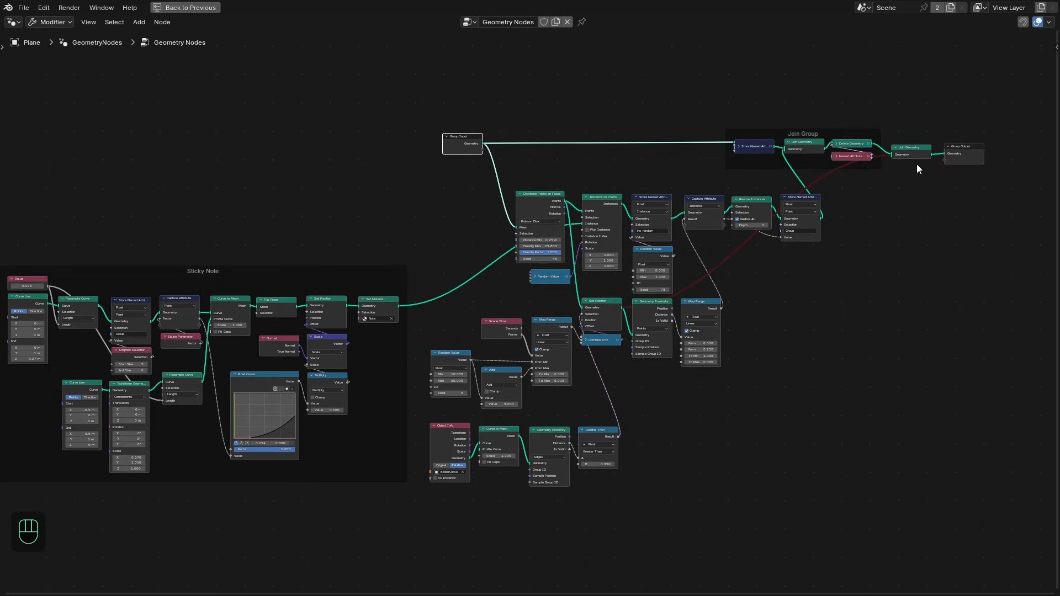
{"action": "left_click_drag", "start_coordinate": [904, 190], "coordinate": [966, 141]}
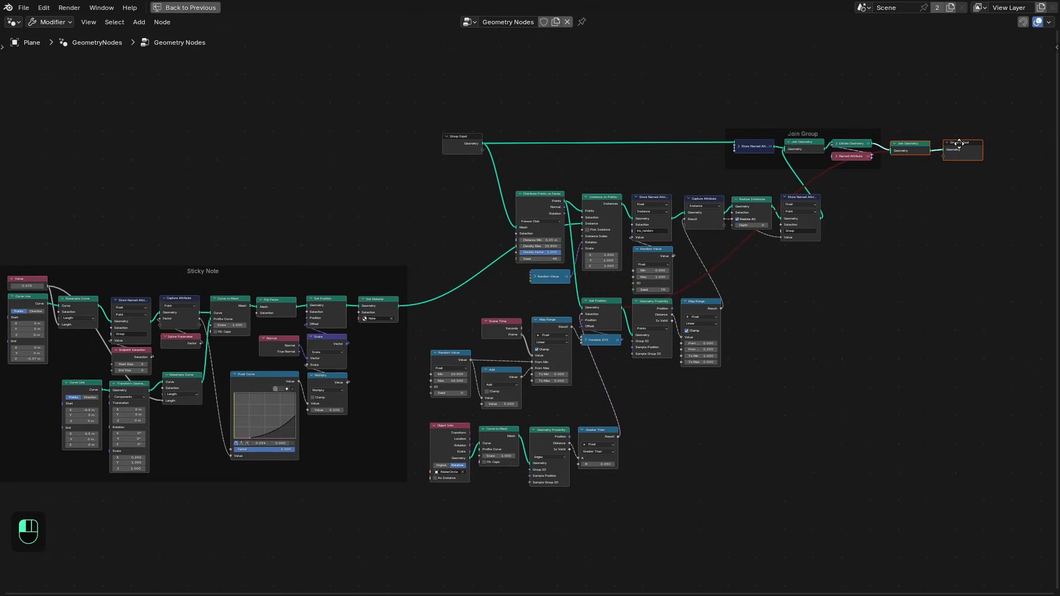
{"action": "middle_click_drag", "start_coordinate": [543, 276], "coordinate": [539, 276]}
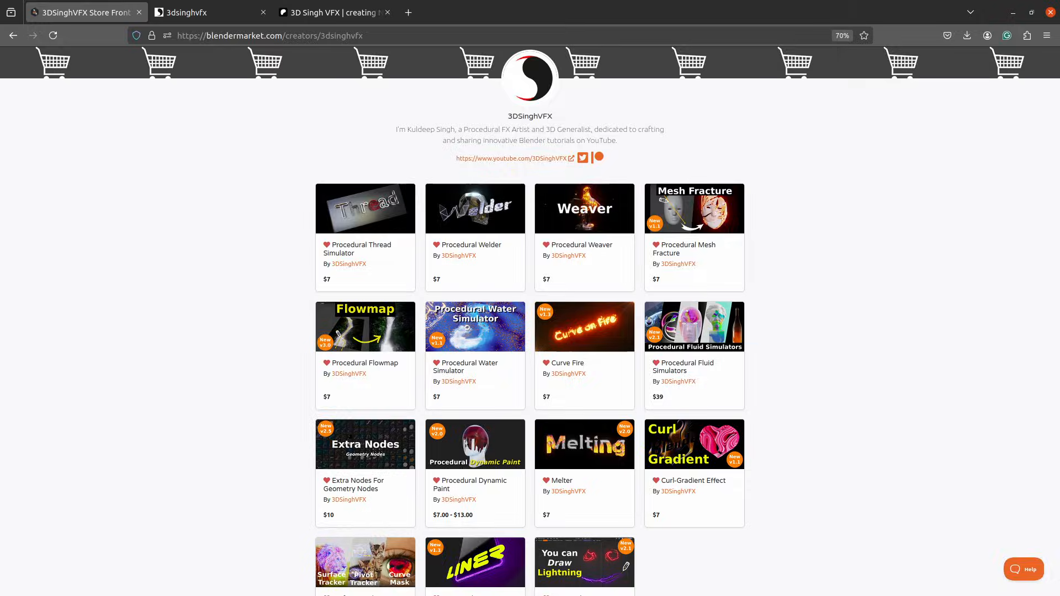
Switch to the web browser and bring up the 3dsinghvfx Gumroad store page.
{"action": "key", "text": "ctrl+Tab"}
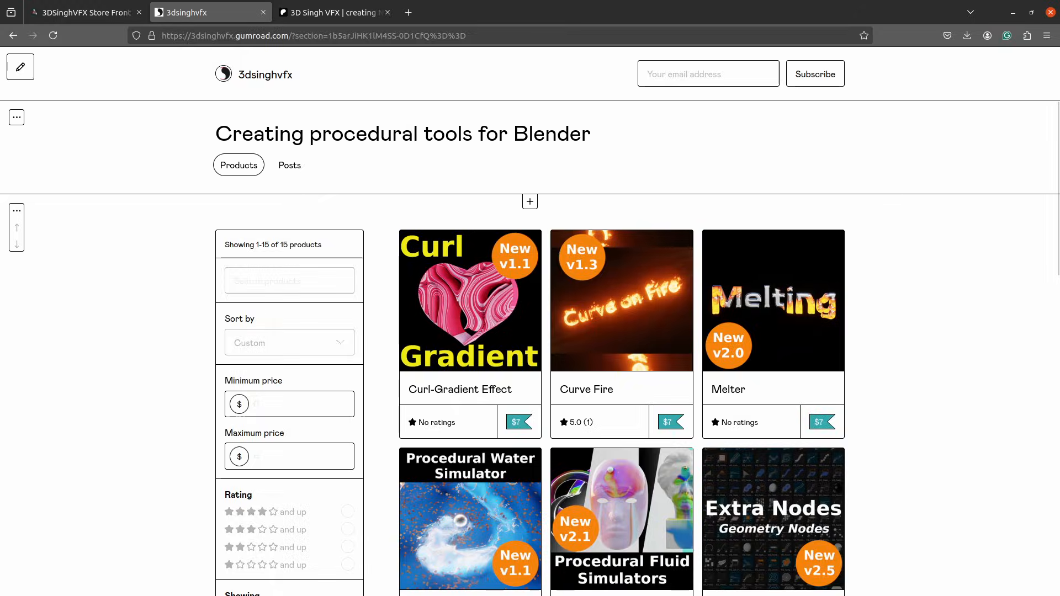